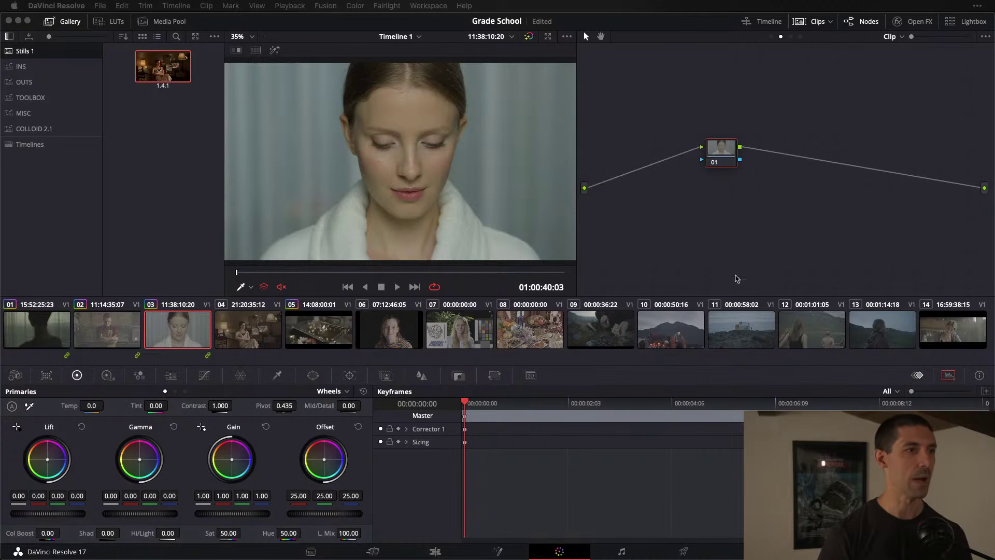
{"action": "left_click_drag", "start_coordinate": [728, 157], "coordinate": [740, 157]}
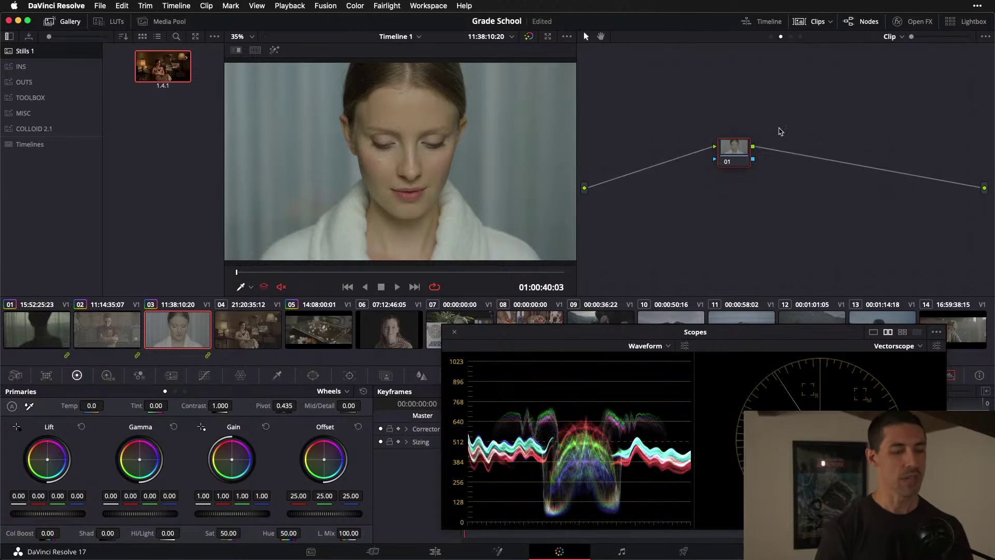
{"action": "key", "text": "alt+l"}
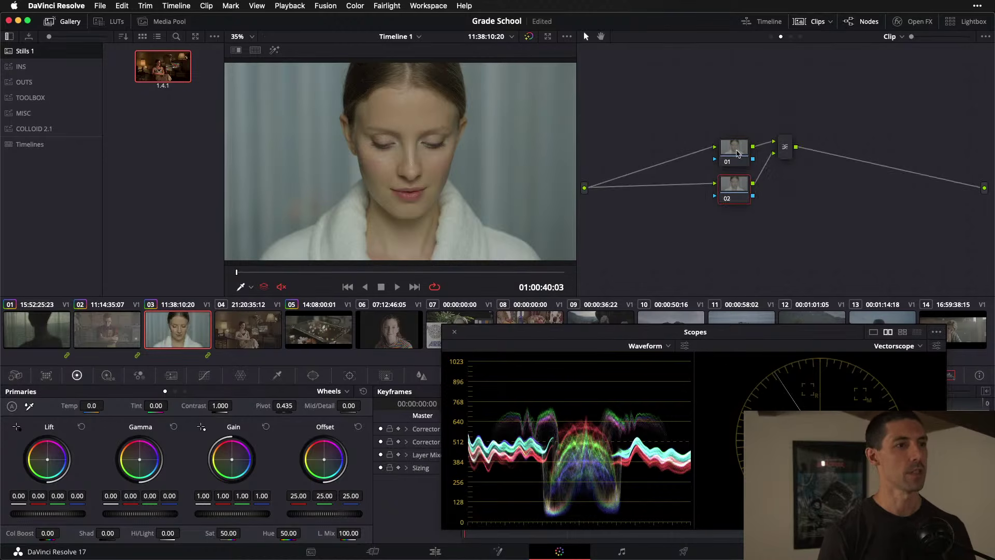
{"action": "left_click_drag", "start_coordinate": [740, 154], "coordinate": [848, 151]}
{"action": "left_click_drag", "start_coordinate": [742, 201], "coordinate": [765, 230]}
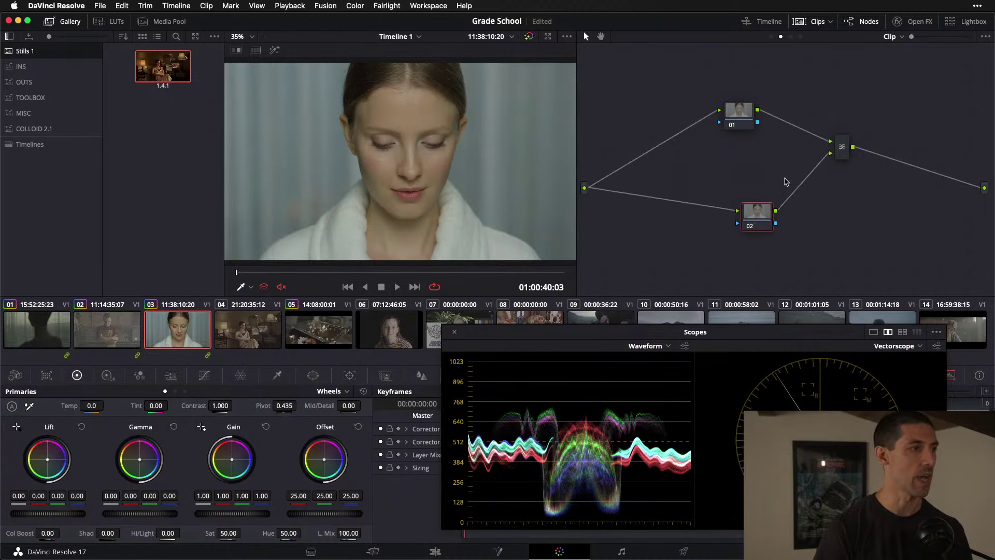
{"action": "left_click_drag", "start_coordinate": [746, 115], "coordinate": [766, 114]}
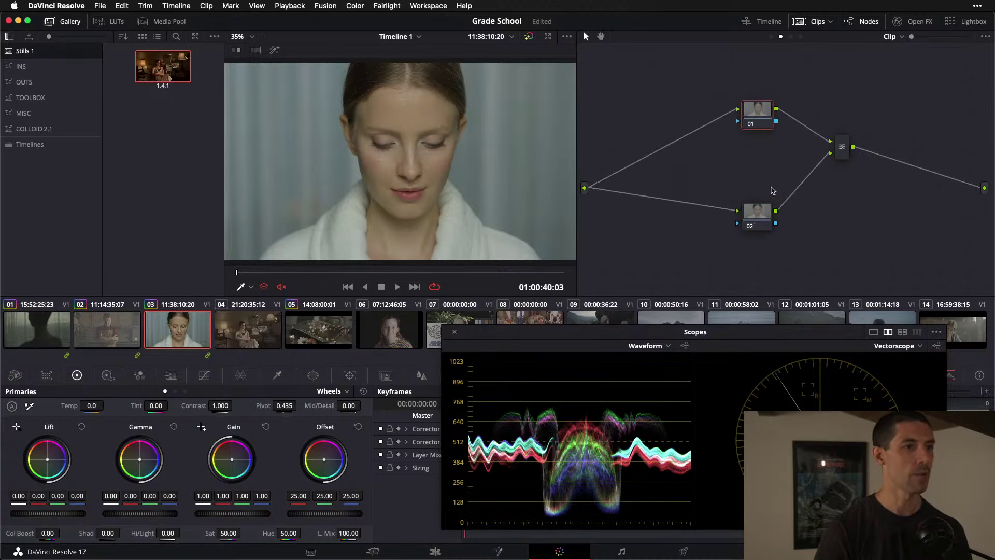
{"action": "left_click_drag", "start_coordinate": [759, 223], "coordinate": [762, 221]}
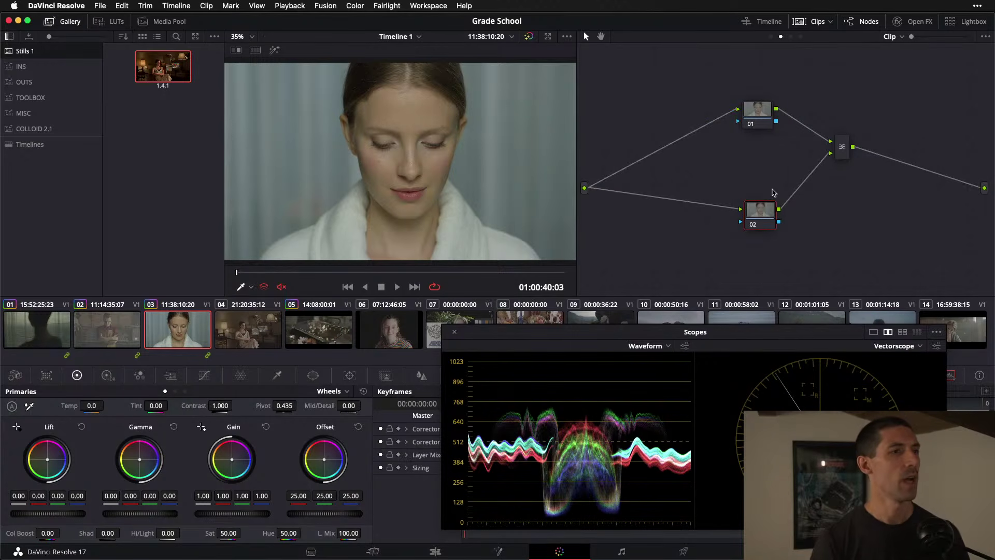
{"action": "left_click_drag", "start_coordinate": [758, 112], "coordinate": [740, 111]}
{"action": "left_click_drag", "start_coordinate": [760, 211], "coordinate": [734, 186]}
{"action": "left_click_drag", "start_coordinate": [841, 147], "coordinate": [784, 147]}
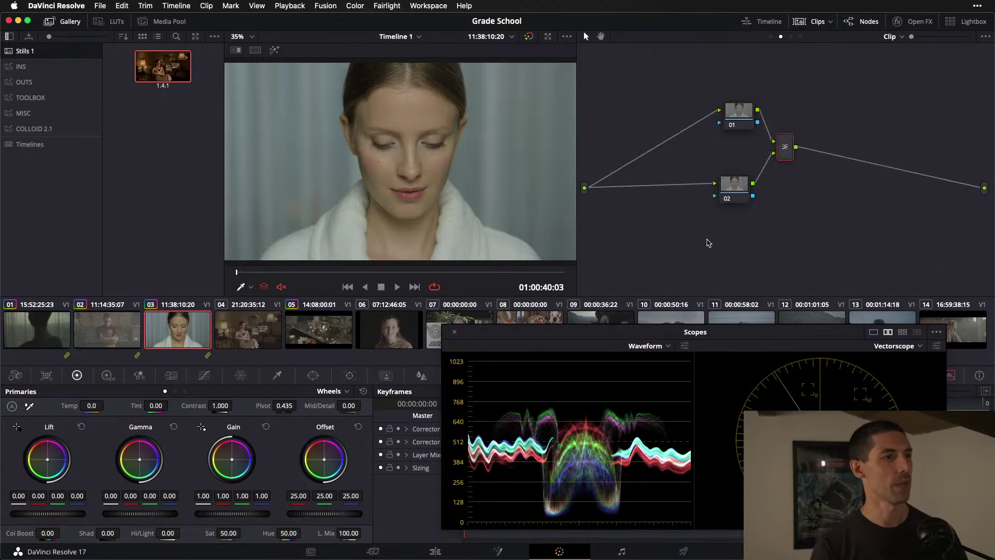
{"action": "key", "text": "Delete"}
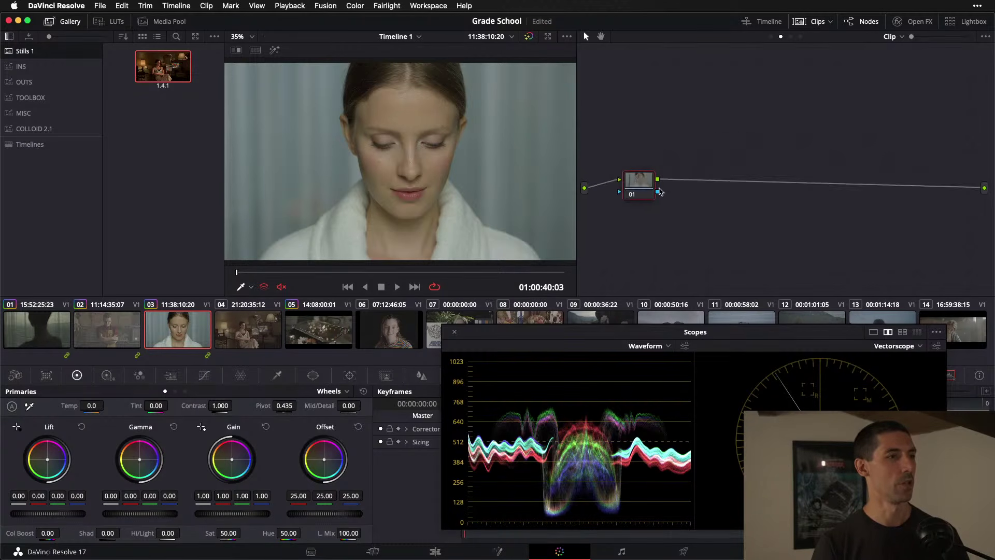
- Add a serial node after node 01, placing node 01 near the graph's source and node 02 to its right
{"action": "key", "text": "alt+s"}
{"action": "left_click_drag", "start_coordinate": [735, 164], "coordinate": [640, 192]}
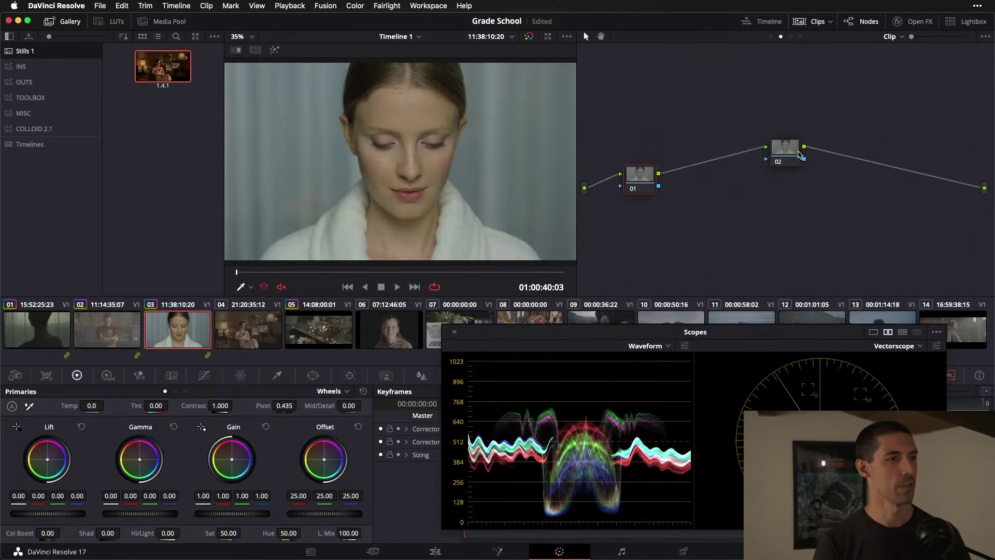
{"action": "left_click_drag", "start_coordinate": [777, 159], "coordinate": [743, 178]}
- Add a layer node to node 02 and spread node 02 and the layer mixer apart from node 03
{"action": "key", "text": "alt+l"}
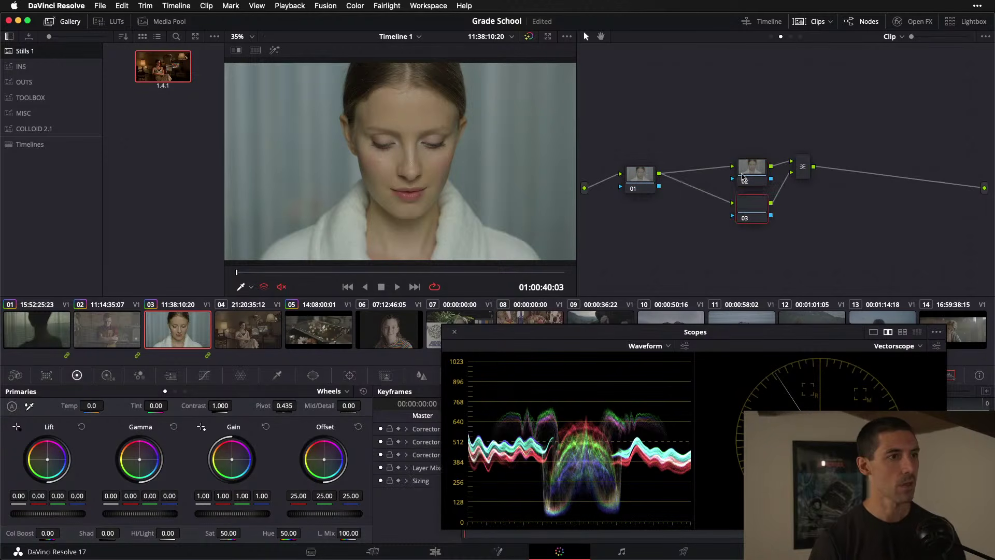
{"action": "left_click_drag", "start_coordinate": [757, 165], "coordinate": [787, 104]}
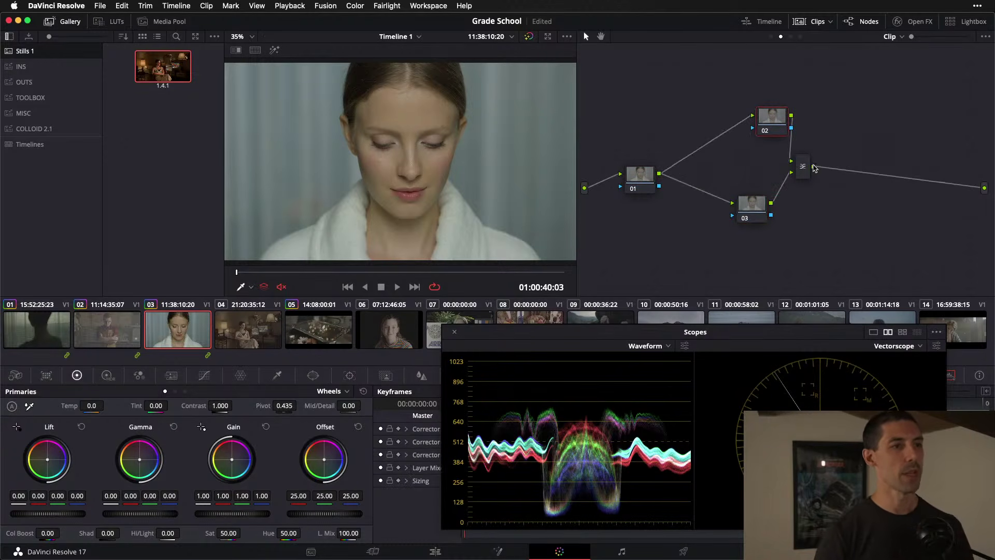
{"action": "left_click_drag", "start_coordinate": [802, 166], "coordinate": [837, 153]}
- Apply the Film Grain effect to node 03 and choose the 35mm grain preset
{"action": "left_click", "coordinate": [738, 201]}
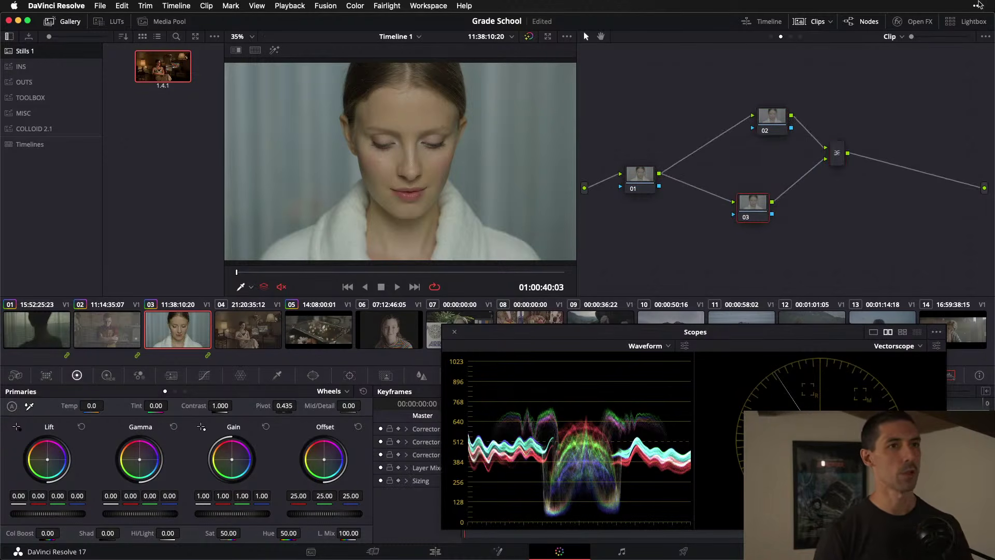
{"action": "left_click", "coordinate": [913, 21]}
{"action": "left_click_drag", "start_coordinate": [845, 99], "coordinate": [716, 187]}
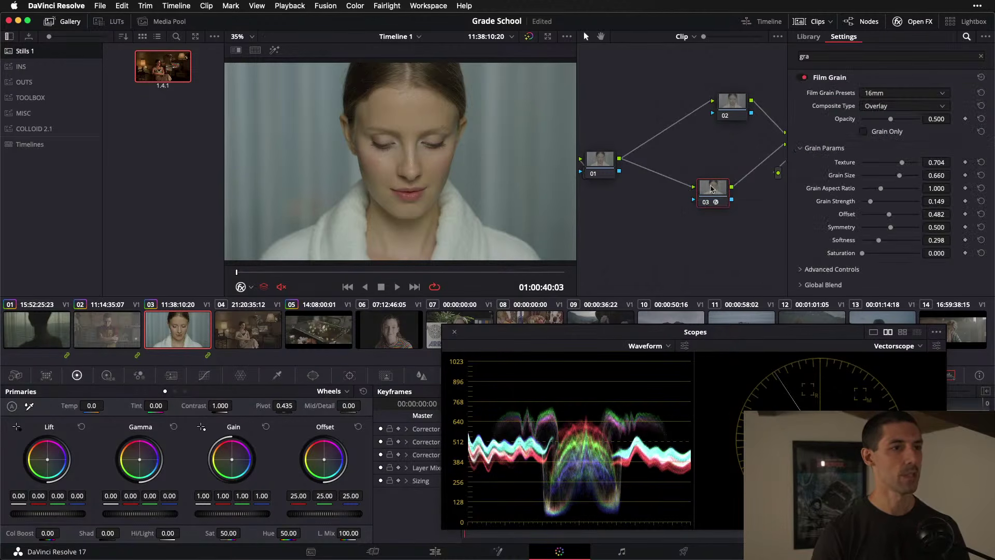
{"action": "left_click", "coordinate": [886, 97]}
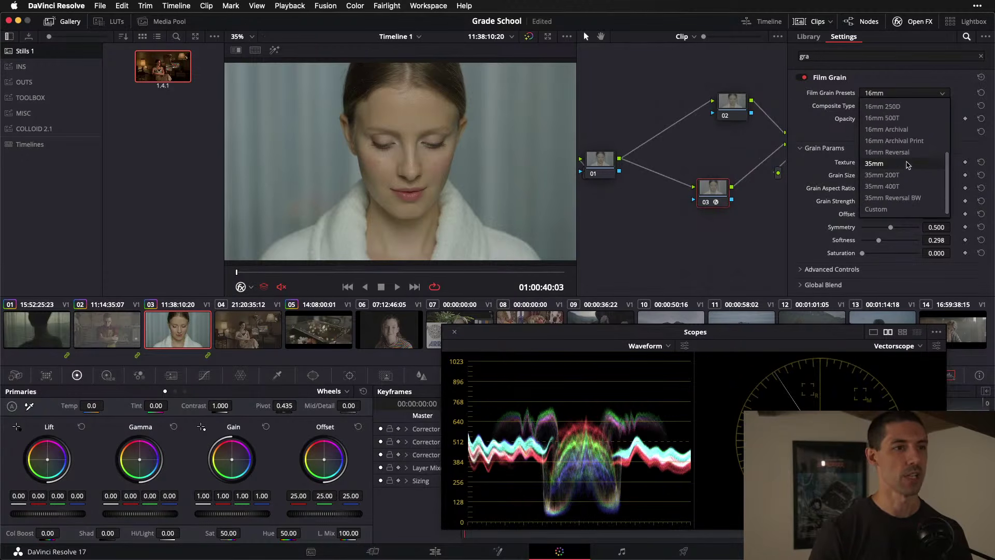
{"action": "left_click", "coordinate": [900, 186]}
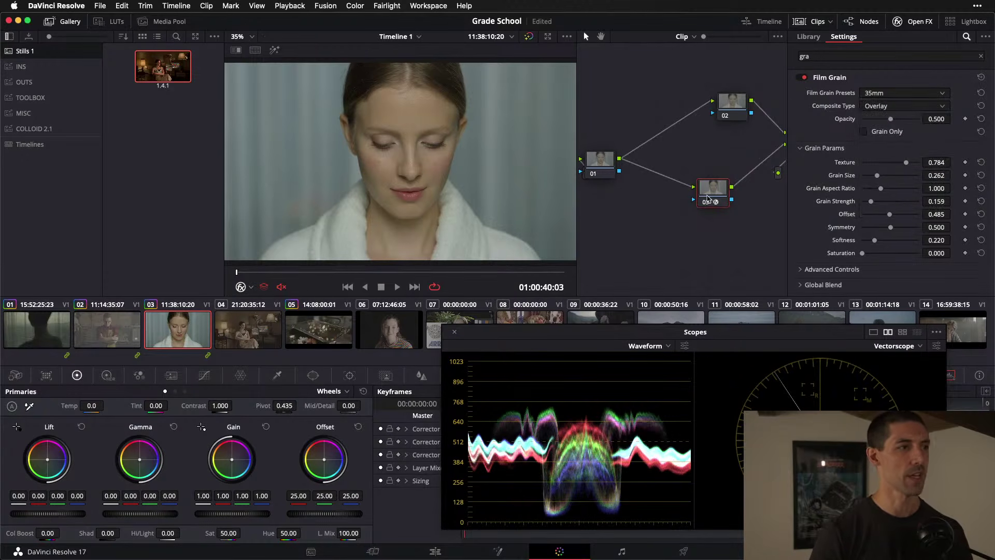
- Move node 03 far below node 02 and clean up the node graph
{"action": "left_click_drag", "start_coordinate": [707, 198], "coordinate": [711, 432]}
{"action": "right_click", "coordinate": [648, 66]}
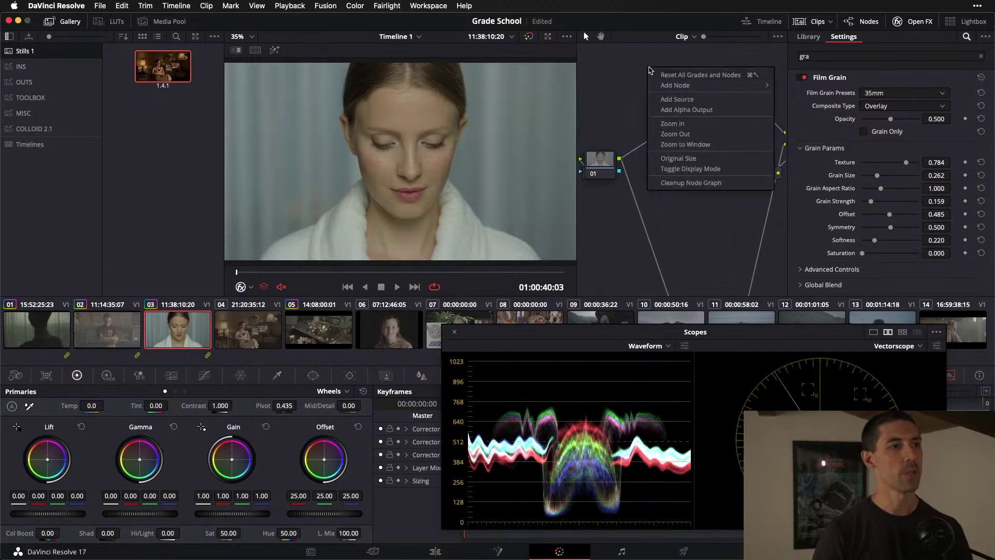
{"action": "key", "text": "Escape"}
{"action": "right_click", "coordinate": [648, 73]}
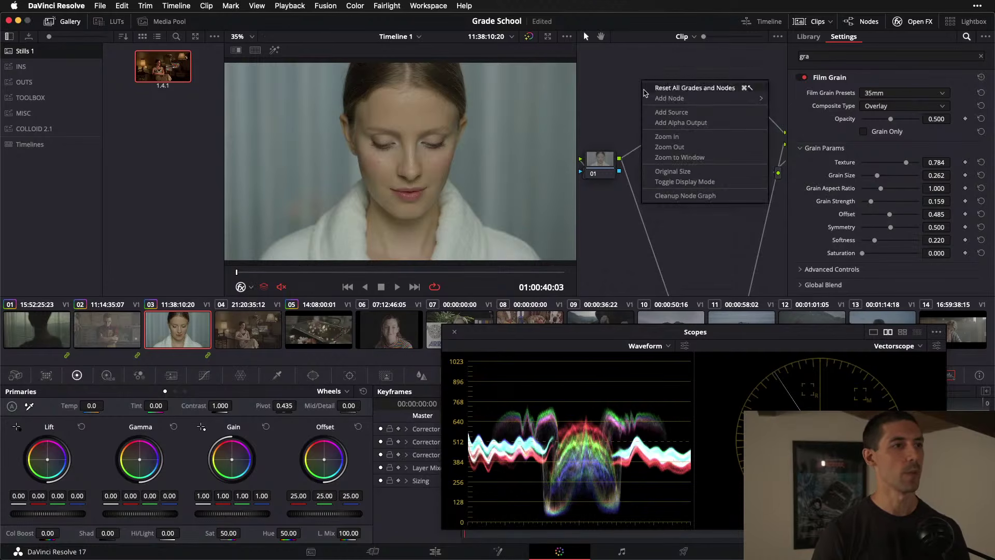
{"action": "left_click", "coordinate": [669, 195]}
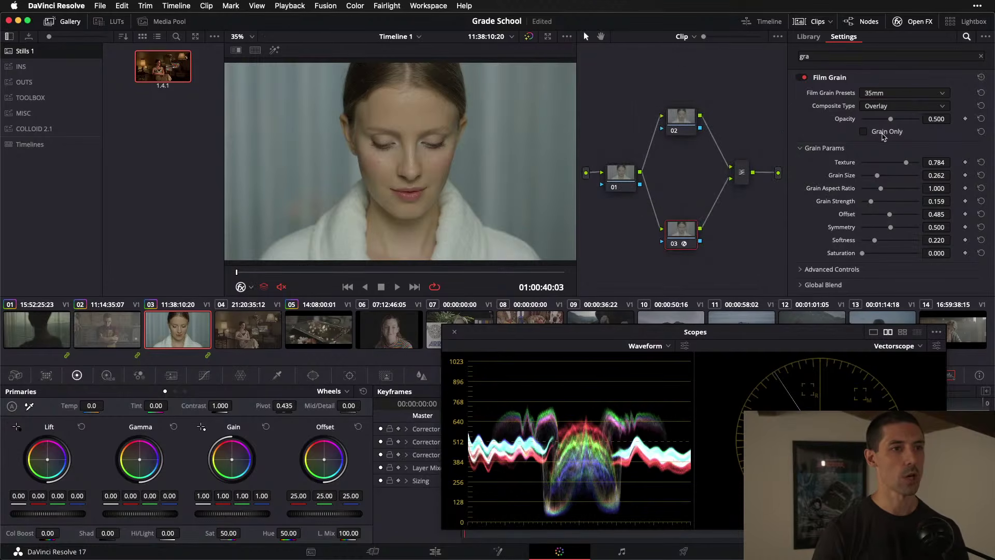
- Make node 03's Film Grain output grain only, and play the clip with the effect settings hidden
{"action": "left_click", "coordinate": [864, 132]}
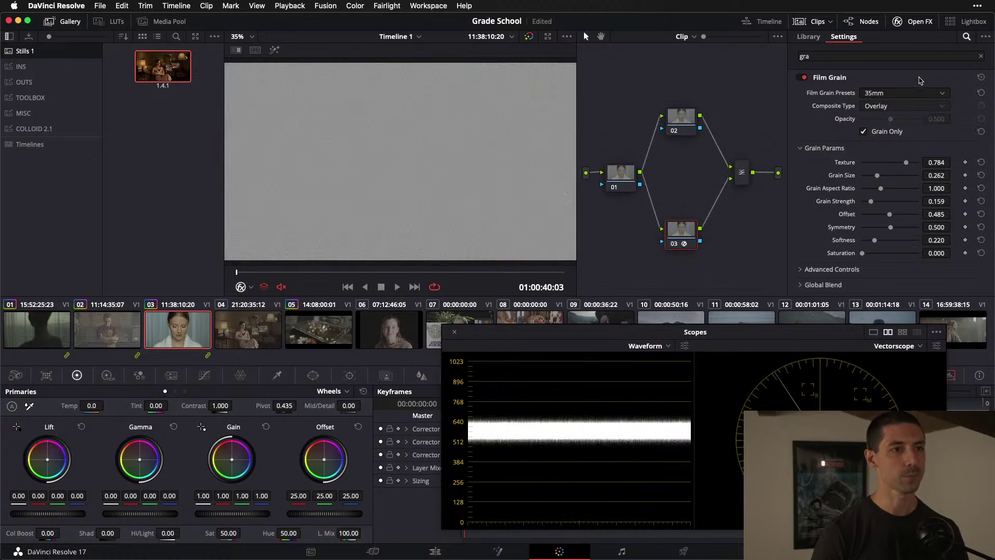
{"action": "left_click", "coordinate": [922, 20]}
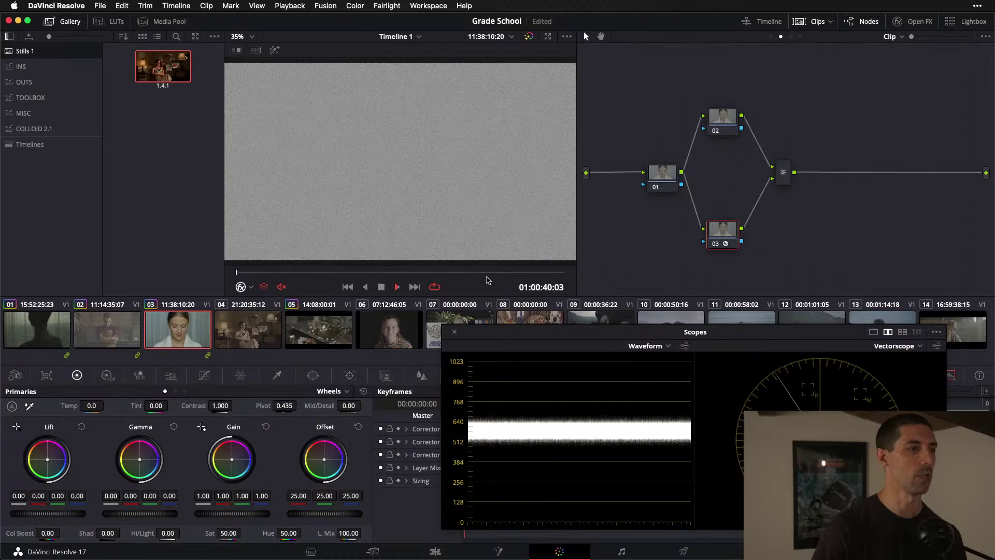
{"action": "left_click", "coordinate": [397, 287]}
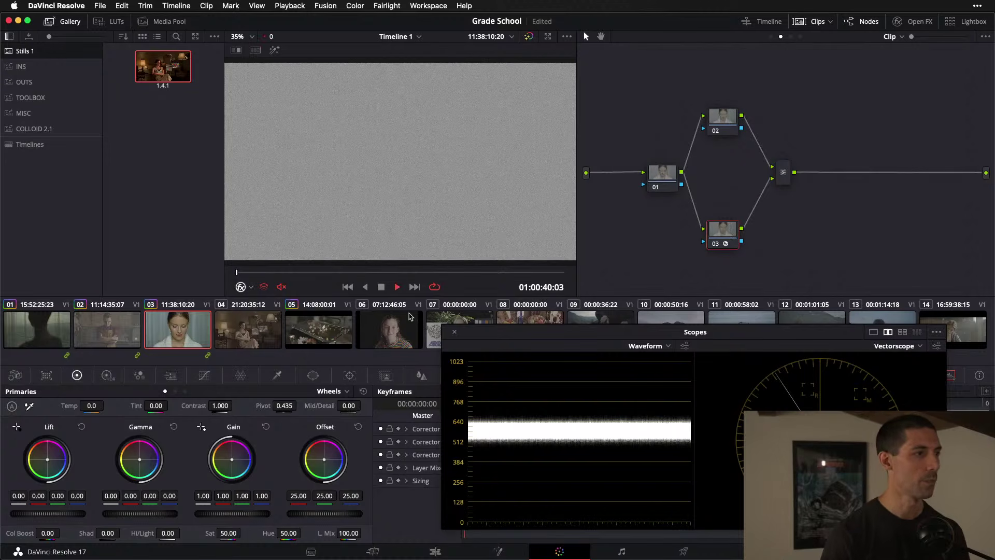
- Set the layer mixer's composite mode to Overlay
{"action": "left_click", "coordinate": [790, 171]}
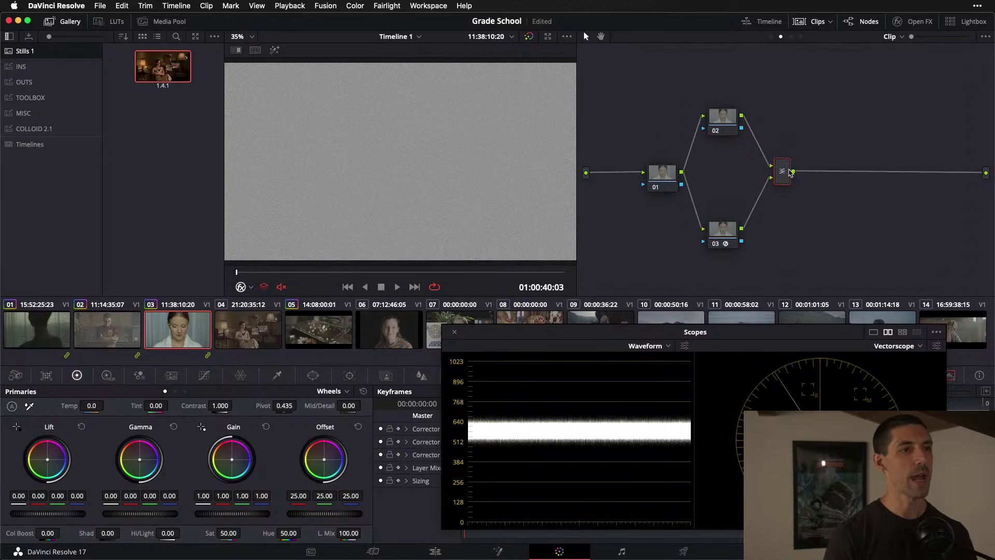
{"action": "right_click", "coordinate": [784, 170]}
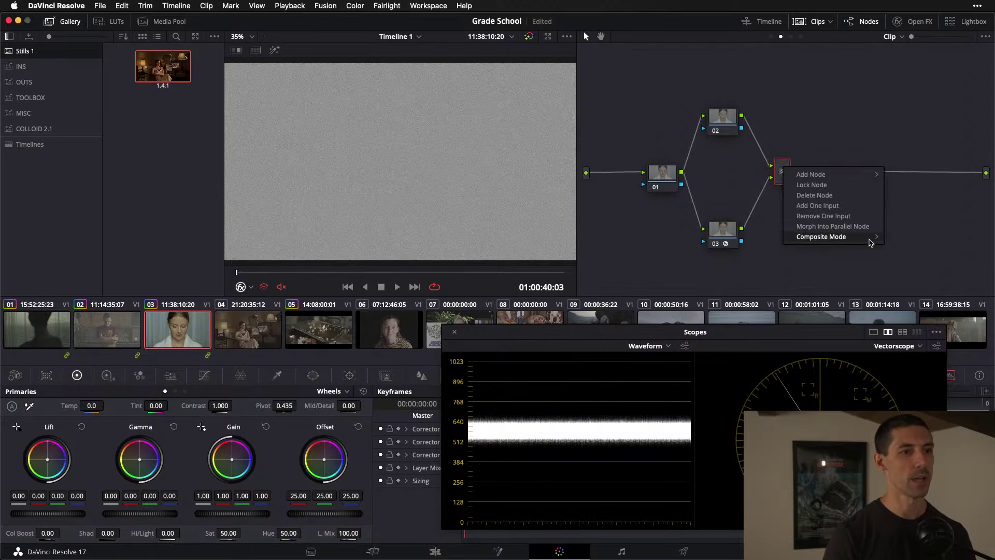
{"action": "mouse_move", "coordinate": [869, 242]}
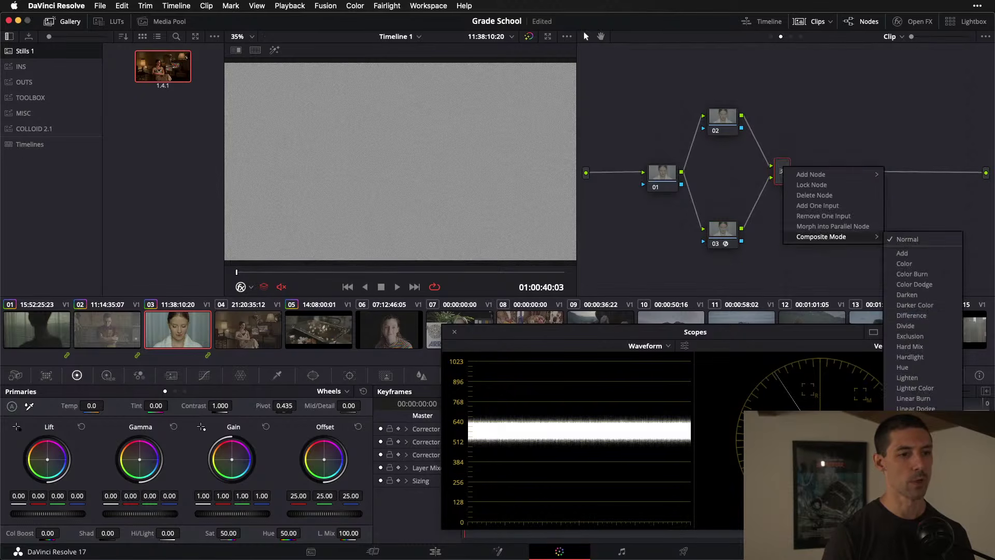
{"action": "left_click", "coordinate": [914, 450]}
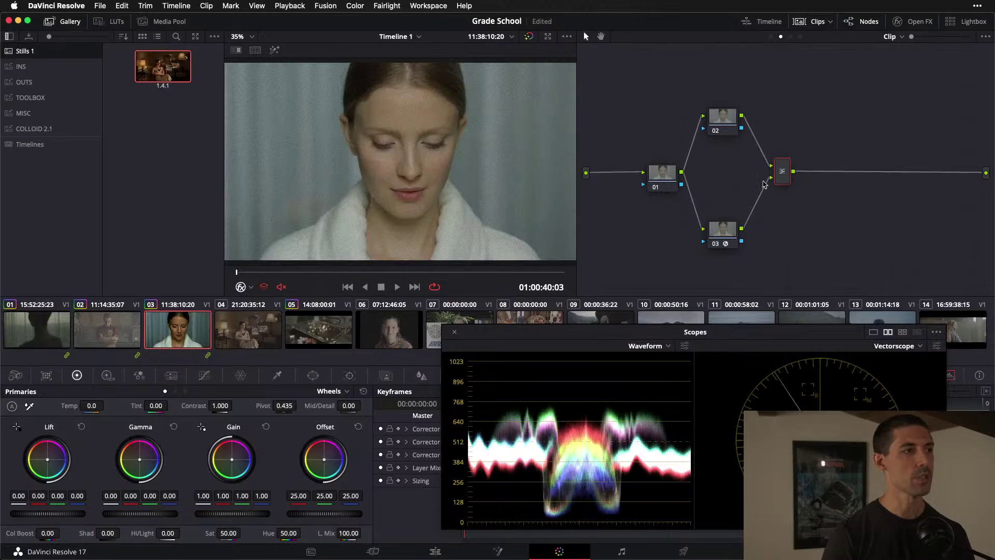
- Review the Film Grain settings on node 03
{"action": "left_click", "coordinate": [732, 237]}
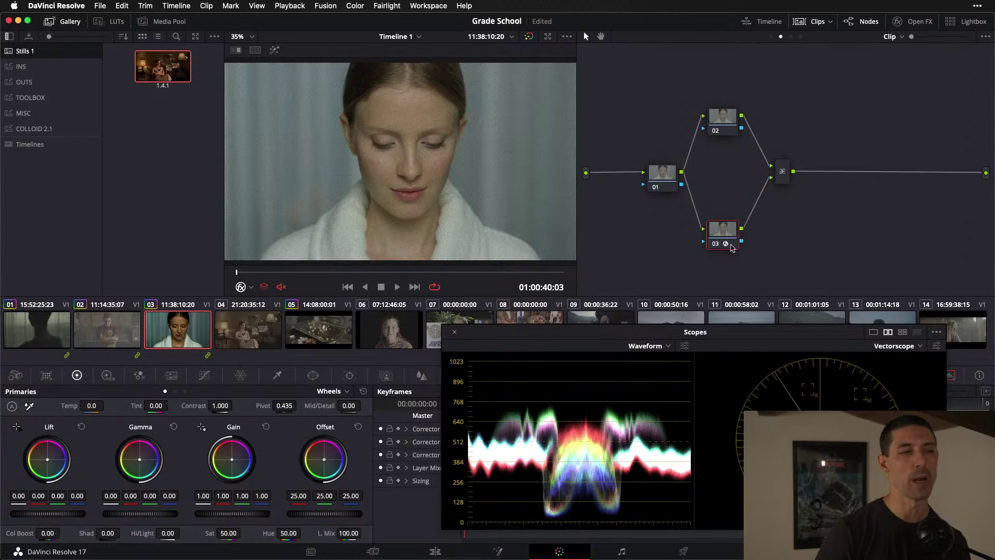
{"action": "left_click", "coordinate": [925, 23]}
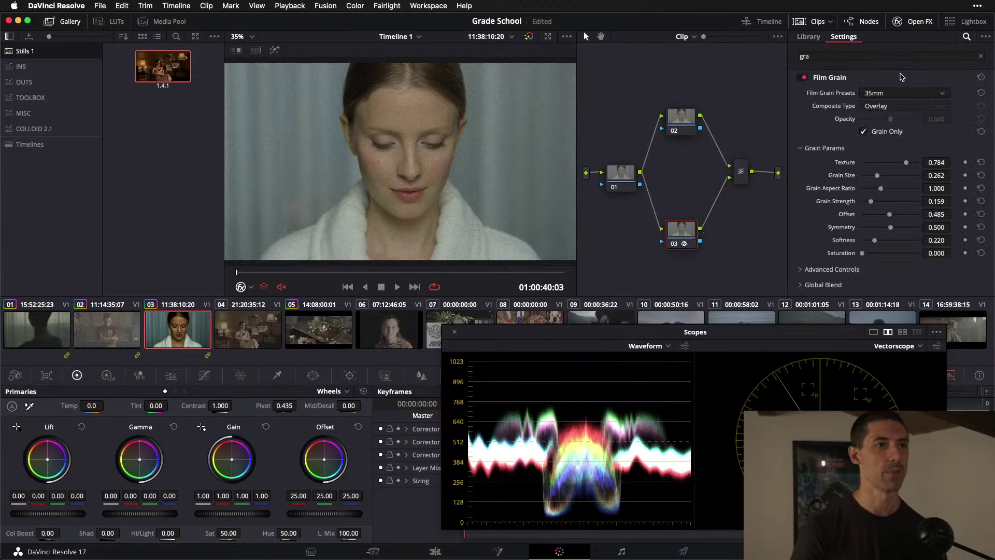
{"action": "left_click", "coordinate": [913, 25]}
- Pull the layer mixer away from the other nodes and place node 03 above node 02
{"action": "left_click_drag", "start_coordinate": [788, 175], "coordinate": [832, 171]}
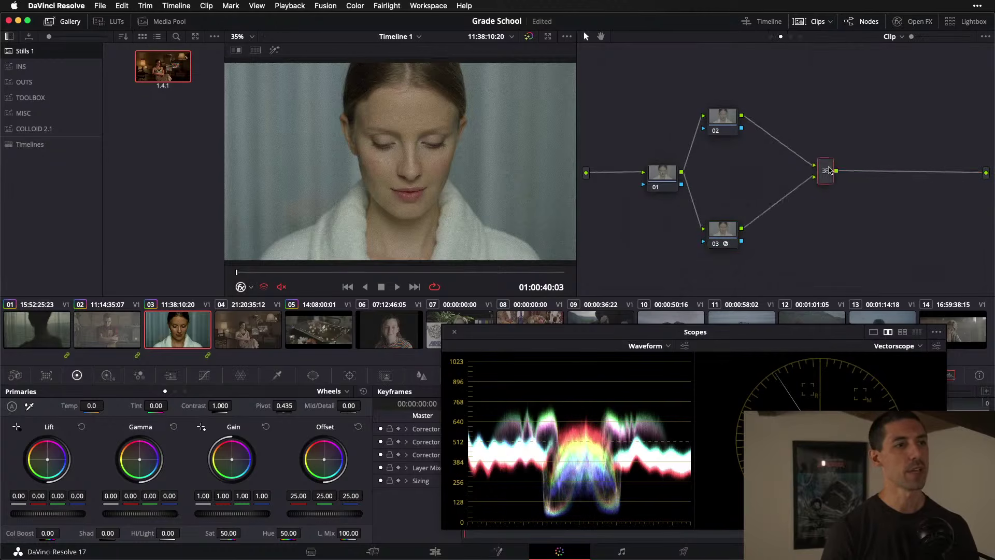
{"action": "left_click", "coordinate": [723, 119]}
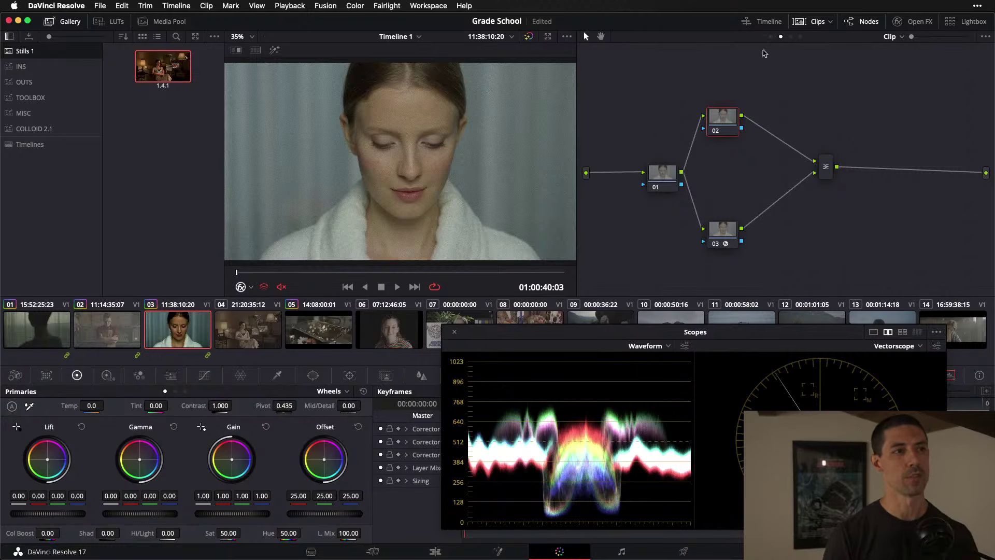
{"action": "left_click_drag", "start_coordinate": [717, 132], "coordinate": [723, 125]}
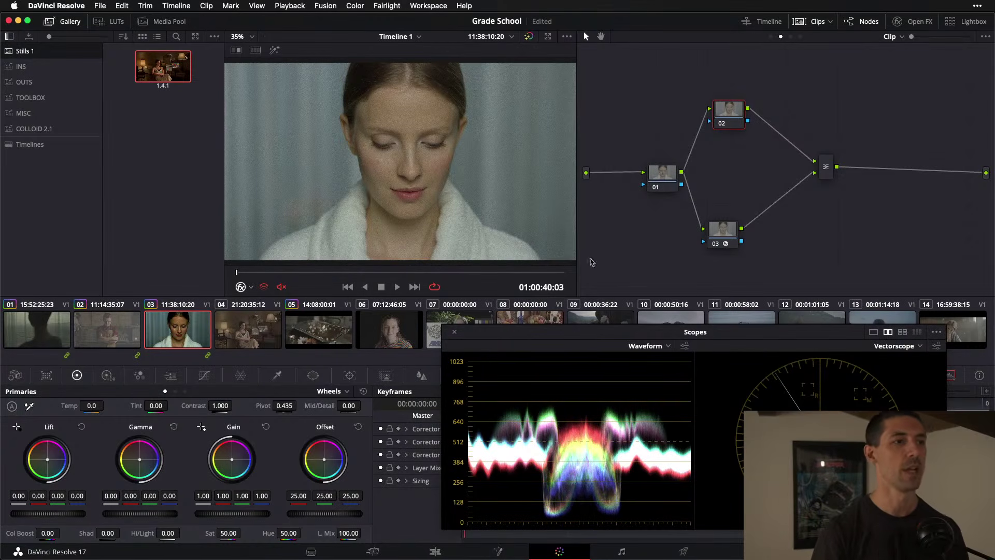
{"action": "left_click", "coordinate": [725, 232]}
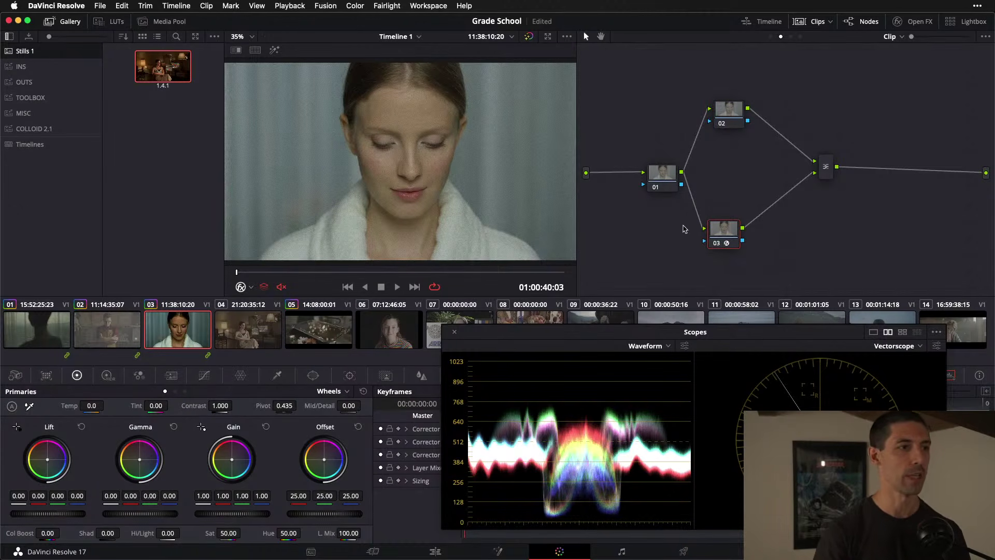
{"action": "left_click_drag", "start_coordinate": [723, 229], "coordinate": [724, 46]}
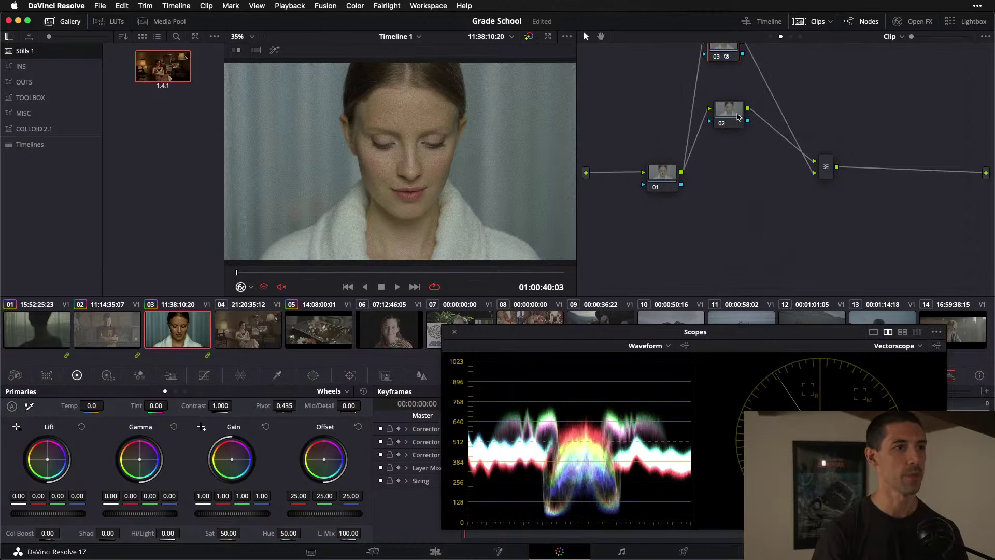
{"action": "left_click_drag", "start_coordinate": [738, 116], "coordinate": [726, 296]}
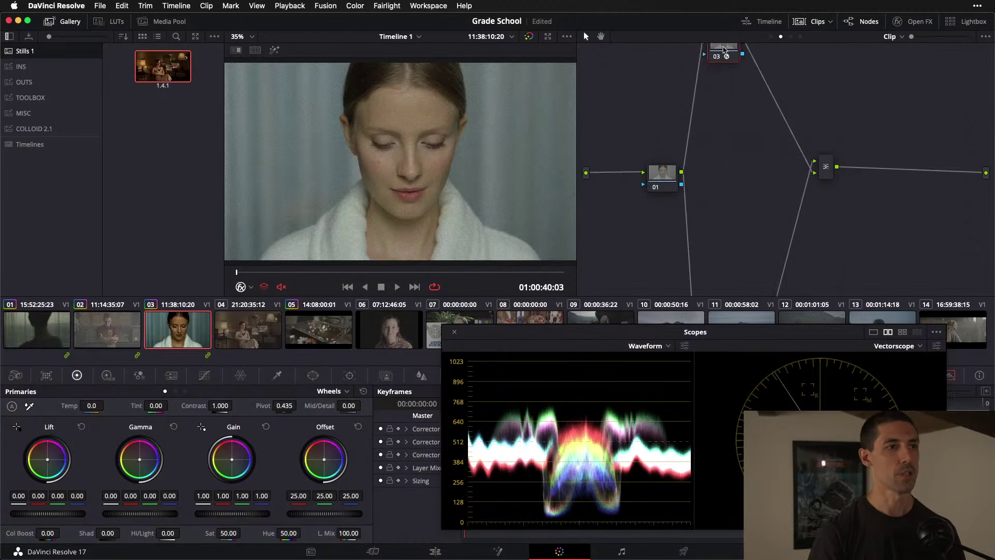
{"action": "left_click_drag", "start_coordinate": [724, 52], "coordinate": [733, 95]}
- Clean up the node graph with the layer mixer slightly closer to nodes 02 and 03, and select node 02
{"action": "right_click", "coordinate": [834, 86]}
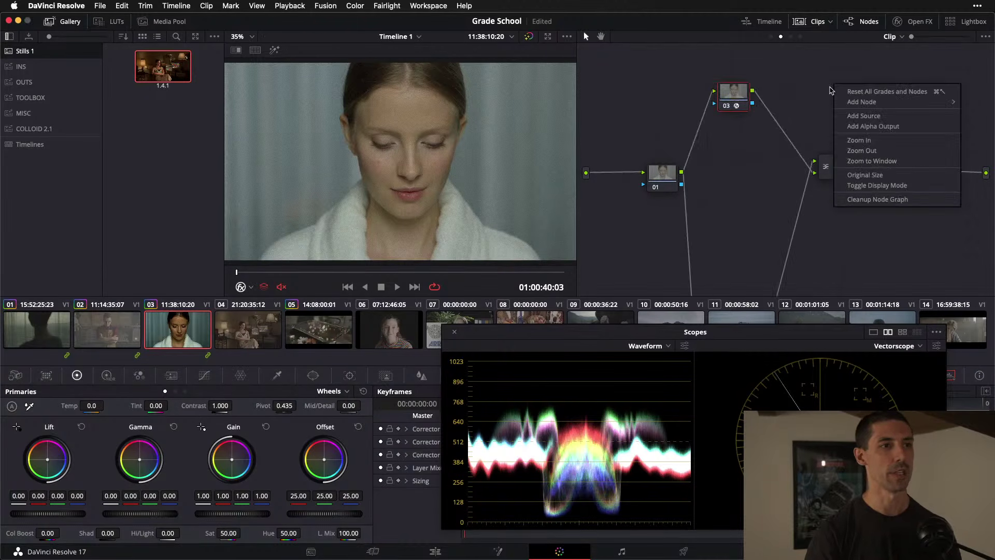
{"action": "left_click", "coordinate": [904, 201]}
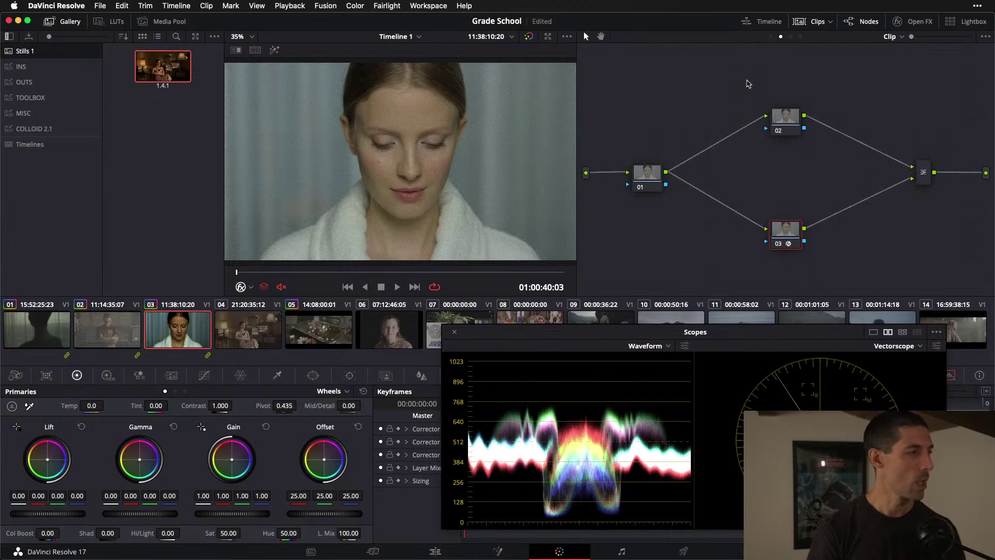
{"action": "left_click_drag", "start_coordinate": [924, 175], "coordinate": [894, 171]}
{"action": "left_click", "coordinate": [777, 113]}
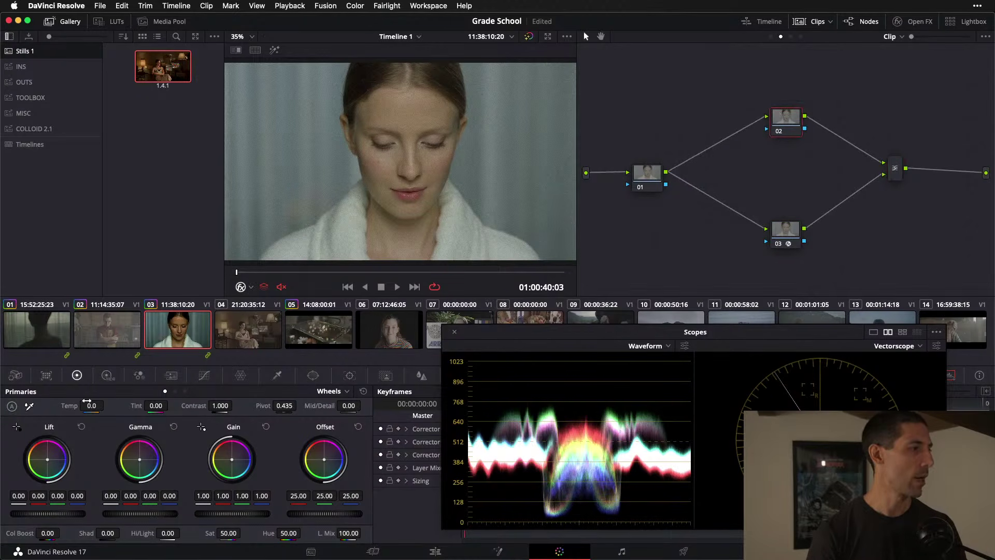
- Set node 02's blur radius to 0.52 for red, green and blue, and compare the image with the node off and on
{"action": "left_click", "coordinate": [421, 376]}
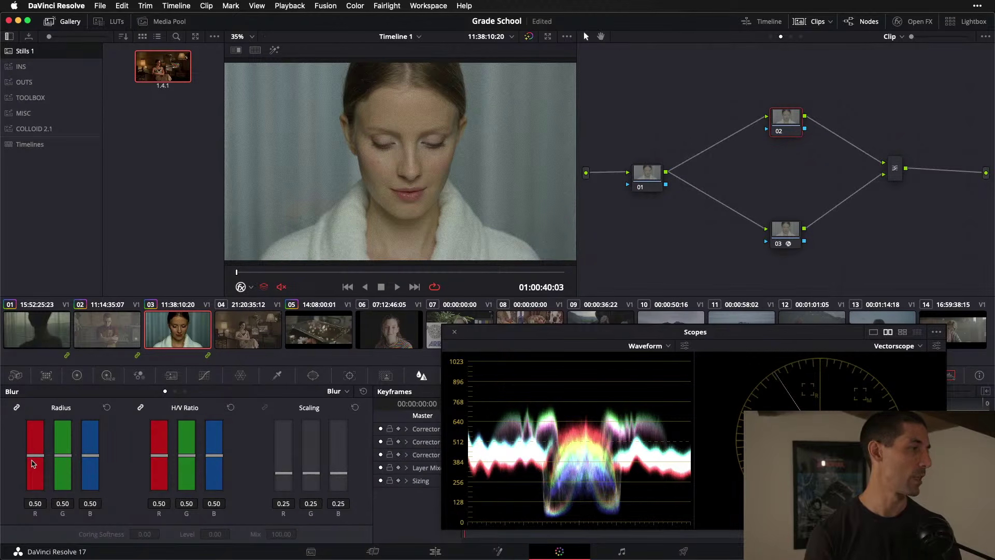
{"action": "left_click_drag", "start_coordinate": [34, 463], "coordinate": [34, 465]}
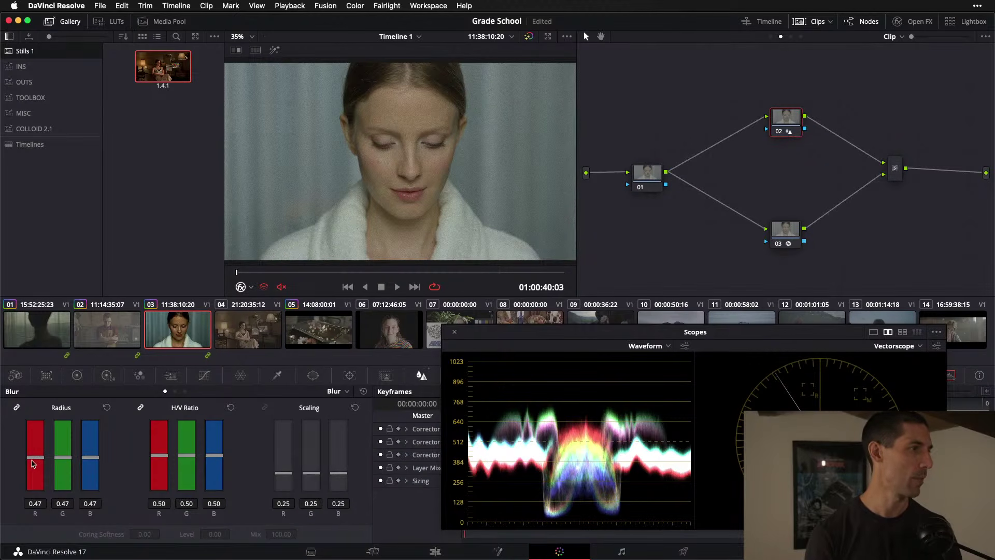
{"action": "left_click_drag", "start_coordinate": [68, 462], "coordinate": [67, 461]}
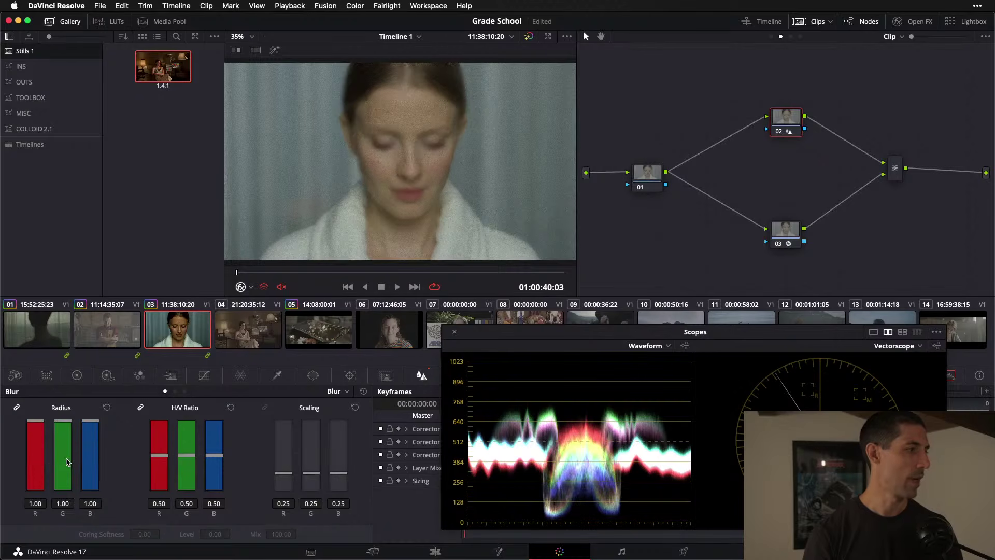
{"action": "key", "text": "super+z"}
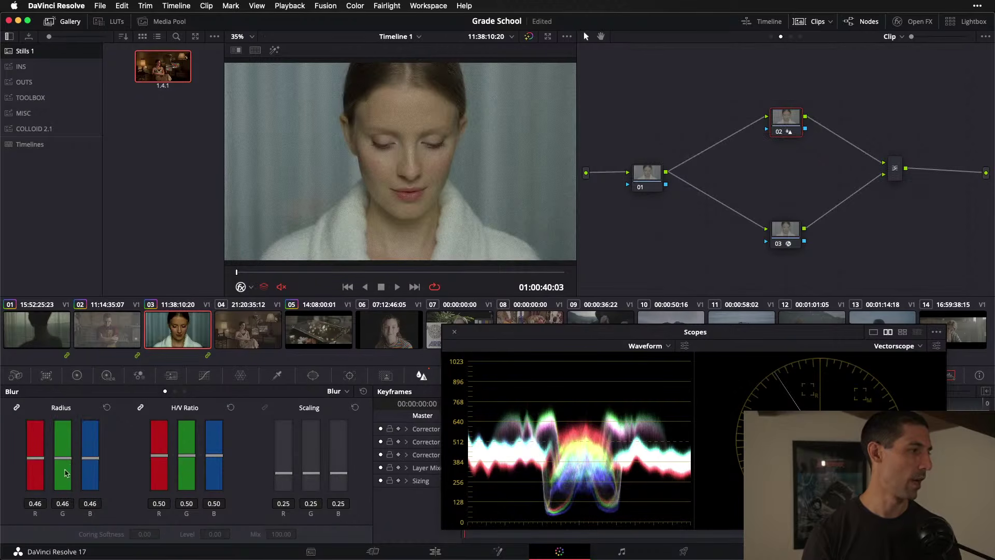
{"action": "left_click_drag", "start_coordinate": [74, 471], "coordinate": [72, 472]}
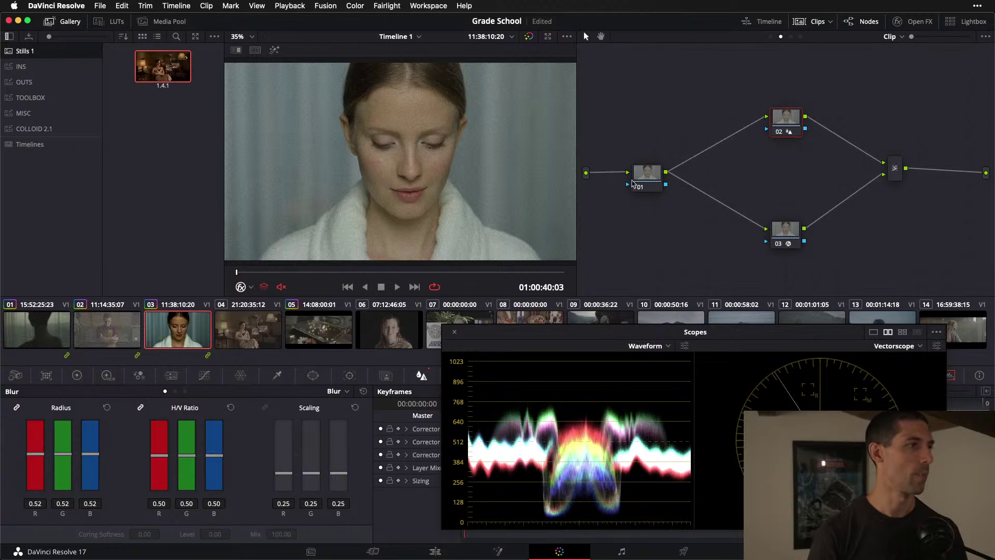
{"action": "key", "text": "super+d"}
{"action": "key", "text": "super+d"}
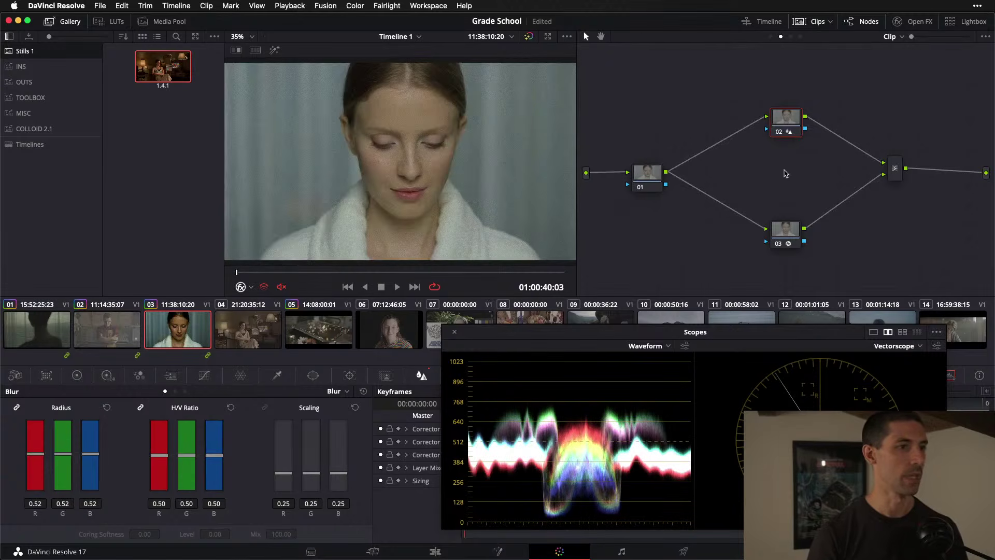
- Rearrange the node graph by raising node 01 and spreading nodes 02, 03 and the layer mixer farther from it
{"action": "left_click_drag", "start_coordinate": [644, 180], "coordinate": [645, 157]}
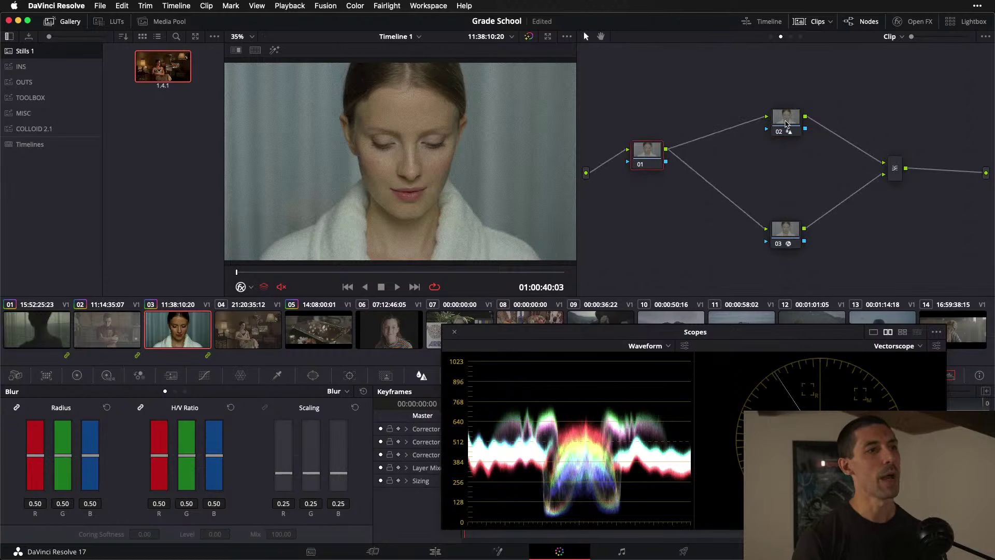
{"action": "left_click_drag", "start_coordinate": [787, 124], "coordinate": [806, 111]}
{"action": "left_click_drag", "start_coordinate": [898, 172], "coordinate": [921, 158]}
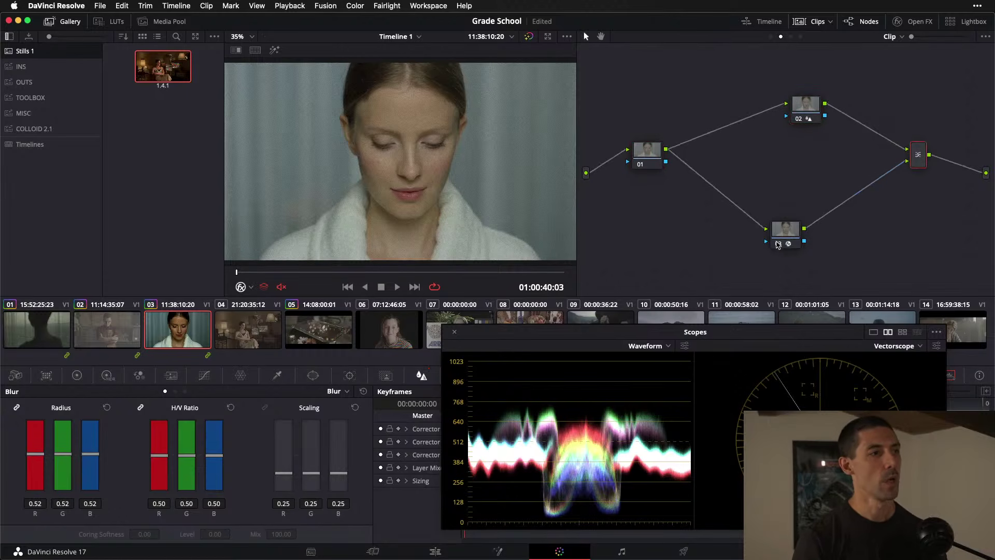
{"action": "left_click_drag", "start_coordinate": [778, 238], "coordinate": [817, 220]}
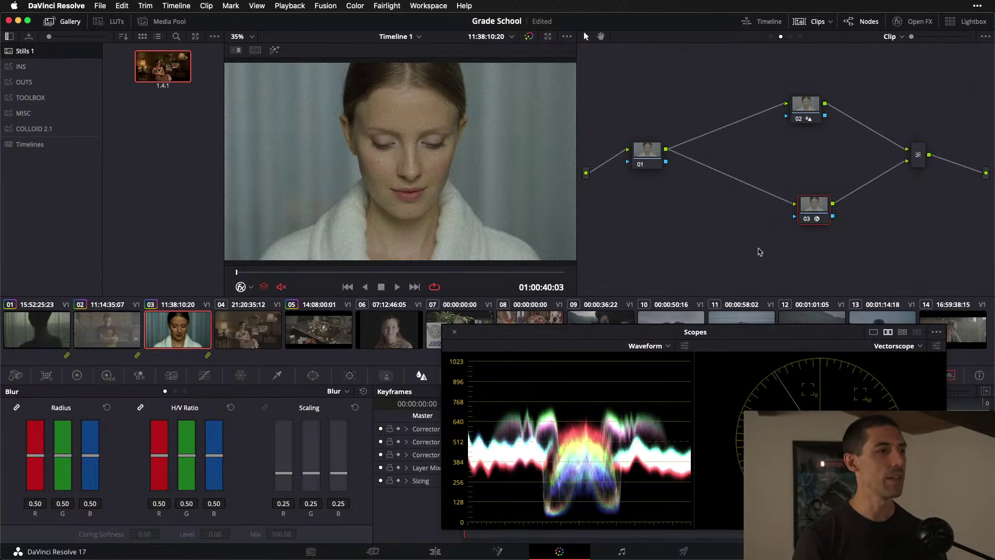
{"action": "key", "text": "alt+f"}
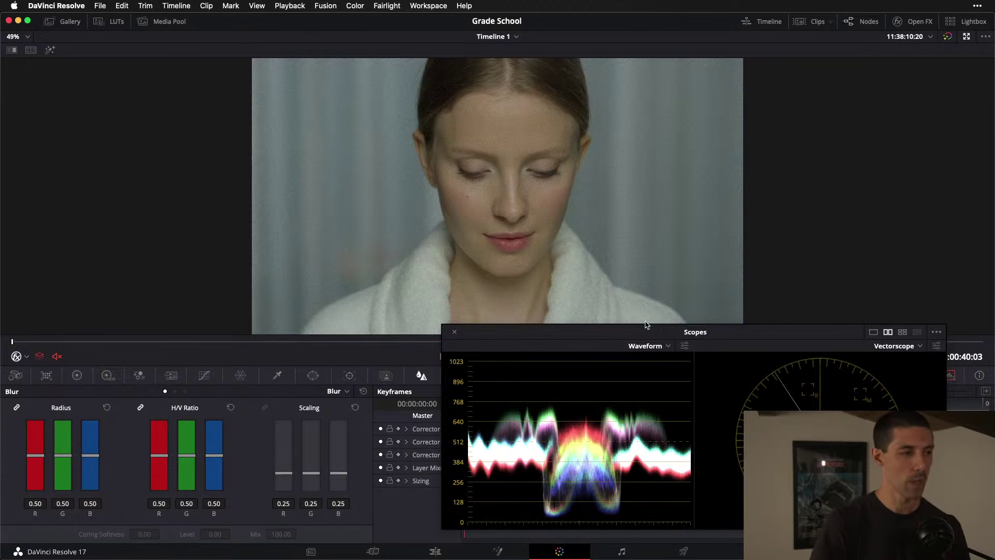
{"action": "key", "text": "alt+f"}
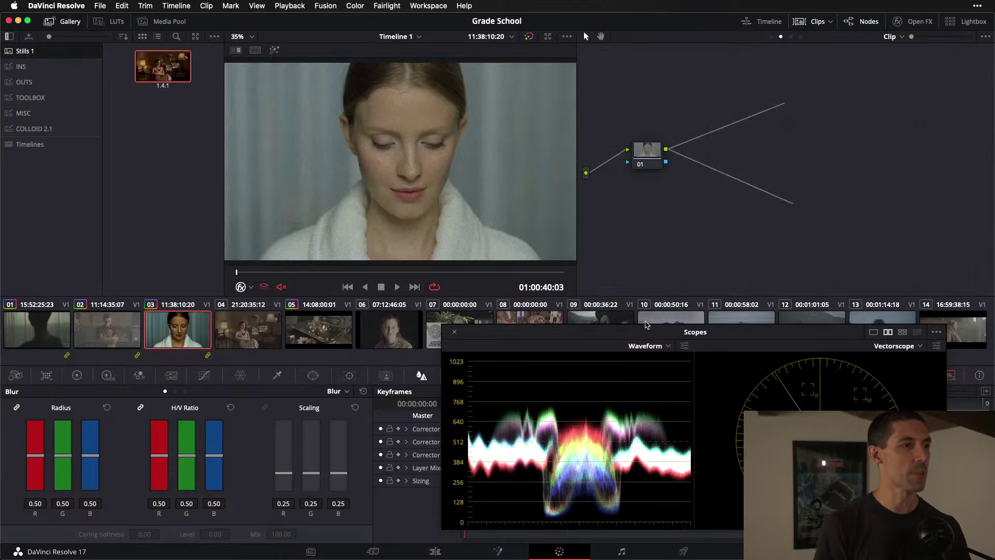
{"action": "left_click_drag", "start_coordinate": [816, 219], "coordinate": [824, 219]}
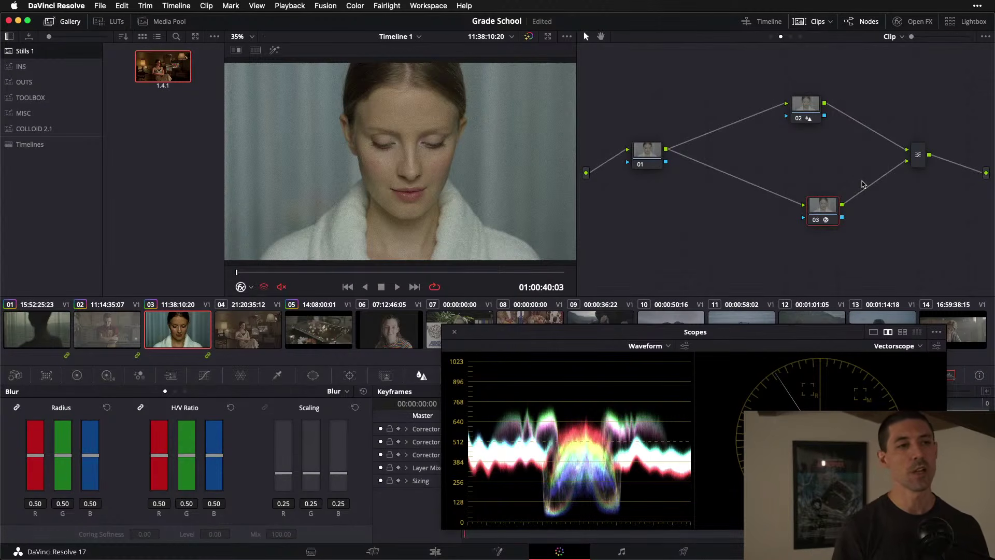
- Insert a serial node before the Film Grain node, place it between node 01 and the grain node, and open its Qualifier
{"action": "key", "text": "shift+s"}
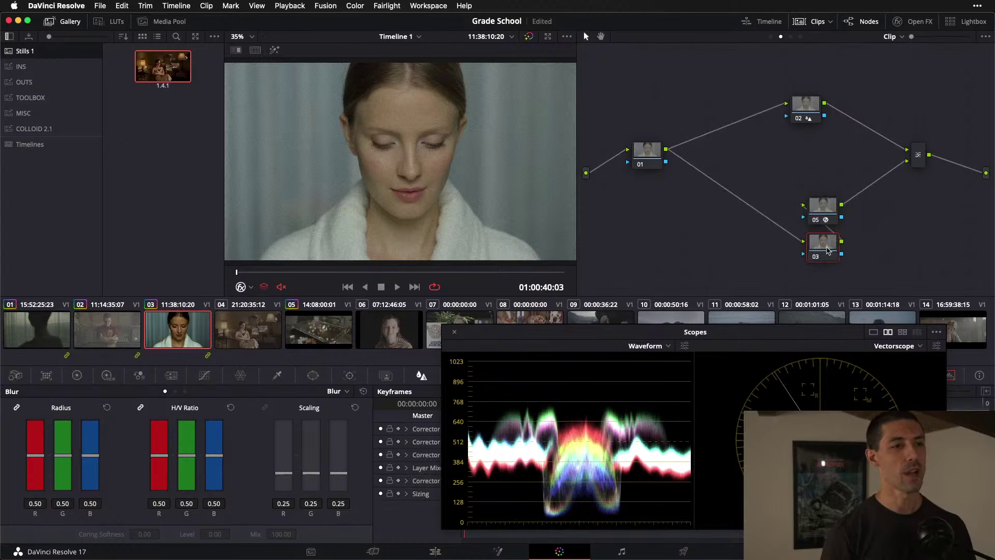
{"action": "left_click_drag", "start_coordinate": [829, 251], "coordinate": [737, 192]}
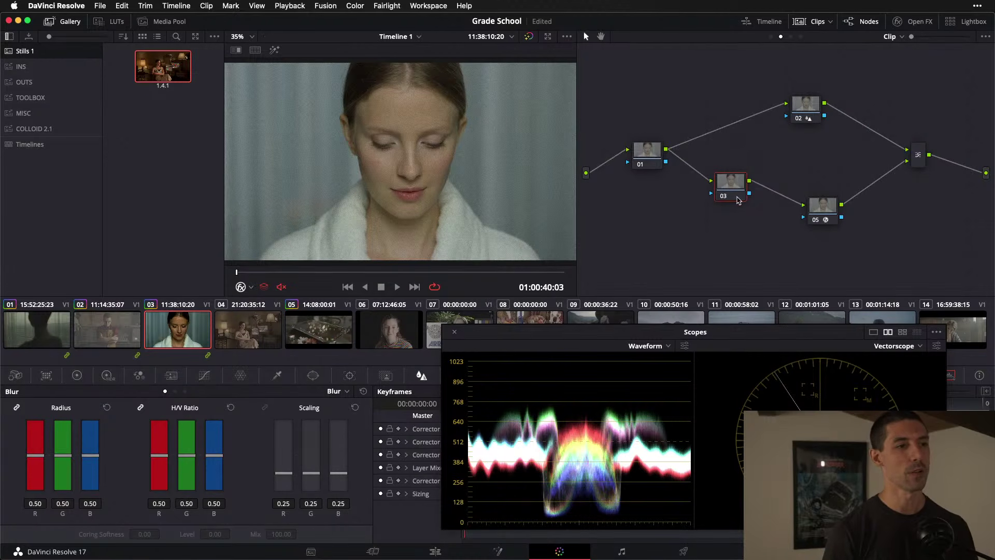
{"action": "left_click", "coordinate": [278, 376]}
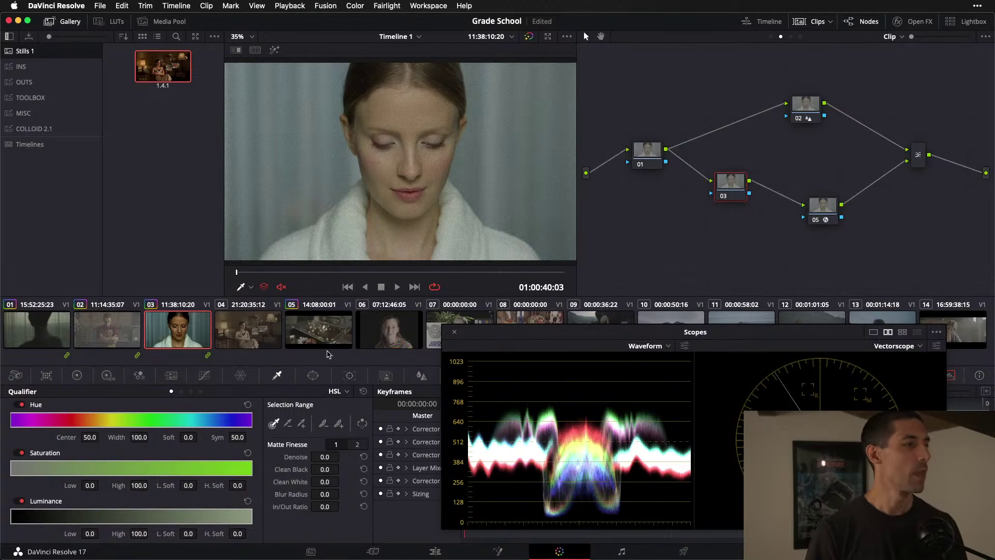
{"action": "mouse_move", "coordinate": [735, 188]}
{"action": "left_mouse_down"}
{"action": "mouse_move", "coordinate": [826, 212]}
{"action": "mouse_move", "coordinate": [756, 193]}
{"action": "mouse_move", "coordinate": [716, 200]}
{"action": "mouse_move", "coordinate": [733, 201]}
{"action": "left_mouse_up"}
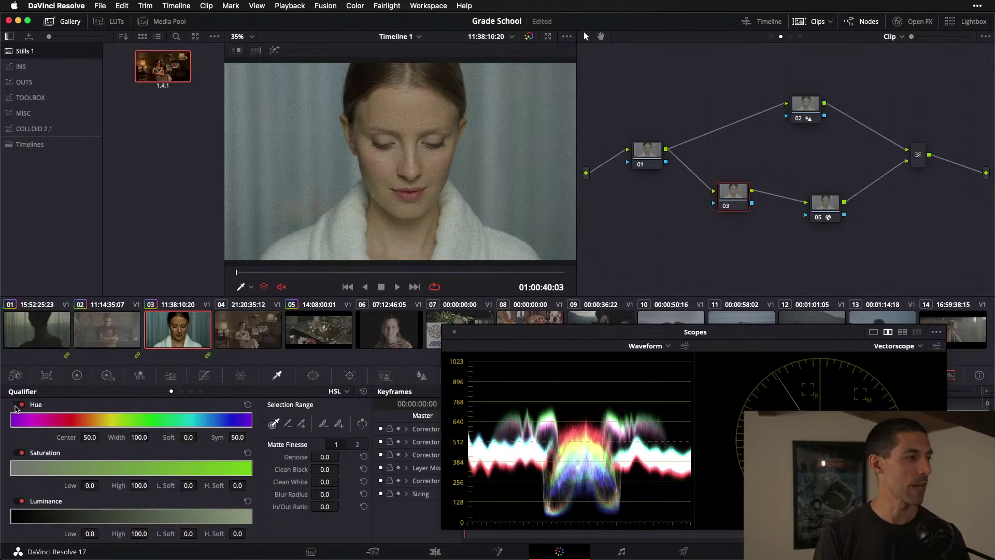
- Switch node 03's qualifier to LUM mode and show its selection with Highlight
{"action": "left_click", "coordinate": [338, 391]}
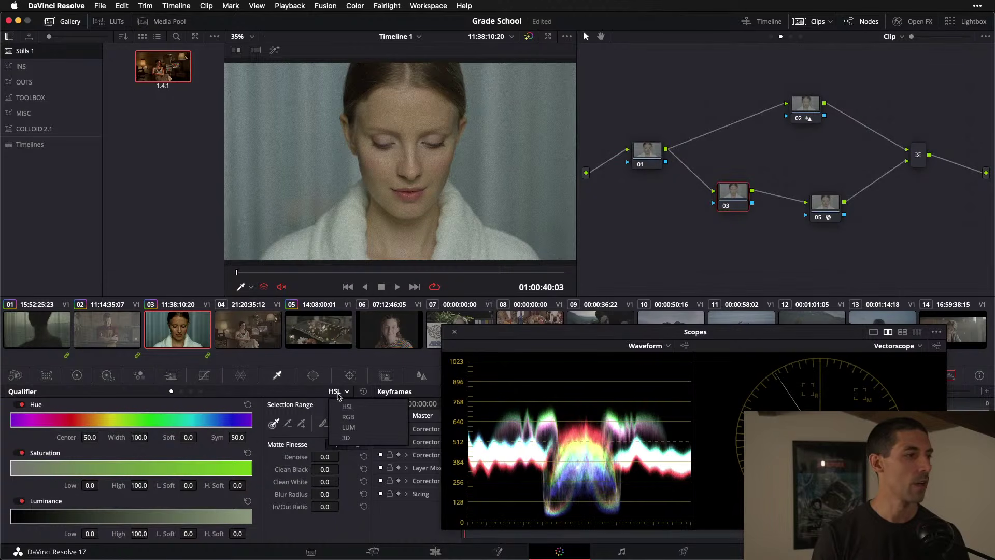
{"action": "left_click", "coordinate": [352, 431]}
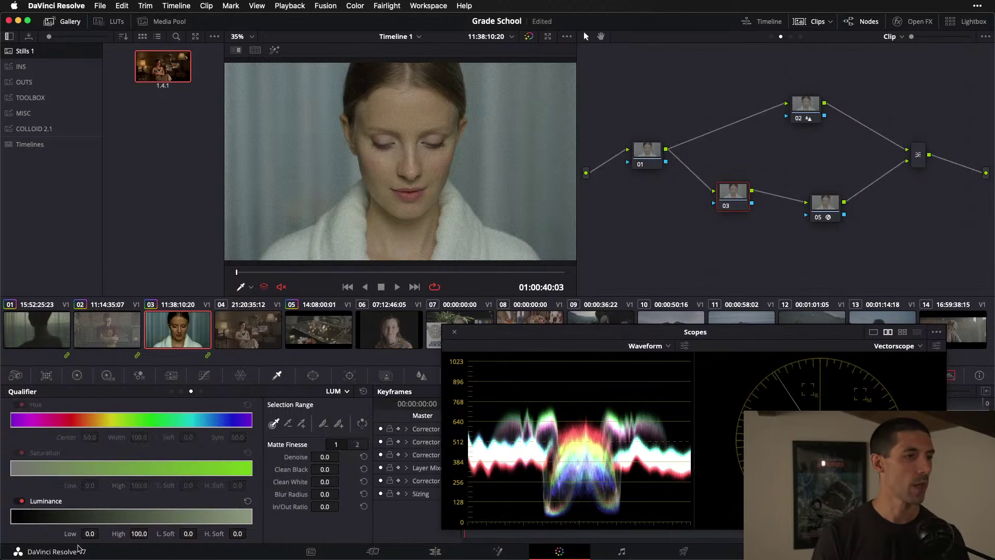
{"action": "key", "text": "shift+h"}
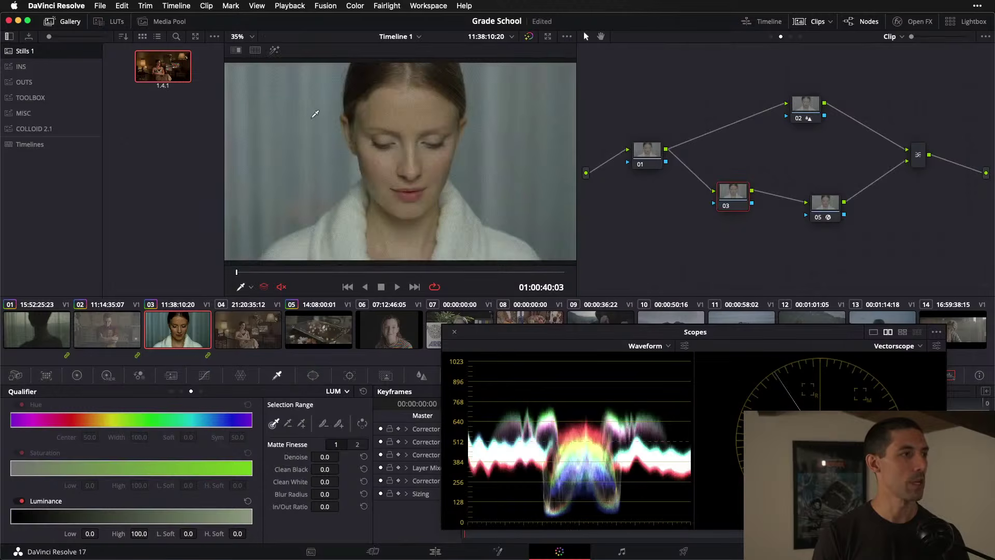
{"action": "left_click", "coordinate": [274, 50]}
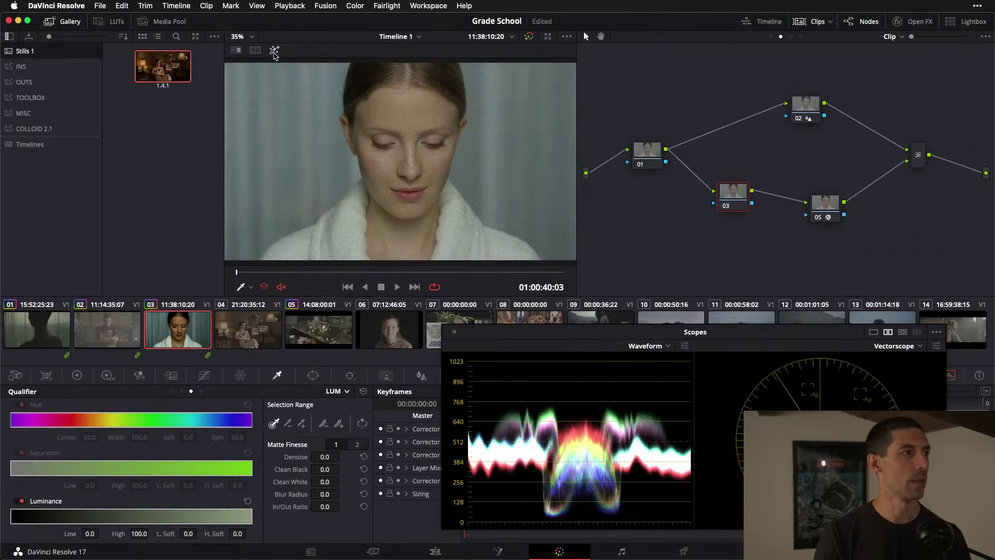
{"action": "left_click", "coordinate": [274, 51]}
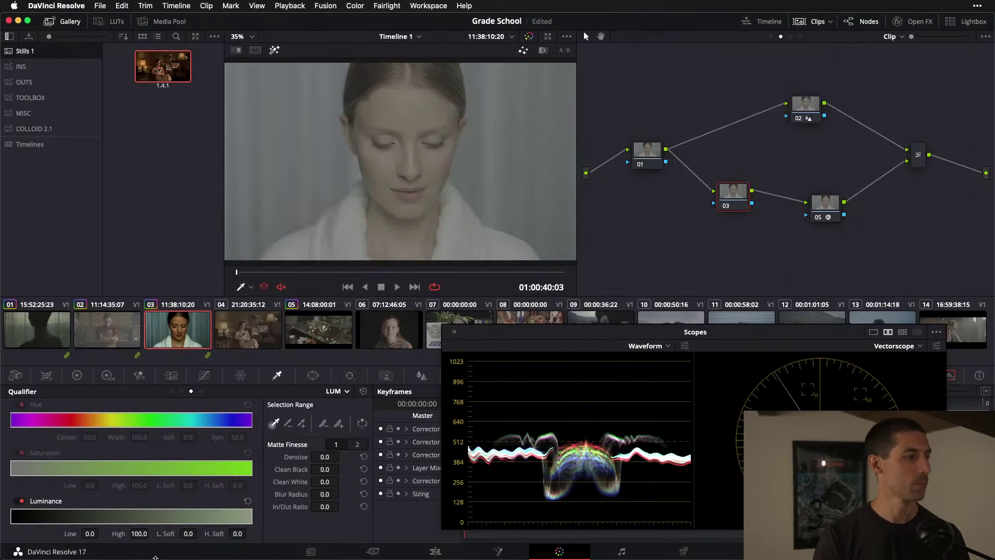
- Set the qualifier's luminance Low to 60.4, save the project, and turn off Highlight
{"action": "left_click_drag", "start_coordinate": [90, 533], "coordinate": [101, 533]}
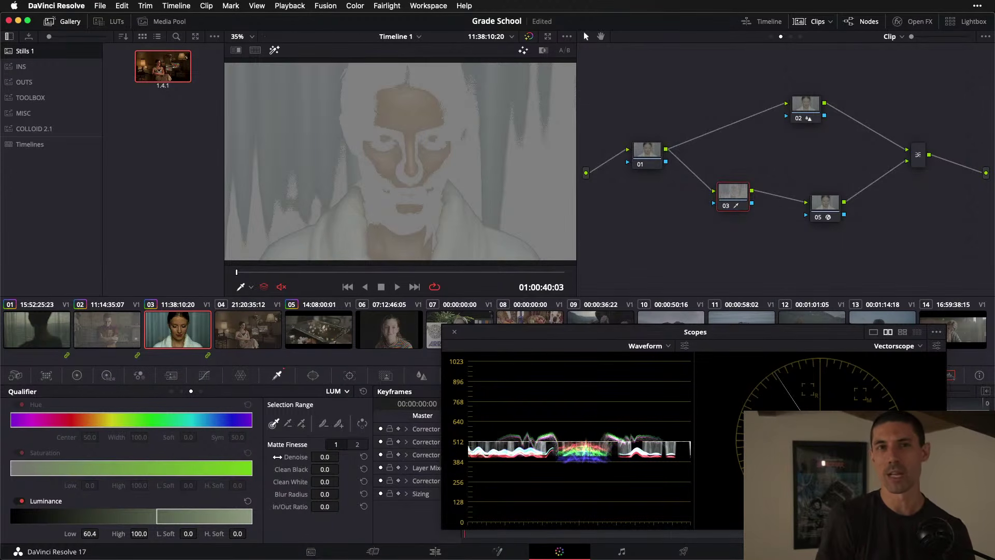
{"action": "key", "text": "super+s"}
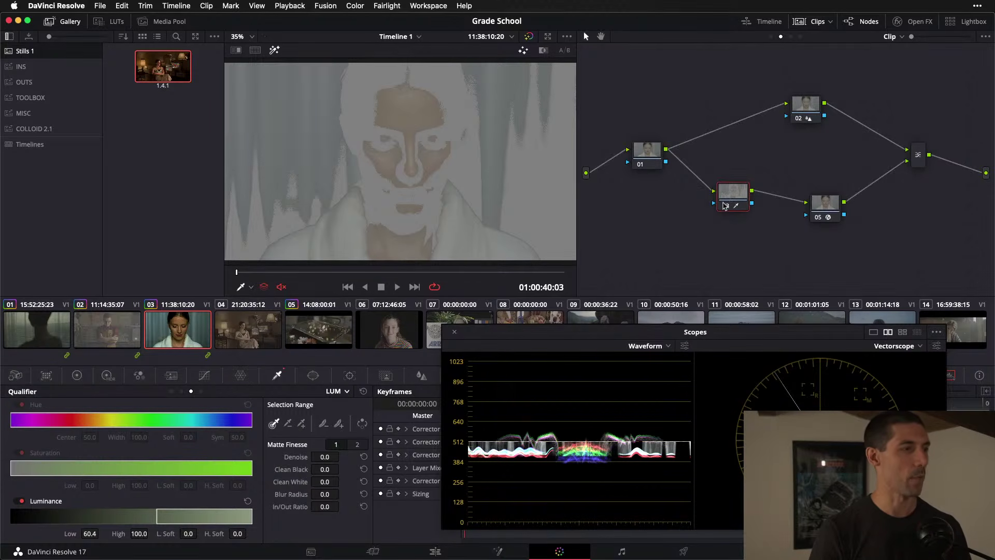
{"action": "key", "text": "shift+h"}
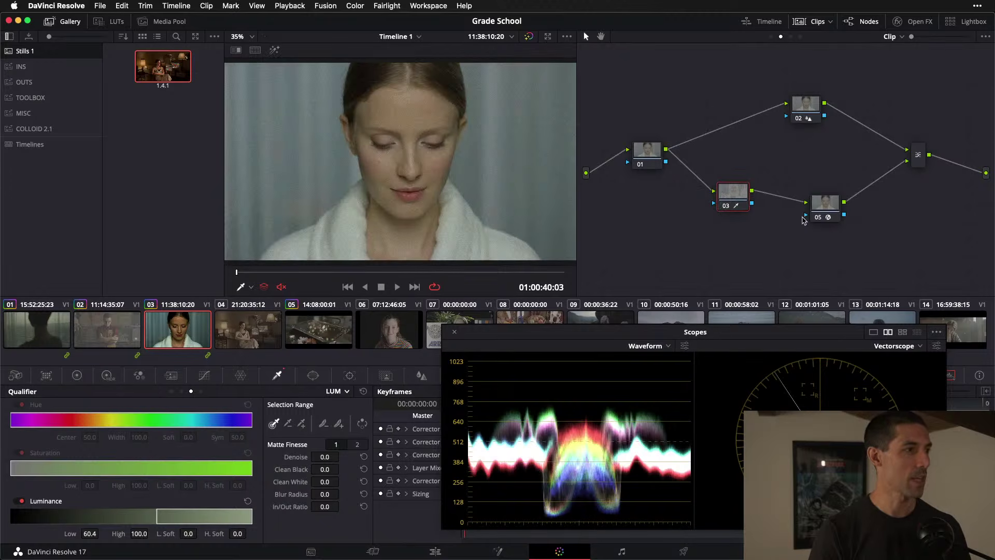
- Move node 03 slightly away from node 05 and toggle node 03 off and on to compare its effect
{"action": "left_click_drag", "start_coordinate": [746, 199], "coordinate": [734, 200]}
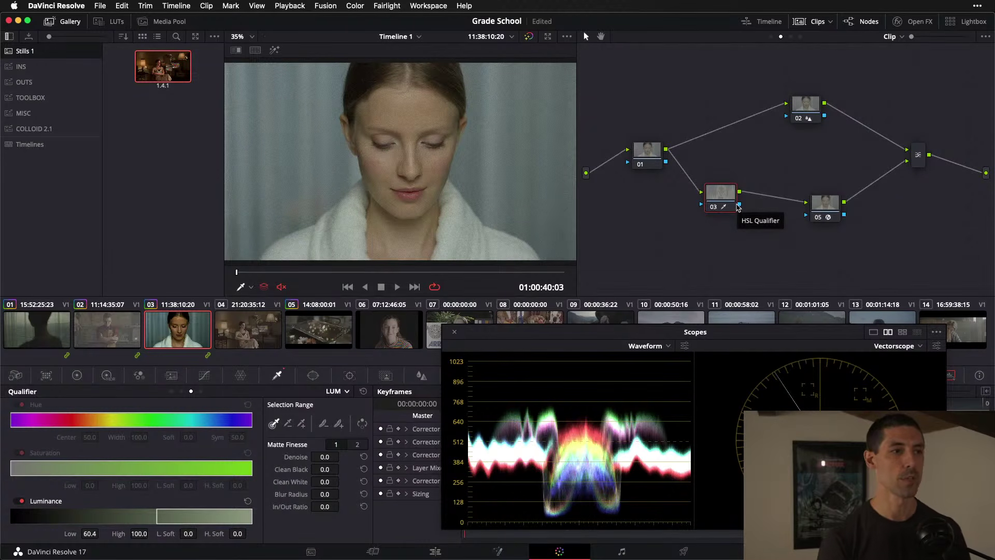
{"action": "key", "text": "ctrl+d"}
{"action": "key", "text": "ctrl+d"}
{"action": "key", "text": "ctrl+d"}
{"action": "key", "text": "ctrl+d"}
{"action": "key", "text": "ctrl+d"}
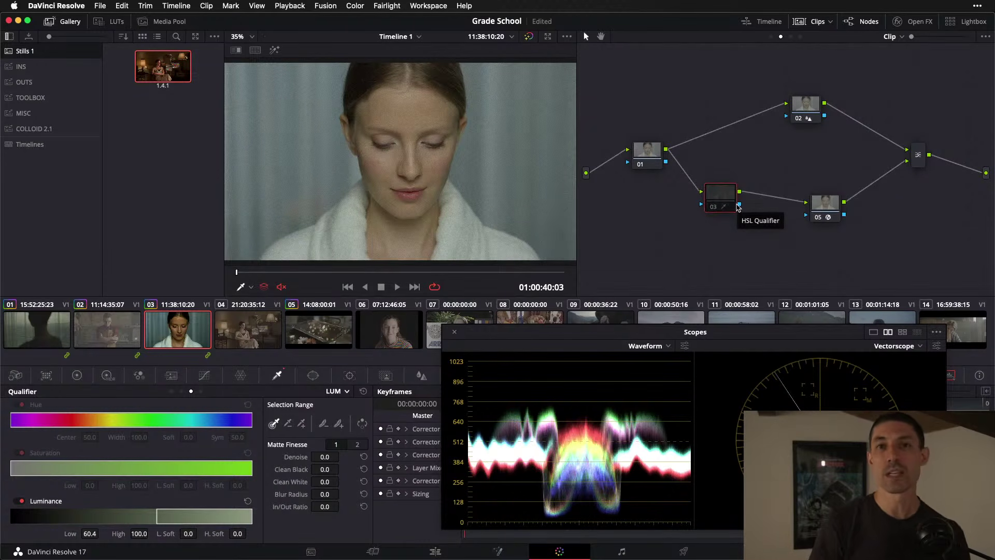
{"action": "key", "text": "ctrl+d"}
{"action": "key", "text": "ctrl+d"}
{"action": "key", "text": "ctrl+d"}
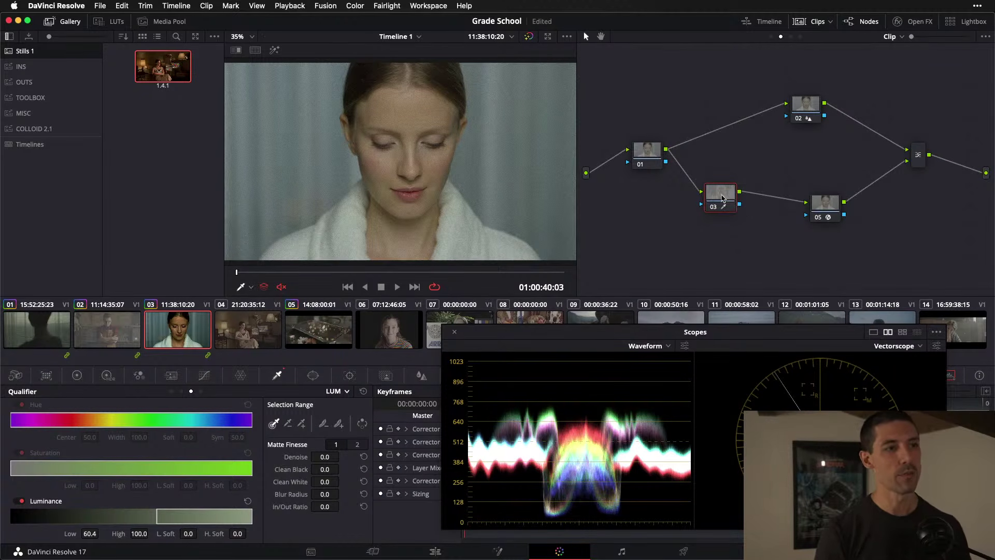
- Connect node 03's key output to the key input of Film Grain node 05
{"action": "left_click_drag", "start_coordinate": [739, 205], "coordinate": [805, 218]}
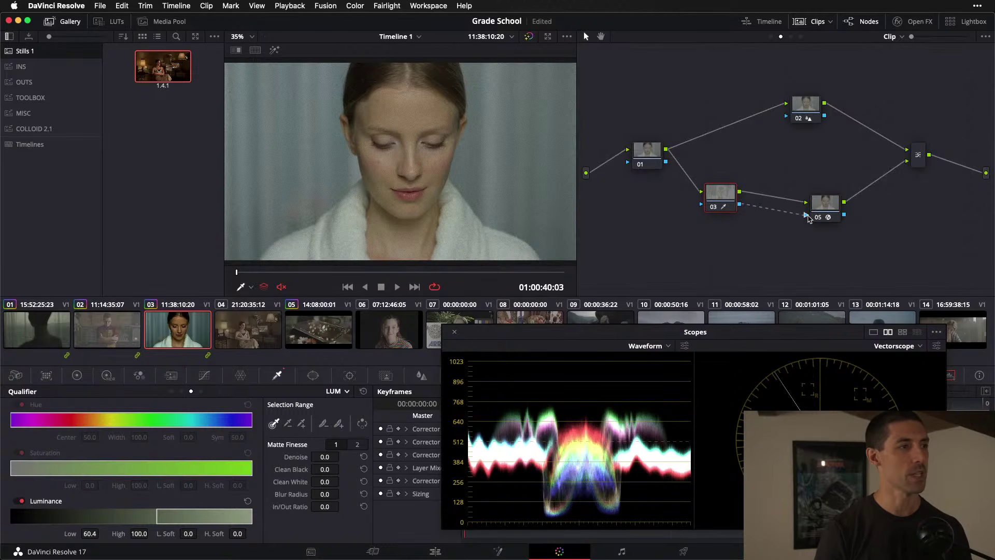
{"action": "left_click_drag", "start_coordinate": [807, 216], "coordinate": [806, 214]}
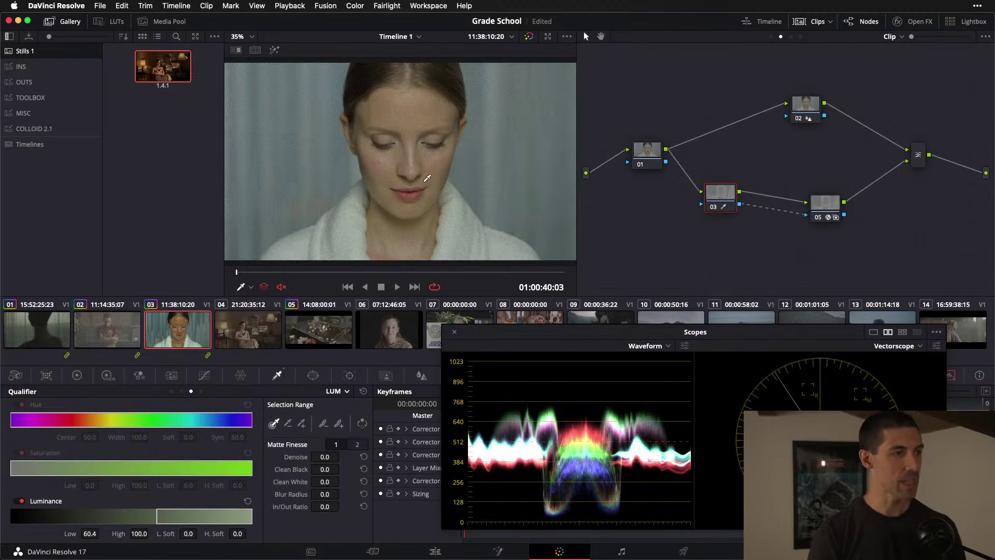
- Examine the grain on the woman's cheek in the viewer at 263% zoom
{"action": "scroll", "coordinate": [427, 179], "scroll_direction": "up", "scroll_amount": 10}
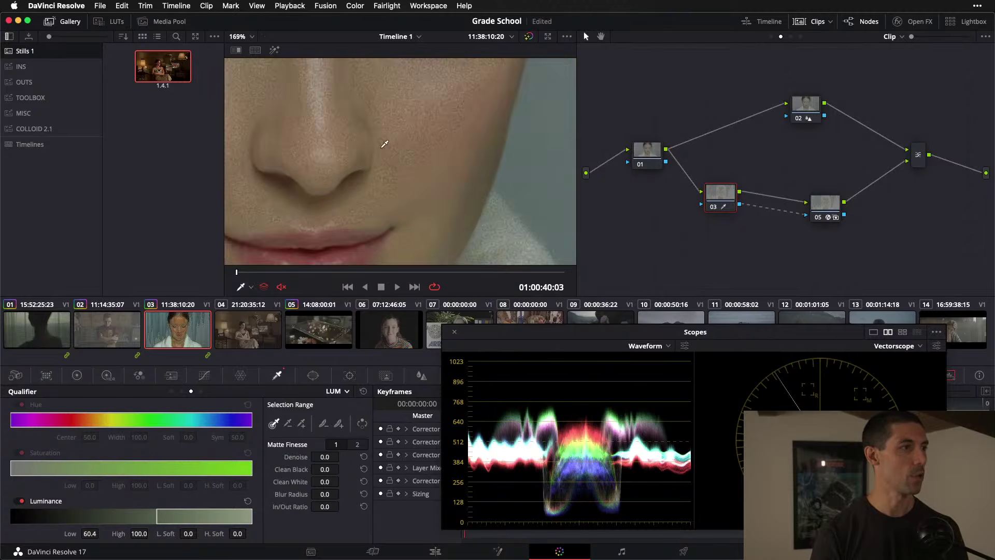
{"action": "scroll", "coordinate": [385, 143], "scroll_direction": "up", "scroll_amount": 5}
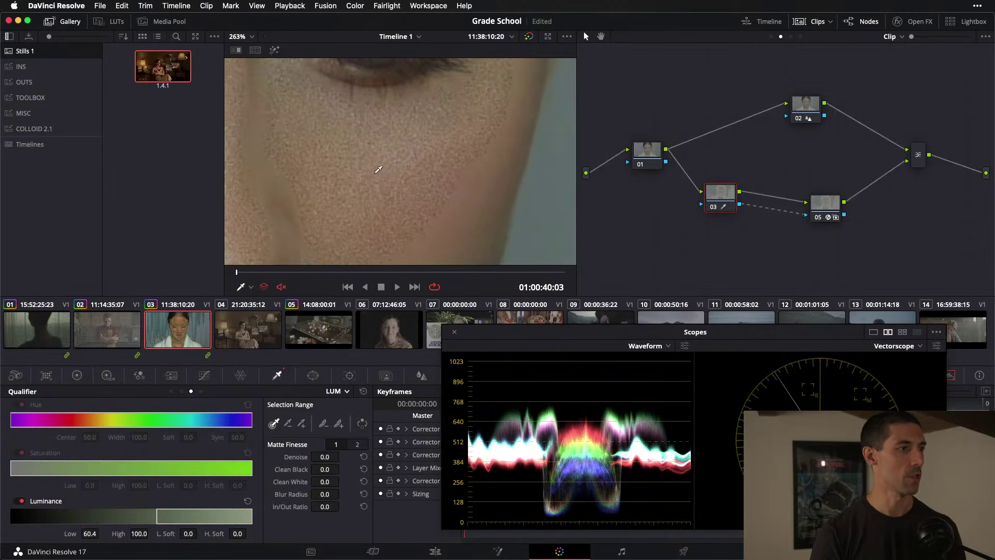
{"action": "key", "text": "super+Tab"}
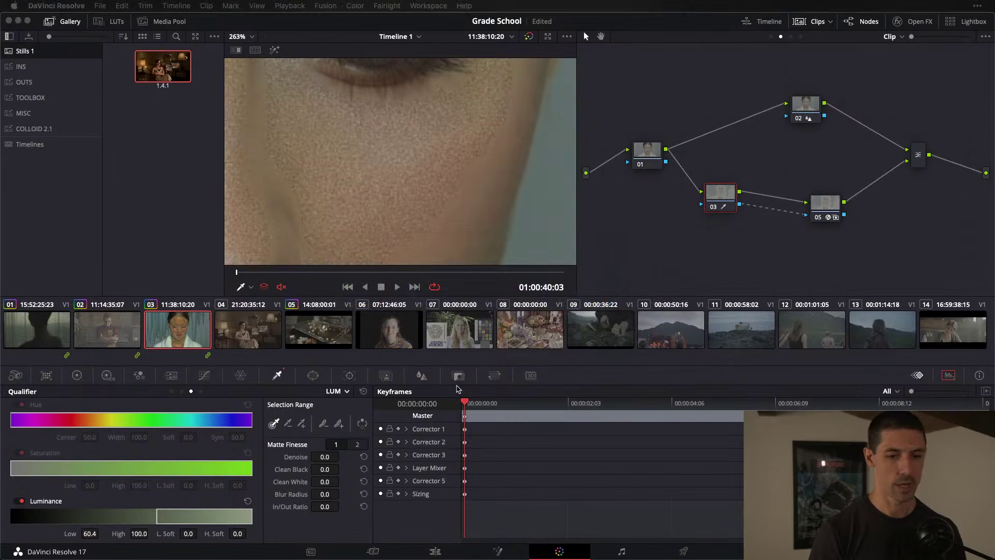
{"action": "key", "text": "super+Tab"}
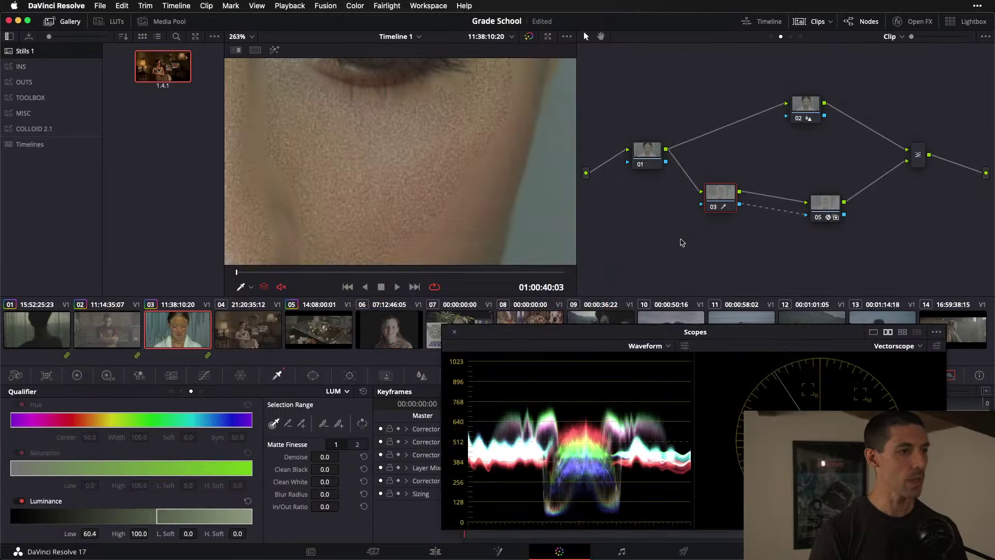
{"action": "key", "text": "super+Tab"}
{"action": "key", "text": "super+Tab"}
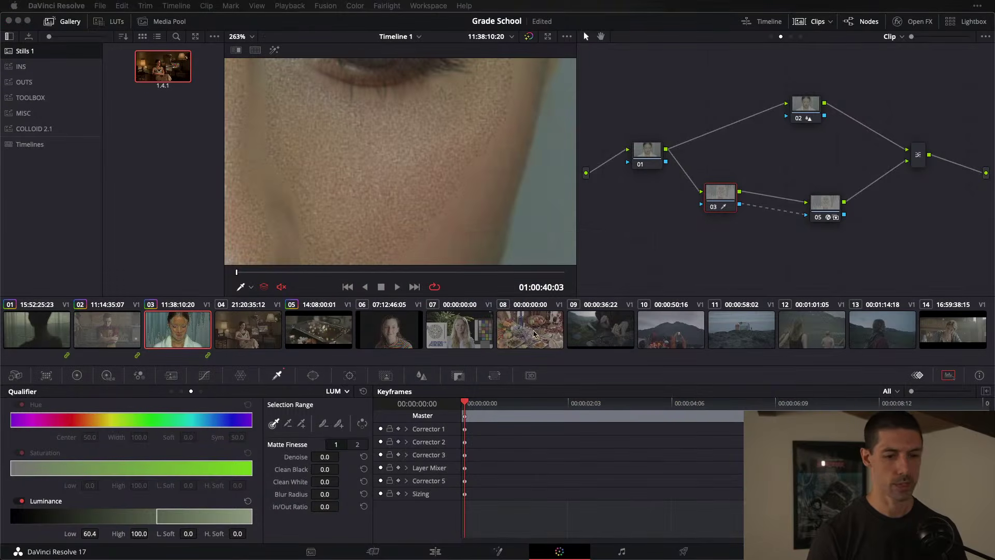
{"action": "key", "text": "super+Tab"}
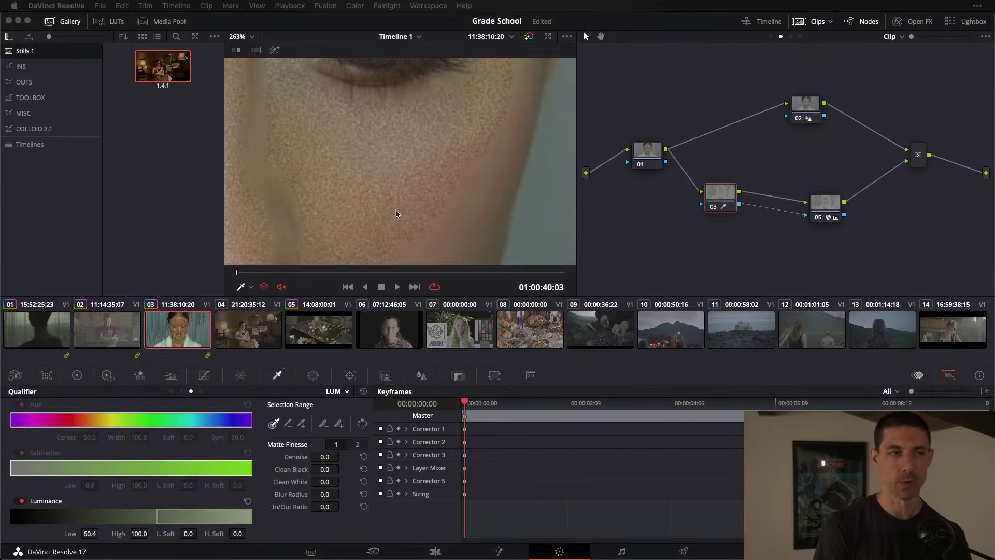
- Shift node 03 slightly away from node 05 and set its qualifier's luminance L. Soft to 16.5
{"action": "left_click_drag", "start_coordinate": [718, 193], "coordinate": [707, 199]}
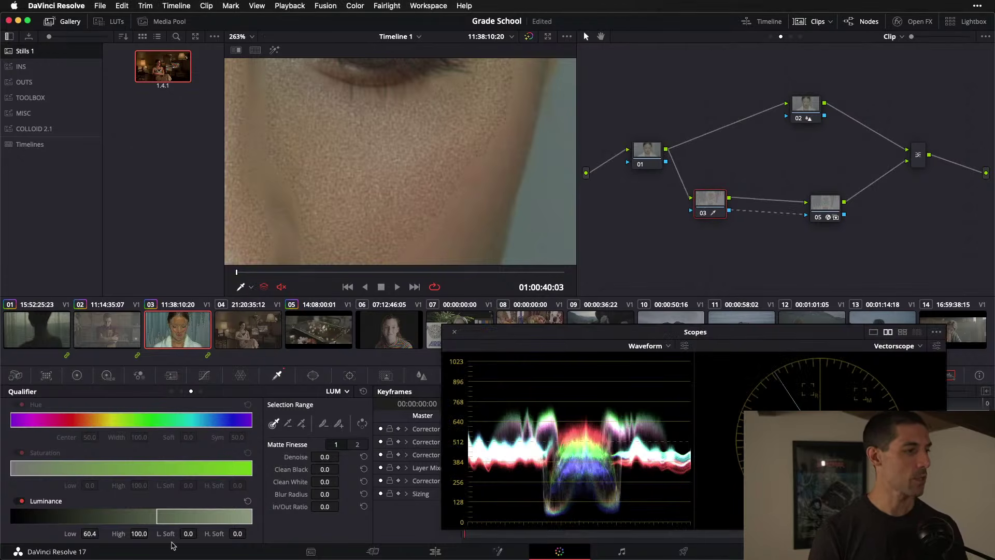
{"action": "left_click_drag", "start_coordinate": [186, 533], "coordinate": [204, 533]}
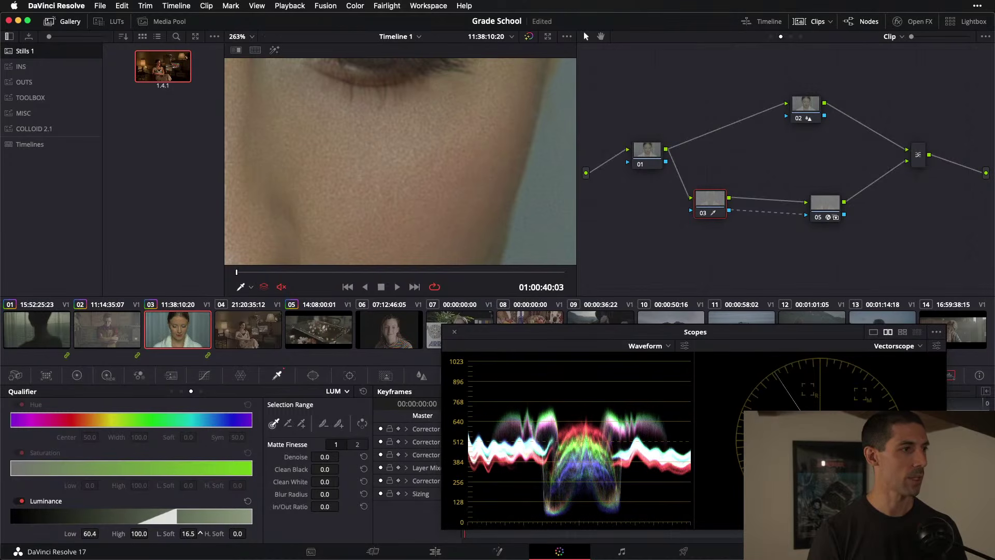
- Fit the image to the viewer and compare node 03's key using the Highlight, black-and-white and difference modes, finishing with Highlight off
{"action": "key", "text": "shift+z"}
{"action": "key", "text": "shift+h"}
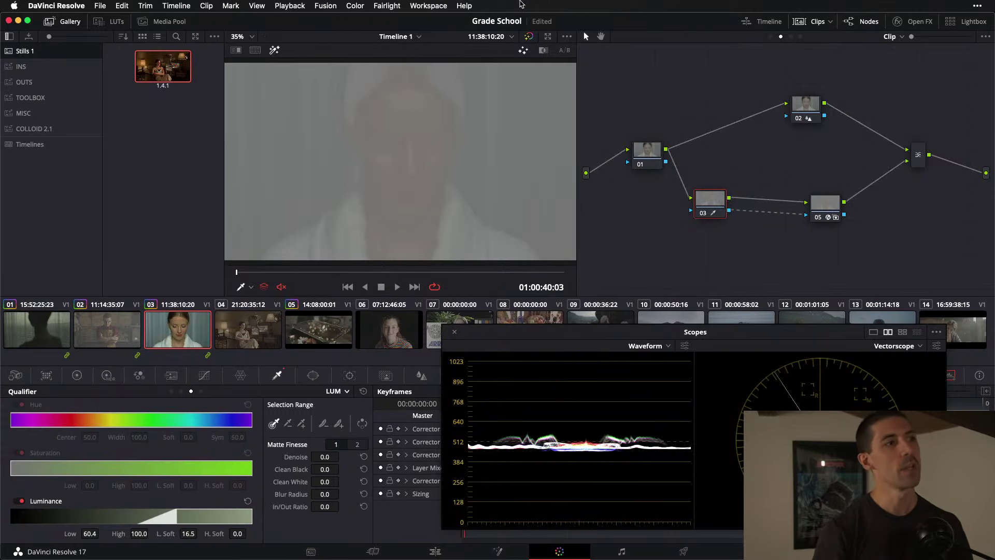
{"action": "left_click", "coordinate": [544, 52]}
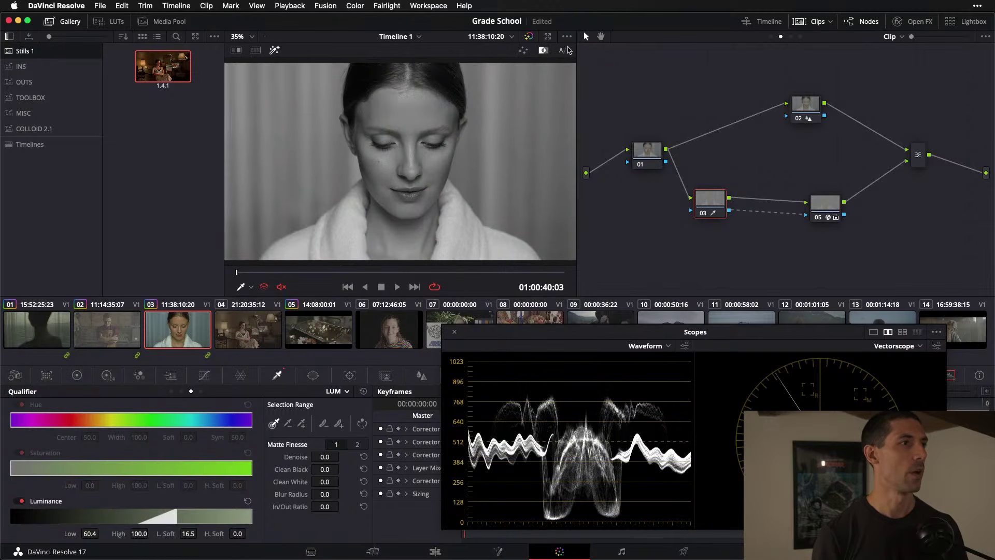
{"action": "left_click", "coordinate": [567, 52]}
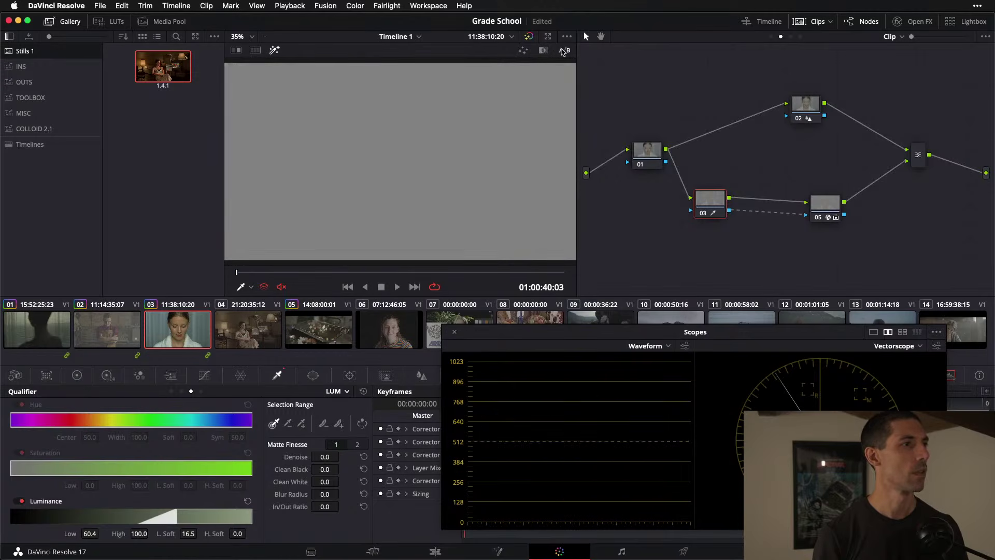
{"action": "left_click", "coordinate": [541, 52]}
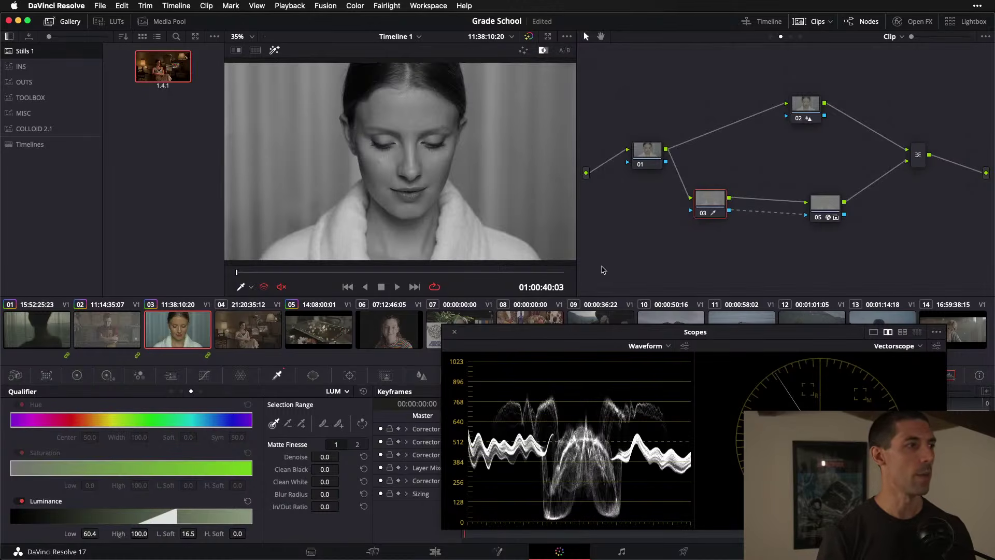
{"action": "key", "text": "shift+h"}
{"action": "key", "text": "shift+h"}
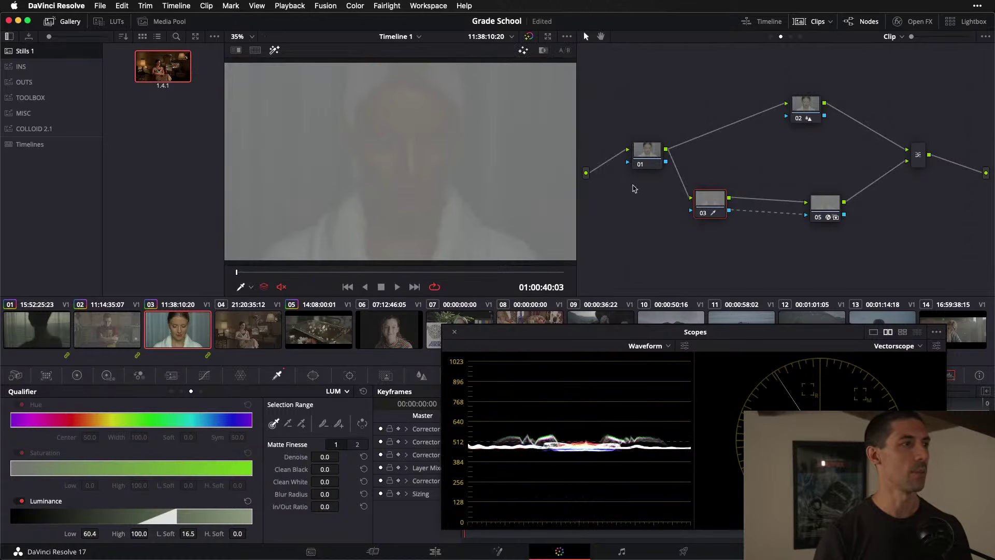
{"action": "left_click", "coordinate": [542, 52]}
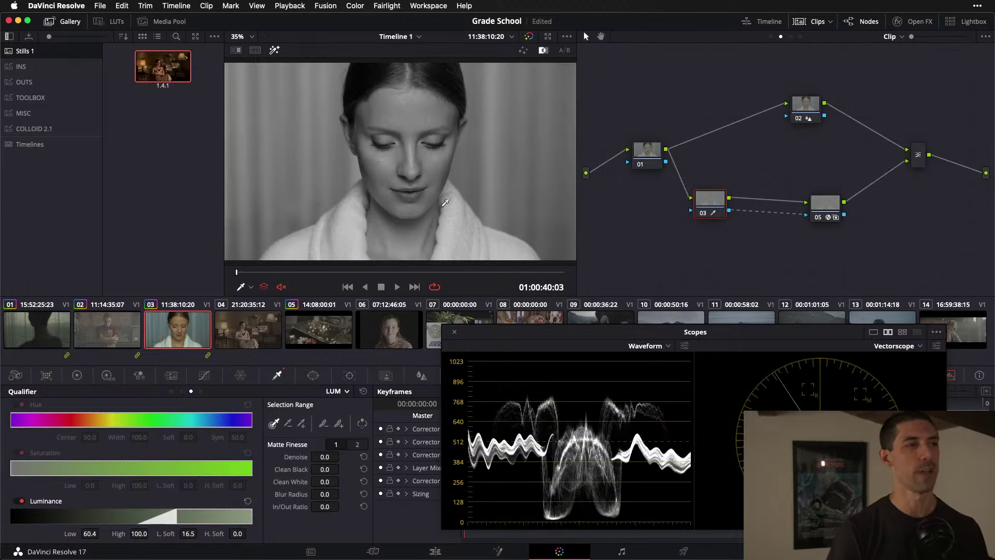
{"action": "key", "text": "shift+h"}
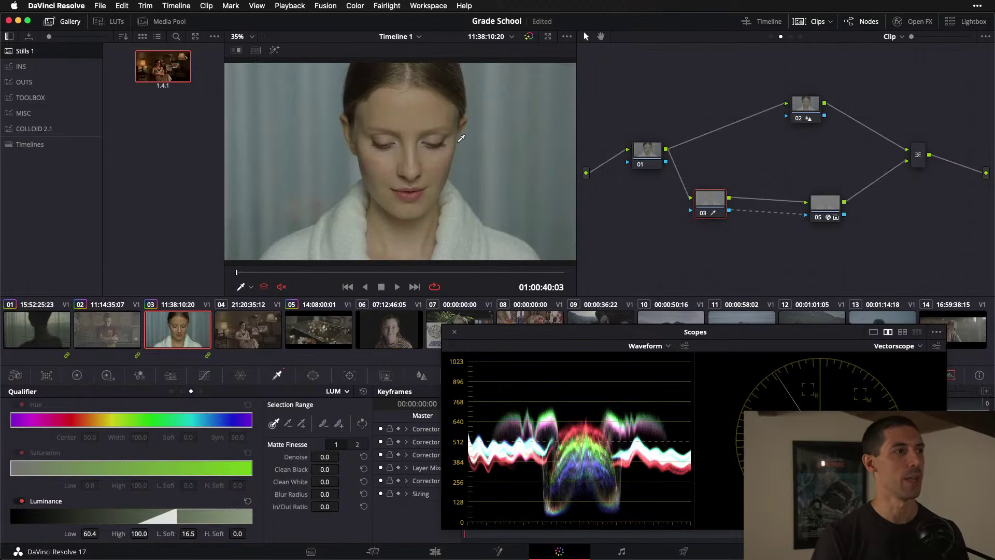
{"action": "key", "text": "shift+h"}
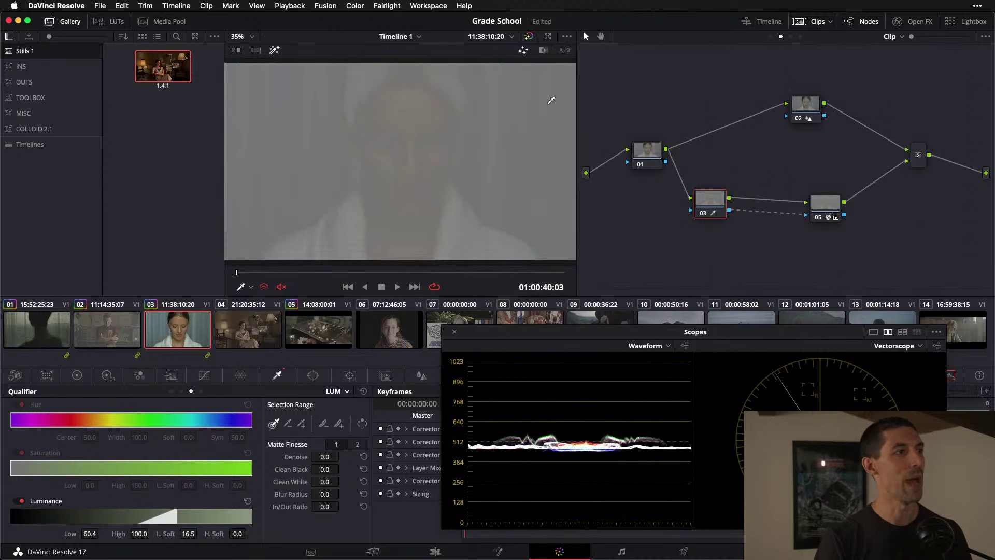
{"action": "key", "text": "shift+h"}
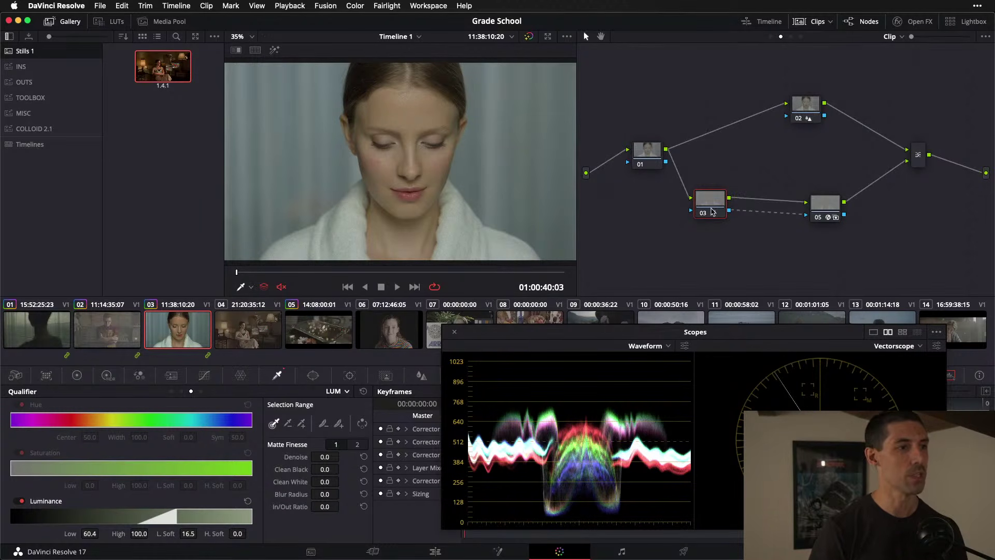
- Grab a still of the graded shot of the woman
{"action": "left_click_drag", "start_coordinate": [713, 211], "coordinate": [714, 211]}
{"action": "right_click", "coordinate": [289, 113]}
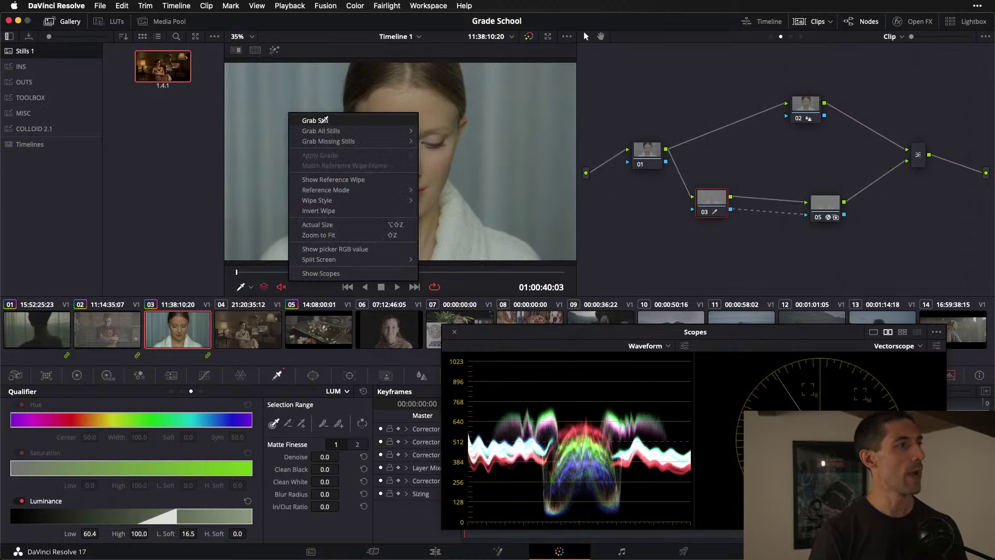
{"action": "left_click", "coordinate": [331, 122]}
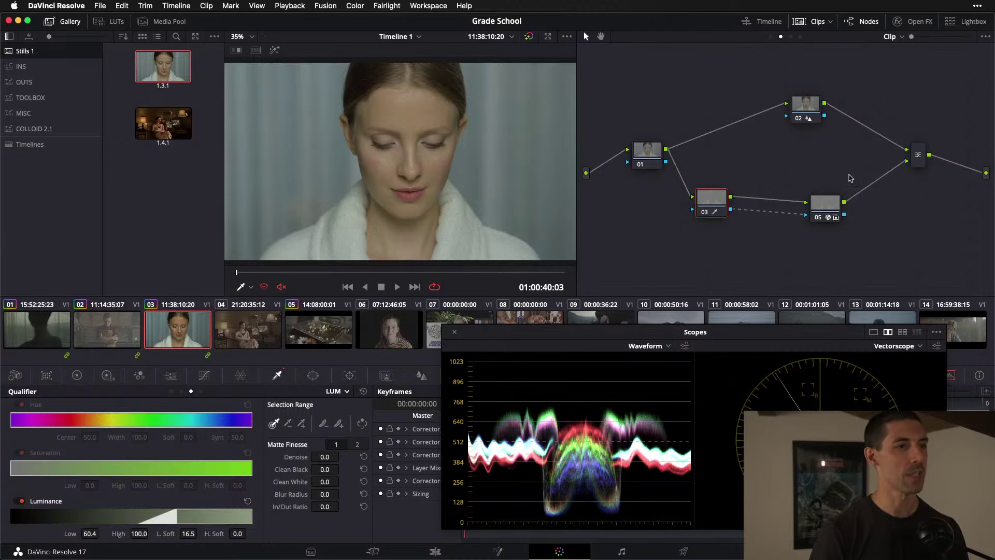
- Clean up the node graph to rearrange the layer-mixer nodes neatly
{"action": "left_click", "coordinate": [811, 118]}
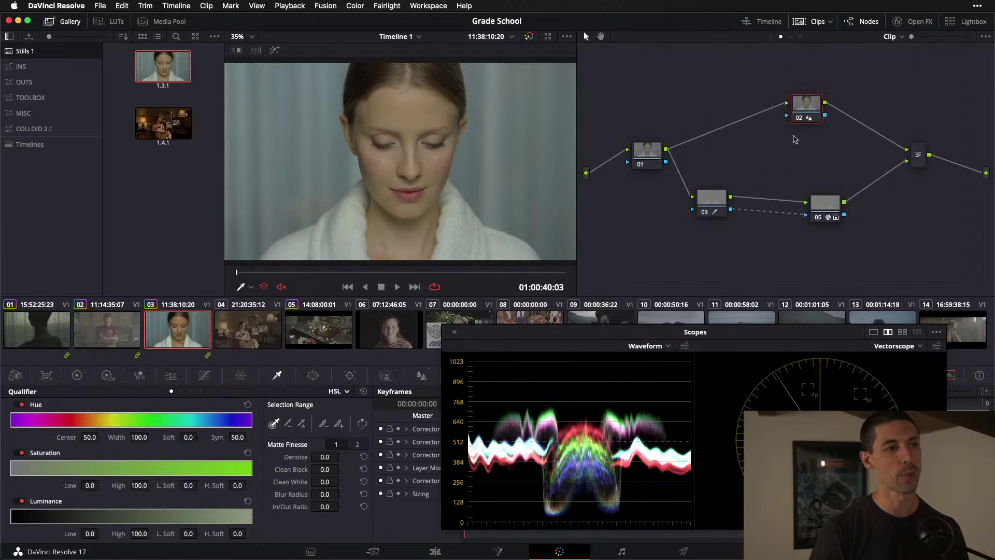
{"action": "left_click_drag", "start_coordinate": [712, 201], "coordinate": [712, 363]}
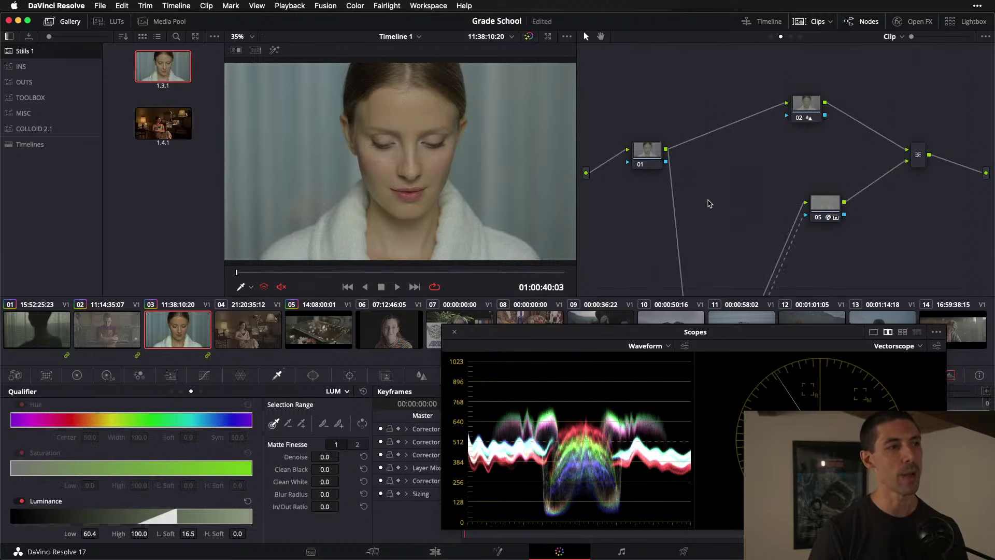
{"action": "right_click", "coordinate": [684, 74]}
{"action": "left_click", "coordinate": [724, 182]}
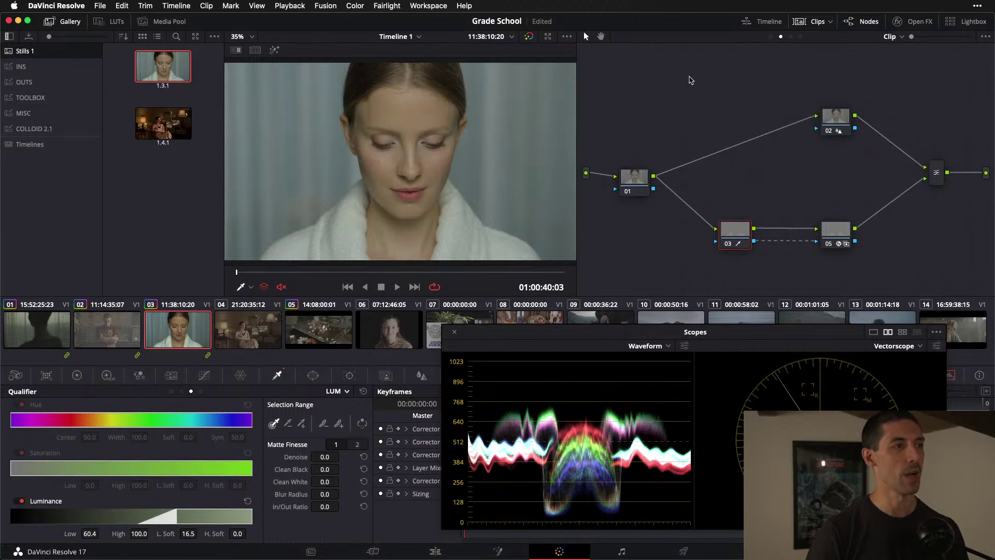
- Reset all grades and nodes on the clip and apply the Film Grain effect to node 01
{"action": "right_click", "coordinate": [711, 78]}
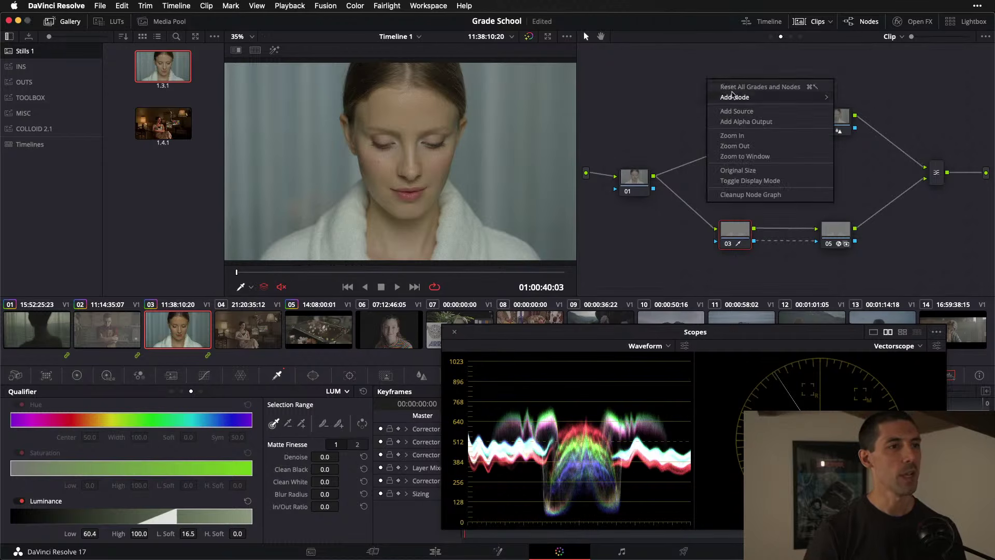
{"action": "left_click", "coordinate": [745, 90]}
{"action": "left_click", "coordinate": [927, 23]}
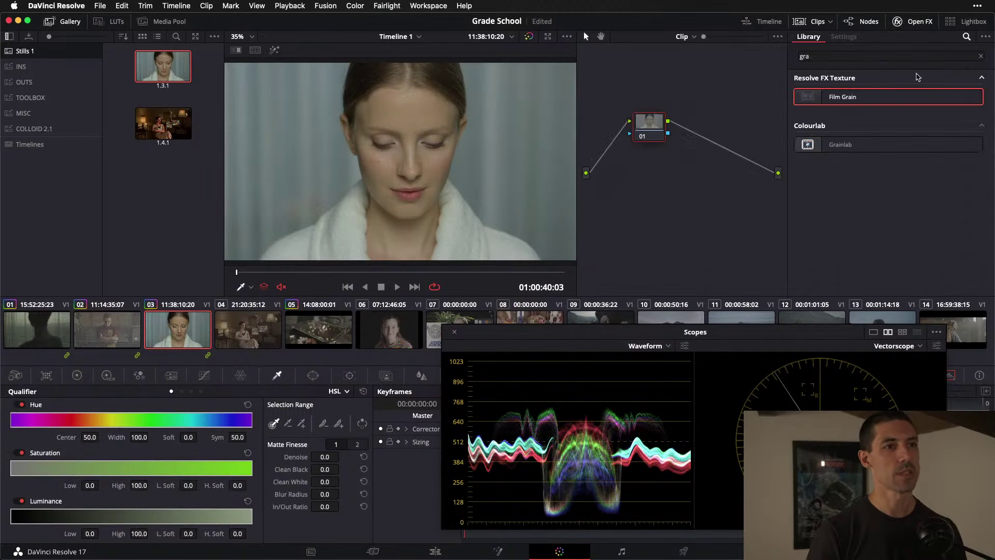
{"action": "left_click_drag", "start_coordinate": [878, 91], "coordinate": [648, 126]}
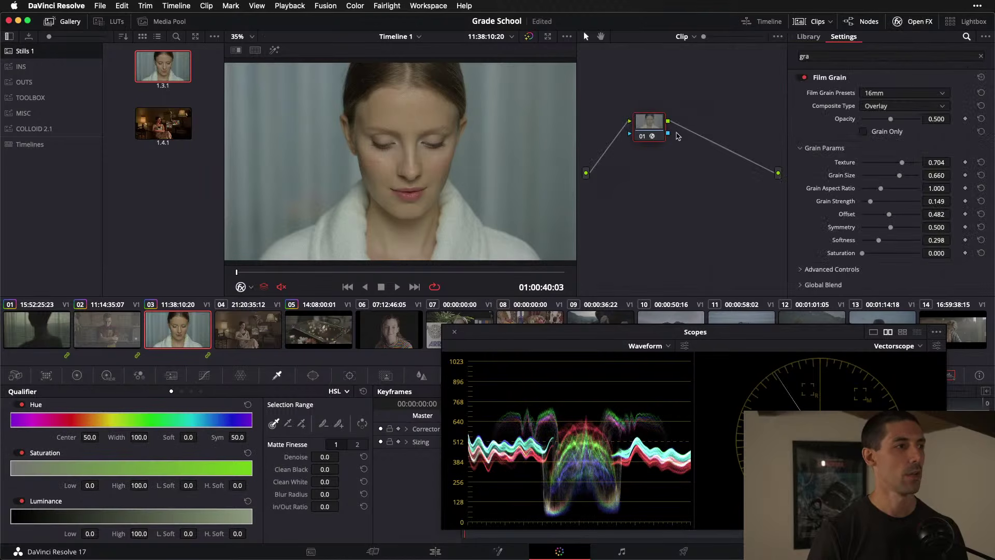
- Set node 01's Film Grain to the 35mm preset with an opacity of 1.000
{"action": "left_click", "coordinate": [903, 95]}
{"action": "left_click", "coordinate": [902, 186]}
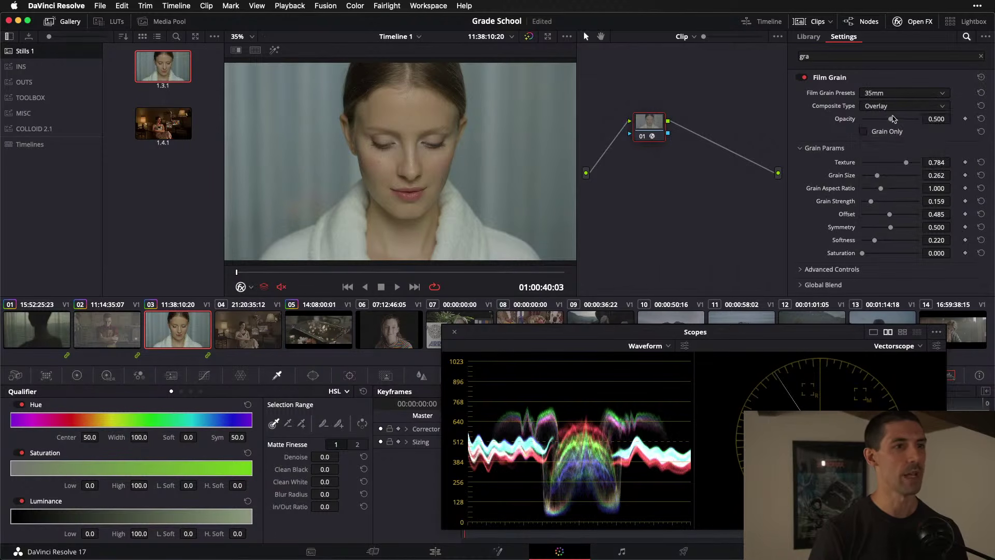
{"action": "left_click_drag", "start_coordinate": [896, 124], "coordinate": [922, 121]}
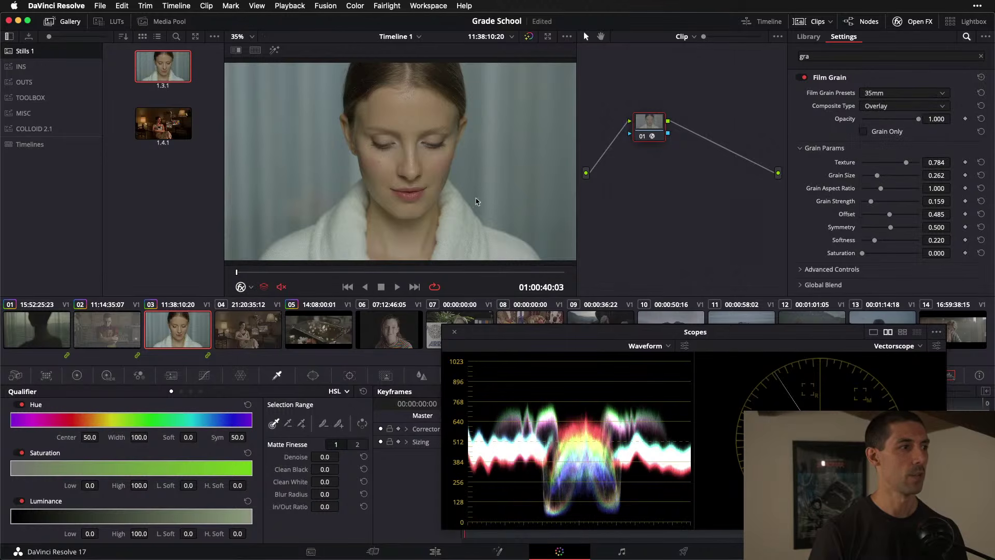
- Expand Film Grain's Advanced Controls and set Shadows to 0.000, Midtones to 0.486 and Highlights to 0.559
{"action": "scroll", "coordinate": [462, 177], "scroll_direction": "up", "scroll_amount": 3}
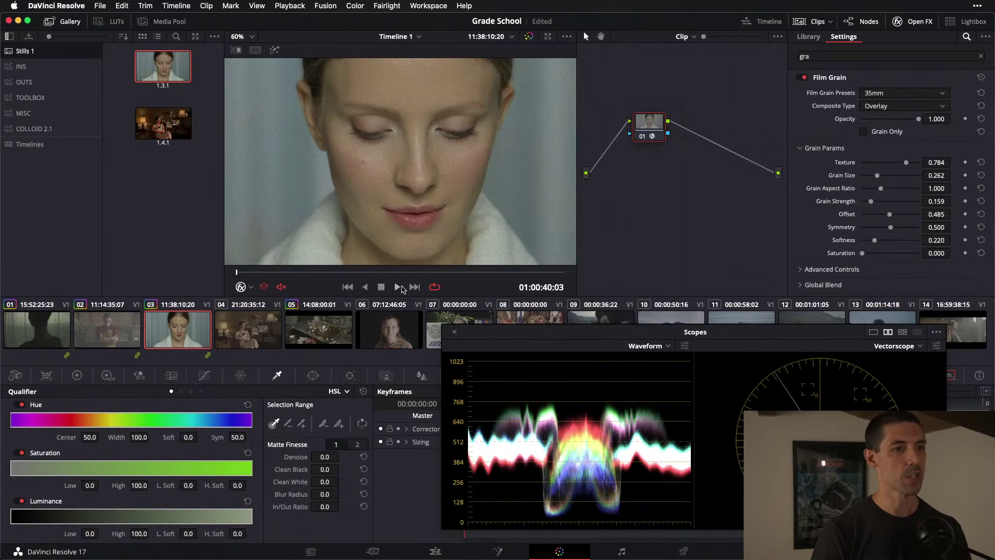
{"action": "left_click", "coordinate": [801, 270]}
{"action": "scroll", "coordinate": [804, 254], "scroll_direction": "down", "scroll_amount": 2}
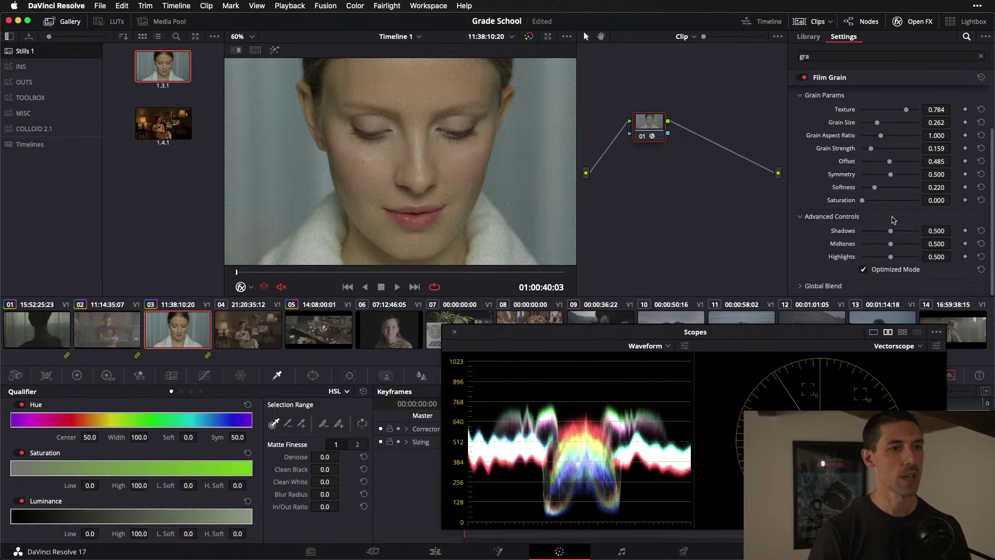
{"action": "left_click_drag", "start_coordinate": [890, 230], "coordinate": [918, 259]}
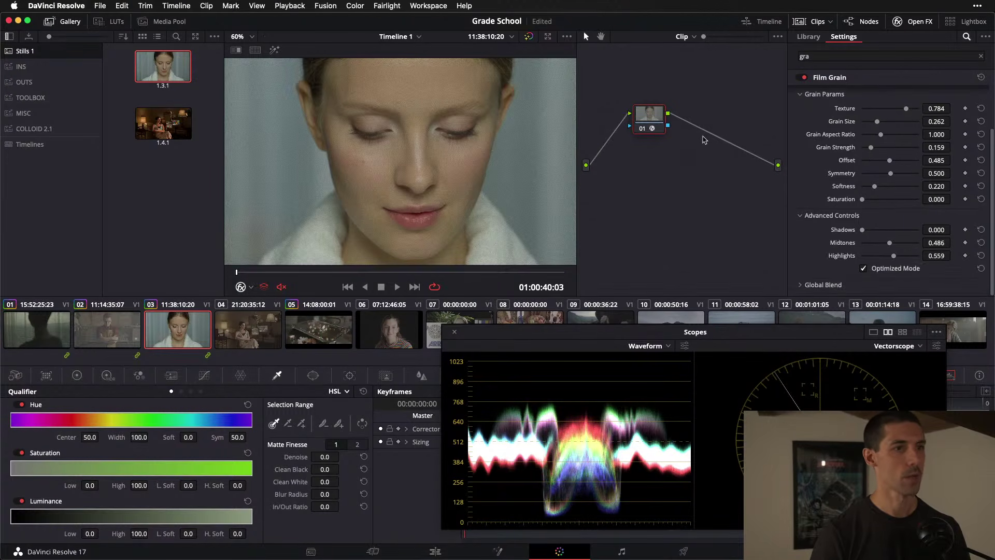
- Turn on Grain Only to examine the isolated grain and the Advanced Controls, finishing with Grain Only off
{"action": "scroll", "coordinate": [864, 185], "scroll_direction": "up", "scroll_amount": 3}
{"action": "left_click", "coordinate": [881, 133]}
{"action": "scroll", "coordinate": [879, 154], "scroll_direction": "down", "scroll_amount": 3}
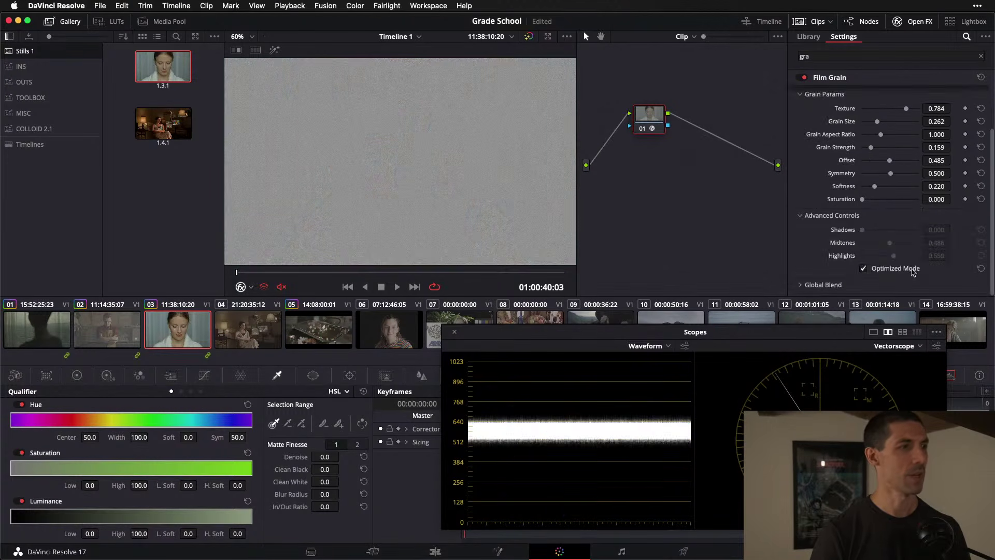
{"action": "scroll", "coordinate": [880, 133], "scroll_direction": "up", "scroll_amount": 3}
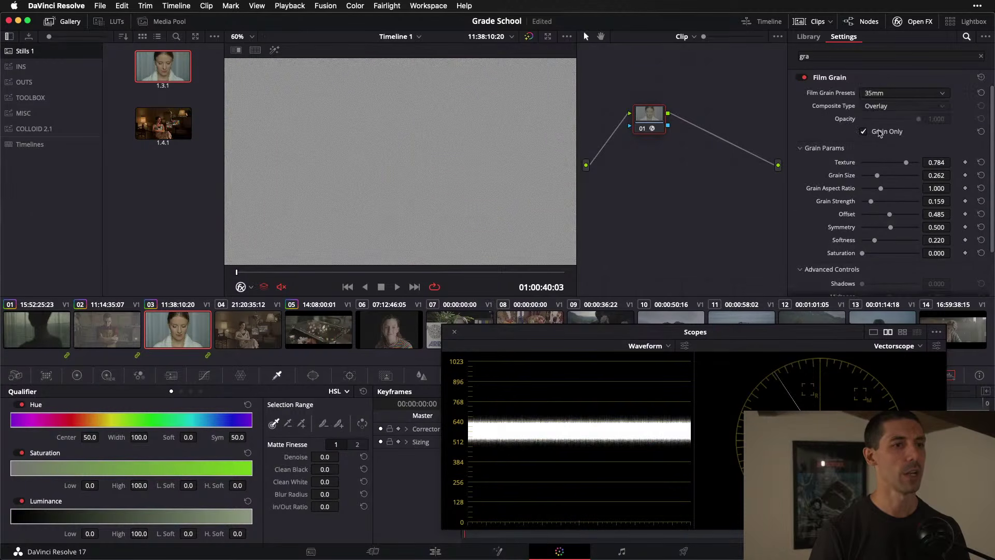
{"action": "left_click", "coordinate": [884, 132]}
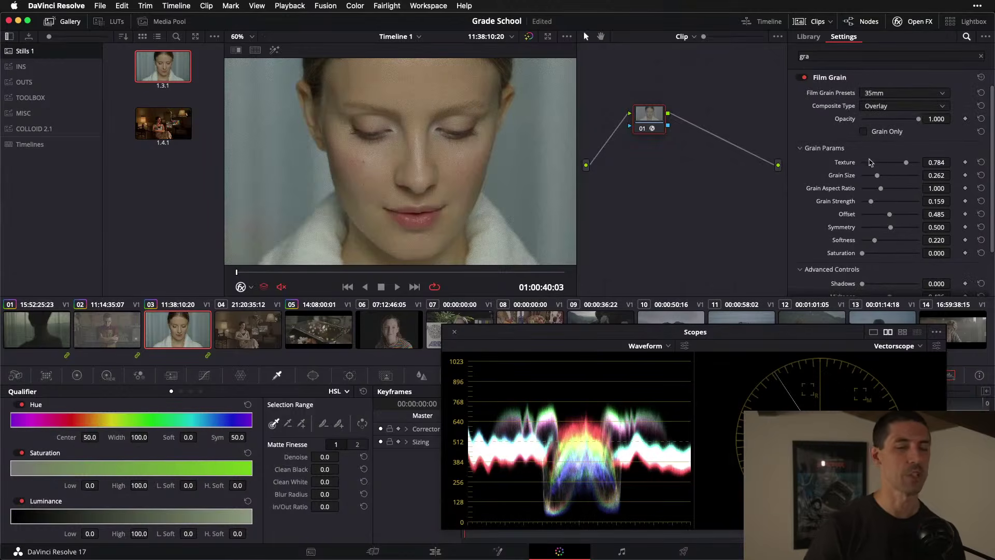
- Adjust Film Grain's Shadows to 0.019, finishing by resetting Shadows and Midtones to their defaults
{"action": "scroll", "coordinate": [881, 244], "scroll_direction": "down", "scroll_amount": 3}
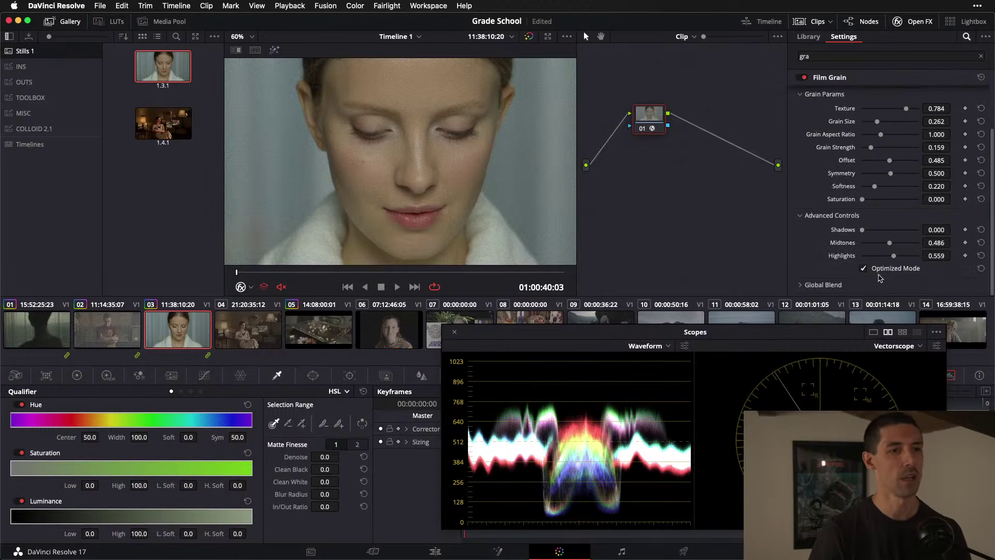
{"action": "left_click_drag", "start_coordinate": [864, 231], "coordinate": [879, 232]}
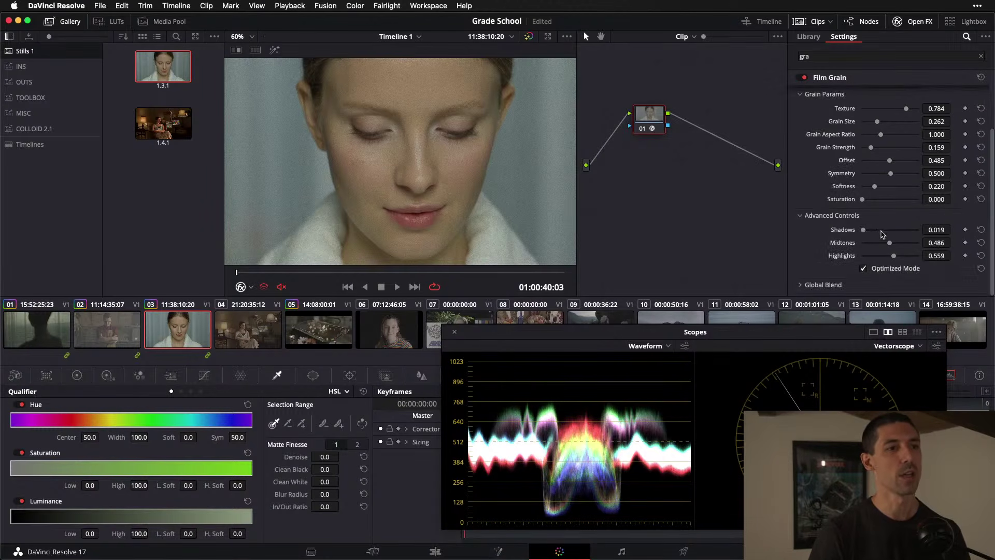
{"action": "left_click", "coordinate": [982, 230]}
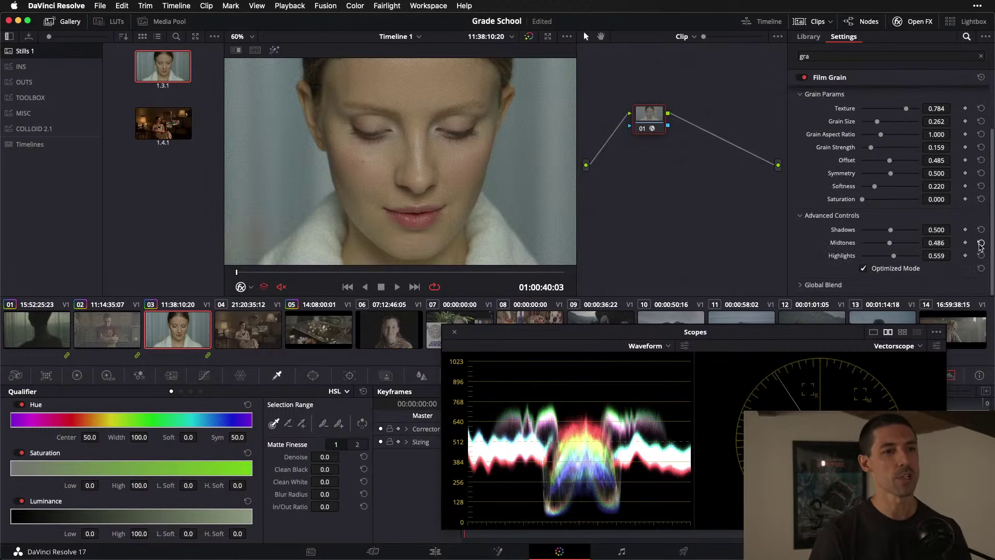
{"action": "left_click", "coordinate": [982, 243]}
- Set Film Grain's Shadows to 0.101, Midtones to 0.771 and Highlights to 1.000
{"action": "left_click_drag", "start_coordinate": [891, 230], "coordinate": [895, 257]}
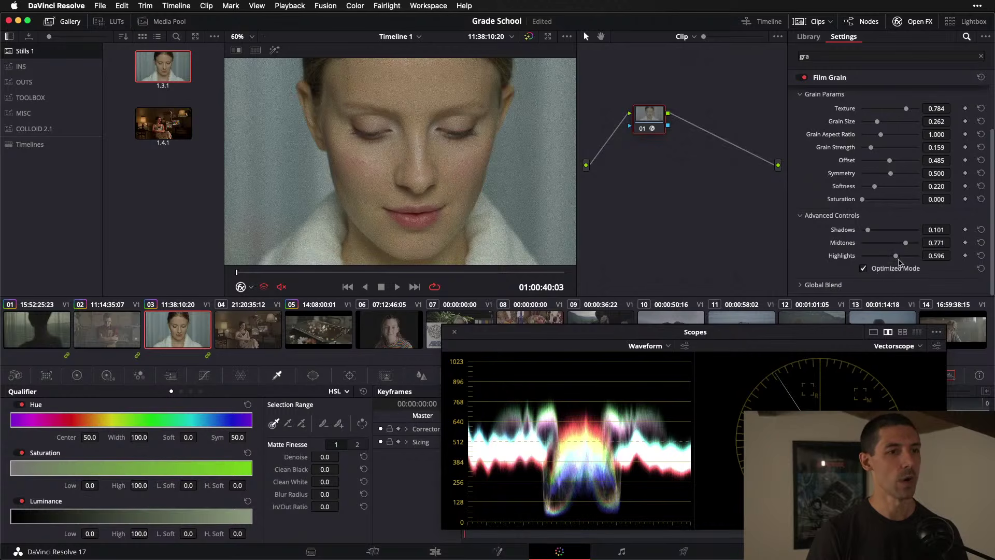
{"action": "left_click_drag", "start_coordinate": [896, 257], "coordinate": [963, 259]}
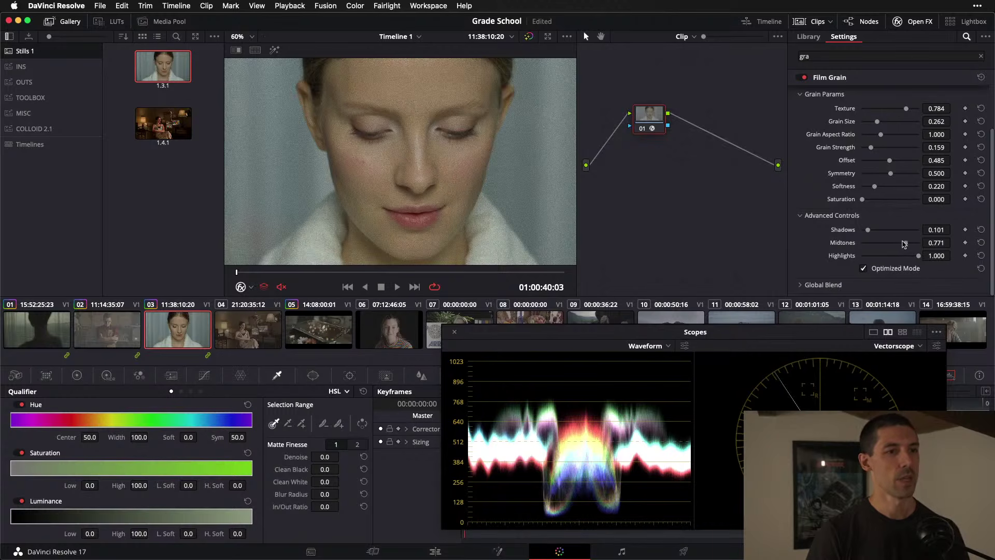
- Set Film Grain's Midtones to 0.027, Shadows to 0.000 and Highlights to 0.844
{"action": "left_click_drag", "start_coordinate": [905, 244], "coordinate": [863, 243]}
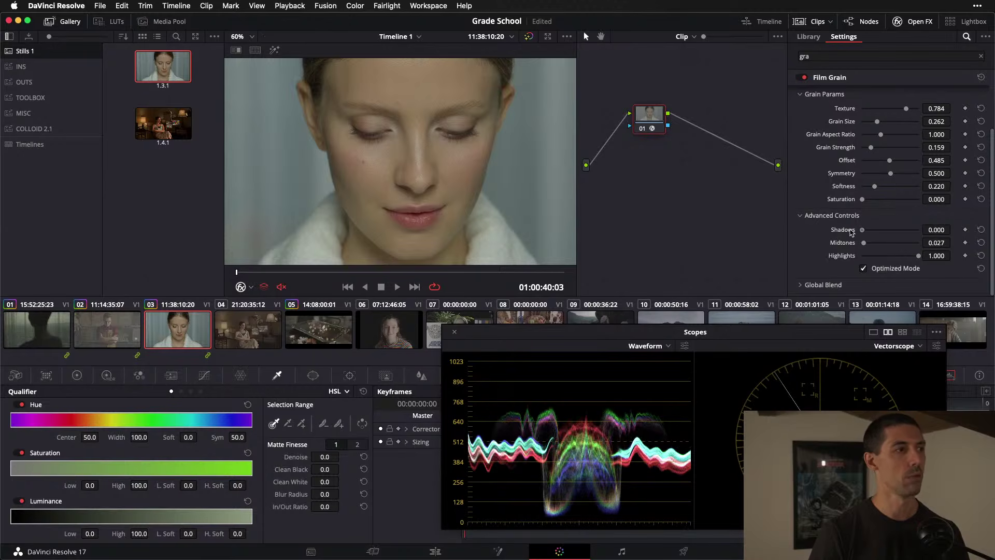
{"action": "left_click_drag", "start_coordinate": [920, 259], "coordinate": [900, 256]}
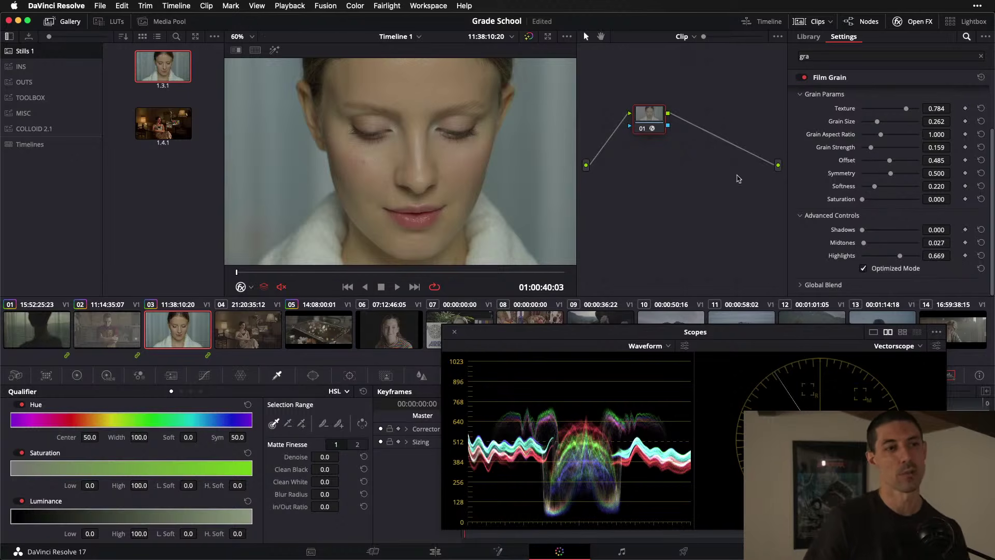
{"action": "left_click_drag", "start_coordinate": [900, 256], "coordinate": [922, 259]}
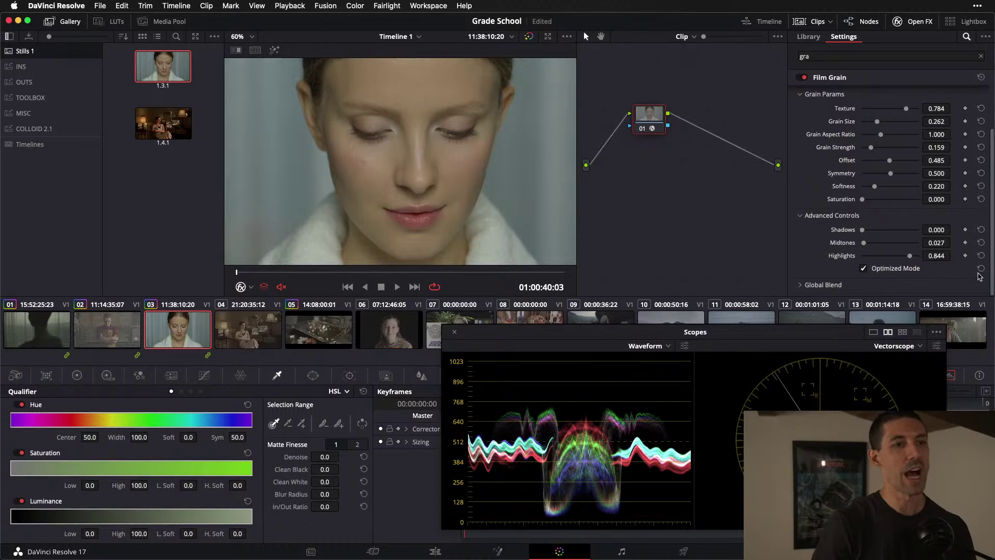
- Set Film Grain's Highlights to 1.000 and compare the image with the grade bypassed and enabled
{"action": "left_click_drag", "start_coordinate": [917, 258], "coordinate": [927, 257]}
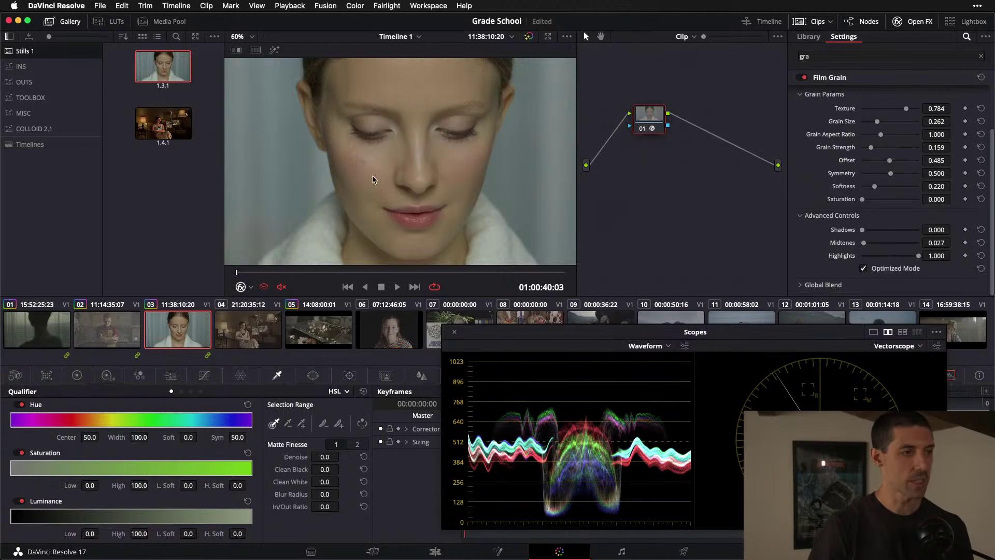
{"action": "key", "text": "shift+d"}
{"action": "key", "text": "shift+d"}
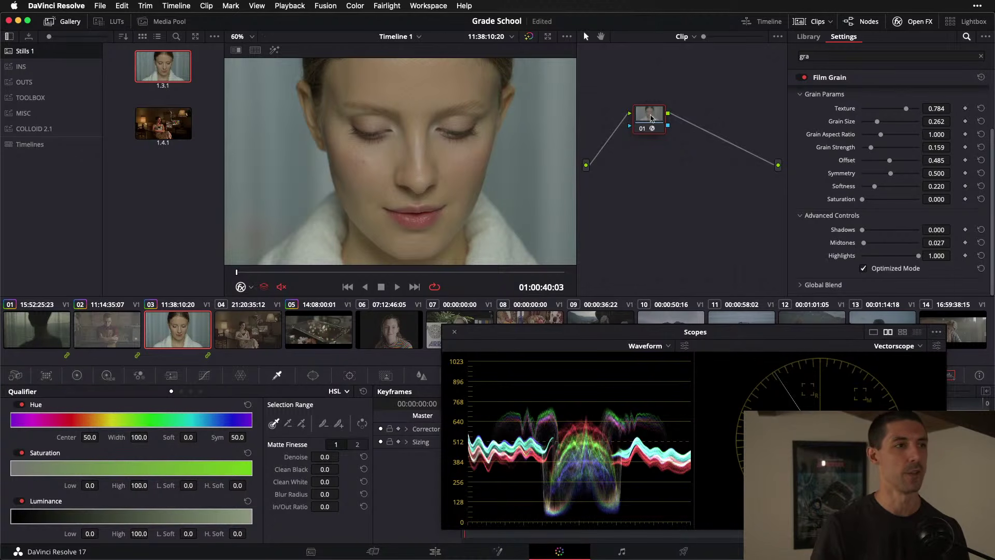
- Delete the film grain node and add an empty serial node in its place
{"action": "left_click_drag", "start_coordinate": [651, 120], "coordinate": [648, 126]}
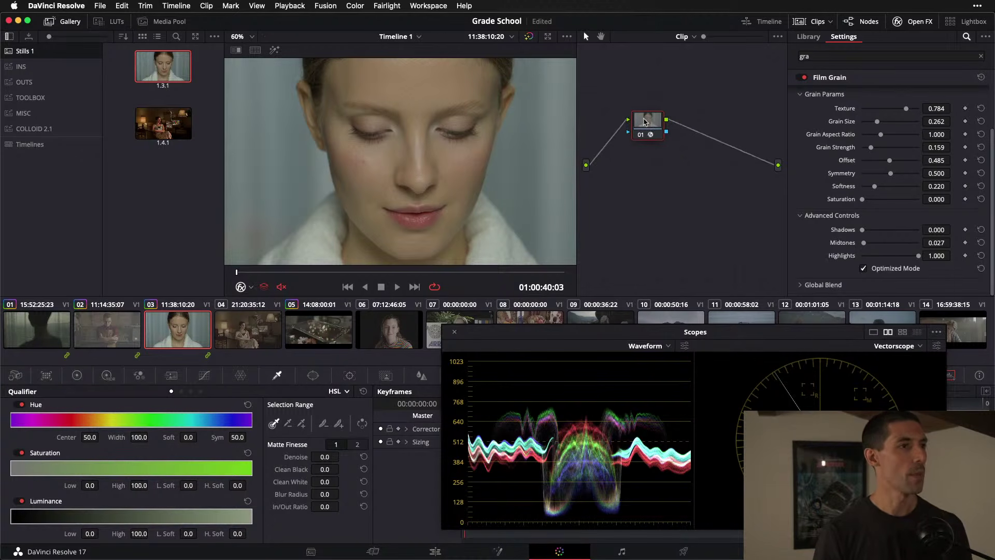
{"action": "key", "text": "Delete"}
{"action": "key", "text": "alt+s"}
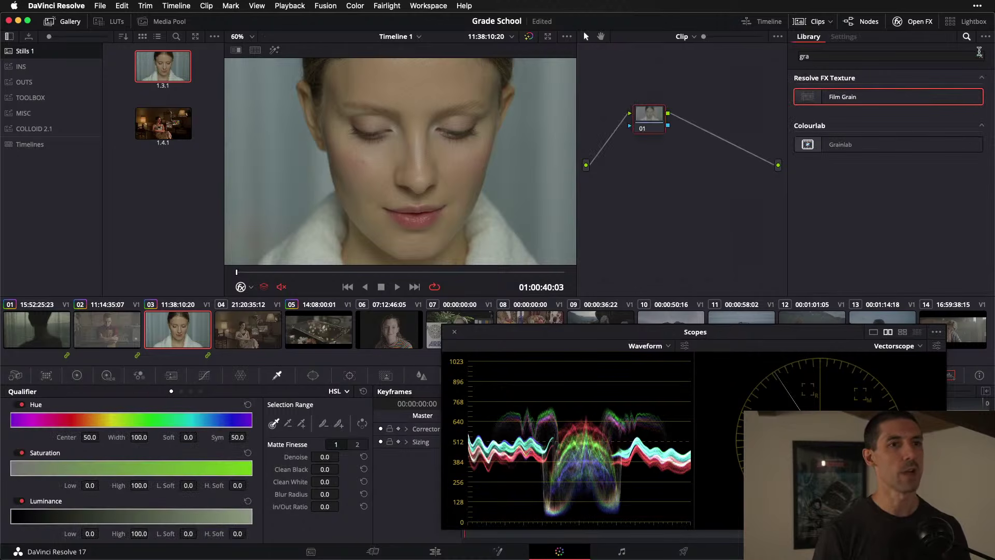
- Clear the effects library search, save the project and hide the effects library
{"action": "left_click", "coordinate": [979, 53]}
{"action": "left_click", "coordinate": [686, 201]}
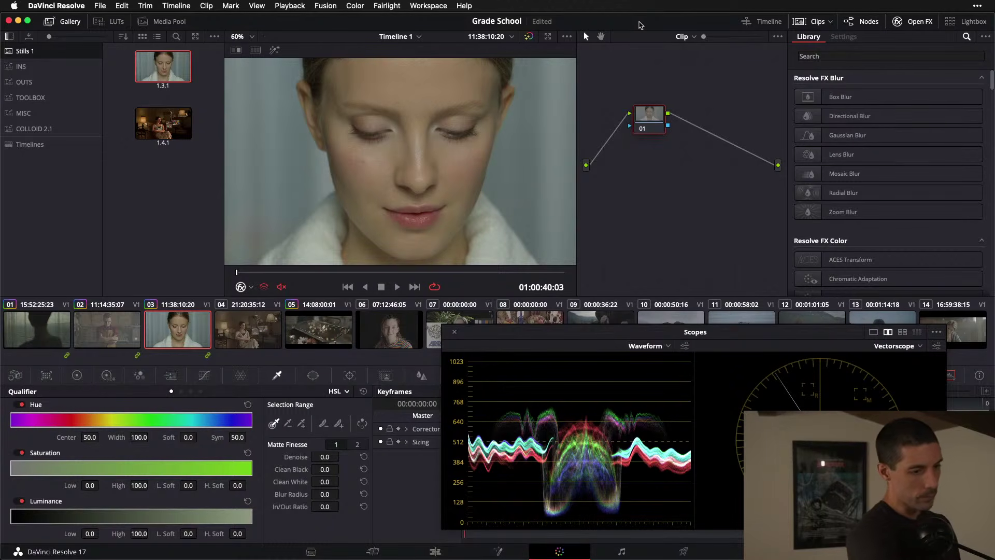
{"action": "key", "text": "super+s"}
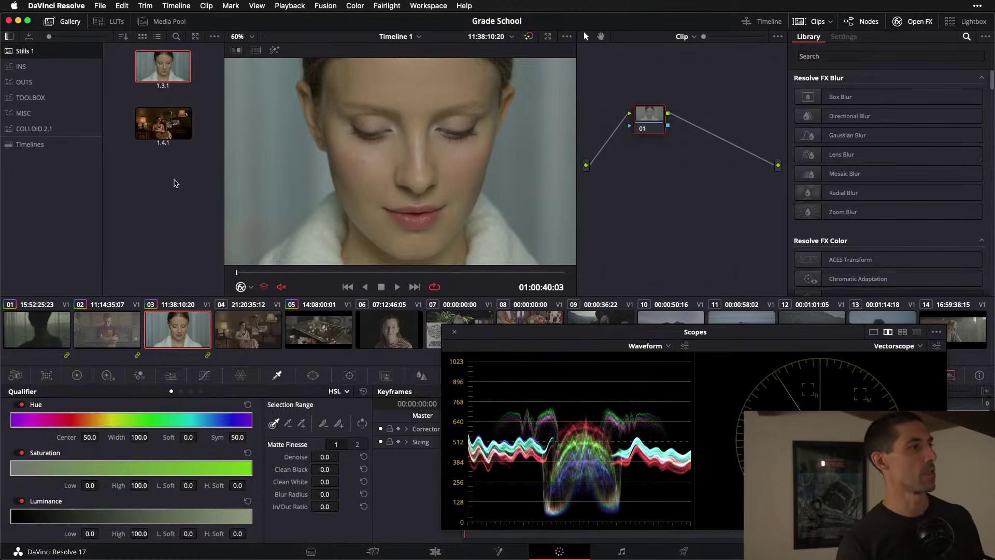
{"action": "left_click", "coordinate": [921, 22]}
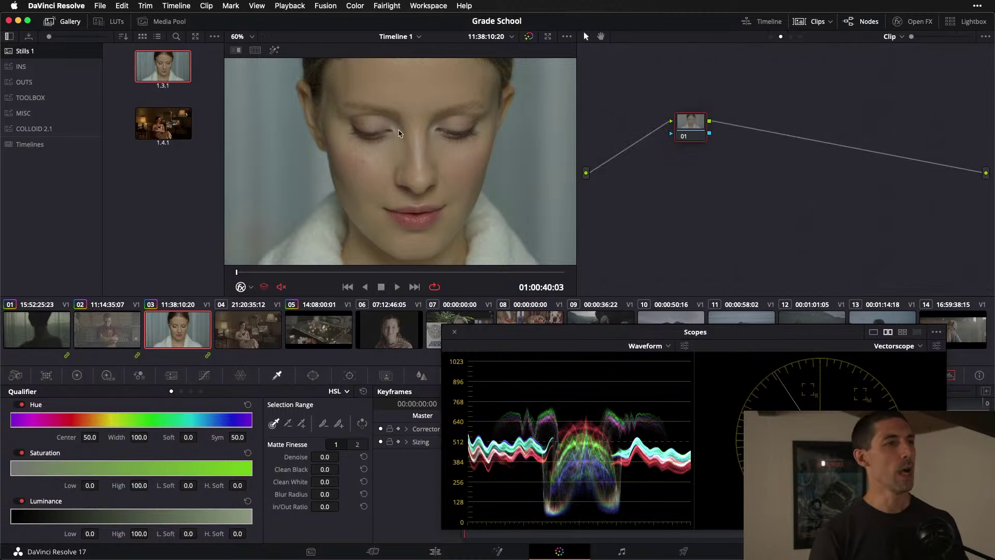
- Apply the grade from still 1.4.1 to clip 03 and adjust the positions of nodes 05 and 02
{"action": "double_click", "coordinate": [158, 123]}
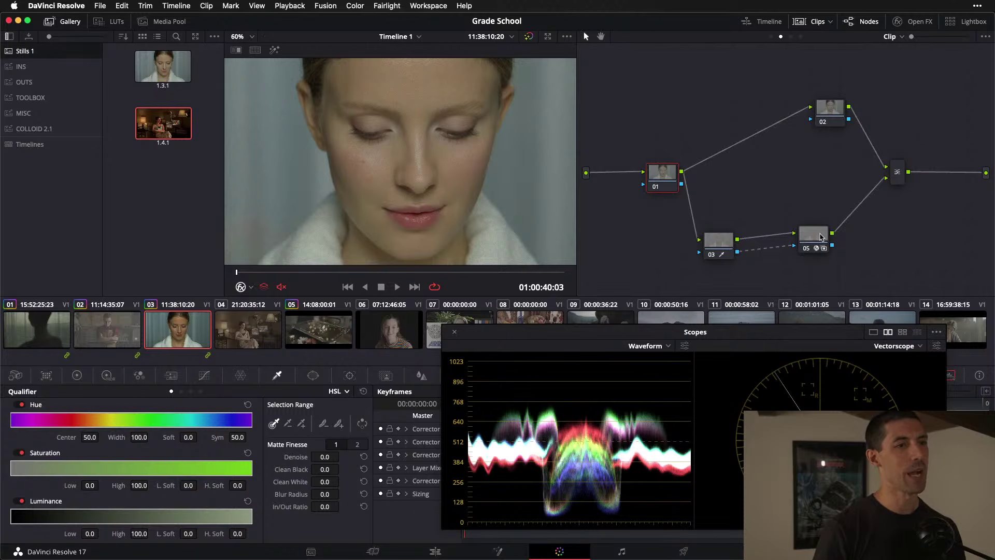
{"action": "left_click_drag", "start_coordinate": [820, 237], "coordinate": [829, 242]}
{"action": "left_click_drag", "start_coordinate": [830, 108], "coordinate": [831, 106]}
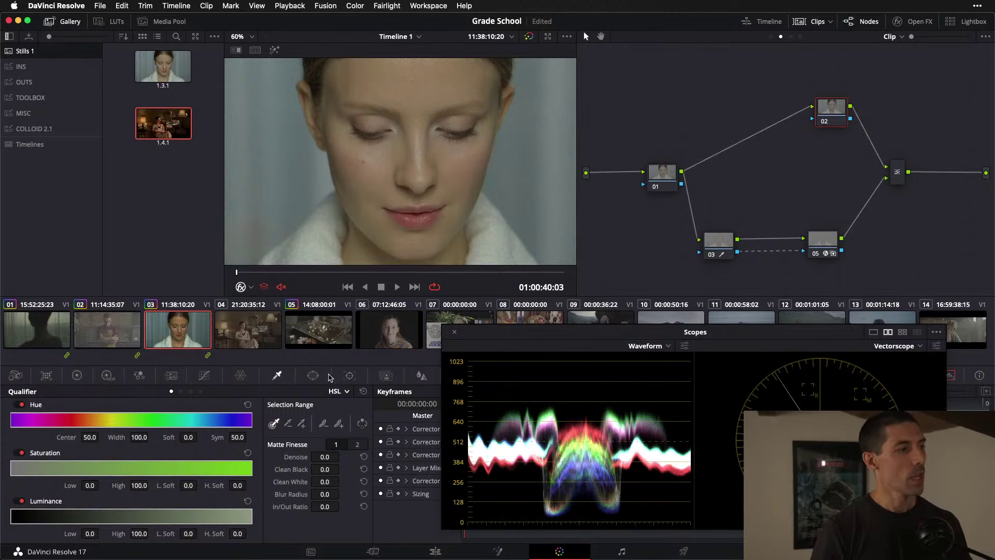
- Set the blur radius of node 02 to 0.54 and compare the image with the node off and on
{"action": "left_click", "coordinate": [423, 377]}
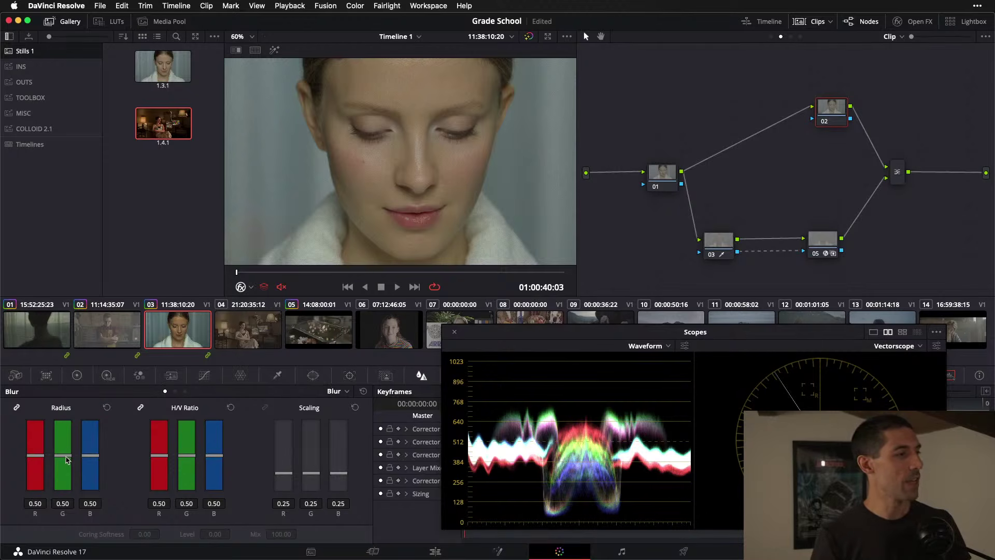
{"action": "left_click_drag", "start_coordinate": [68, 456], "coordinate": [69, 453]}
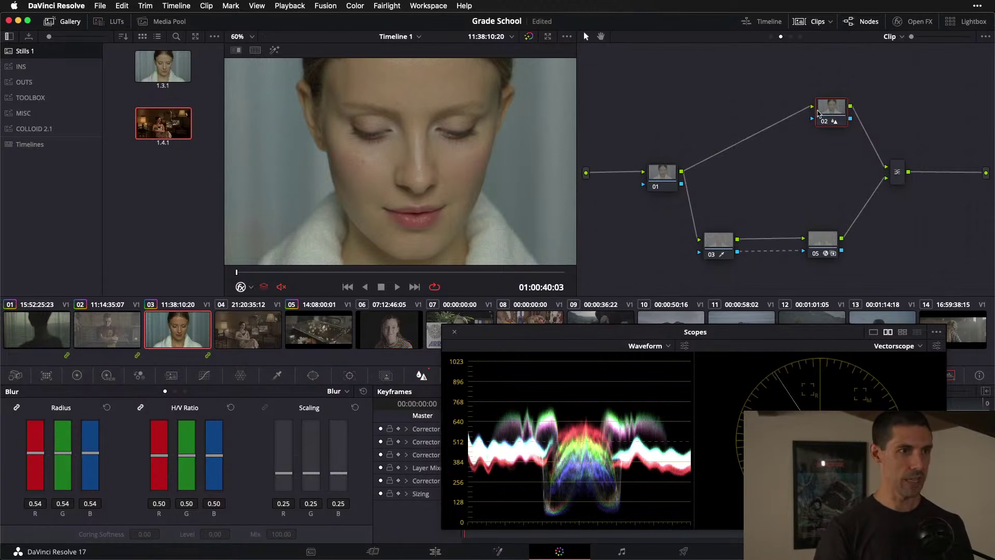
{"action": "key", "text": "super+d"}
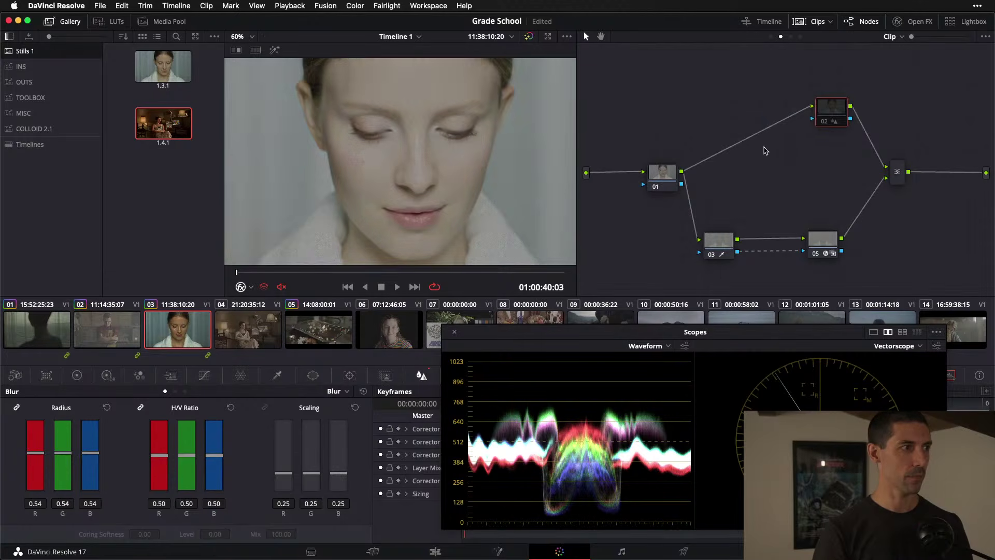
{"action": "key", "text": "super+d"}
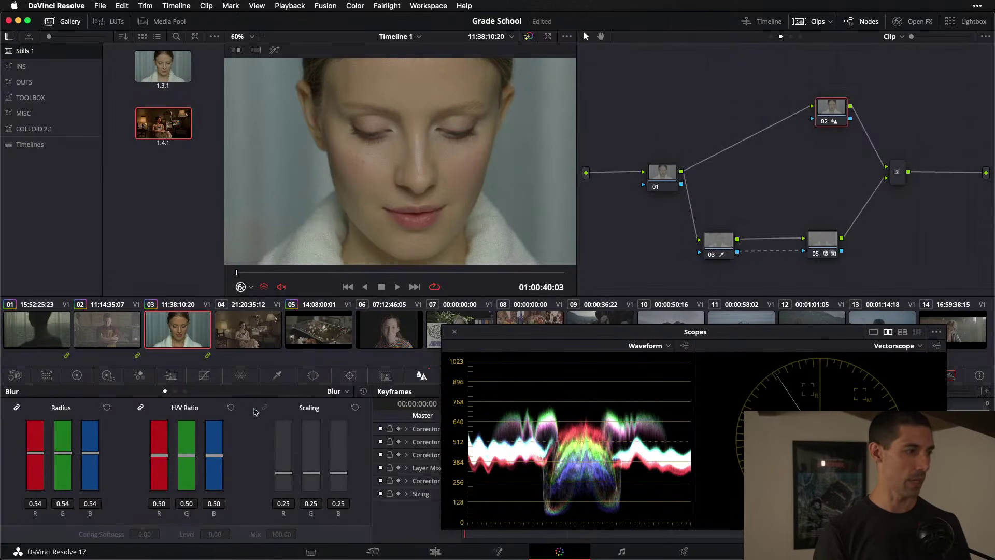
- Reset node 02's blur and set its radius to 0.52, comparing the close-up with the node off and on
{"action": "left_click", "coordinate": [364, 391]}
{"action": "scroll", "coordinate": [403, 129], "scroll_direction": "up", "scroll_amount": 10}
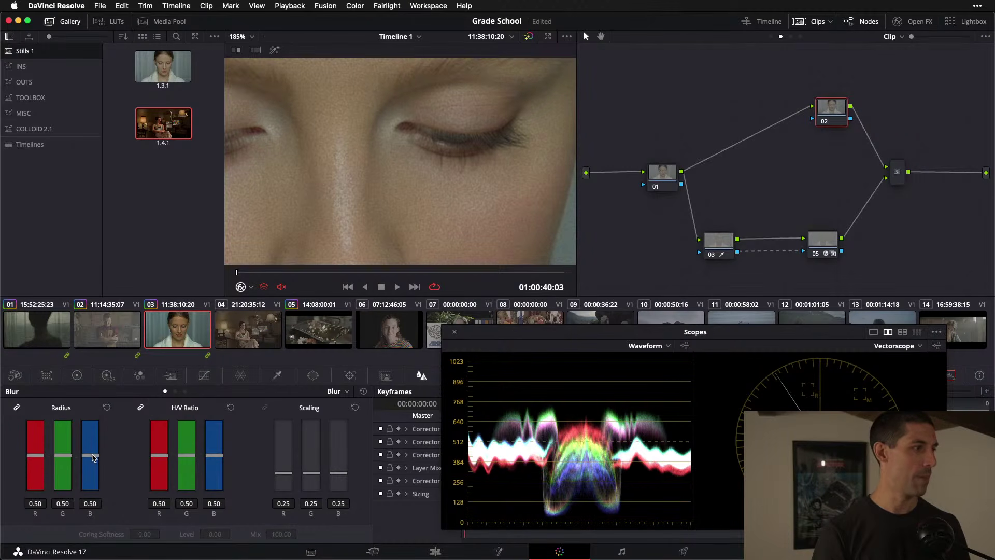
{"action": "left_click_drag", "start_coordinate": [94, 457], "coordinate": [94, 454]}
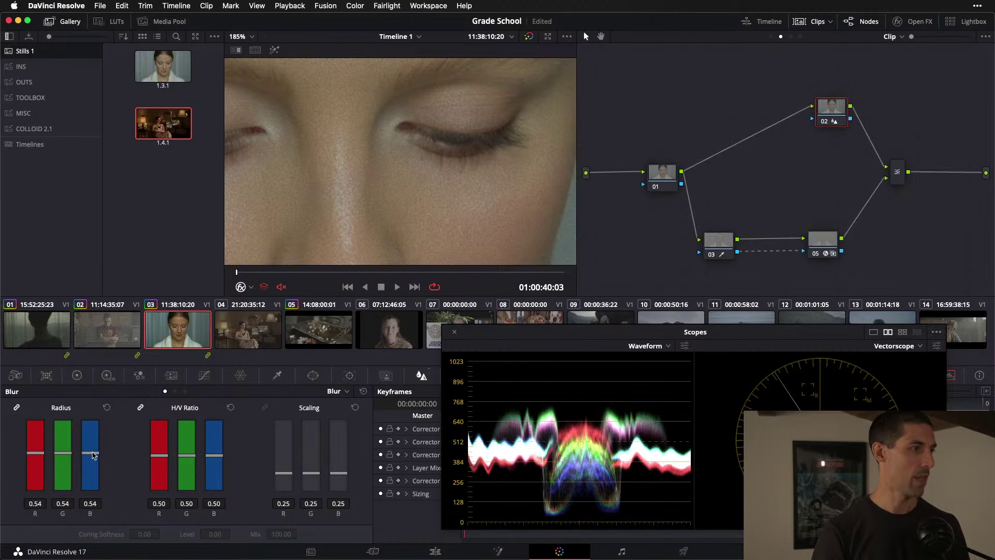
{"action": "left_click_drag", "start_coordinate": [92, 454], "coordinate": [85, 456]}
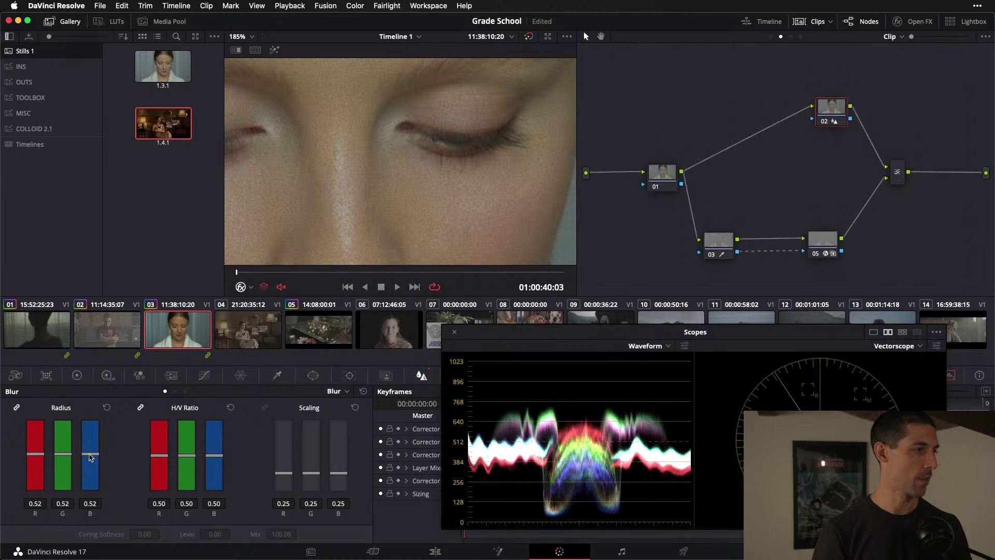
{"action": "left_click_drag", "start_coordinate": [829, 107], "coordinate": [827, 110]}
{"action": "key", "text": "ctrl+d"}
{"action": "key", "text": "ctrl+d"}
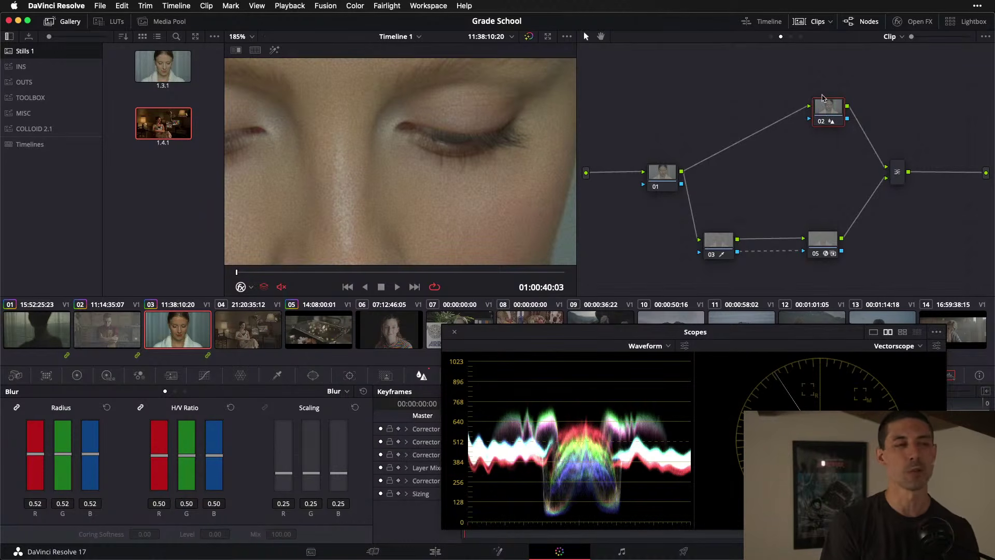
- Reset the blur on node 02 again, reapply a radius of 0.52 and fit the whole image in the viewer
{"action": "left_click", "coordinate": [363, 391]}
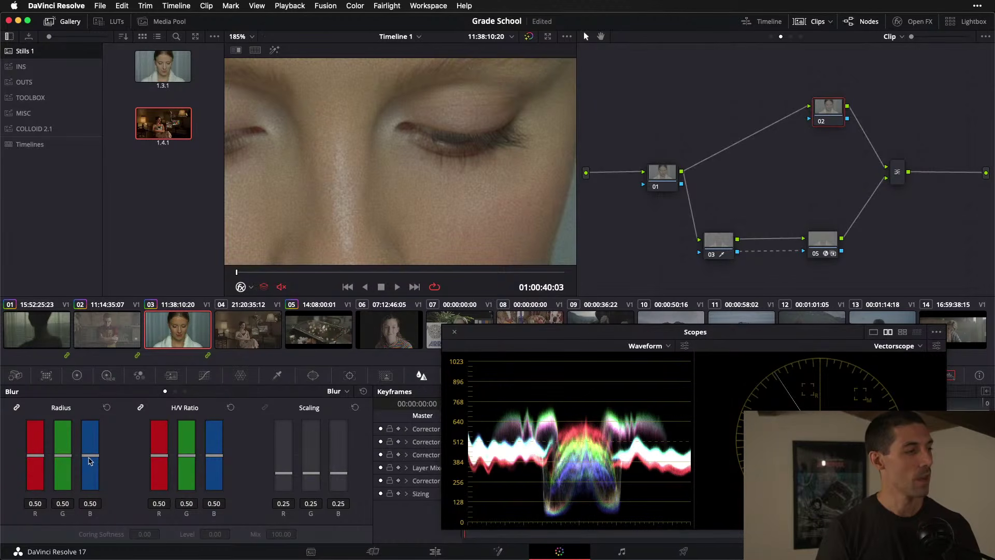
{"action": "left_click_drag", "start_coordinate": [95, 455], "coordinate": [95, 455]}
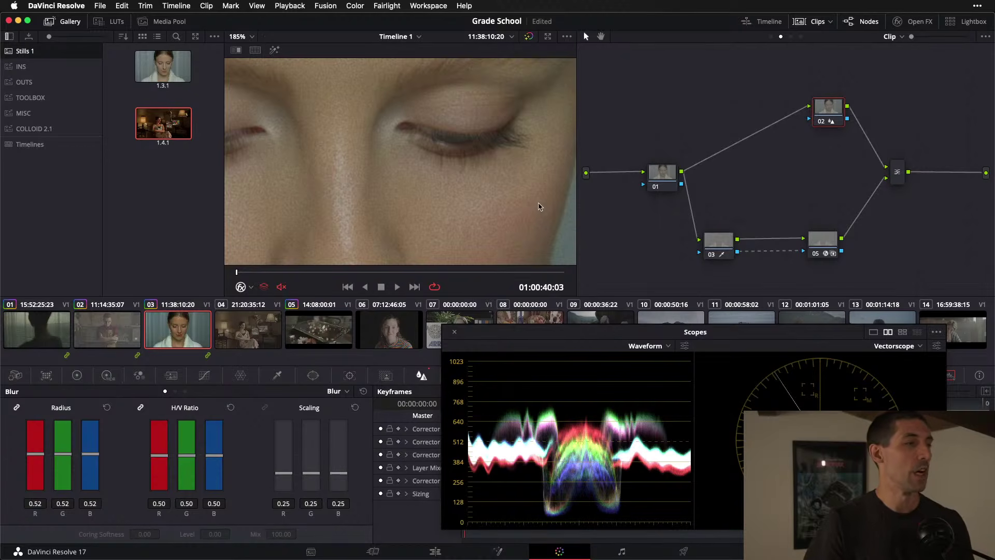
{"action": "key", "text": "shift+z"}
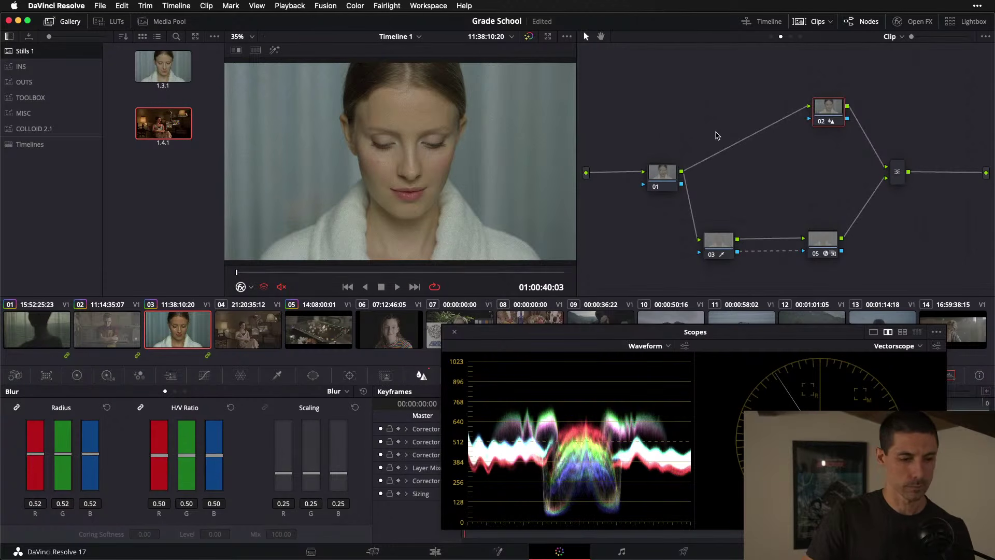
- Reset all grades and nodes on clip 03
{"action": "right_click", "coordinate": [728, 82]}
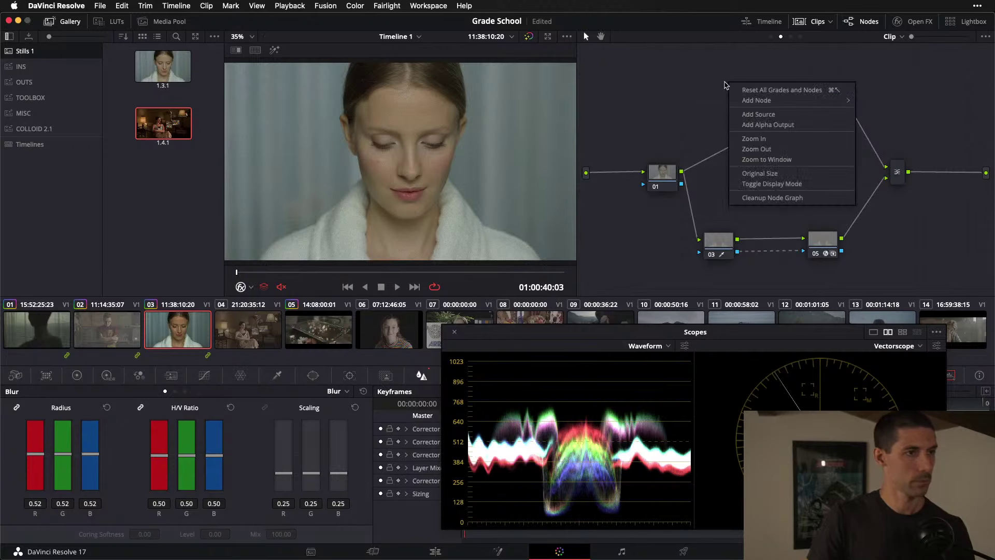
{"action": "left_click", "coordinate": [713, 79]}
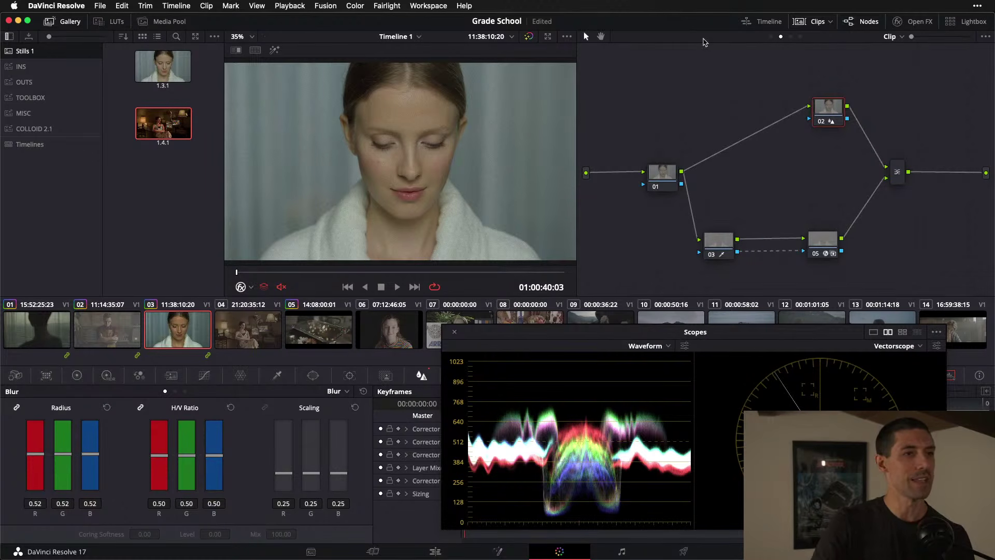
{"action": "right_click", "coordinate": [653, 78]}
{"action": "left_click", "coordinate": [677, 87]}
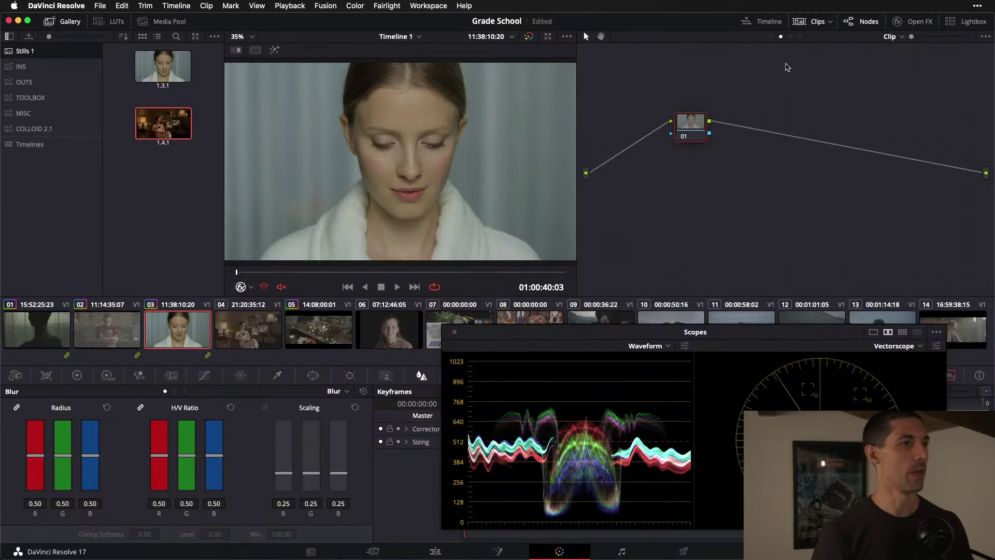
- Add a serial node after node 01 and apply the Print still from the COLLOID 2.1 album to it
{"action": "key", "text": "alt+s"}
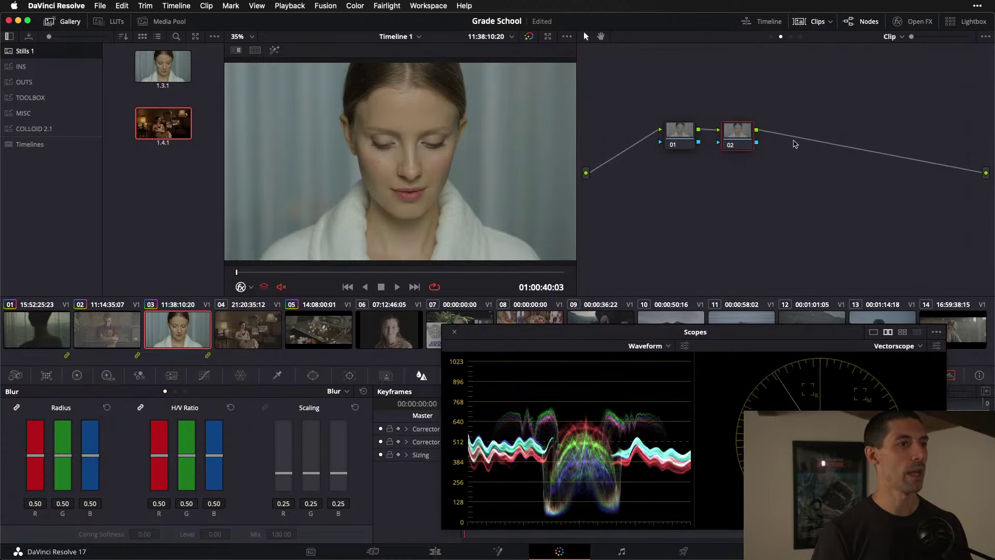
{"action": "left_click_drag", "start_coordinate": [746, 136], "coordinate": [883, 136]}
{"action": "left_click", "coordinate": [33, 128]}
{"action": "left_click", "coordinate": [171, 239]}
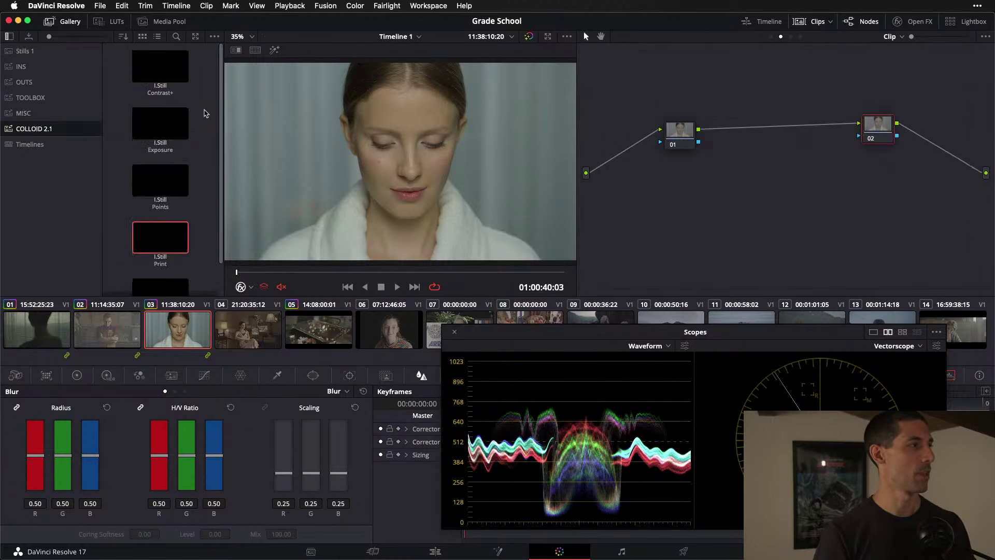
{"action": "left_click_drag", "start_coordinate": [165, 234], "coordinate": [877, 136]}
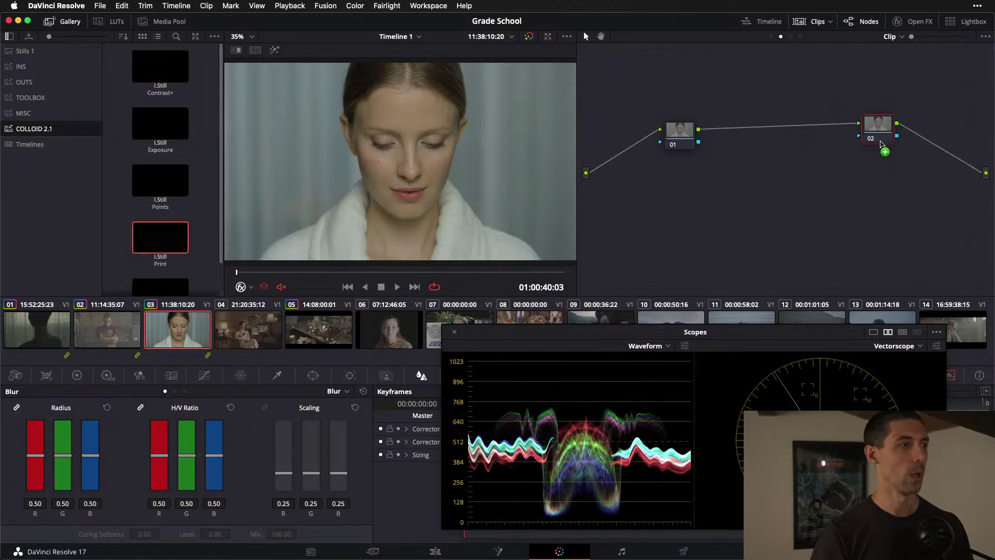
- Move node 01 away from its place and clean up the node graph
{"action": "left_click_drag", "start_coordinate": [680, 134], "coordinate": [669, 424]}
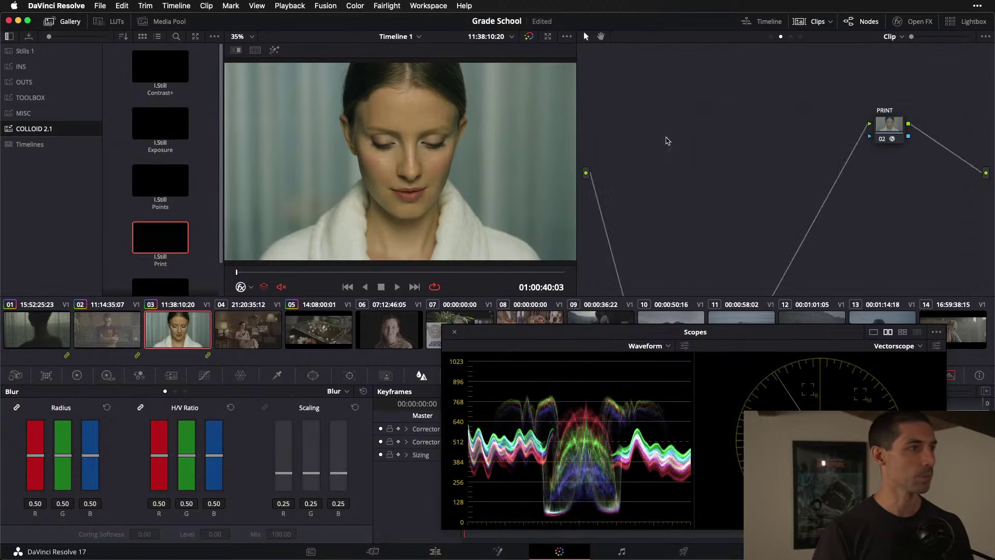
{"action": "right_click", "coordinate": [638, 86]}
{"action": "left_click", "coordinate": [678, 198]}
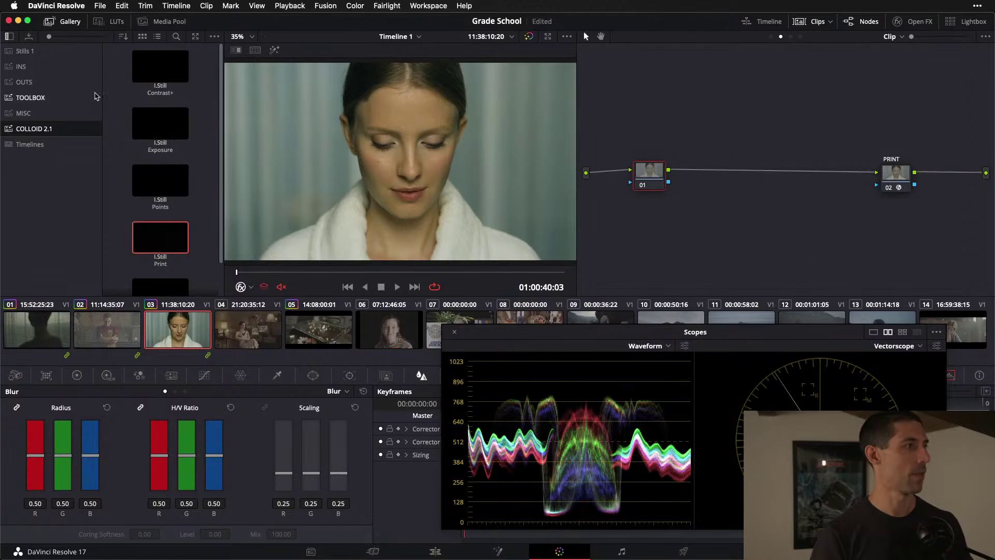
- Add three serial nodes after node 01 and apply the COLLOID 2.1 Exposure, Points and Contrast+ stills to them in order
{"action": "left_click", "coordinate": [172, 120]}
{"action": "key", "text": "alt+s"}
{"action": "key", "text": "alt+s"}
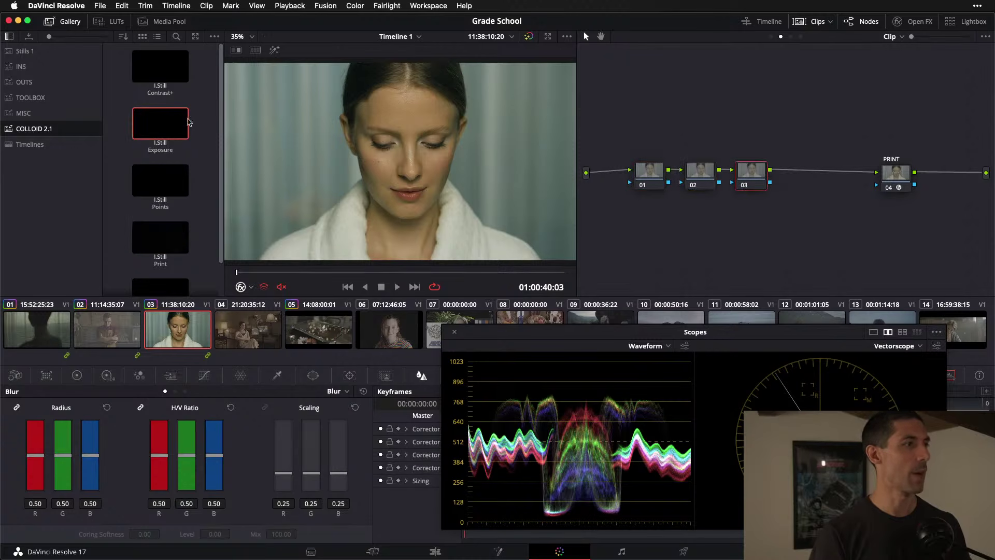
{"action": "left_click_drag", "start_coordinate": [172, 120], "coordinate": [701, 174]}
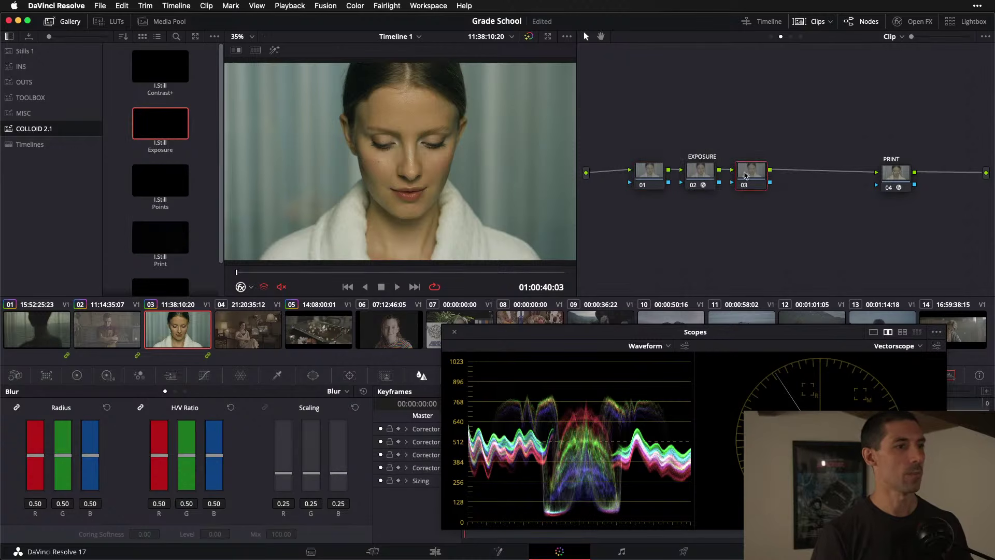
{"action": "left_click_drag", "start_coordinate": [159, 190], "coordinate": [752, 171]}
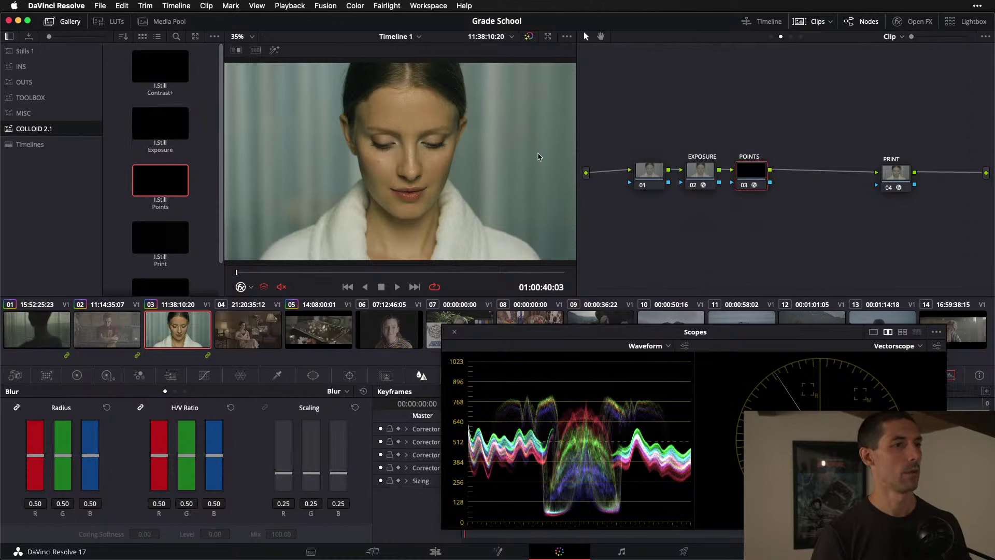
{"action": "key", "text": "alt+s"}
{"action": "left_click_drag", "start_coordinate": [160, 66], "coordinate": [804, 174]}
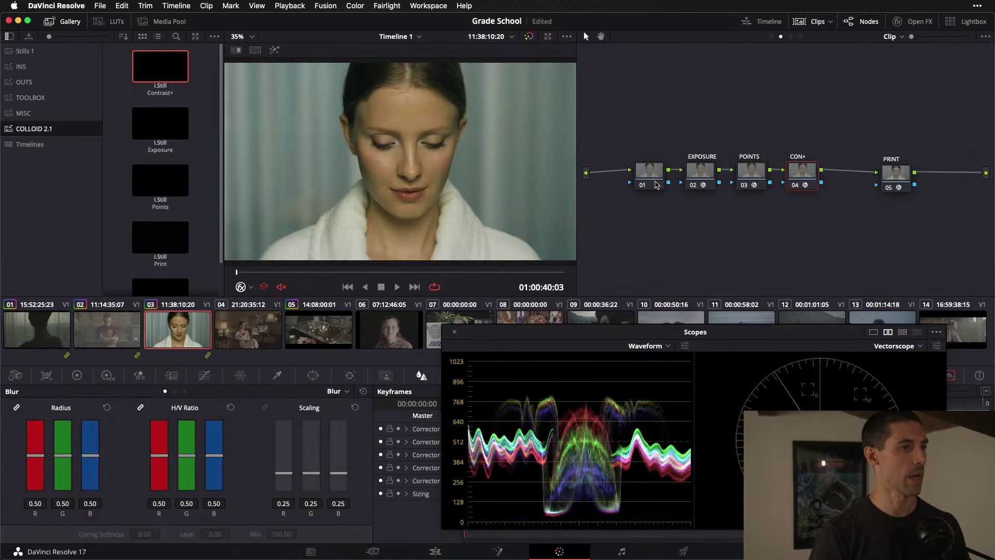
- Move the Exposure, Points and Con+ nodes together into an upper row, with node 01 and the Print node lower
{"action": "left_click_drag", "start_coordinate": [812, 222], "coordinate": [703, 95]}
{"action": "left_click_drag", "start_coordinate": [640, 191], "coordinate": [623, 238]}
{"action": "left_click_drag", "start_coordinate": [900, 189], "coordinate": [933, 255]}
- Insert an empty serial node before Print, place it between Con+ and Print, and align node 01 with it
{"action": "key", "text": "shift+s"}
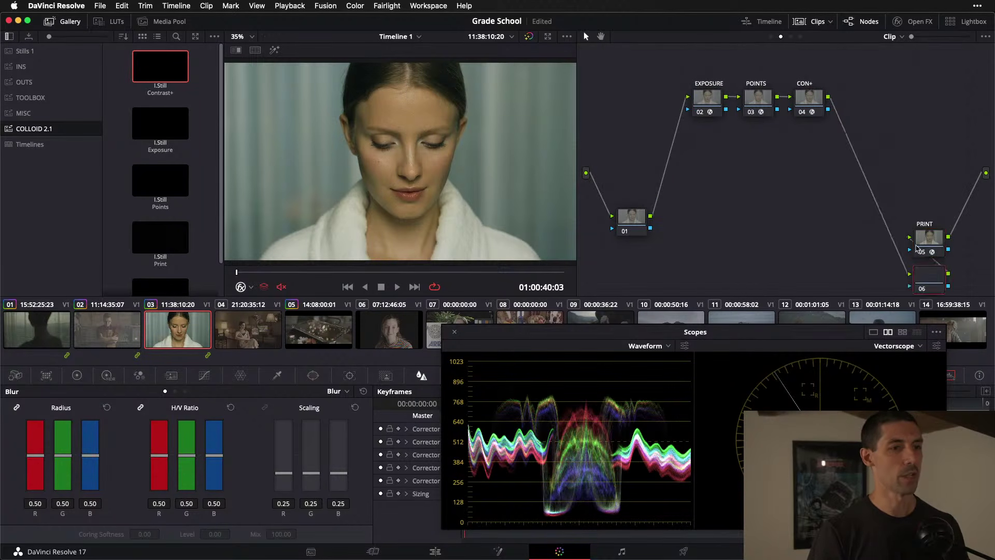
{"action": "left_click_drag", "start_coordinate": [874, 228], "coordinate": [887, 162]}
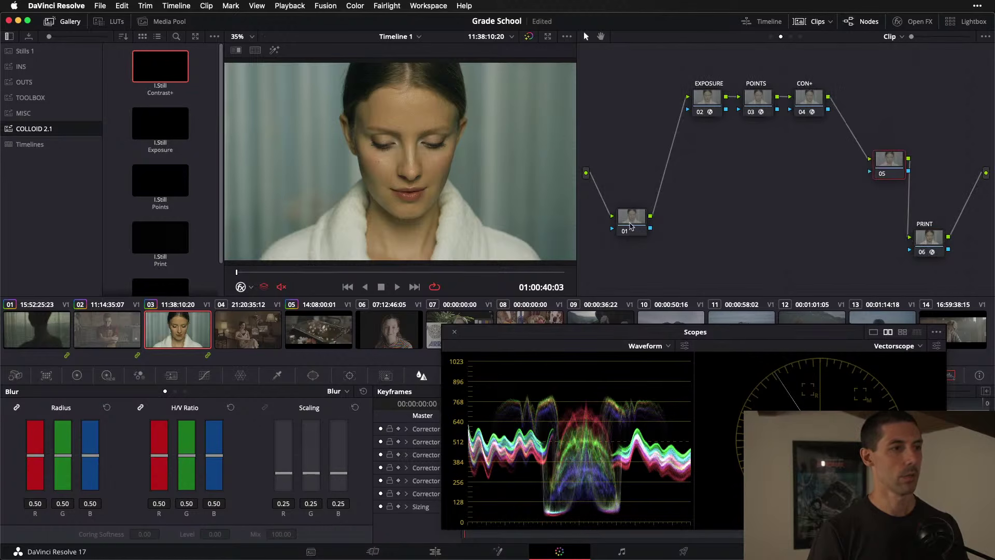
{"action": "left_click_drag", "start_coordinate": [631, 221], "coordinate": [637, 199]}
{"action": "left_click_drag", "start_coordinate": [897, 166], "coordinate": [886, 197]}
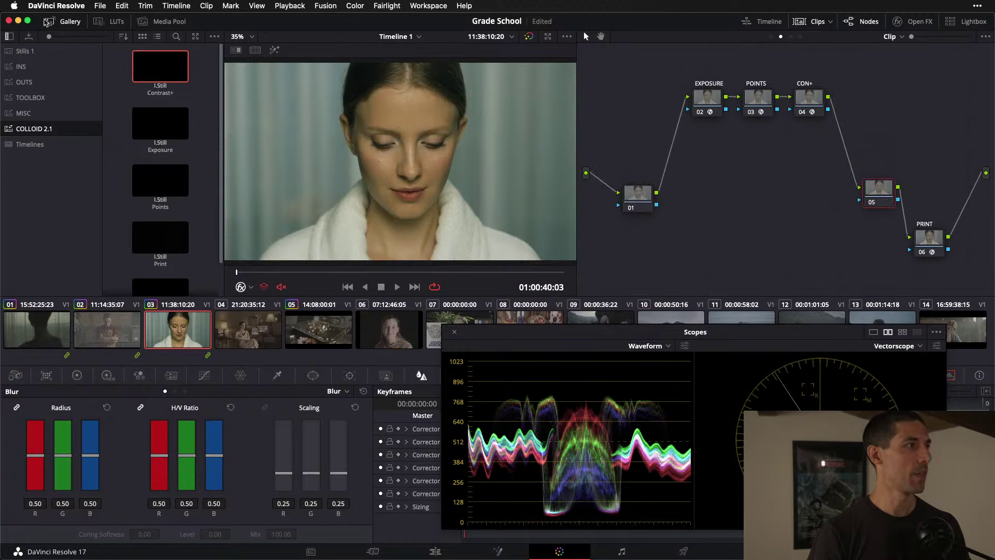
- Clear the old stills from the Stills 1 album and add the Film Grain effect to node 01
{"action": "left_click", "coordinate": [48, 52]}
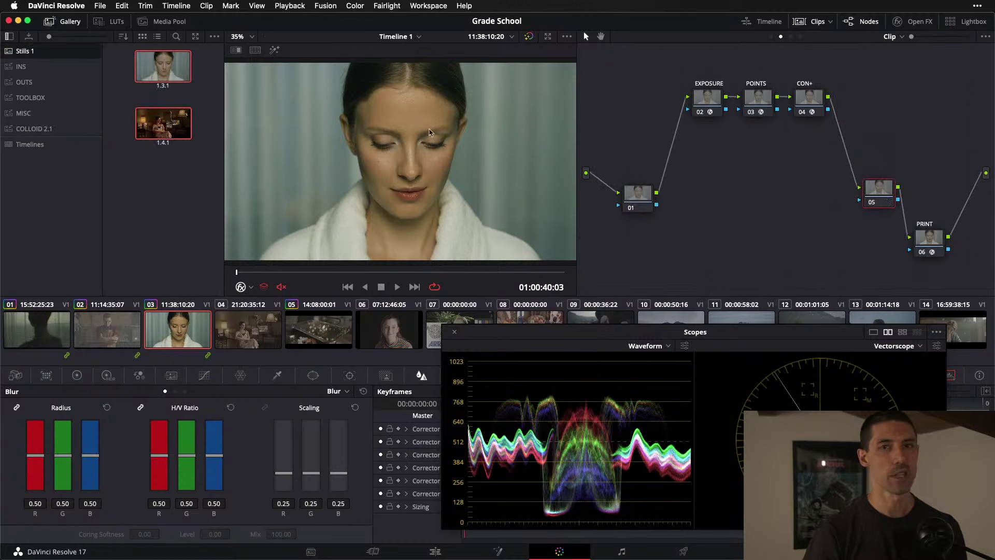
{"action": "left_click", "coordinate": [925, 23]}
{"action": "left_click", "coordinate": [943, 56]}
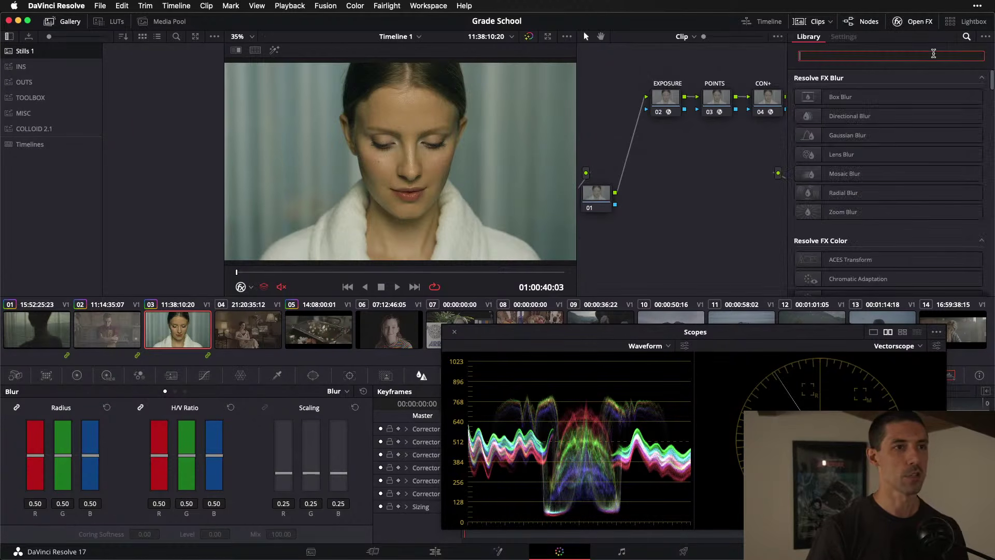
{"action": "type", "text": "gra"}
{"action": "left_click_drag", "start_coordinate": [851, 99], "coordinate": [597, 203]}
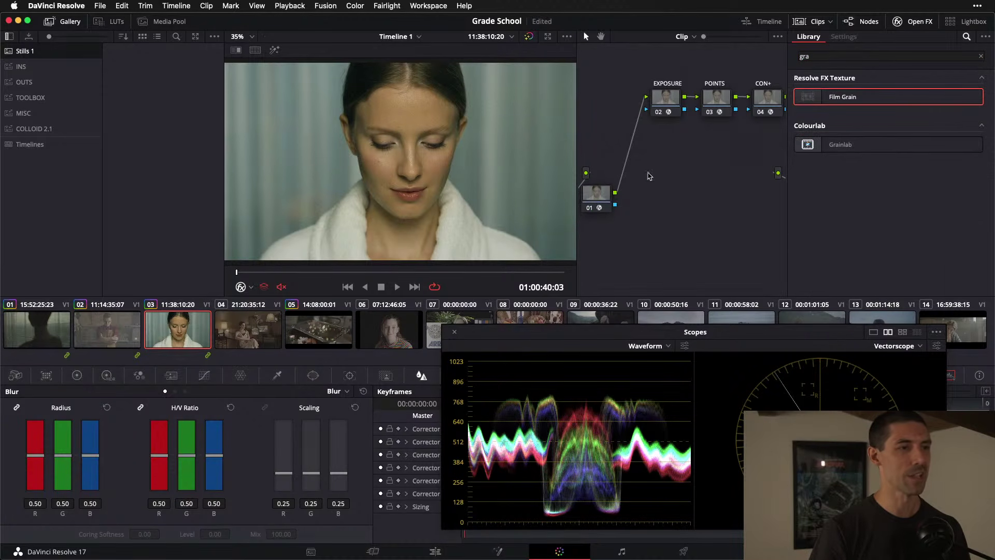
{"action": "left_click", "coordinate": [587, 204]}
- Set the Film Grain preset on node 01 to 35mm with an opacity of 1.000 and close the effects settings
{"action": "left_click", "coordinate": [907, 93]}
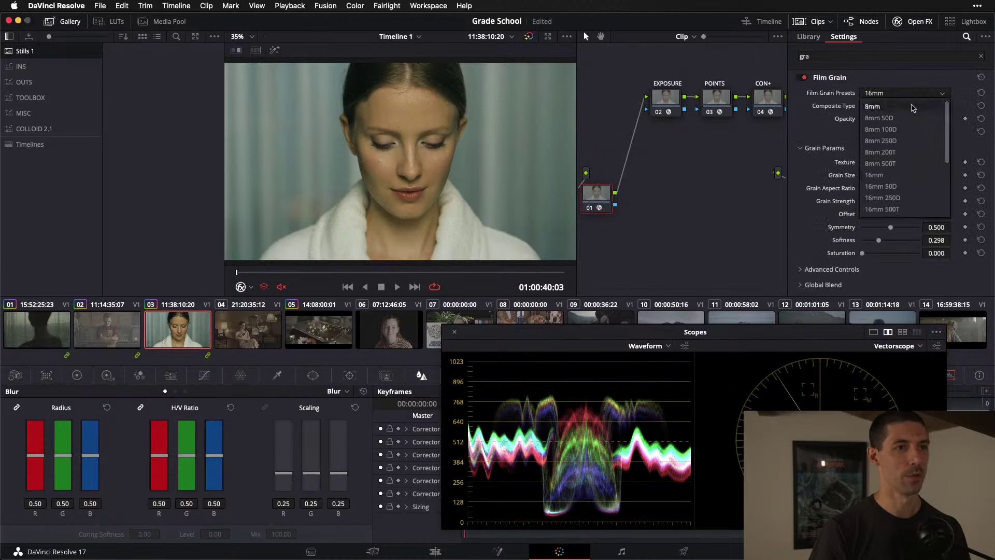
{"action": "scroll", "coordinate": [898, 197], "scroll_direction": "down", "scroll_amount": 3}
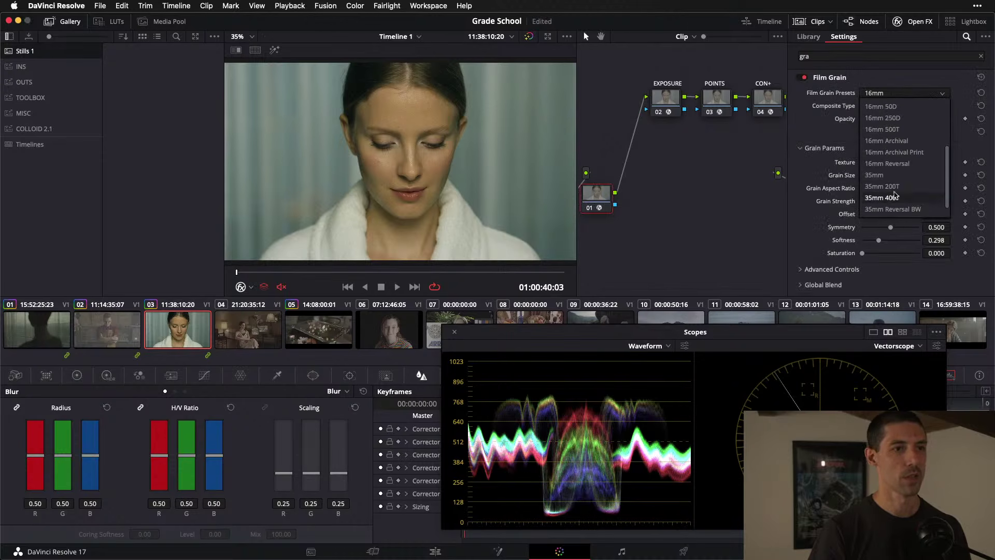
{"action": "left_click", "coordinate": [895, 179]}
{"action": "left_click_drag", "start_coordinate": [902, 119], "coordinate": [919, 120]}
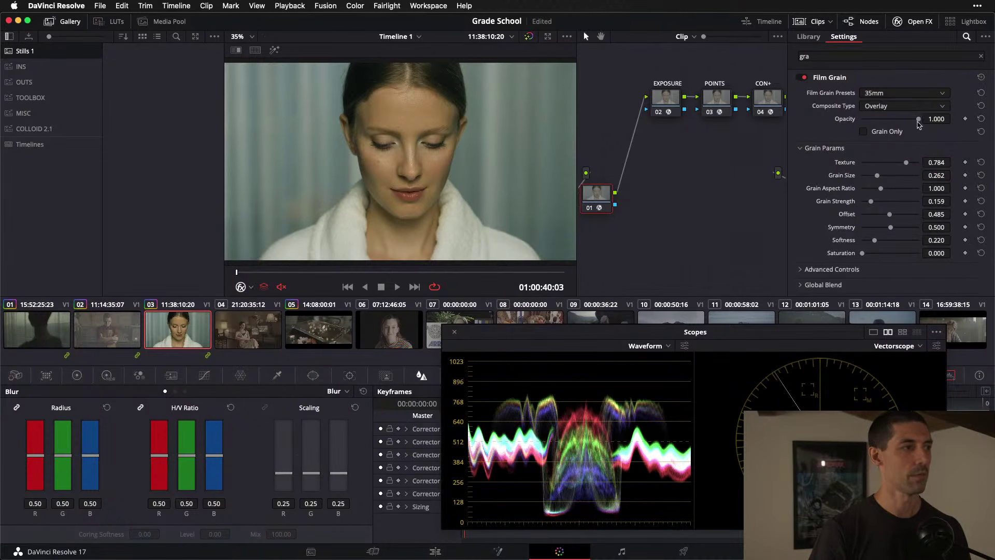
{"action": "left_click", "coordinate": [914, 24]}
- Grab a still with the grain on node 01, then disable node 01
{"action": "right_click", "coordinate": [383, 120]}
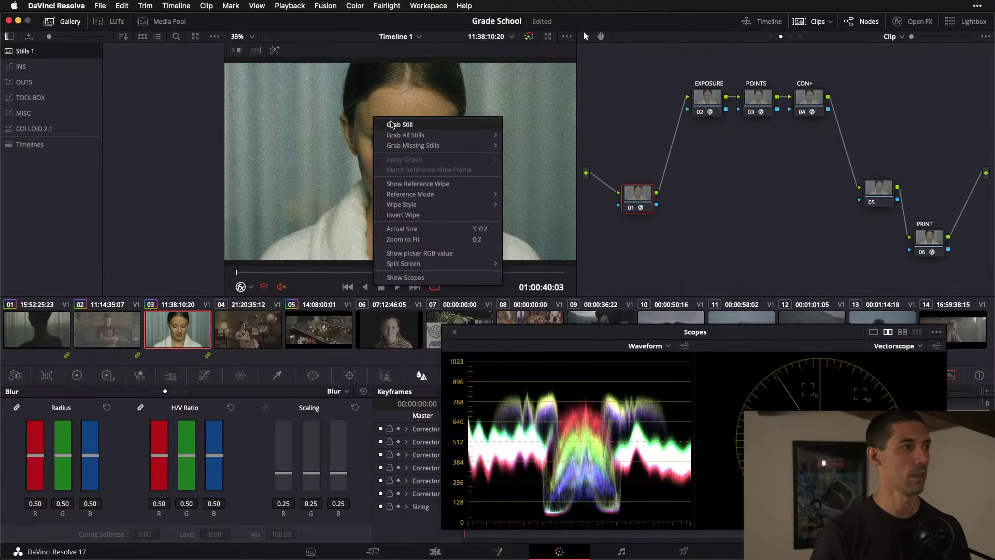
{"action": "left_click", "coordinate": [471, 149]}
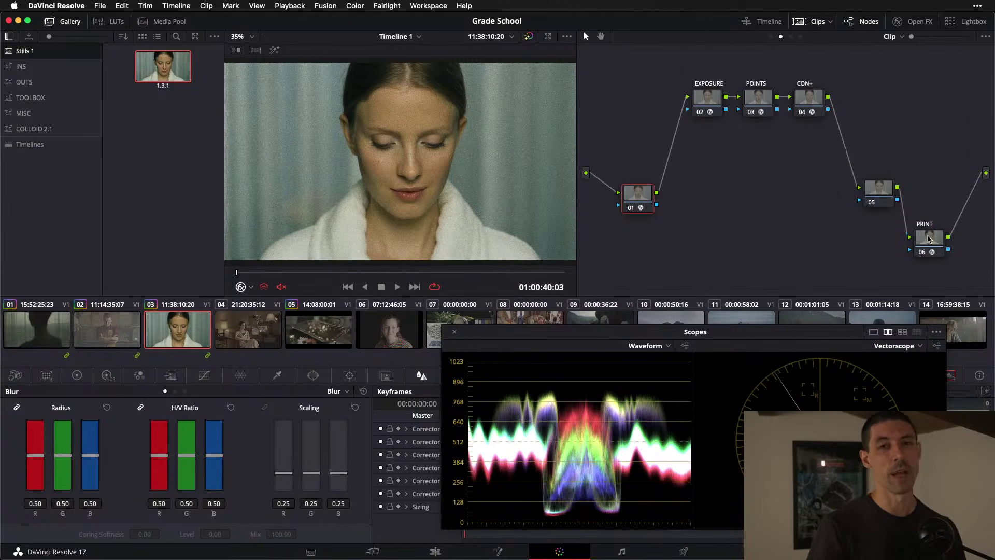
{"action": "left_click_drag", "start_coordinate": [624, 195], "coordinate": [631, 192]}
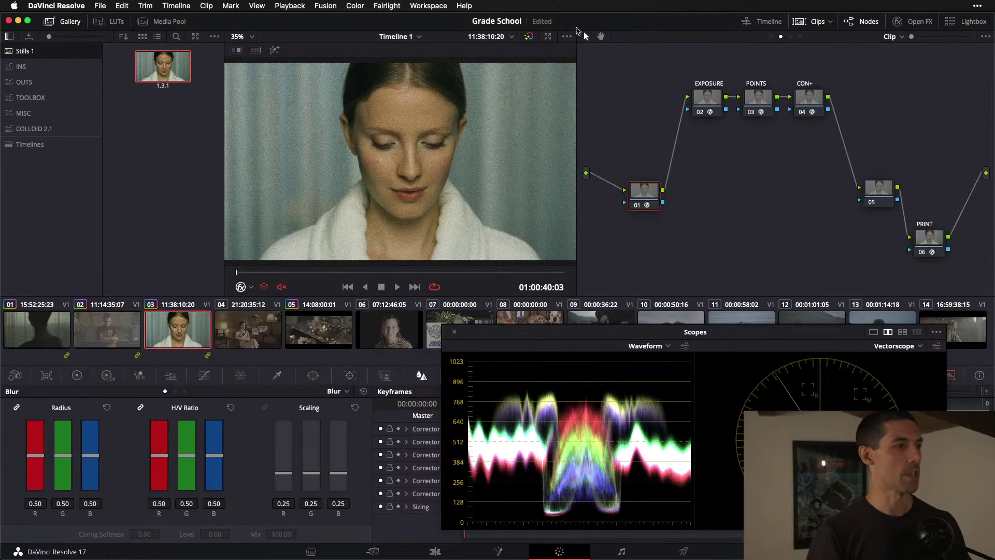
{"action": "key", "text": "super+d"}
- Copy the Film Grain from node 01 onto node 05 and compare the image with the grabbed still
{"action": "left_click", "coordinate": [880, 193]}
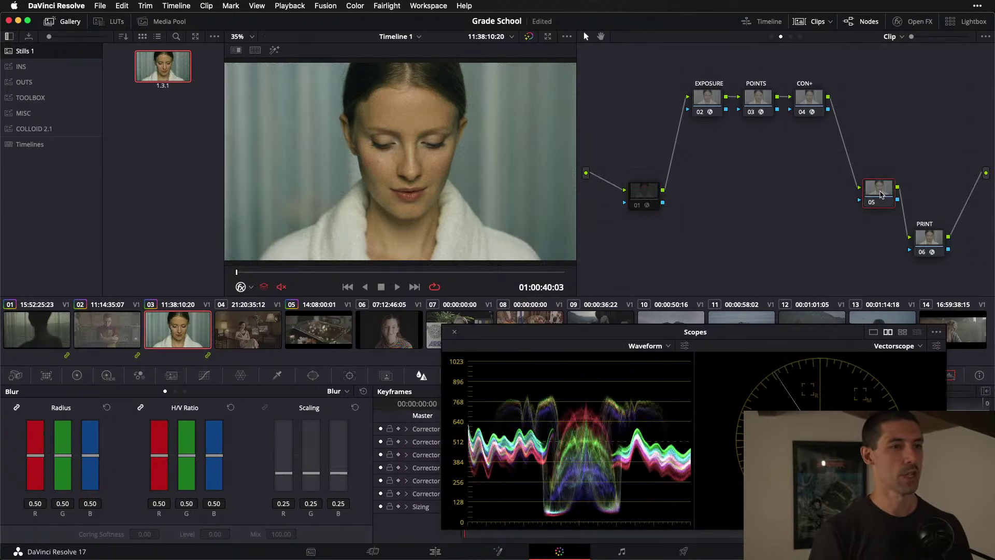
{"action": "key", "text": "super+d"}
{"action": "key", "text": "super+d"}
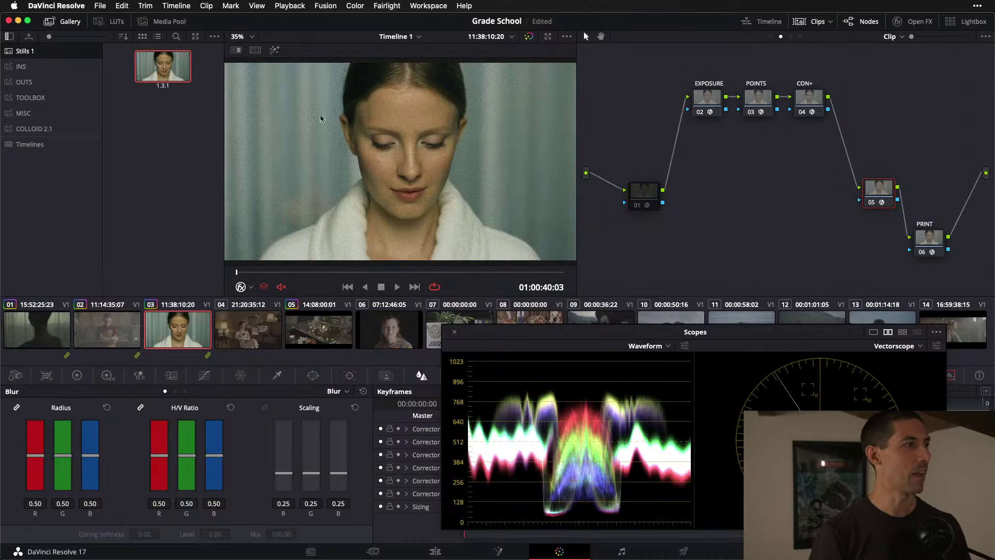
{"action": "key", "text": "super+w"}
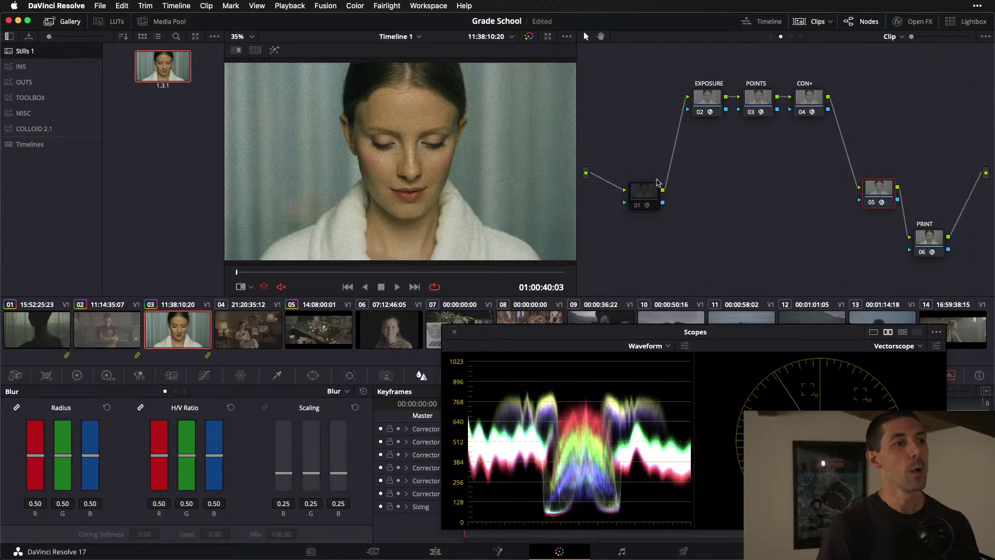
- Set the Exposure node's exposure to -1.00 and close the effects settings
{"action": "left_click", "coordinate": [708, 99]}
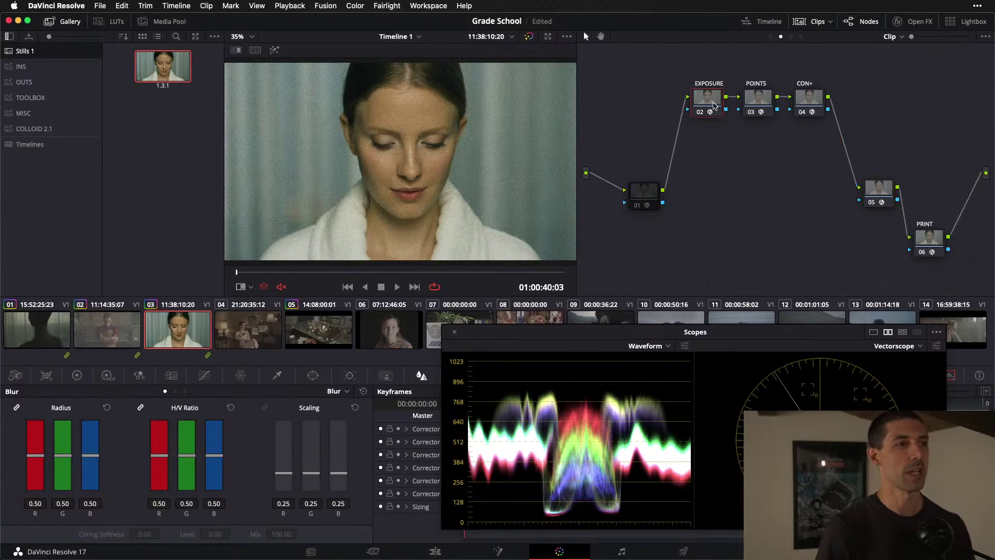
{"action": "left_click", "coordinate": [898, 22]}
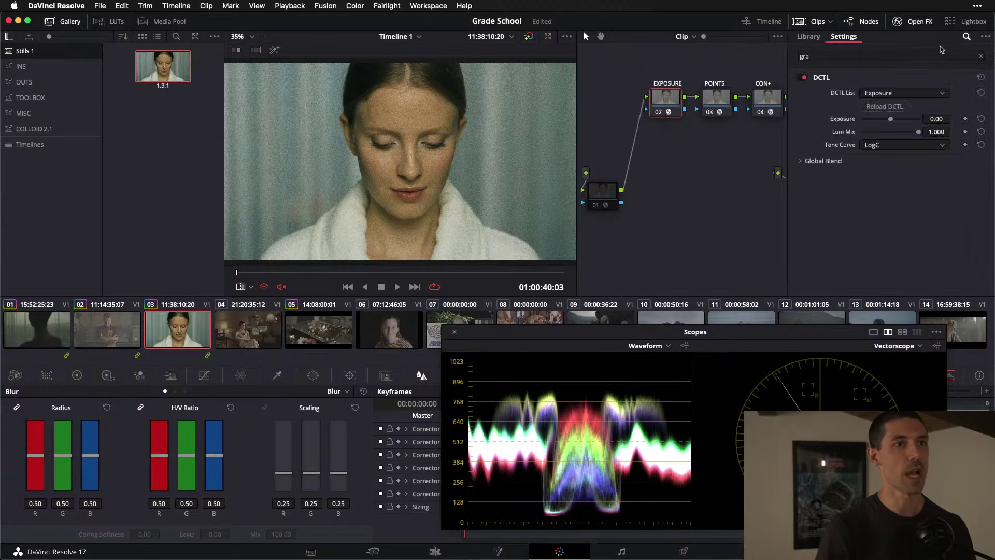
{"action": "left_click_drag", "start_coordinate": [936, 119], "coordinate": [937, 128]}
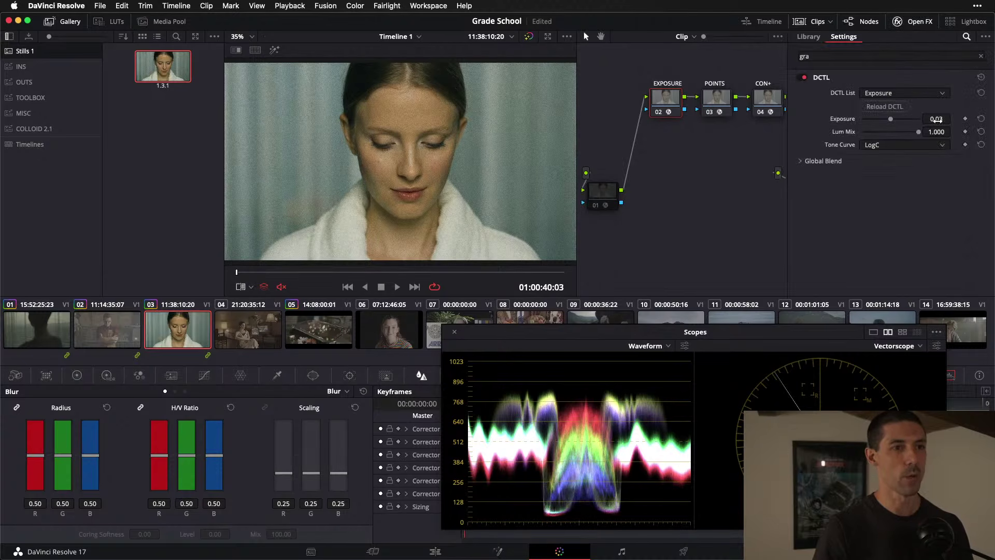
{"action": "left_click", "coordinate": [937, 120]}
{"action": "type", "text": "-1"}
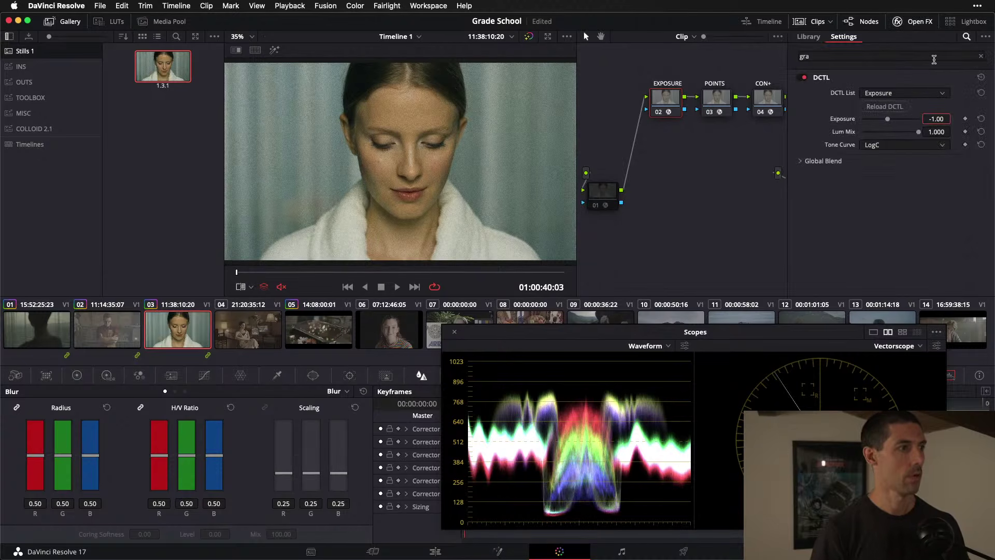
{"action": "key", "text": "Return"}
{"action": "left_click", "coordinate": [917, 23]}
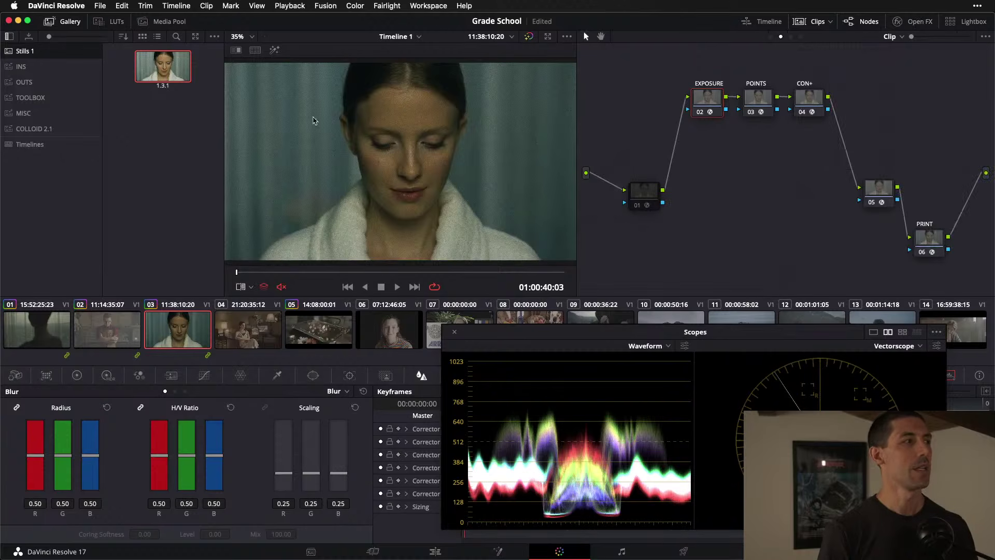
- Delete the previous still and grab a new one of the darkened image with the grain on node 05
{"action": "key", "text": "Delete"}
{"action": "right_click", "coordinate": [376, 104]}
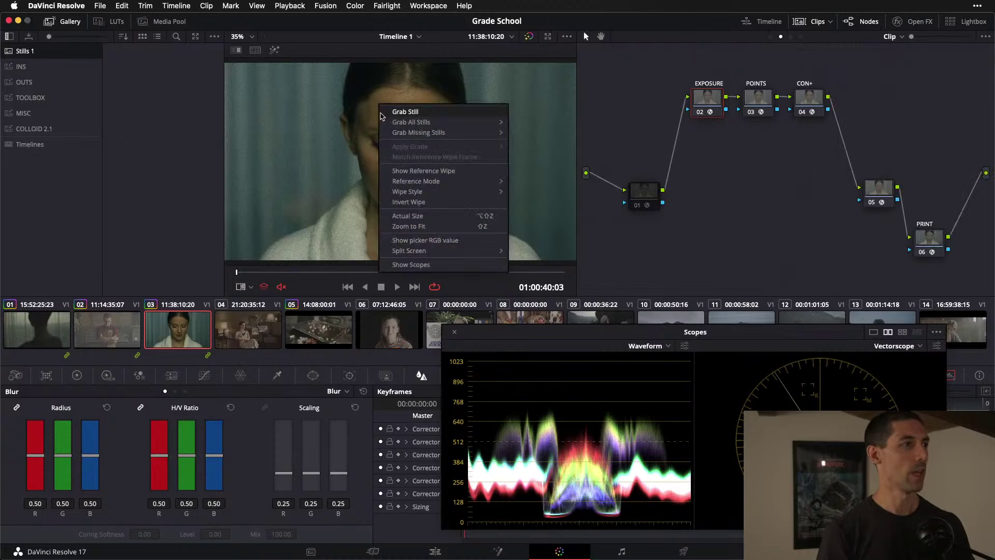
{"action": "left_click", "coordinate": [407, 115]}
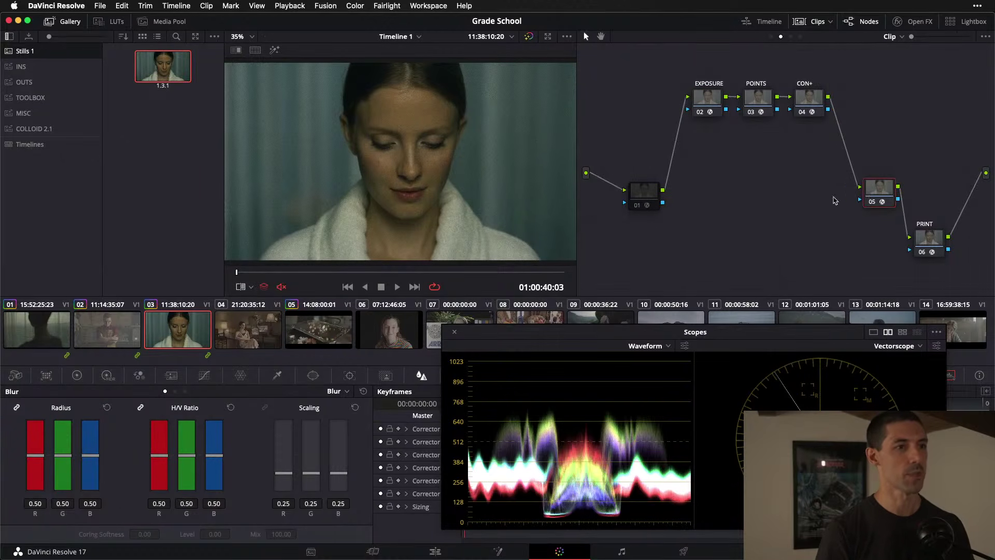
- Disable node 05, enable node 01, and grab a second still of the darkened image
{"action": "left_click", "coordinate": [871, 202]}
{"action": "left_click", "coordinate": [645, 192]}
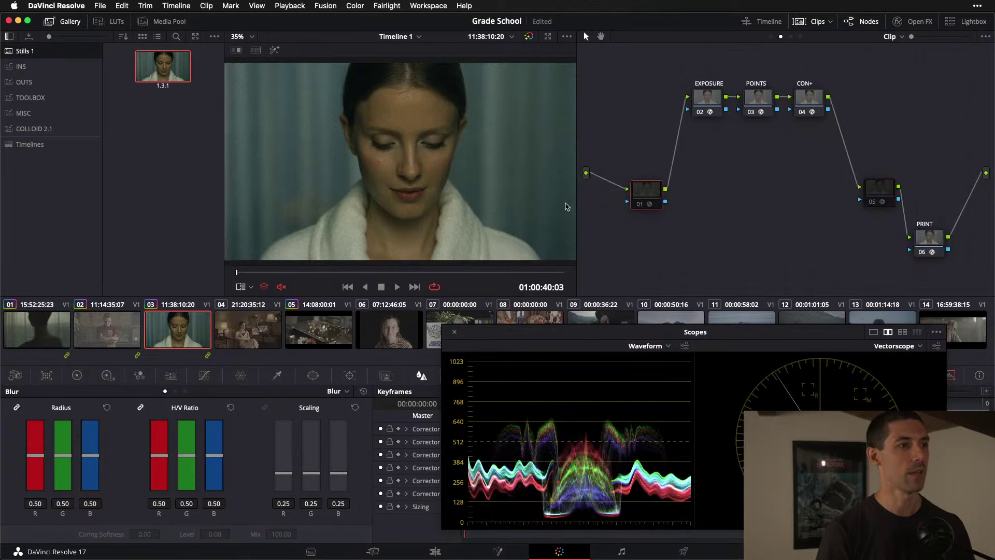
{"action": "right_click", "coordinate": [348, 145]}
{"action": "left_click", "coordinate": [385, 138]}
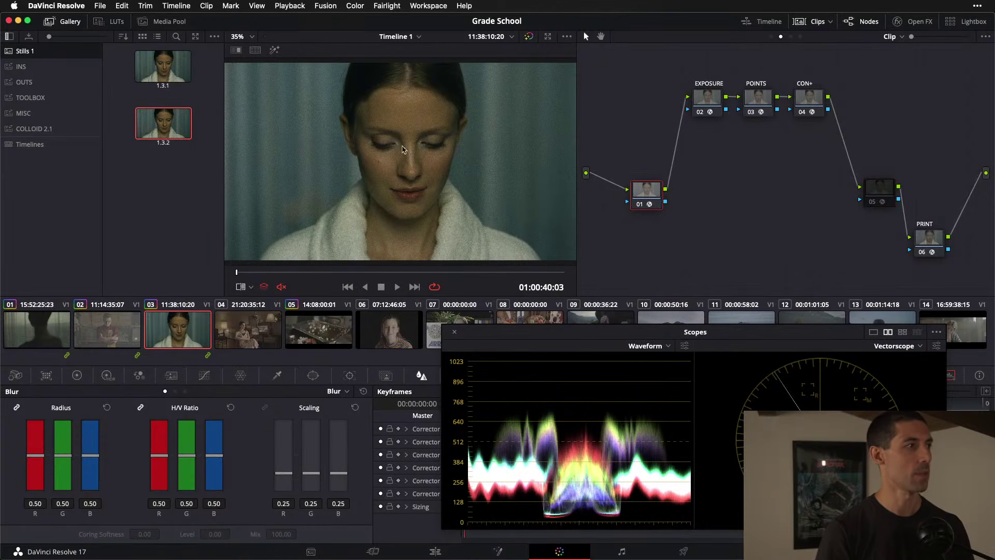
- Compare the first still with the current image by toggling the reference wipe, checking how grain placement affects the darkened shot
{"action": "double_click", "coordinate": [182, 72]}
{"action": "key", "text": "super+w"}
{"action": "key", "text": "super+w"}
{"action": "key", "text": "super+w"}
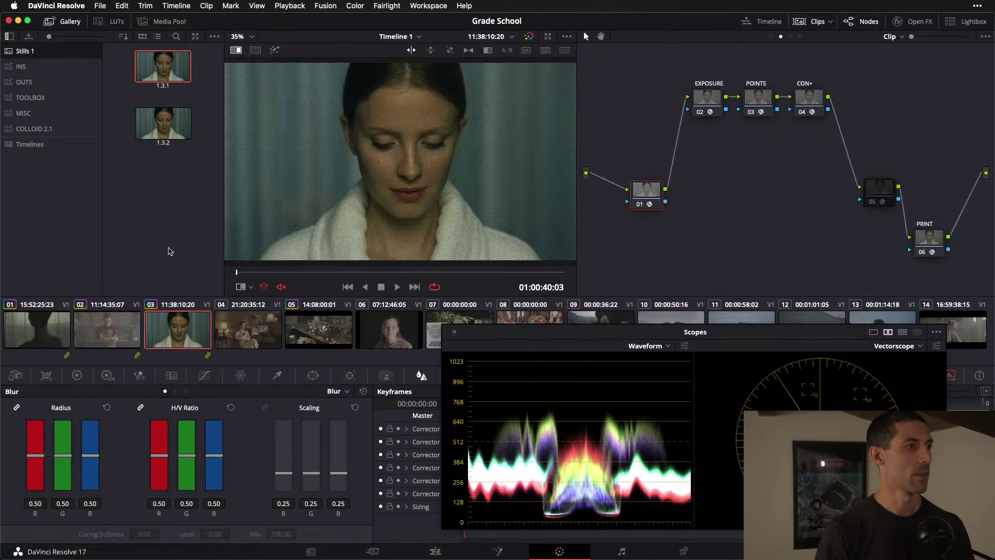
{"action": "key", "text": "super+w"}
{"action": "key", "text": "super+w"}
{"action": "key", "text": "super+w"}
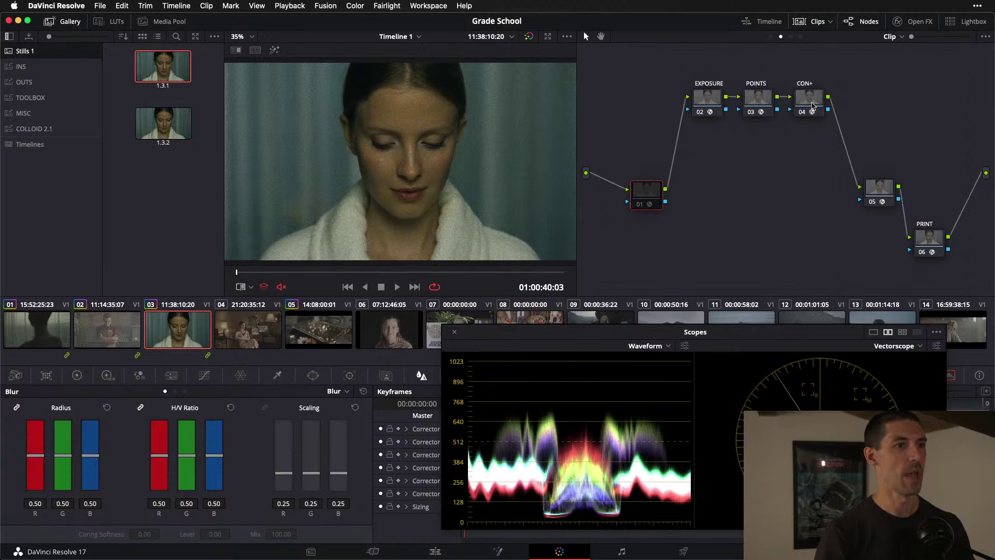
- Clean up the node graph and set the Exposure node's exposure to 1.00
{"action": "right_click", "coordinate": [829, 73]}
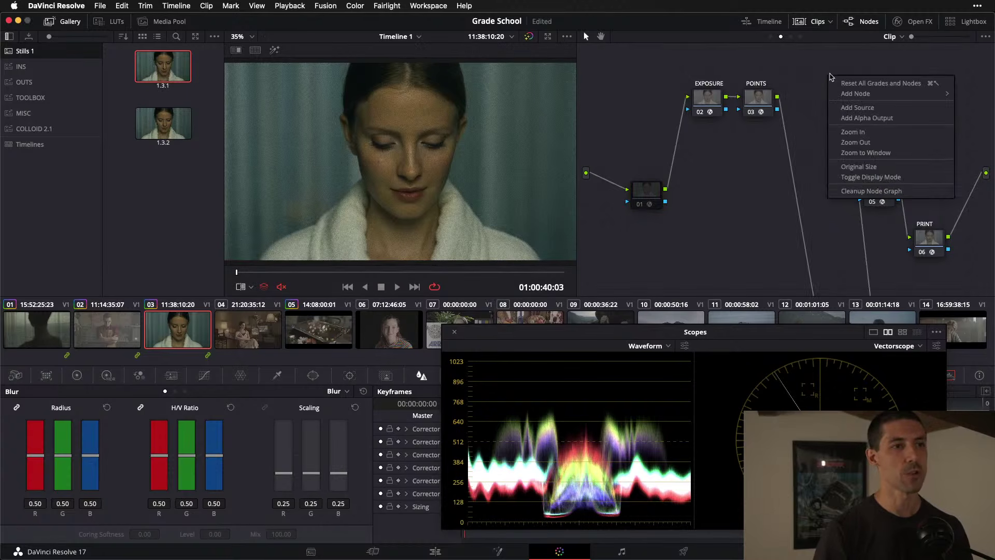
{"action": "left_click", "coordinate": [901, 188]}
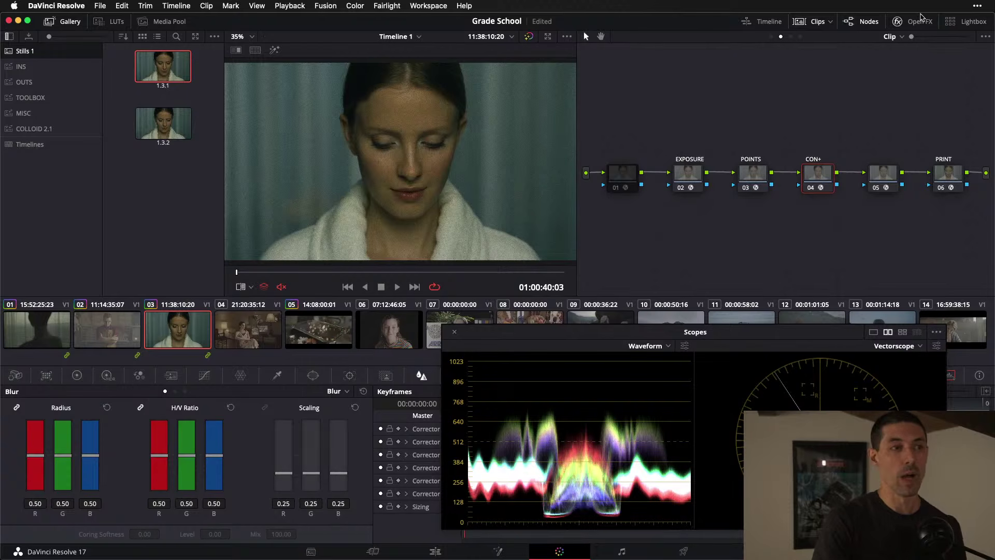
{"action": "left_click", "coordinate": [699, 170]}
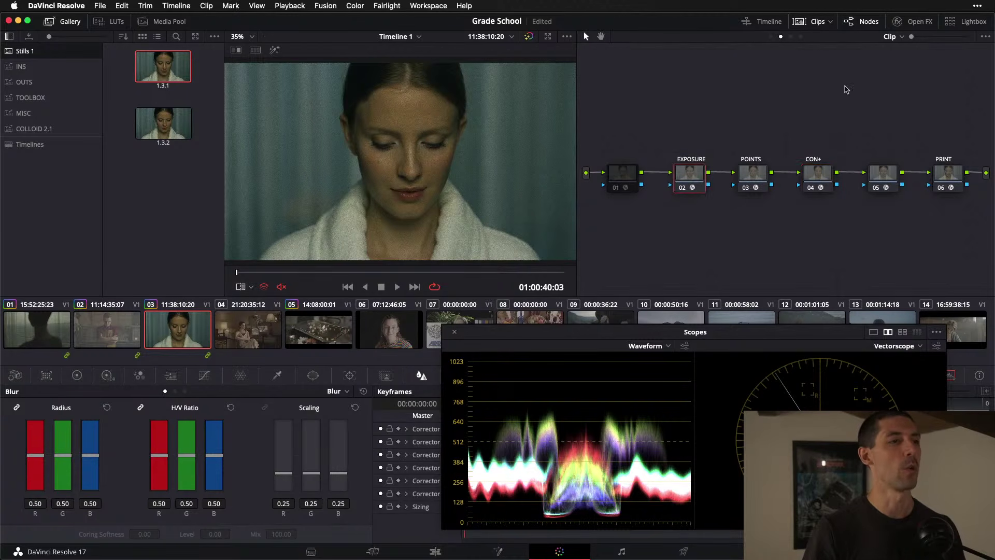
{"action": "left_click", "coordinate": [901, 21]}
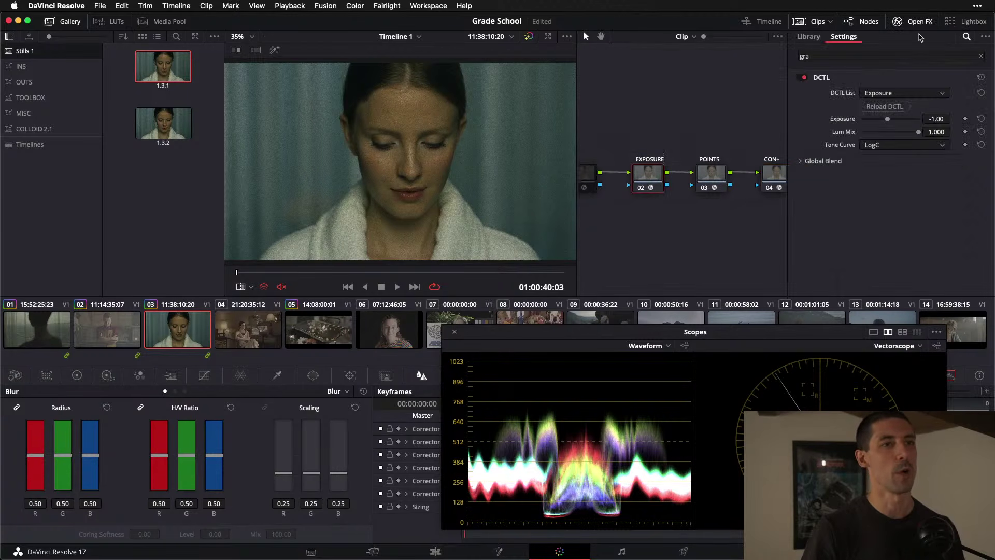
{"action": "double_click", "coordinate": [936, 119]}
{"action": "type", "text": "1"}
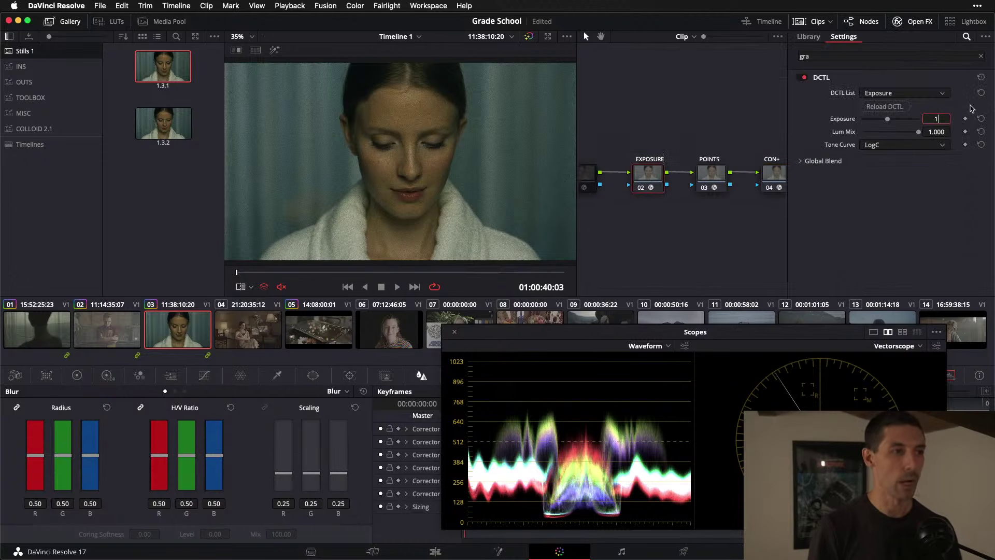
{"action": "key", "text": "Return"}
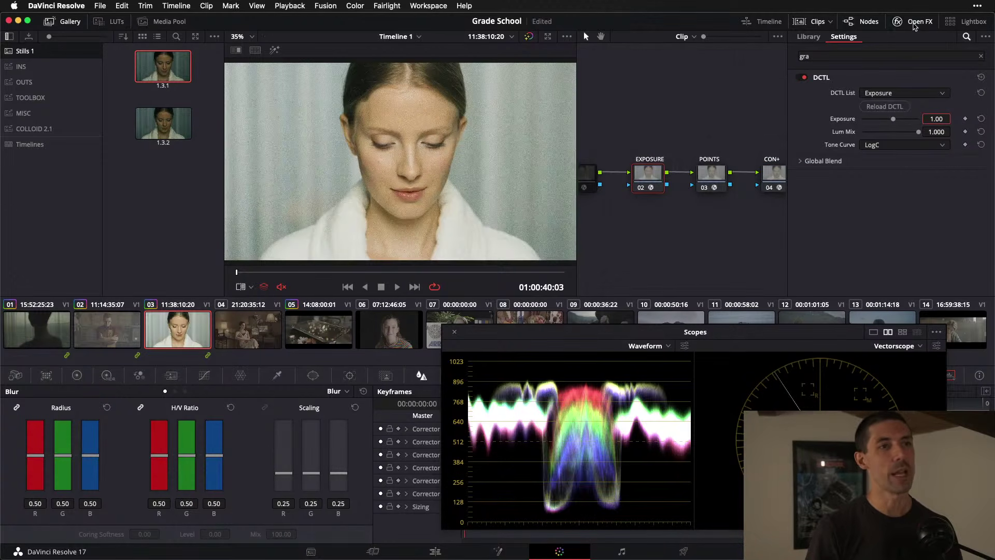
{"action": "left_click", "coordinate": [914, 23]}
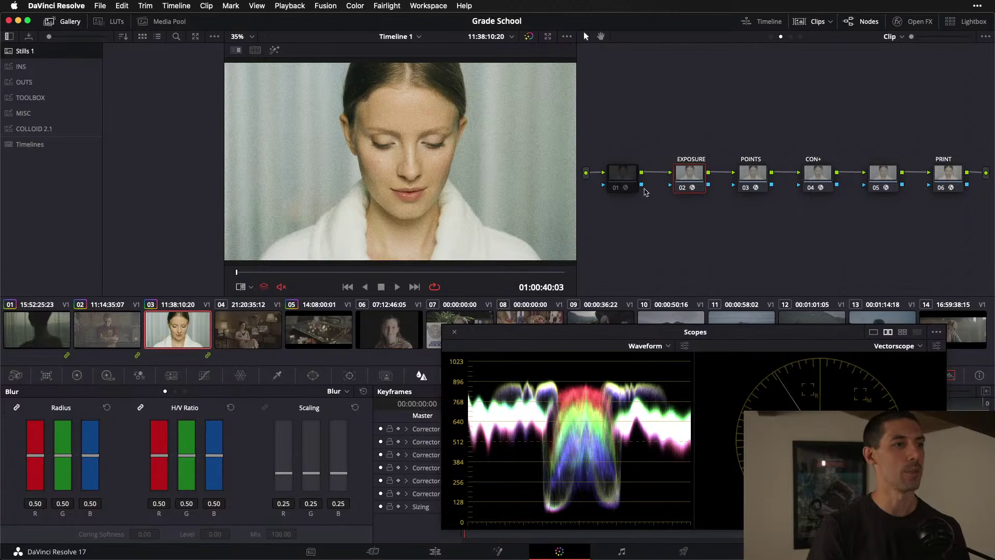
- Clear the old stills, disable node 05, enable node 01, and grab a still of the brightened image
{"action": "left_click", "coordinate": [626, 182]}
{"action": "left_click", "coordinate": [886, 178]}
{"action": "key", "text": "super+d"}
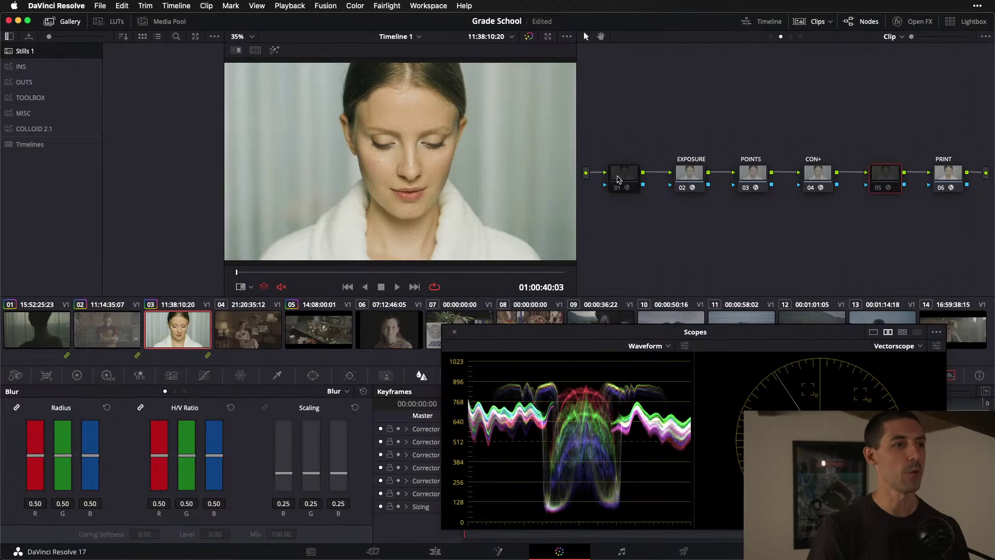
{"action": "left_click", "coordinate": [620, 189]}
{"action": "key", "text": "super+d"}
{"action": "right_click", "coordinate": [418, 145]}
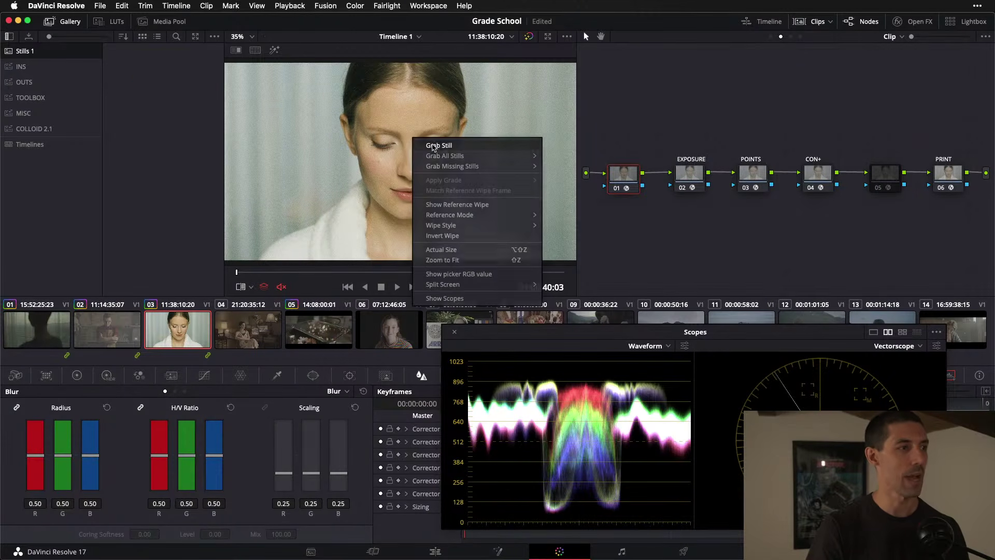
{"action": "left_click", "coordinate": [434, 148]}
- Disable node 01, enable node 05, and compare the brightened image with the grabbed still
{"action": "key", "text": "super+d"}
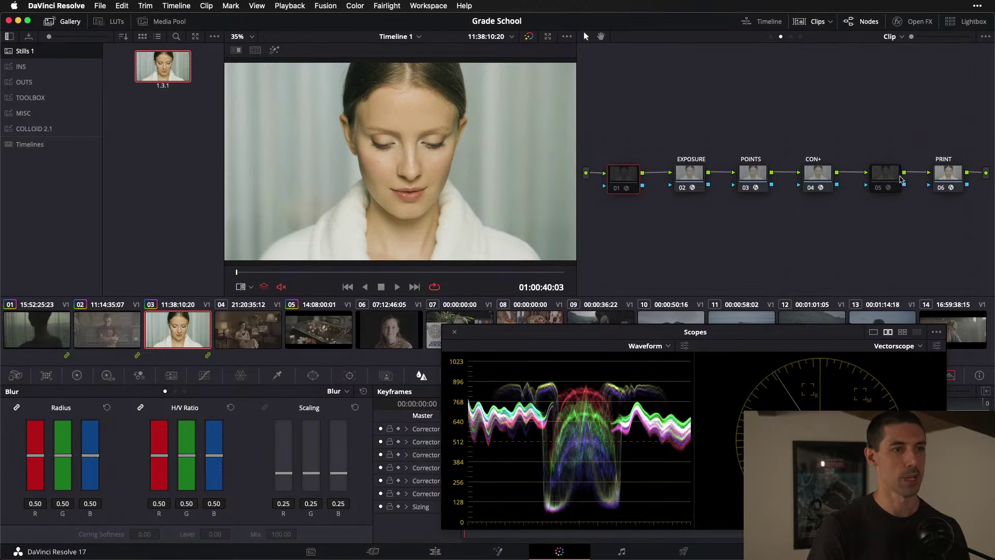
{"action": "left_click", "coordinate": [899, 180]}
{"action": "key", "text": "super+d"}
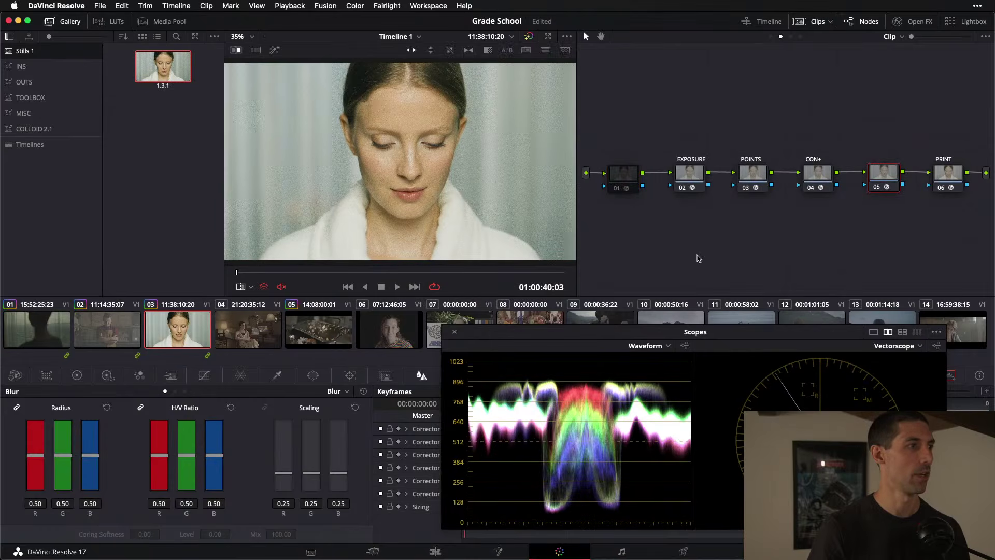
{"action": "key", "text": "super+w"}
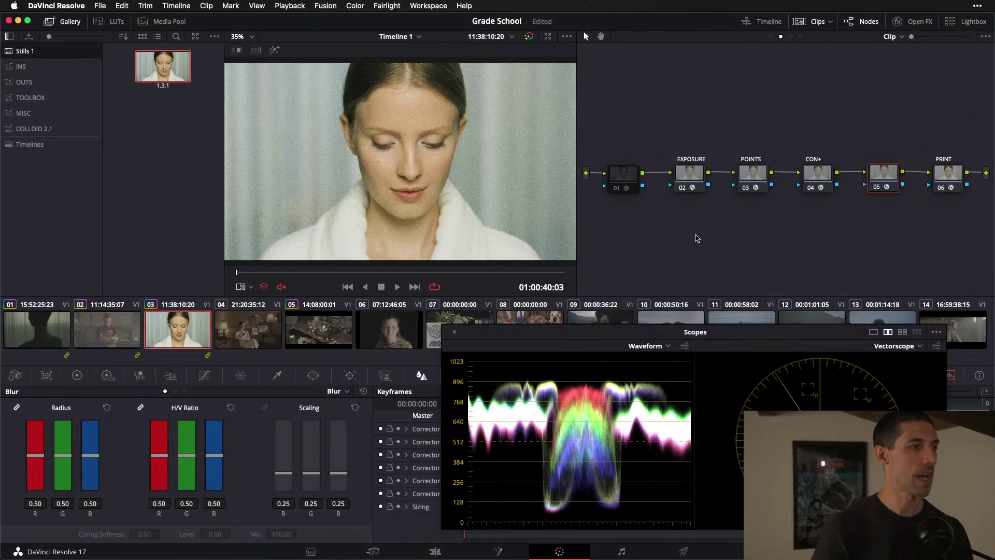
- Examine the brightened, grained image of clip 03 in the enlarged viewer
{"action": "key", "text": "alt+f"}
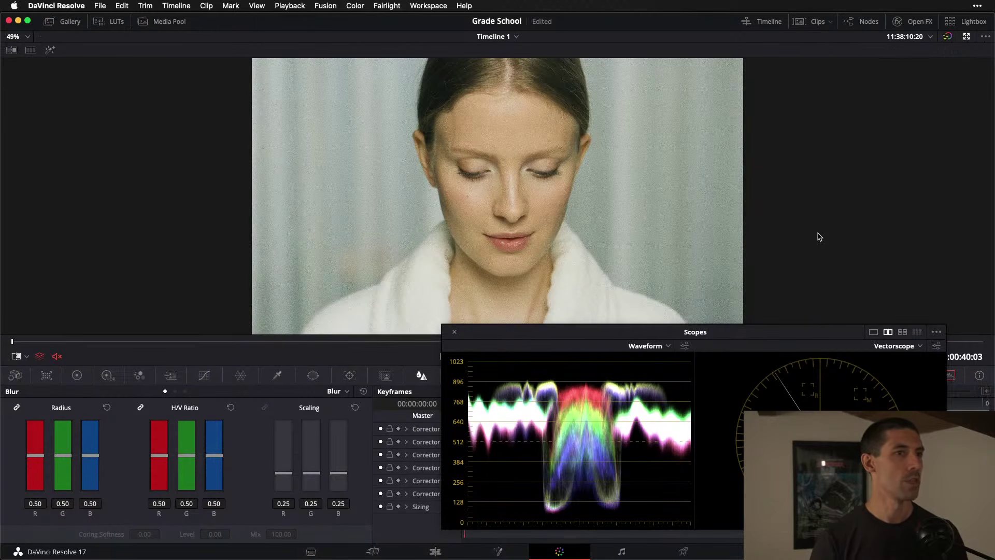
{"action": "key", "text": "alt+f"}
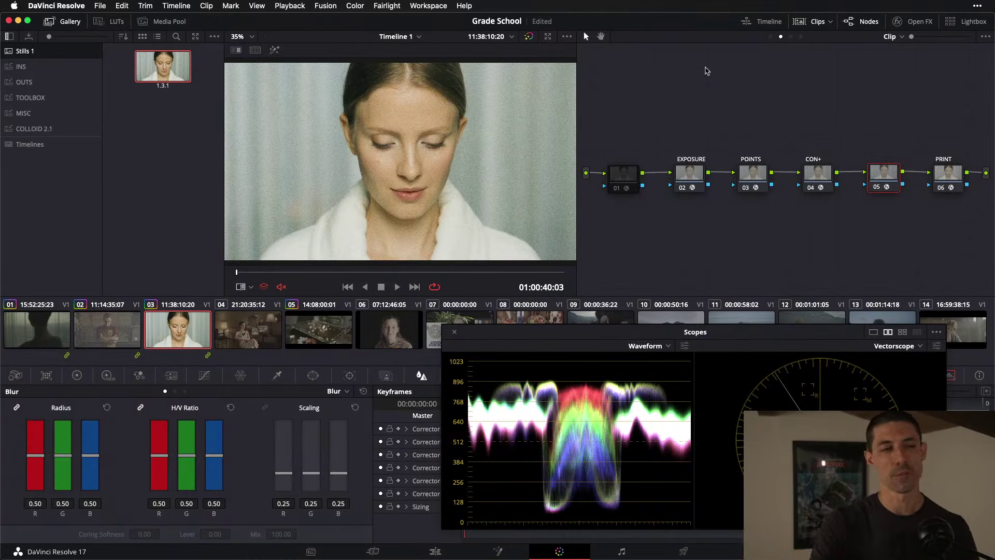
- Strip the node graph down to the PRINT node with a single blank serial node ahead of it
{"action": "left_click_drag", "start_coordinate": [866, 213], "coordinate": [679, 171]}
{"action": "key", "text": "Delete"}
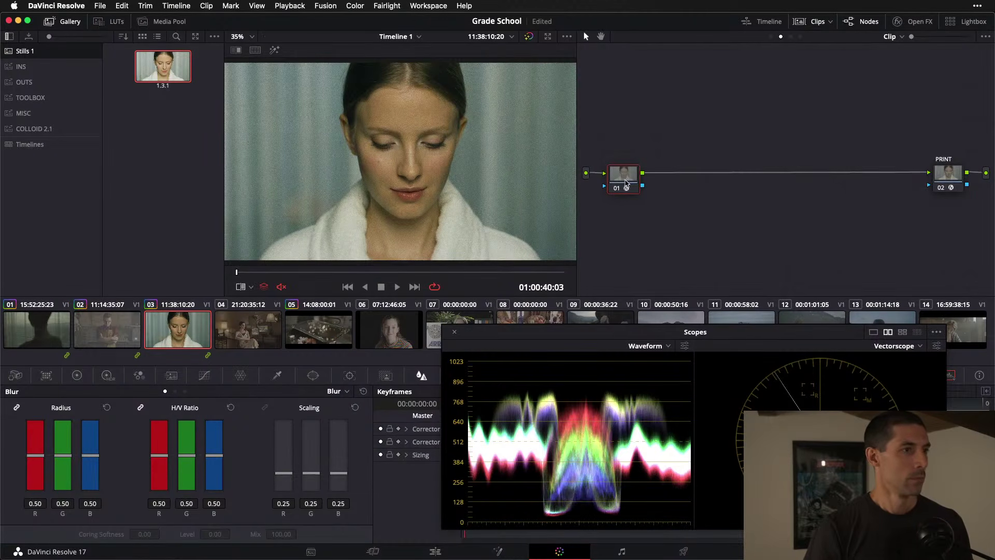
{"action": "left_click_drag", "start_coordinate": [626, 182], "coordinate": [952, 174]}
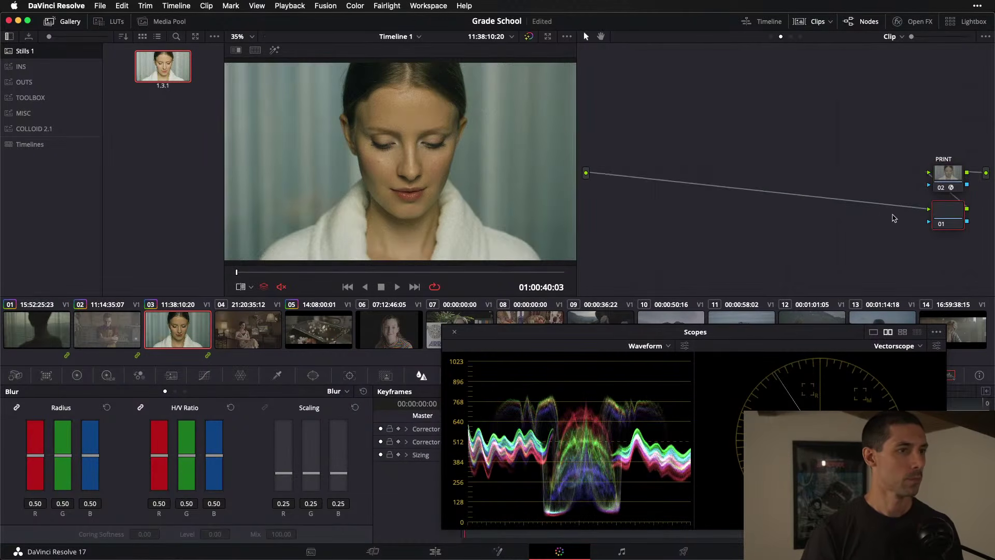
{"action": "left_click_drag", "start_coordinate": [948, 218], "coordinate": [700, 161]}
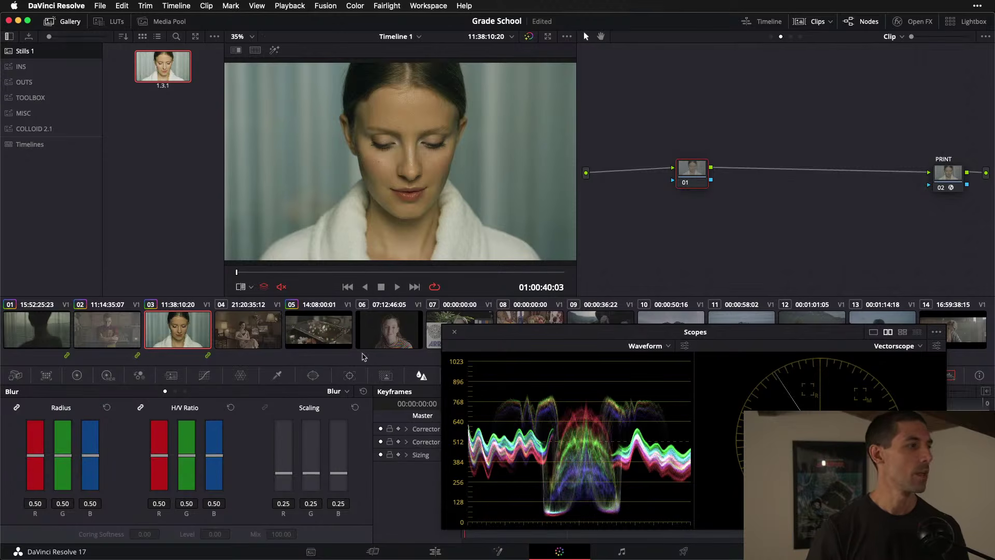
- Apply the Saturation+ still from the COLLOID 2.1 album to the blank node ahead of PRINT
{"action": "left_click", "coordinate": [65, 129]}
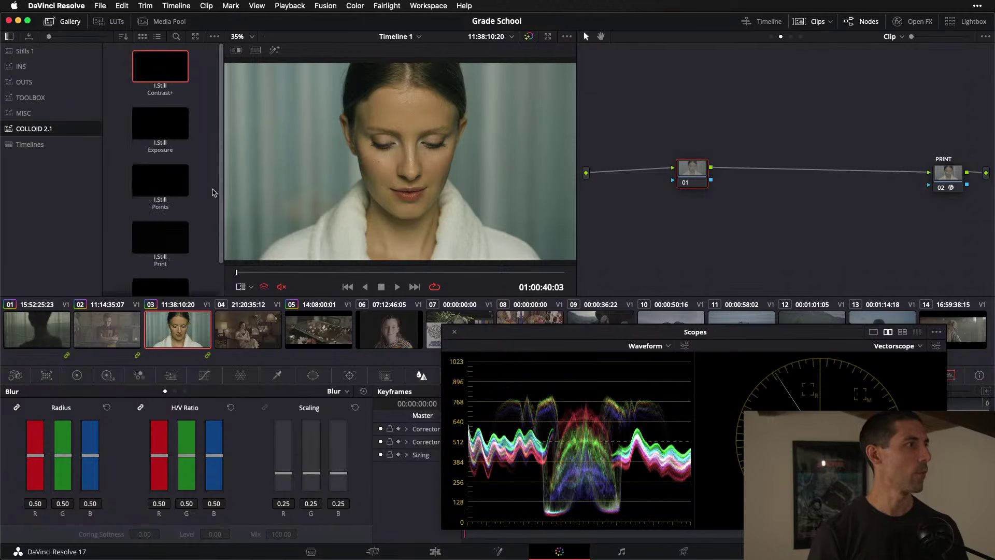
{"action": "scroll", "coordinate": [182, 233], "scroll_direction": "down", "scroll_amount": 1}
{"action": "left_click_drag", "start_coordinate": [184, 245], "coordinate": [691, 179]}
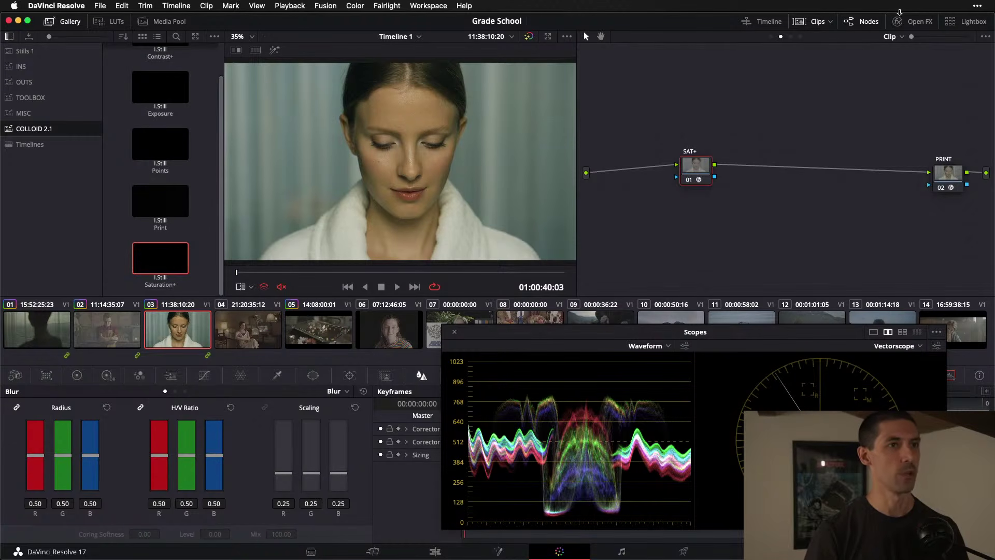
- Delete the old still from Stills 1 and set the SAT+ node's Saturation to 1.174 and Color Density to 1.092
{"action": "left_click", "coordinate": [921, 22]}
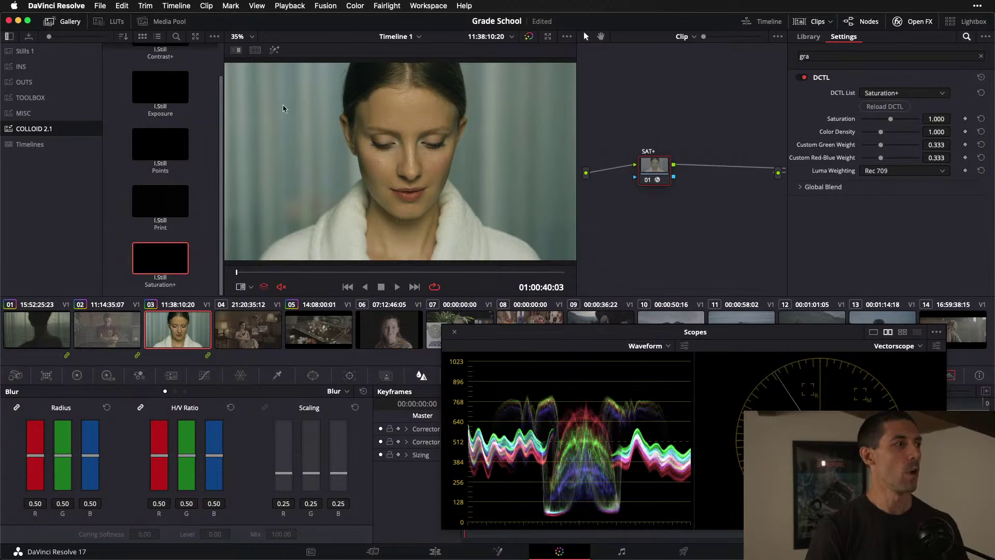
{"action": "left_click", "coordinate": [62, 51]}
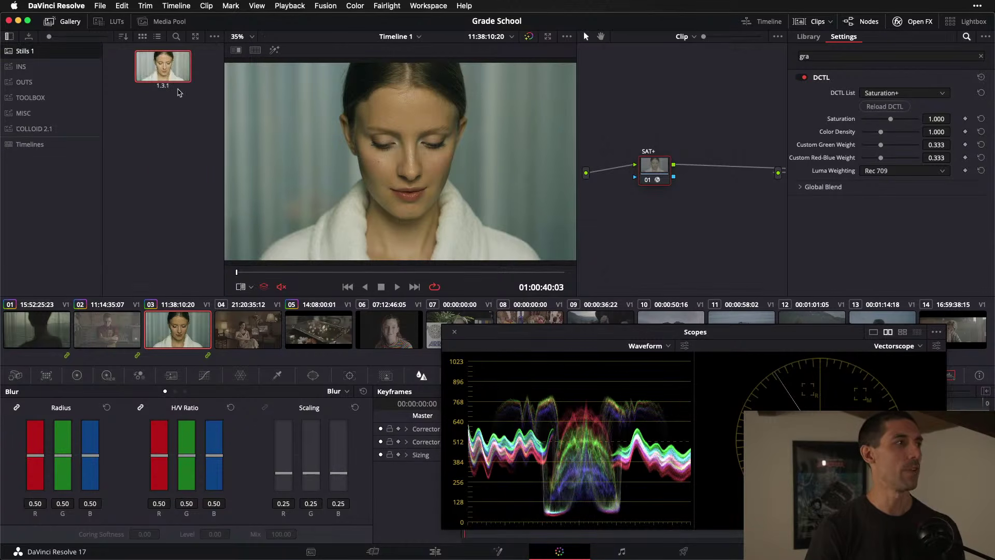
{"action": "key", "text": "Delete"}
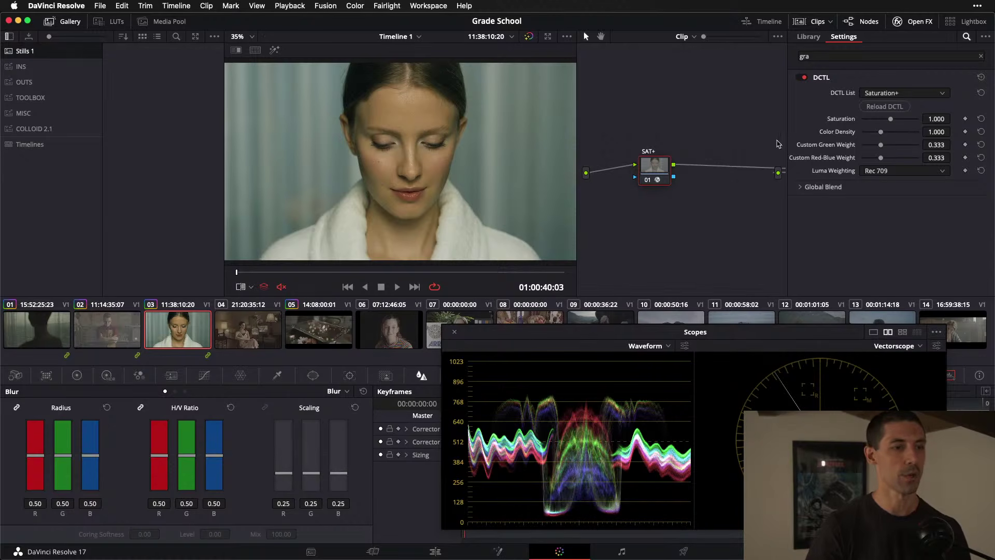
{"action": "left_click_drag", "start_coordinate": [892, 121], "coordinate": [875, 142]}
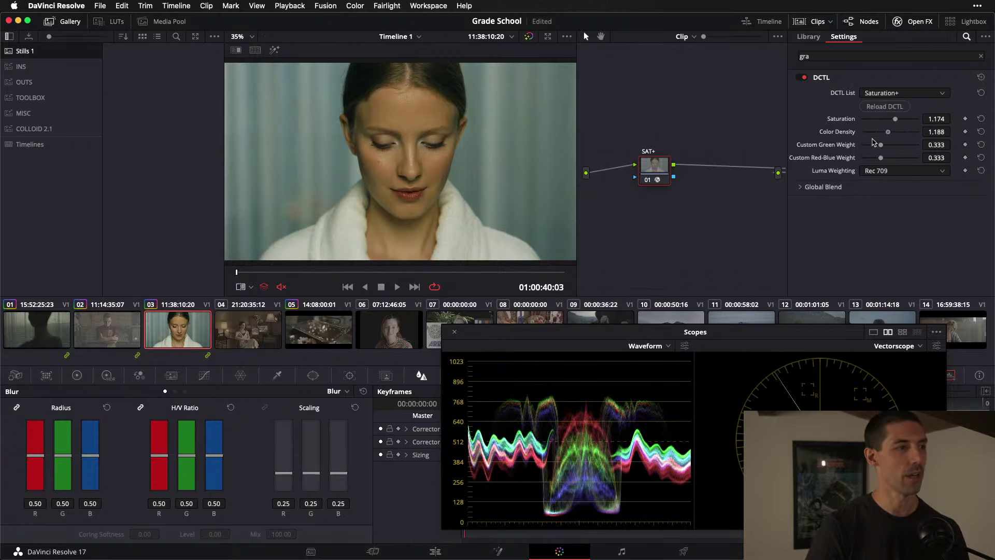
- Move the scopes clear of the clips and copy clip 03's grade onto the ARRI chart shot, clip 07
{"action": "left_click_drag", "start_coordinate": [516, 336], "coordinate": [589, 369]}
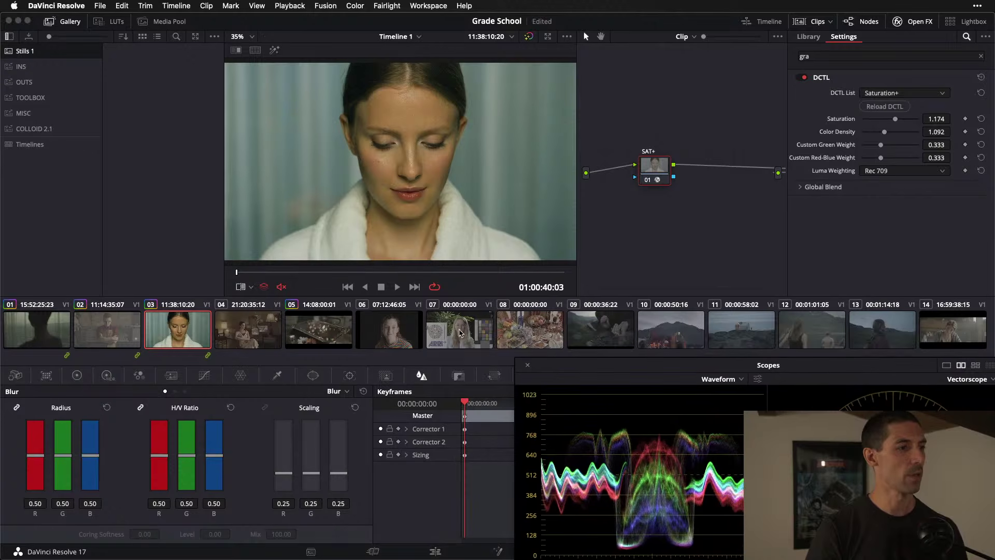
{"action": "left_click", "coordinate": [460, 332]}
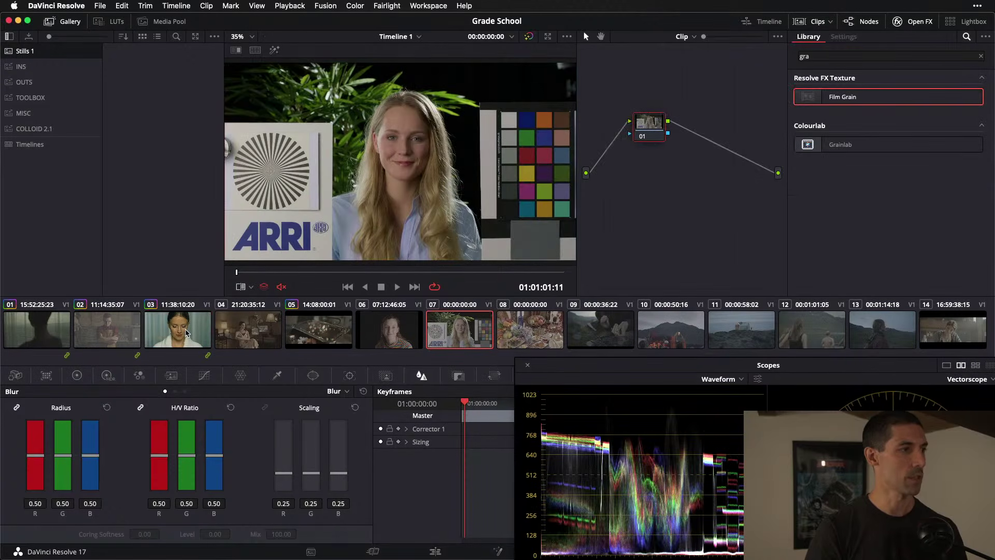
{"action": "middle_click", "coordinate": [186, 331]}
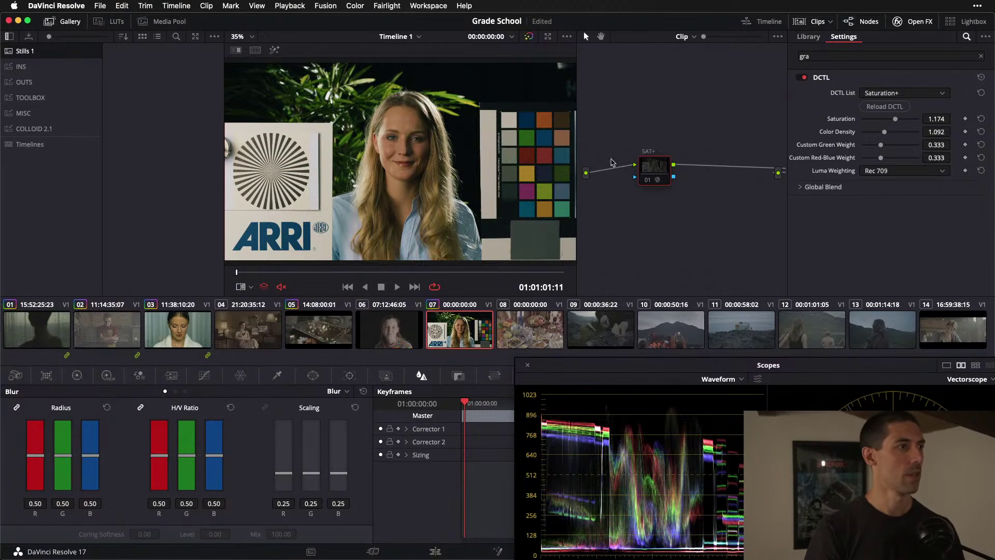
- Raise the SAT+ node's Color Density to 1.380 while viewing the face and color chart up close
{"action": "scroll", "coordinate": [495, 151], "scroll_direction": "up", "scroll_amount": 5}
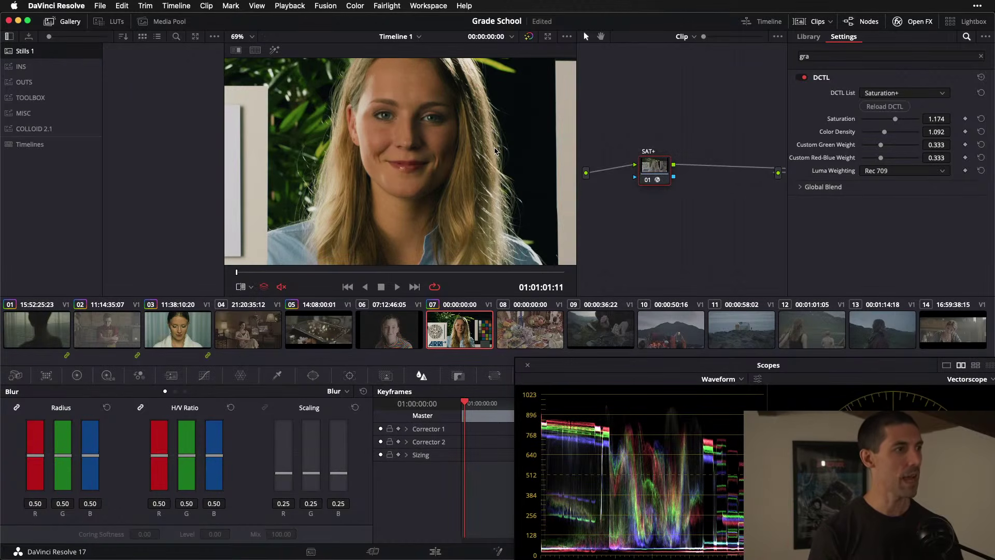
{"action": "scroll", "coordinate": [466, 171], "scroll_direction": "right", "scroll_amount": 5}
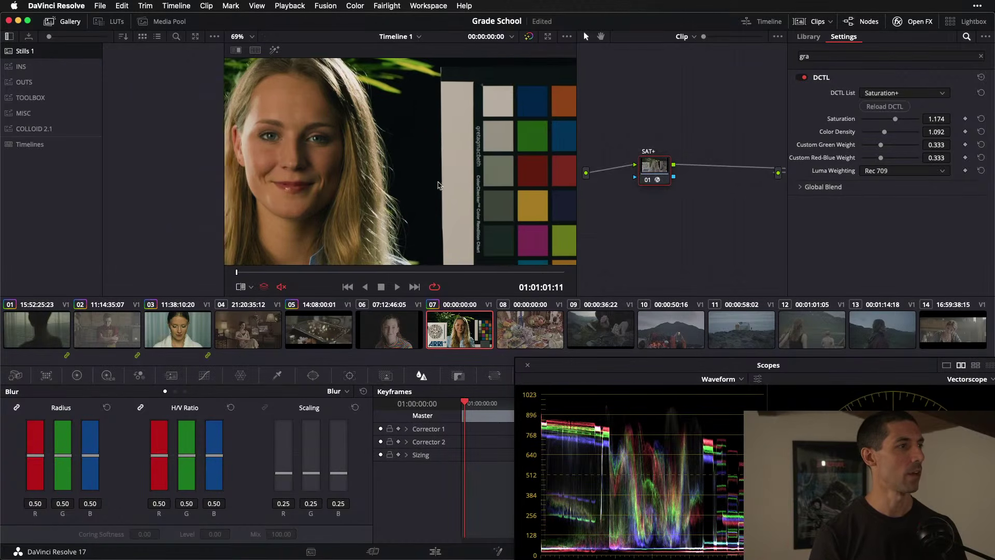
{"action": "key", "text": "alt+f"}
{"action": "key", "text": "alt+f"}
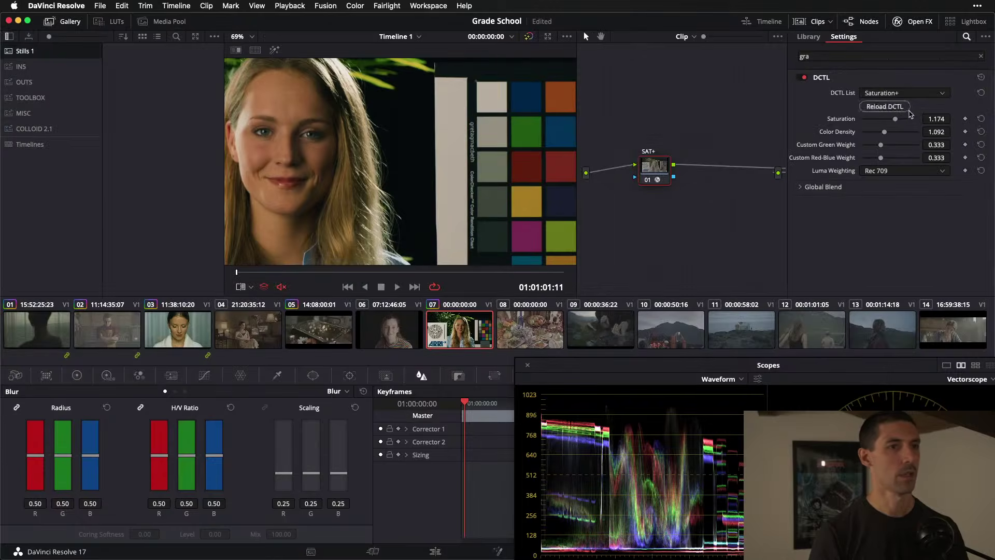
{"action": "mouse_move", "coordinate": [893, 134]}
{"action": "left_mouse_down"}
{"action": "mouse_move", "coordinate": [913, 139]}
{"action": "mouse_move", "coordinate": [897, 130]}
{"action": "mouse_move", "coordinate": [883, 152]}
{"action": "mouse_move", "coordinate": [899, 134]}
{"action": "left_mouse_up"}
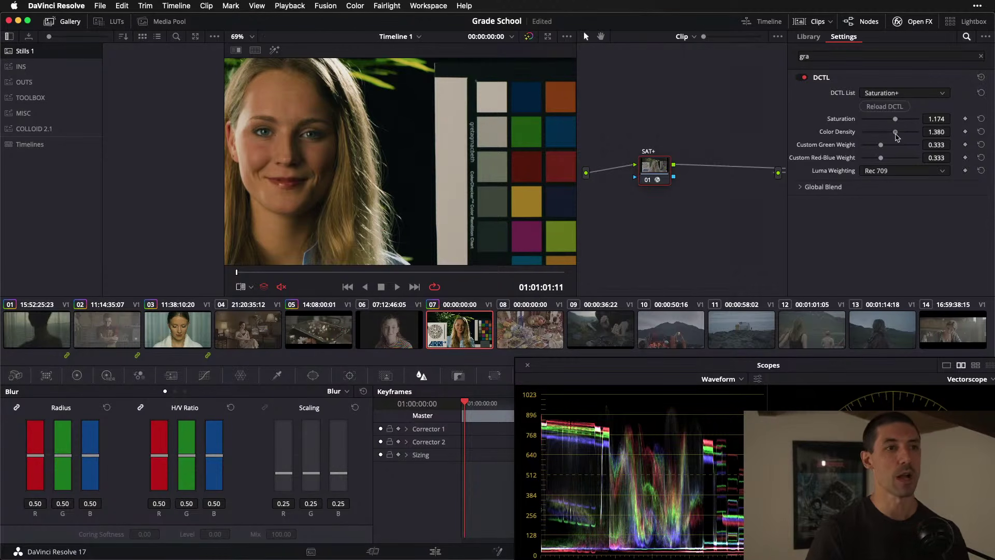
- Delete the SAT+ node and add a blank serial node ahead of PRINT
{"action": "left_click", "coordinate": [921, 22]}
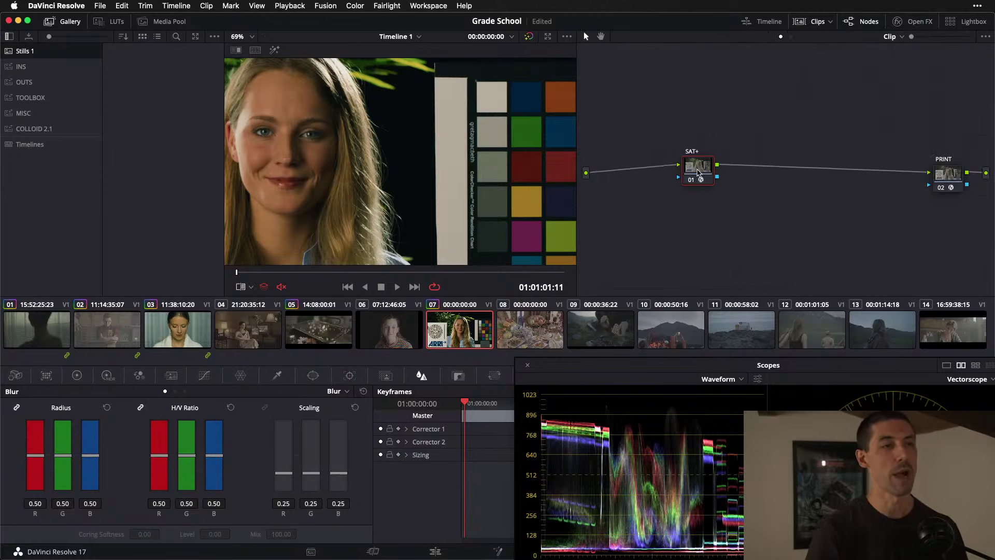
{"action": "key", "text": "Delete"}
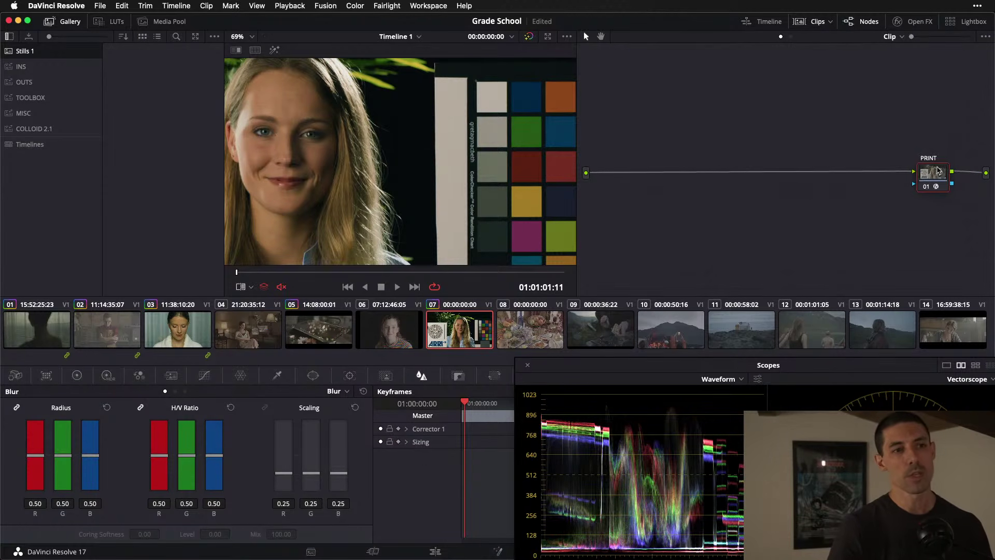
{"action": "key", "text": "shift+s"}
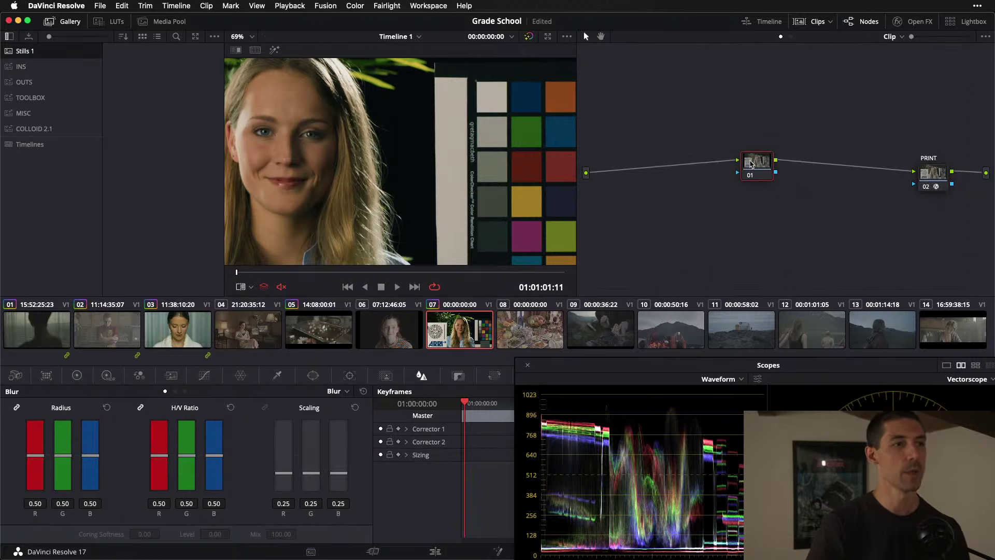
- Check the timeline color space in the project's Color Management settings
{"action": "right_click", "coordinate": [754, 164]}
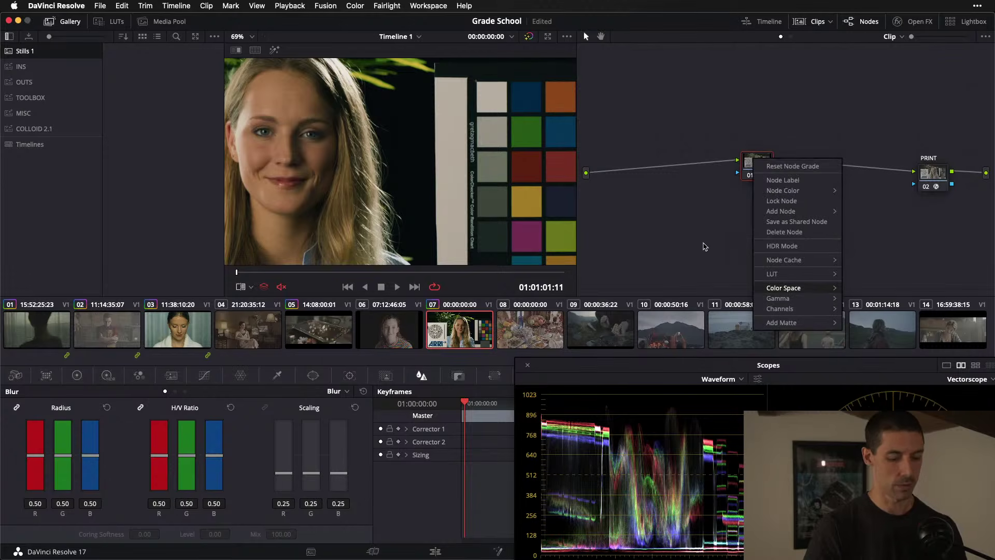
{"action": "key", "text": "shift+9"}
{"action": "left_click", "coordinate": [303, 148]}
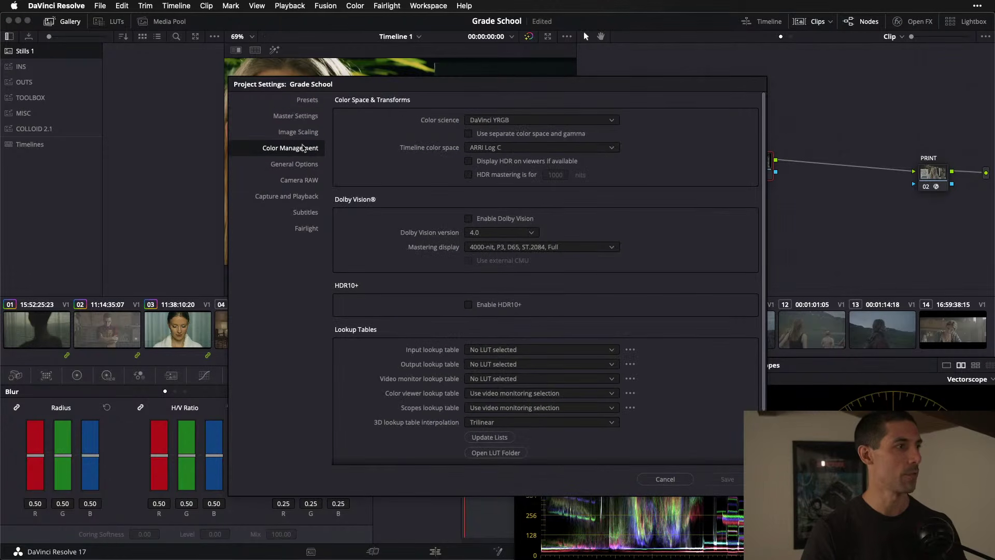
{"action": "key", "text": "Escape"}
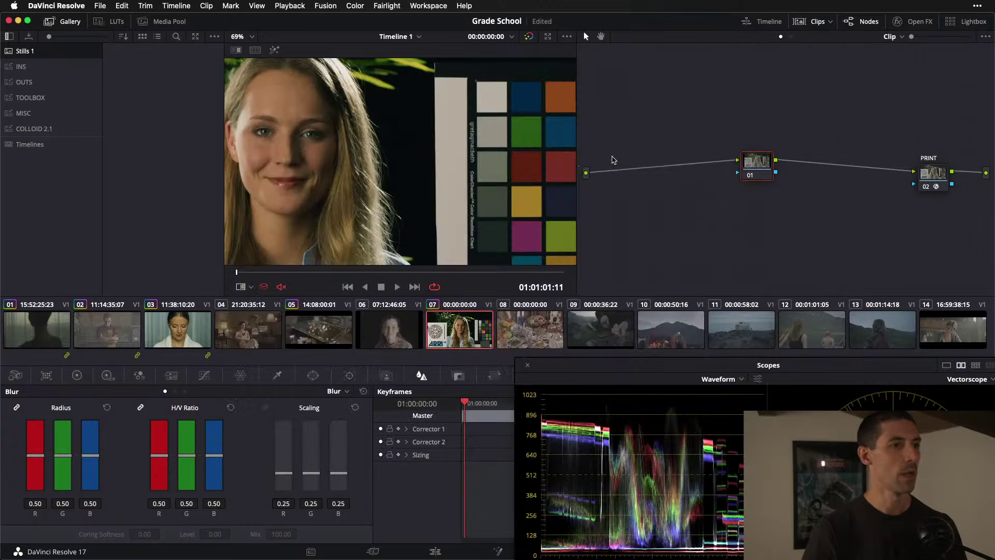
- Change the color space assigned to the blank node 01
{"action": "right_click", "coordinate": [765, 166]}
{"action": "mouse_move", "coordinate": [828, 307]}
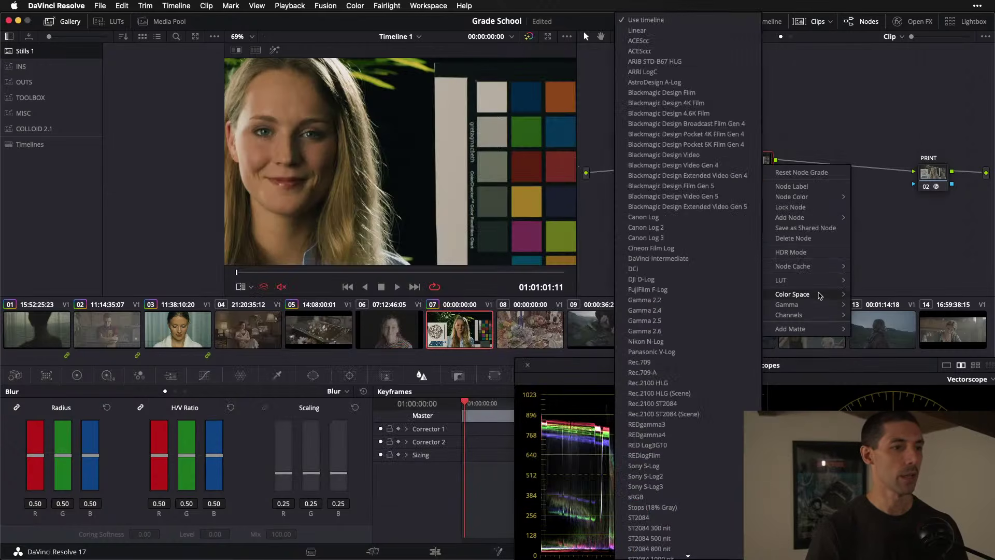
{"action": "left_click", "coordinate": [670, 354]}
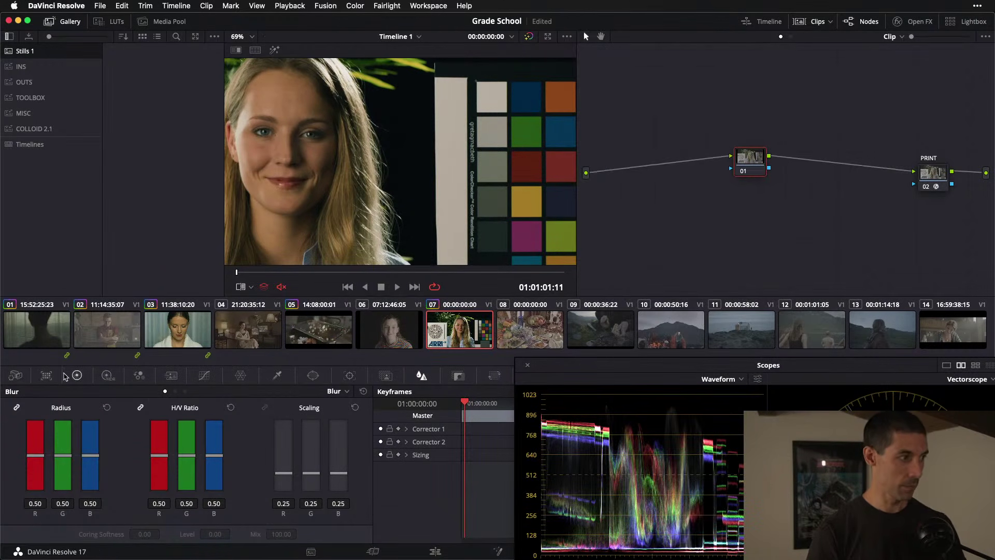
- Set node 01's green gain to 1.30 in the Primaries bars and disable the node
{"action": "left_click", "coordinate": [77, 375]}
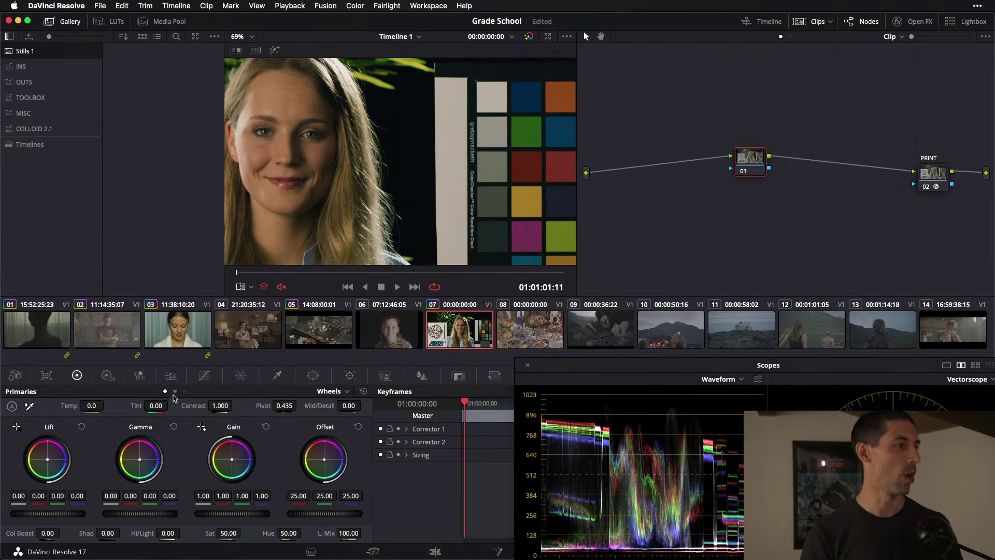
{"action": "left_click", "coordinate": [174, 392]}
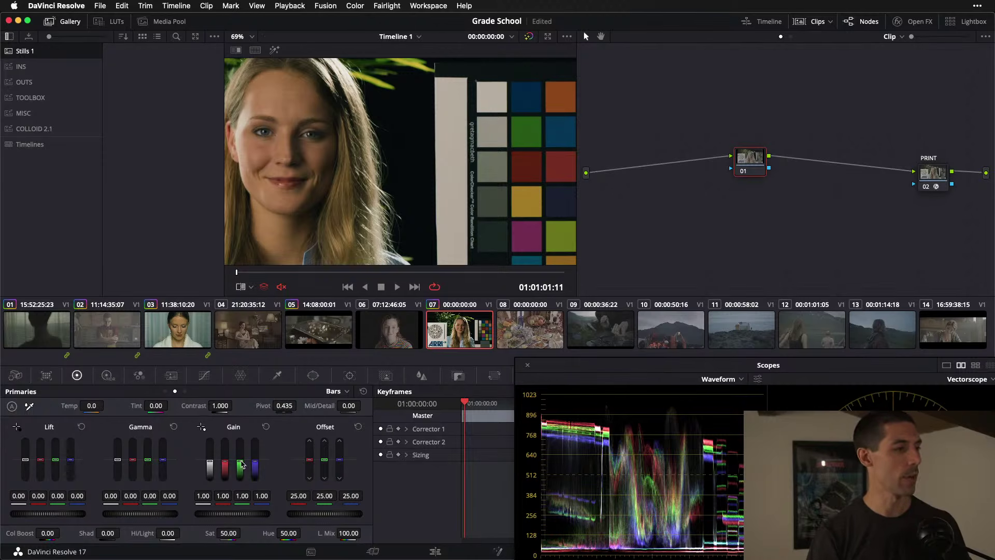
{"action": "left_click_drag", "start_coordinate": [241, 464], "coordinate": [240, 464]}
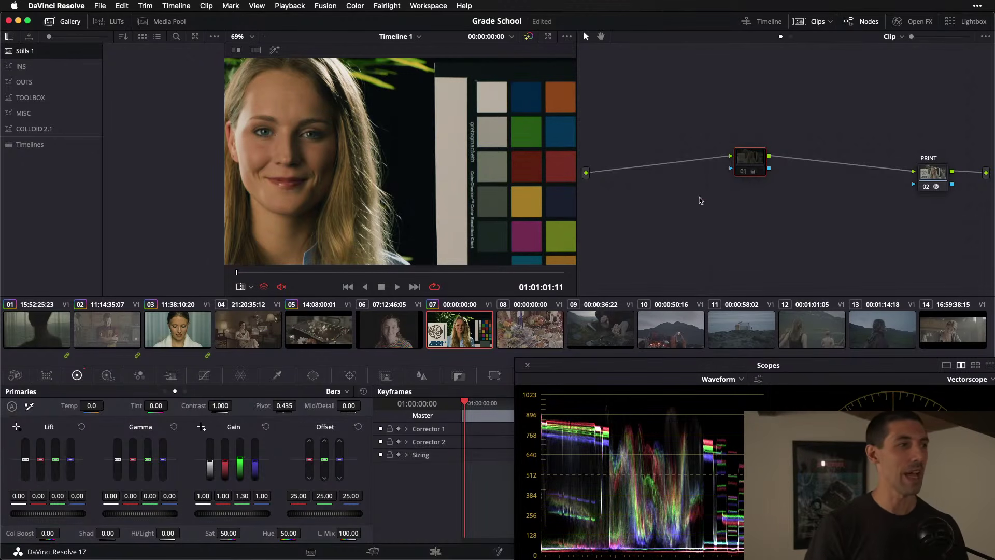
- Insert a serial node ahead of the disabled node and set its primaries saturation to 68.60
{"action": "key", "text": "shift+s"}
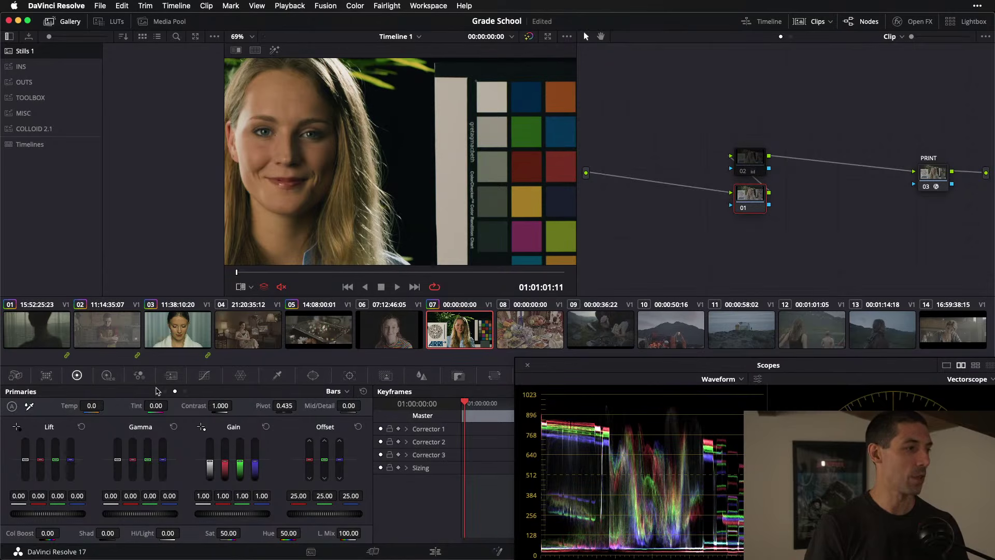
{"action": "left_click", "coordinate": [166, 392]}
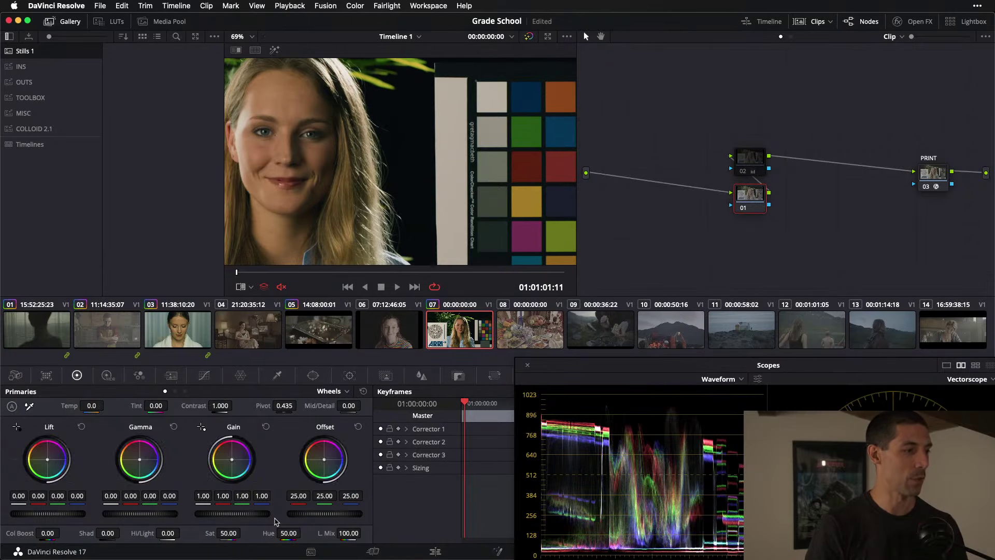
{"action": "left_click_drag", "start_coordinate": [229, 533], "coordinate": [244, 533]}
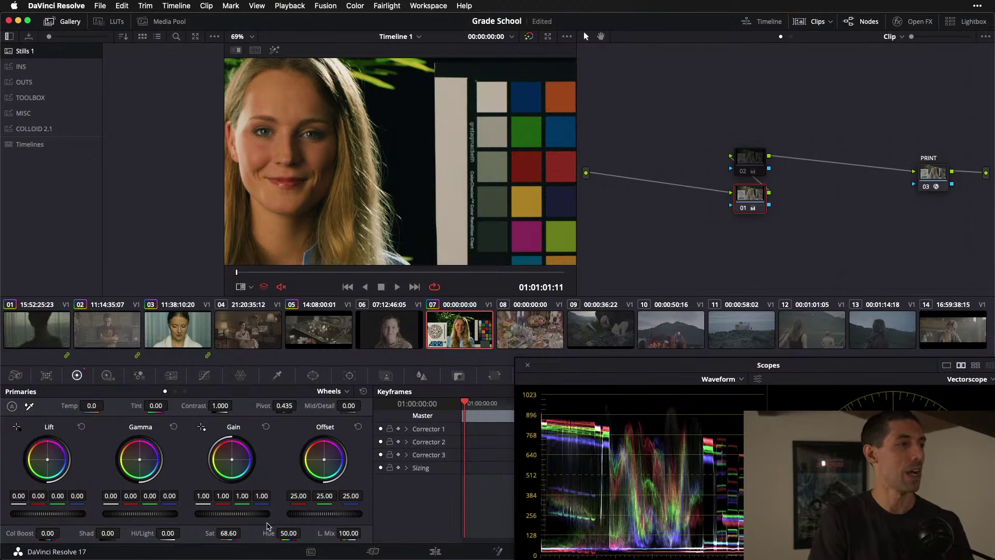
- Delete the added saturation node, save the project, and reposition the remaining disabled node
{"action": "left_click_drag", "start_coordinate": [738, 205], "coordinate": [713, 206]}
{"action": "key", "text": "Delete"}
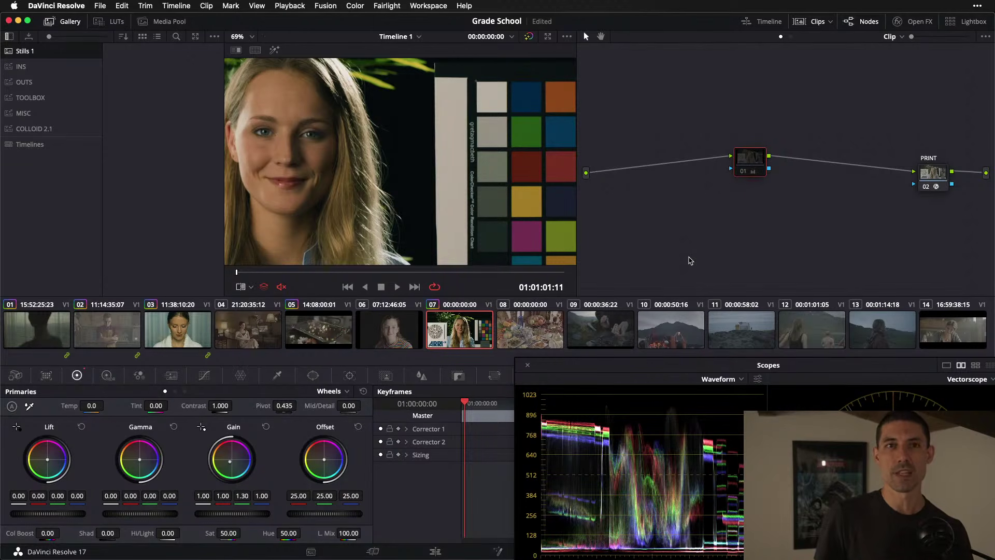
{"action": "key", "text": "super+s"}
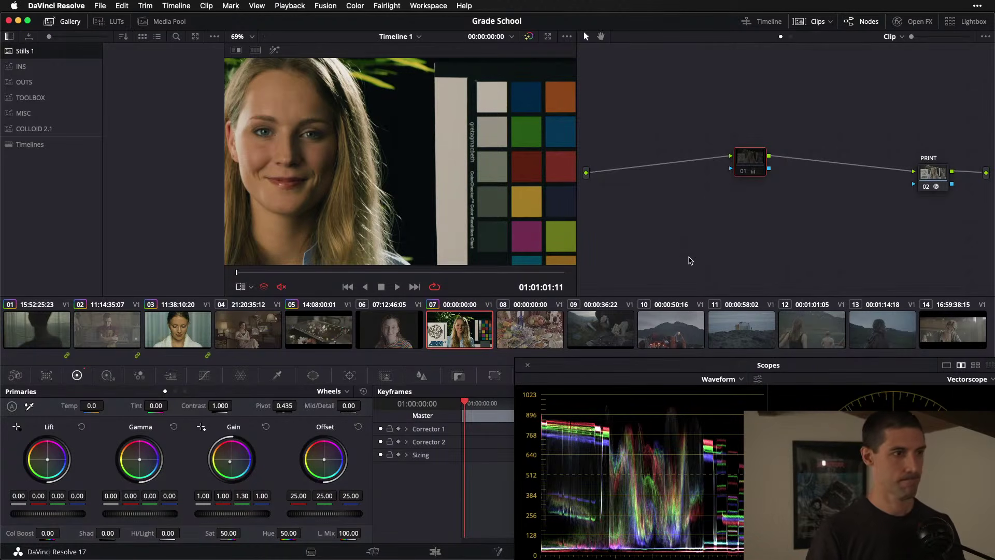
{"action": "left_click_drag", "start_coordinate": [759, 172], "coordinate": [752, 180]}
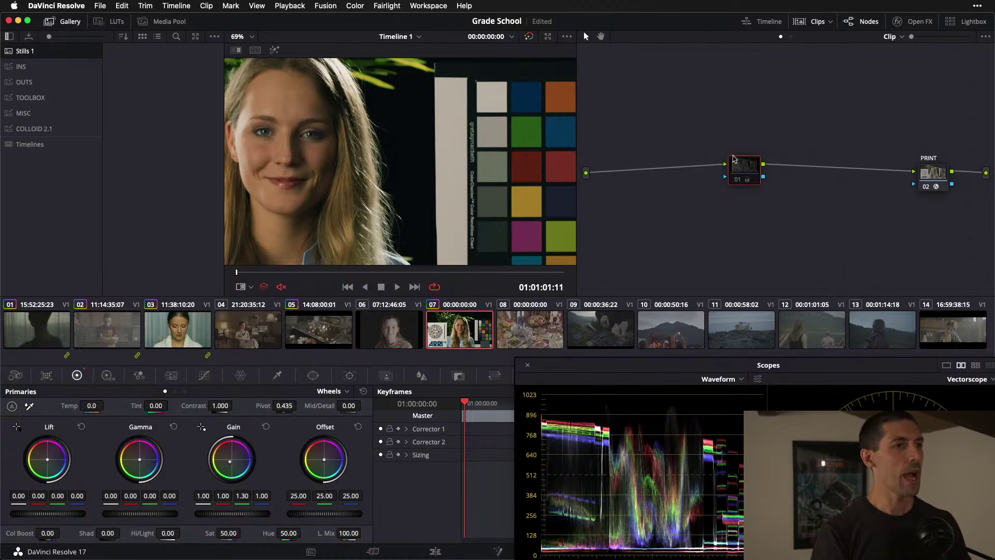
- Delete the disabled node ahead of PRINT and fit the whole image in the viewer
{"action": "left_click_drag", "start_coordinate": [740, 157], "coordinate": [734, 168]}
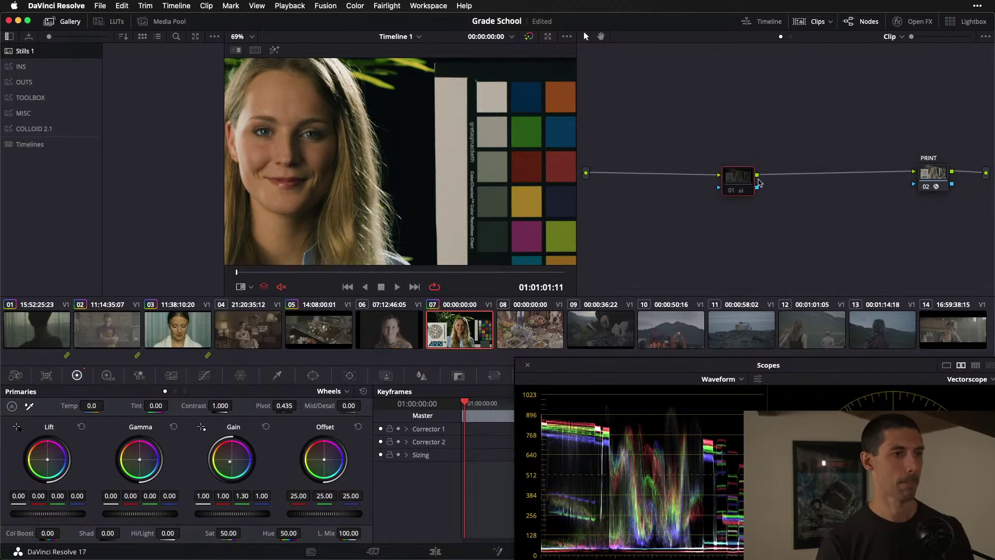
{"action": "left_click_drag", "start_coordinate": [745, 176], "coordinate": [736, 170]}
{"action": "key", "text": "Delete"}
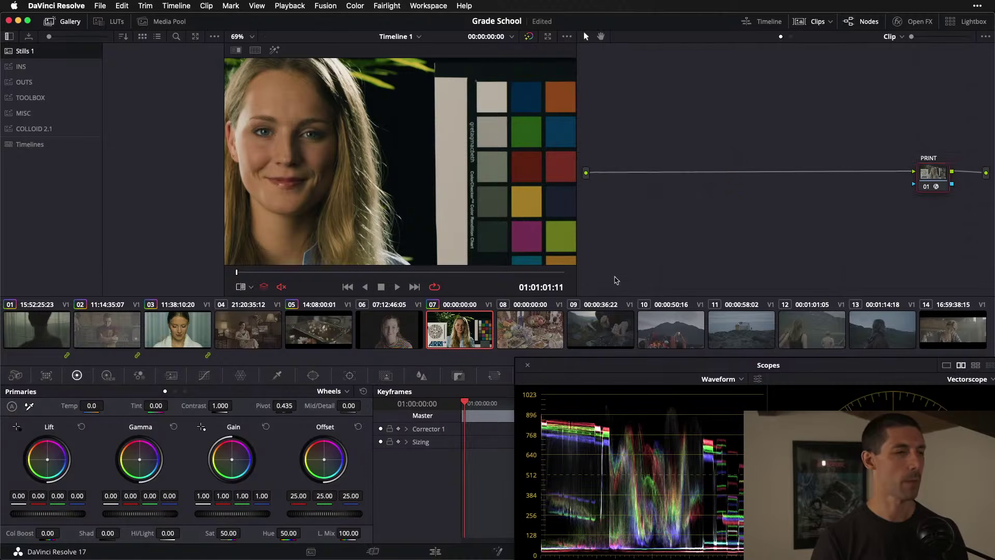
{"action": "key", "text": "super+Tab"}
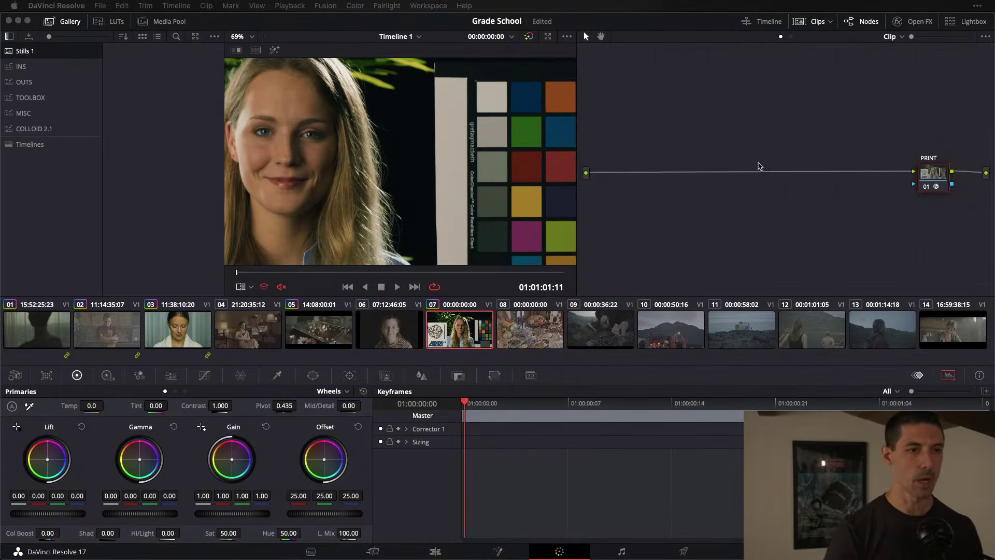
{"action": "left_click", "coordinate": [659, 260]}
{"action": "key", "text": "shift+z"}
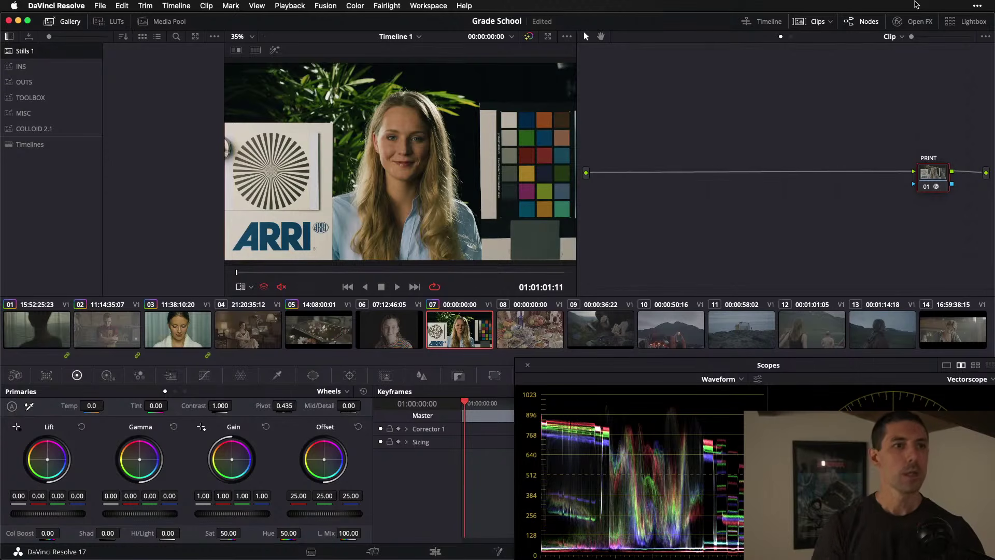
- Reposition the PRINT node, insert a blank serial node ahead of it, save the project, and space the two nodes apart
{"action": "left_click_drag", "start_coordinate": [937, 176], "coordinate": [888, 130]}
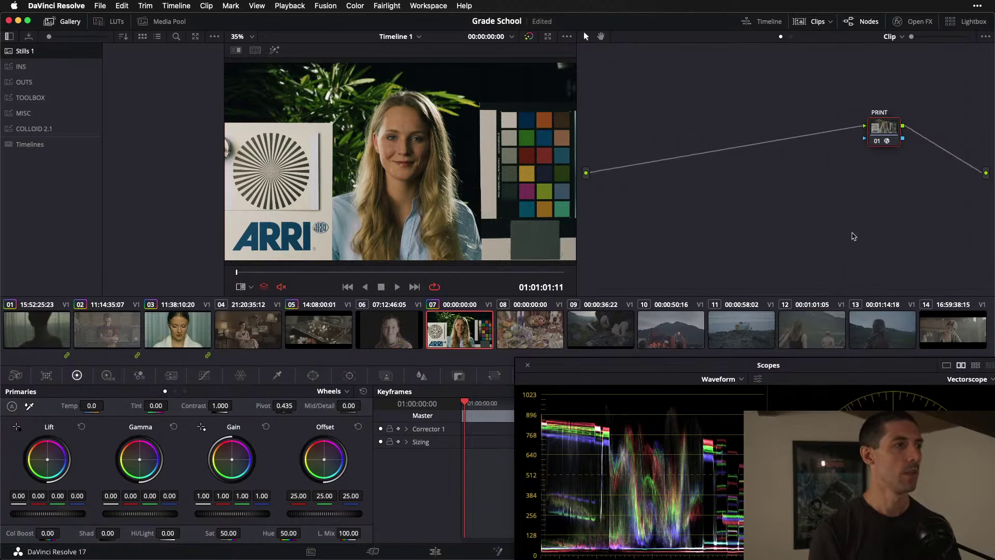
{"action": "key", "text": "alt+s"}
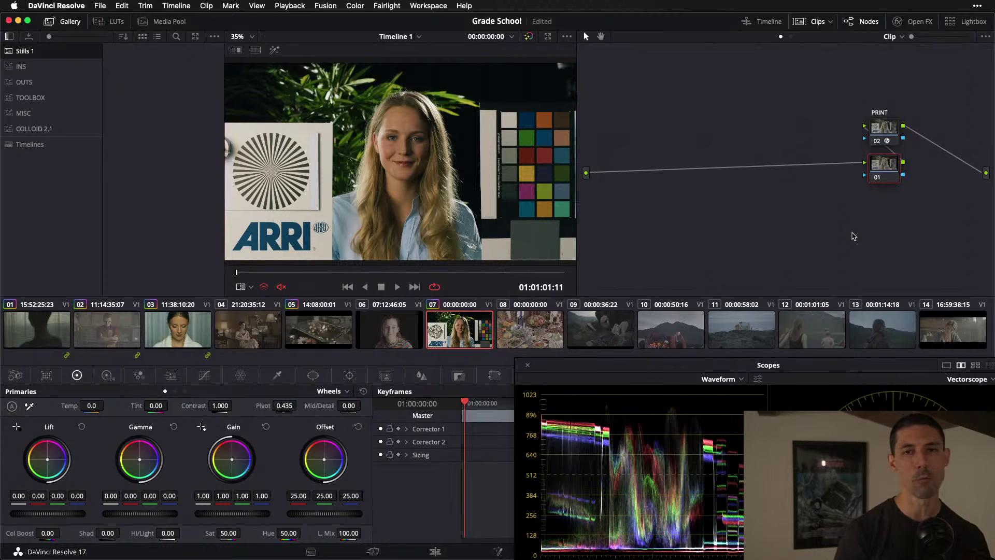
{"action": "key", "text": "super+s"}
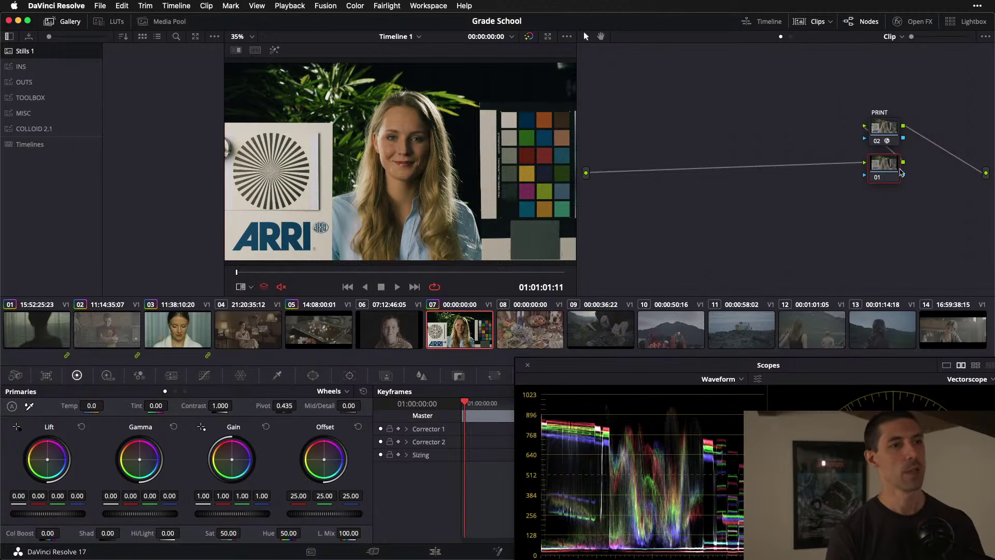
{"action": "left_click_drag", "start_coordinate": [883, 169], "coordinate": [694, 130]}
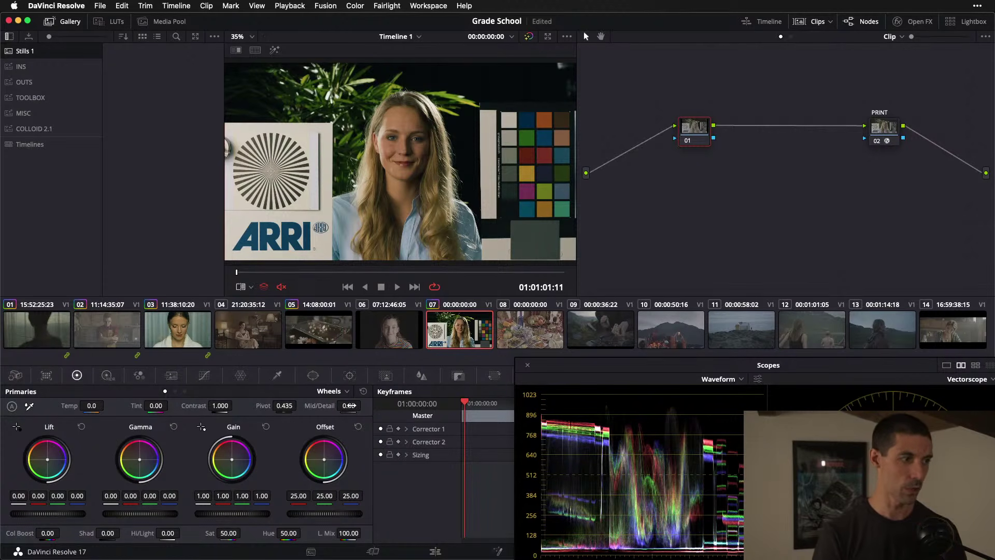
- Try a midtone detail of -29.00 on node 01 and reset the node's adjustment
{"action": "left_click_drag", "start_coordinate": [349, 405], "coordinate": [325, 405]}
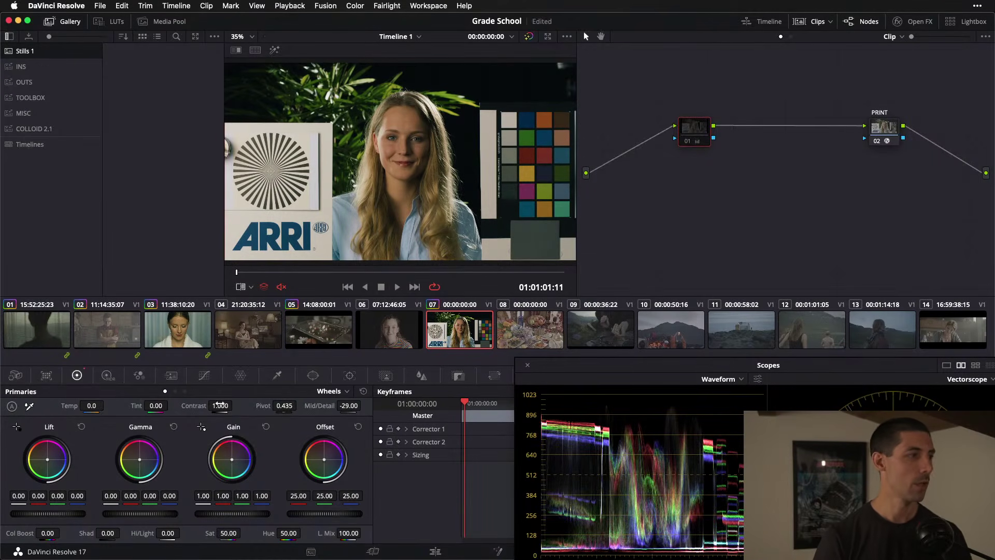
{"action": "left_click", "coordinate": [422, 375]}
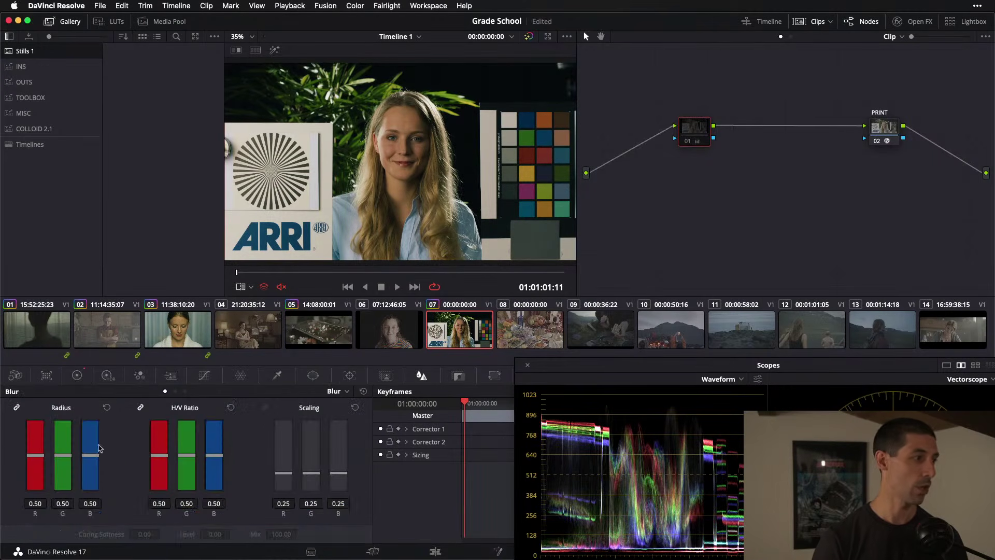
{"action": "left_click_drag", "start_coordinate": [58, 458], "coordinate": [134, 444]}
{"action": "left_click", "coordinate": [363, 390]}
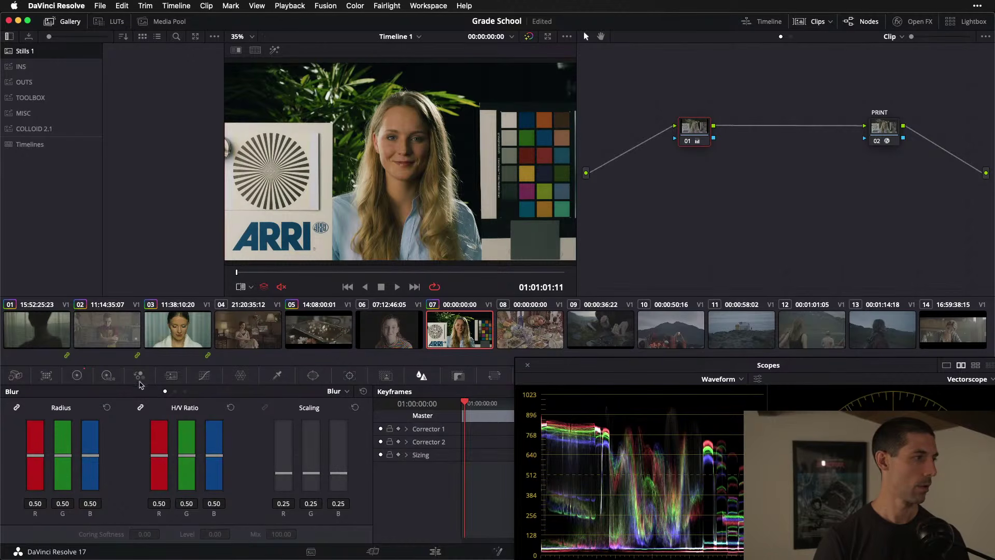
{"action": "left_click", "coordinate": [78, 374]}
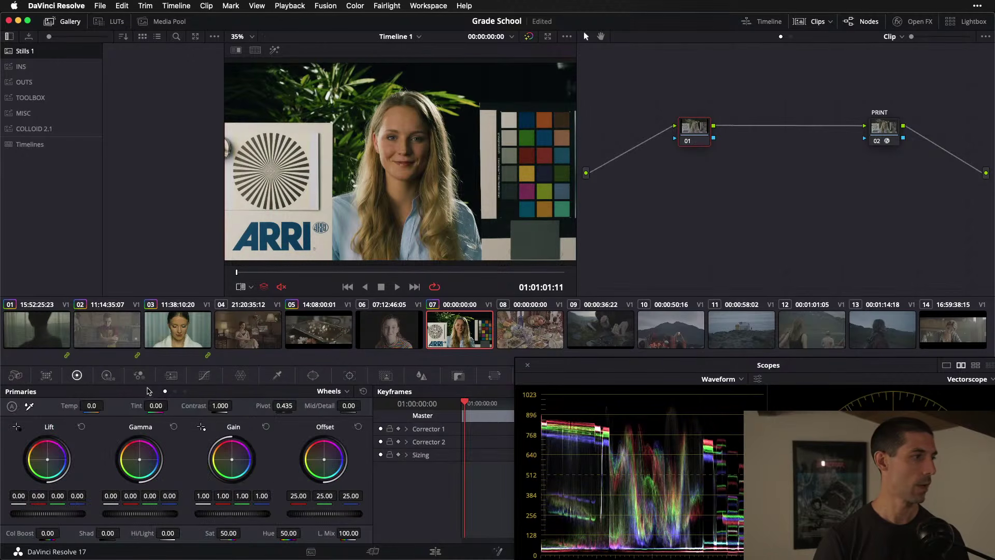
- Try a blur radius of 0.65 on node 01 and delete the node
{"action": "left_click", "coordinate": [139, 375]}
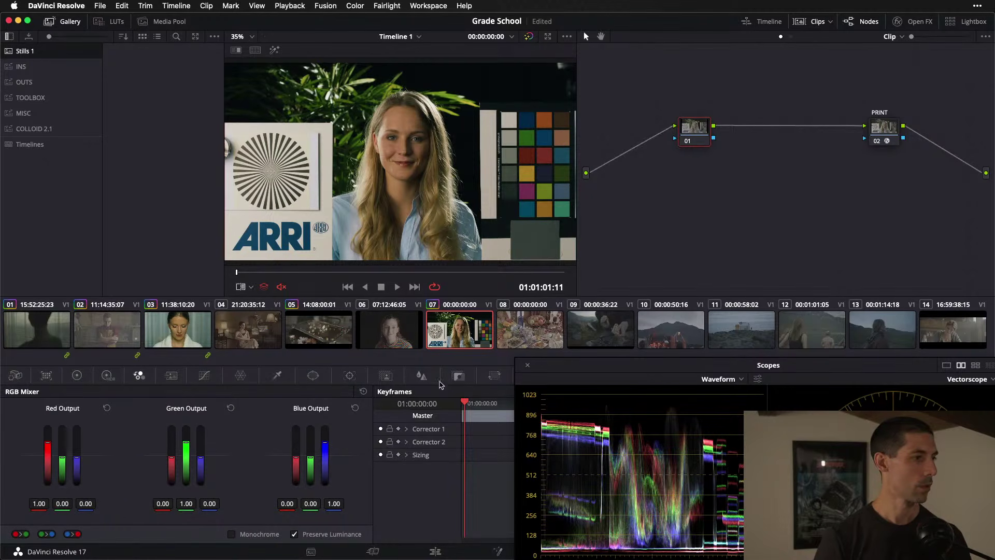
{"action": "left_click", "coordinate": [422, 375]}
{"action": "left_click_drag", "start_coordinate": [83, 446], "coordinate": [83, 442]}
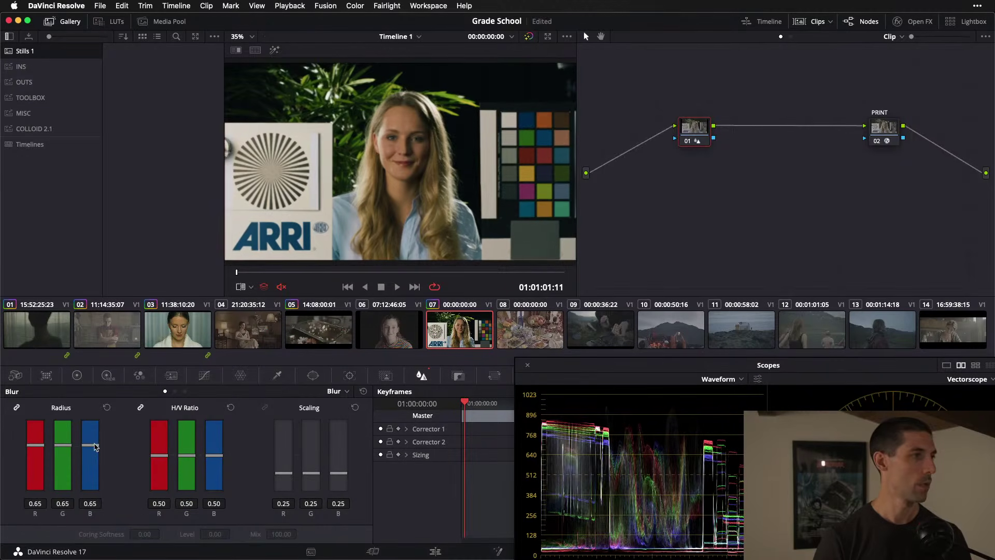
{"action": "key", "text": "Delete"}
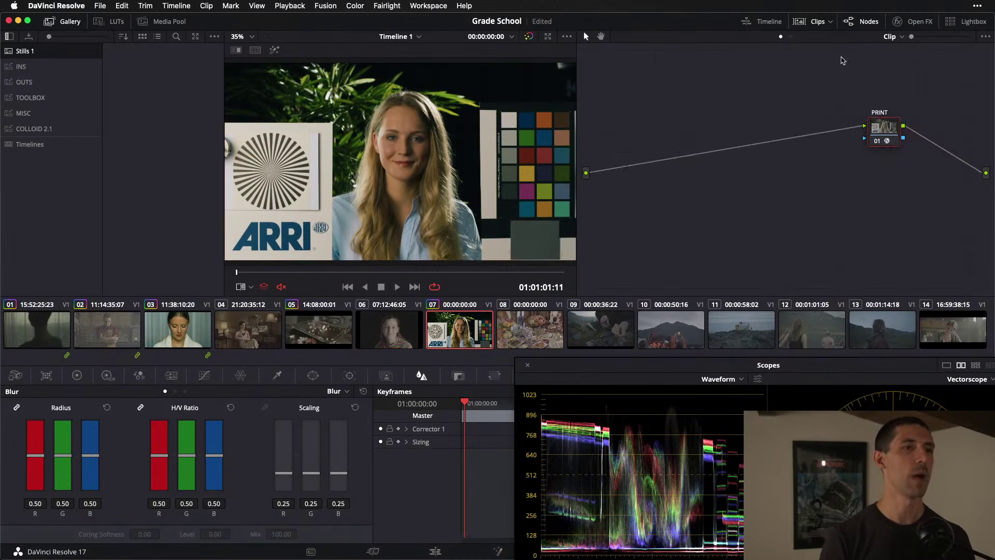
- Insert a serial node ahead of PRINT, find Texture Pop by searching "tex", apply it to the new node, and rearrange the graph
{"action": "key", "text": "alt+s"}
{"action": "left_click", "coordinate": [918, 24]}
{"action": "left_click", "coordinate": [900, 56]}
{"action": "type", "text": "tes"}
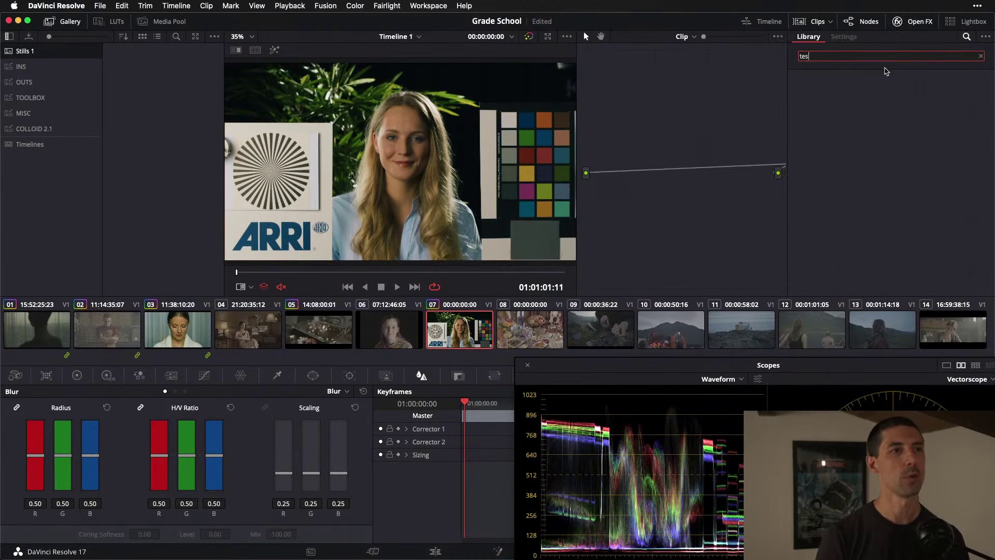
{"action": "key", "text": "BackSpace"}
{"action": "type", "text": "x"}
{"action": "left_click_drag", "start_coordinate": [850, 98], "coordinate": [722, 127]}
{"action": "left_click_drag", "start_coordinate": [808, 99], "coordinate": [615, 87]}
{"action": "left_click_drag", "start_coordinate": [695, 175], "coordinate": [737, 190]}
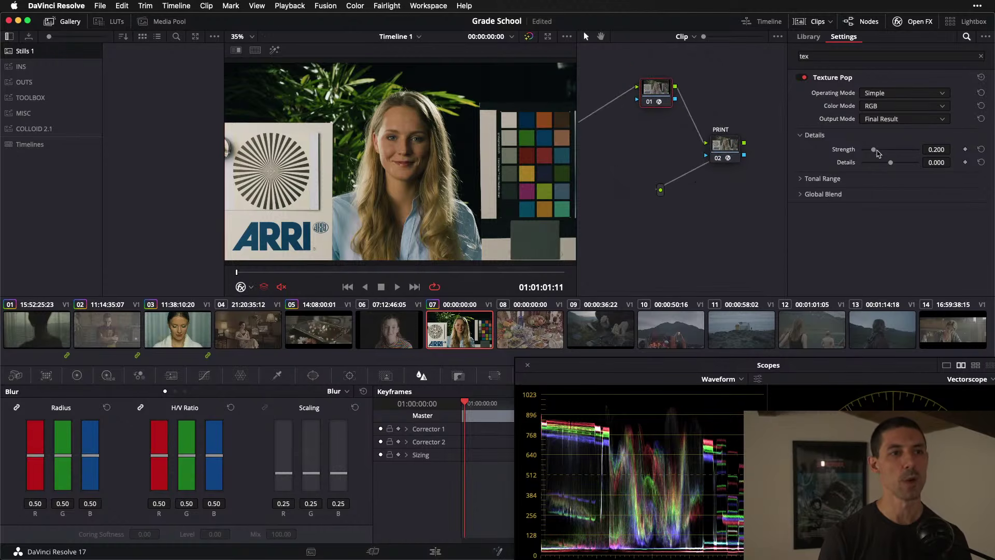
- Try Texture Pop with strength 1.000 and details -0.046, and return the strength to 0.200
{"action": "left_click_drag", "start_coordinate": [876, 151], "coordinate": [897, 165]}
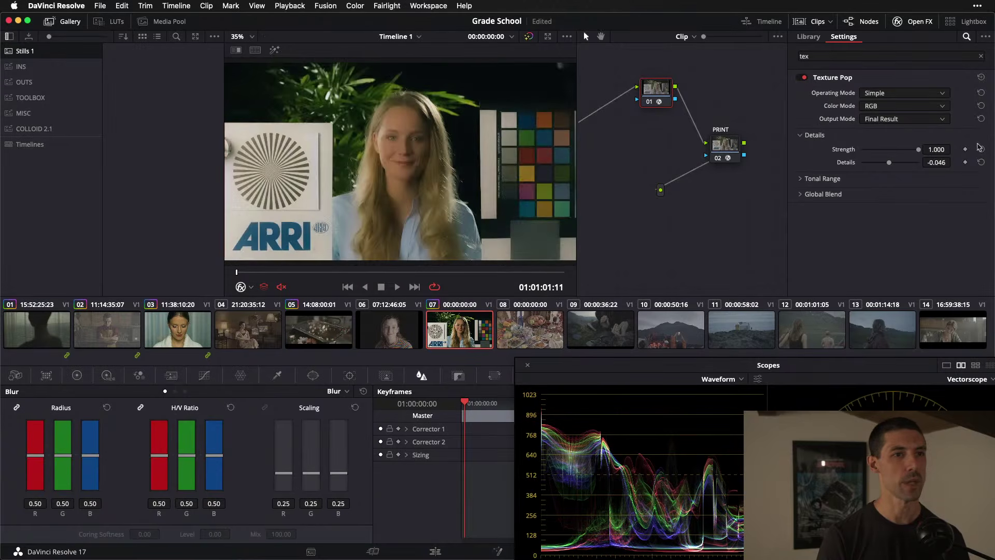
{"action": "left_click", "coordinate": [936, 149]}
{"action": "type", "text": "0.2"}
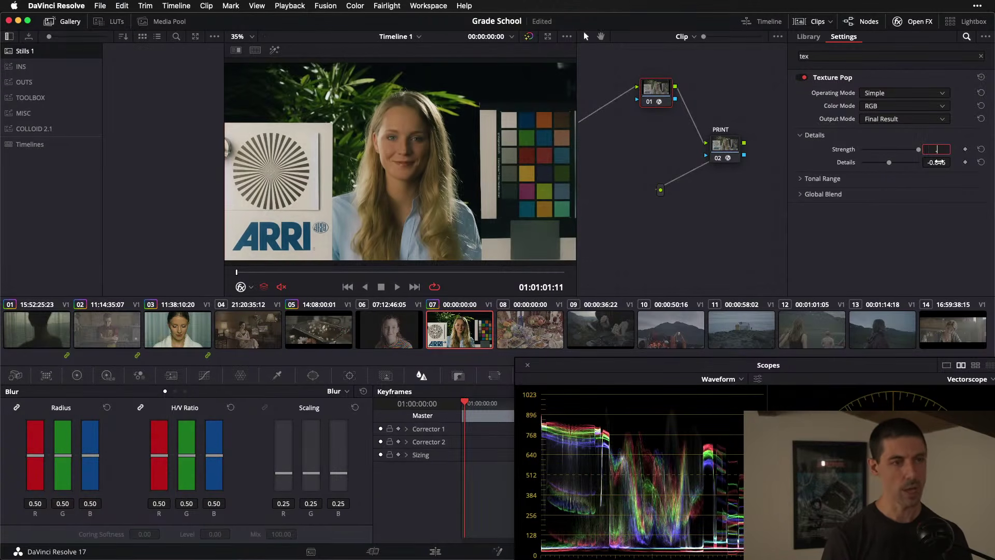
{"action": "key", "text": "Return"}
- Switch Texture Pop to Advanced mode and set Rough to 0.578, Coarse to 0.266, Medium to -0.560 and Small to 0.193
{"action": "left_click", "coordinate": [901, 93]}
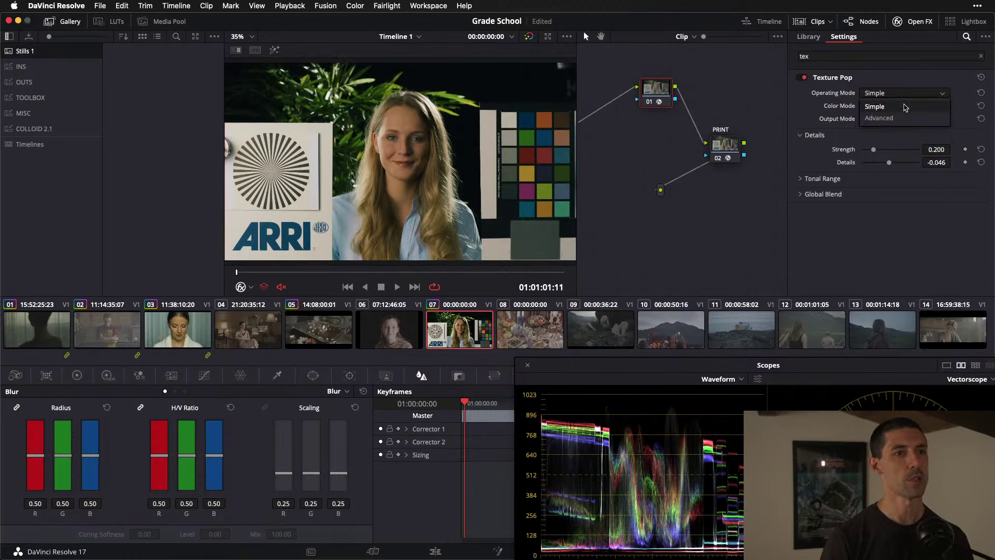
{"action": "left_click", "coordinate": [907, 108]}
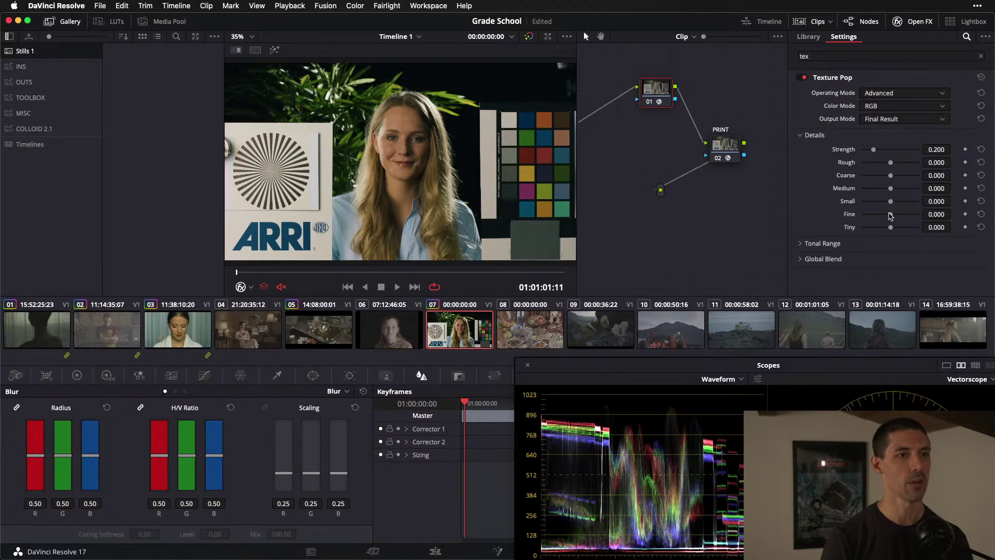
{"action": "left_click_drag", "start_coordinate": [889, 204], "coordinate": [908, 164]}
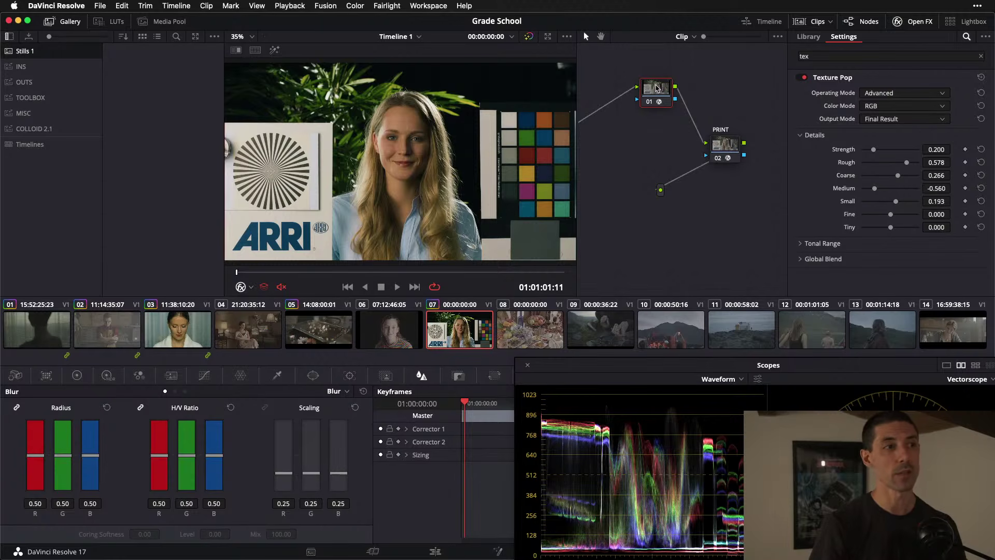
{"action": "left_click", "coordinate": [919, 23]}
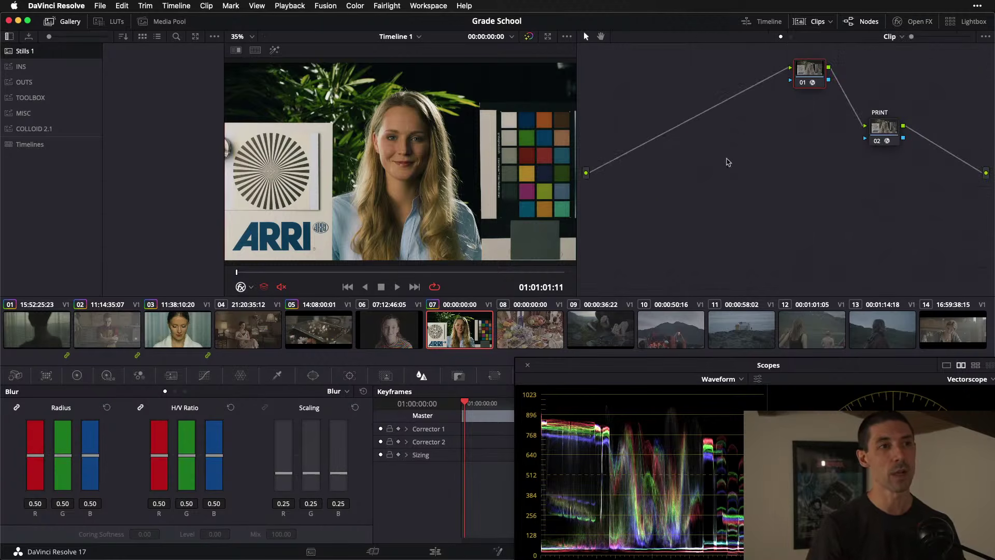
- Reposition the Texture Pop node, add a layer node beneath it, and copy its Texture Pop grade onto the new node
{"action": "left_click_drag", "start_coordinate": [812, 69], "coordinate": [739, 171]}
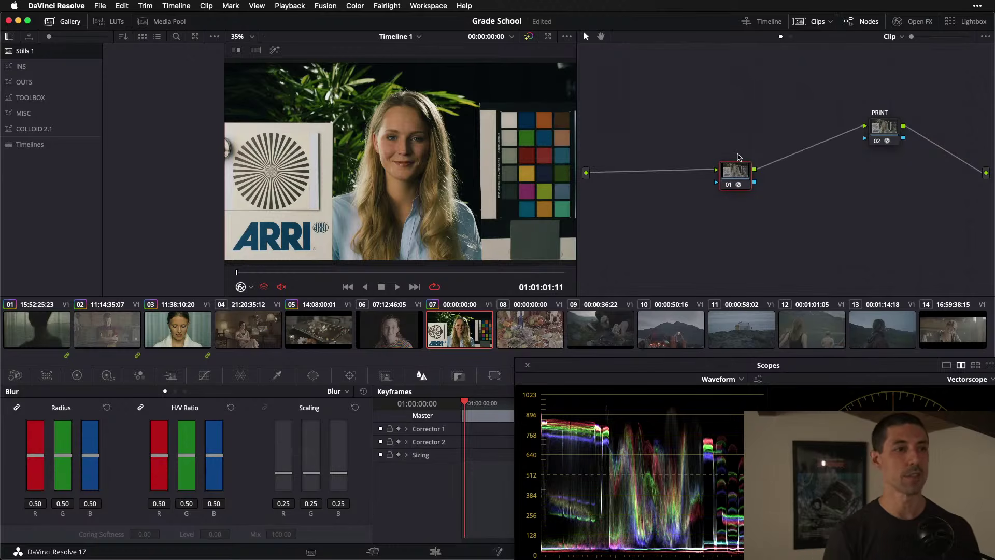
{"action": "key", "text": "alt+l"}
{"action": "left_click", "coordinate": [730, 181]}
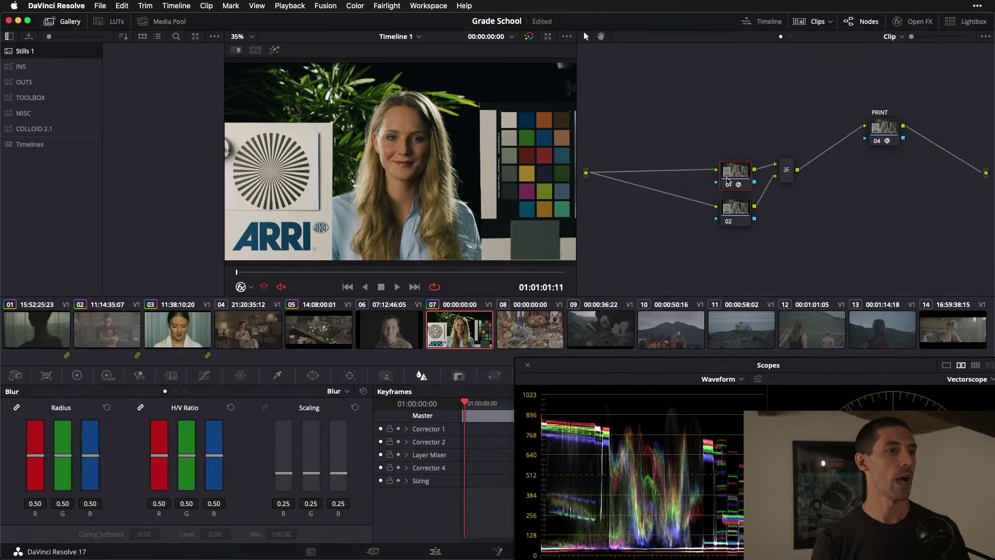
{"action": "left_click", "coordinate": [732, 210]}
{"action": "key", "text": "ctrl+v"}
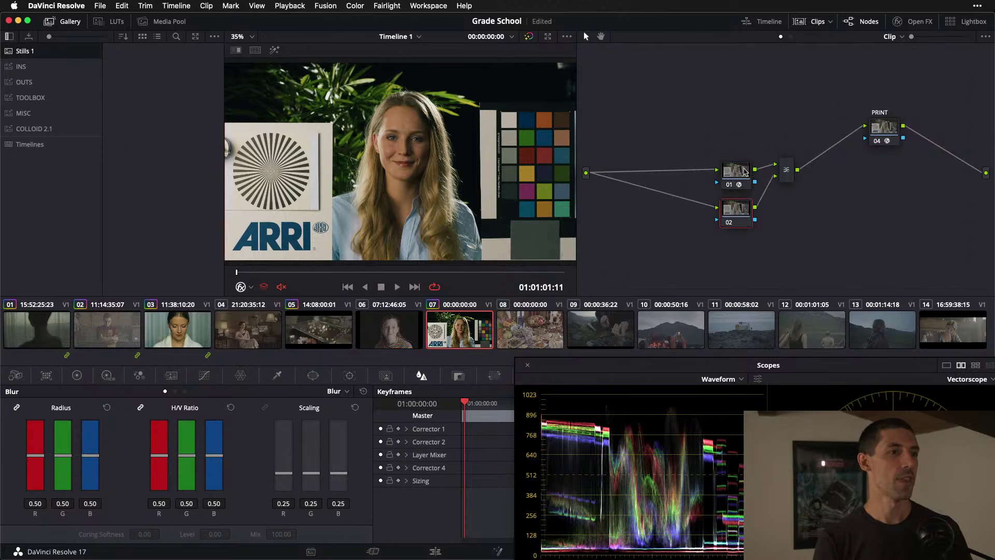
- Remove the OFX plugin from node 01 in the upper layer branch
{"action": "left_click", "coordinate": [740, 175]}
{"action": "right_click", "coordinate": [727, 174]}
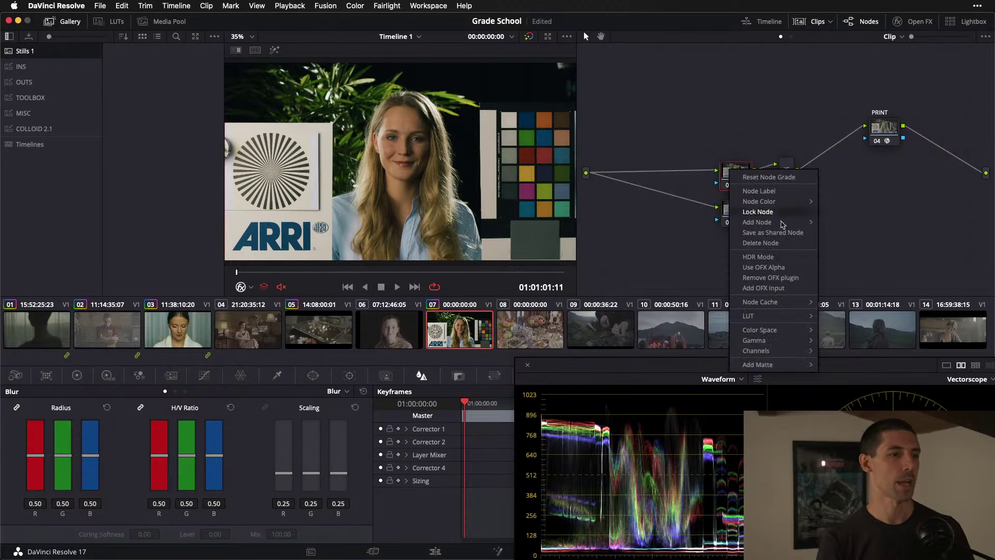
{"action": "left_click", "coordinate": [786, 281]}
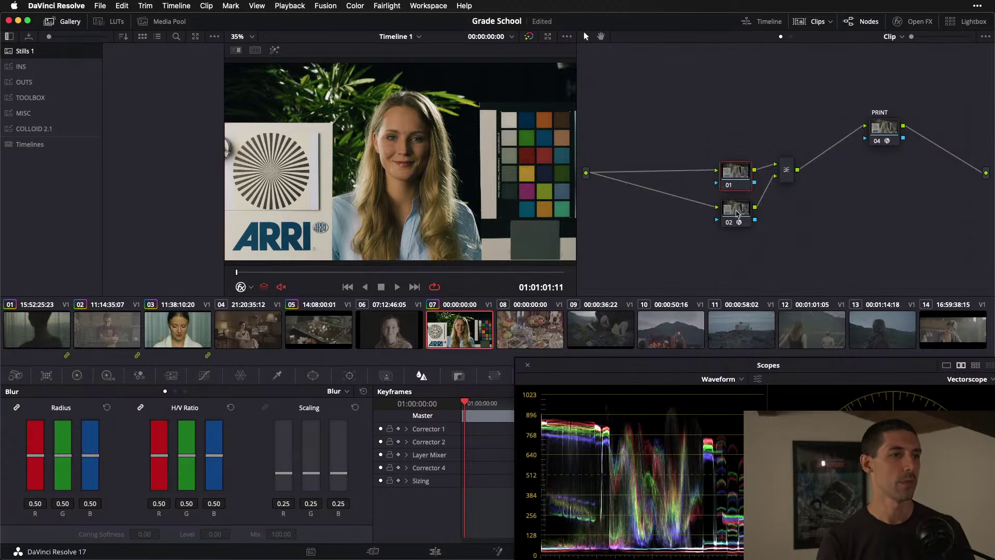
- Set Texture Pop's Small to 0.119 and Coarse to -0.413 on node 02 in the lower layer branch
{"action": "left_click", "coordinate": [735, 210]}
{"action": "left_click", "coordinate": [920, 24]}
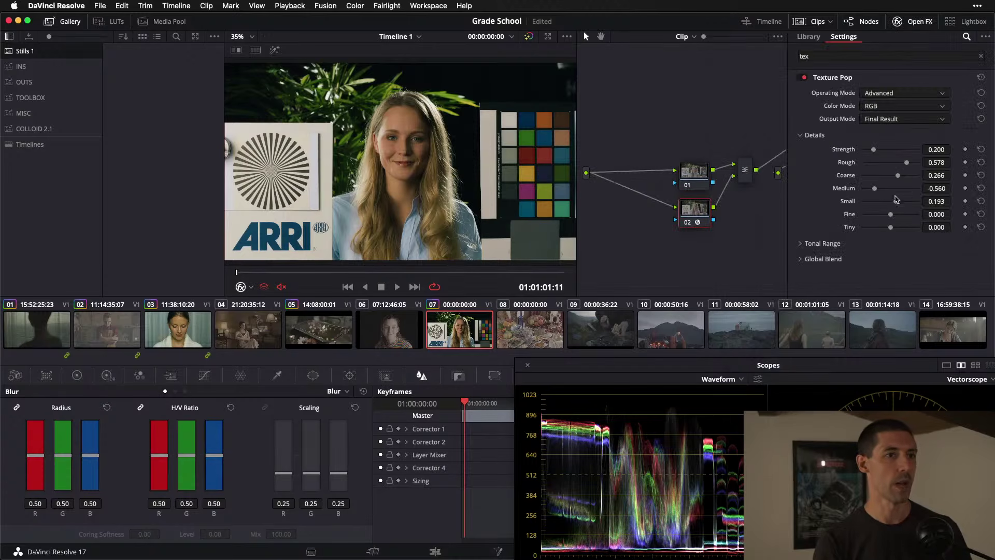
{"action": "left_click_drag", "start_coordinate": [898, 204], "coordinate": [877, 178]}
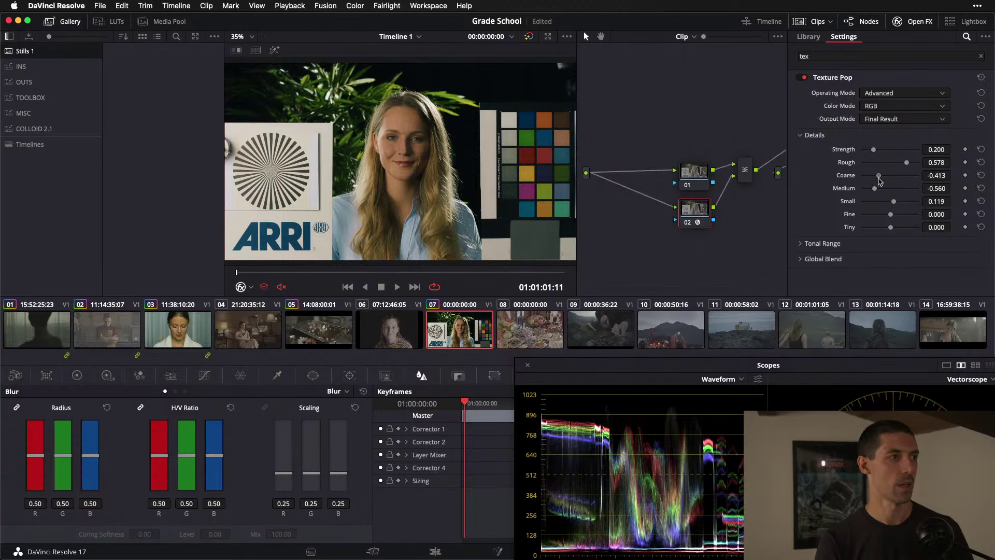
{"action": "left_click", "coordinate": [697, 221]}
{"action": "left_click", "coordinate": [698, 220]}
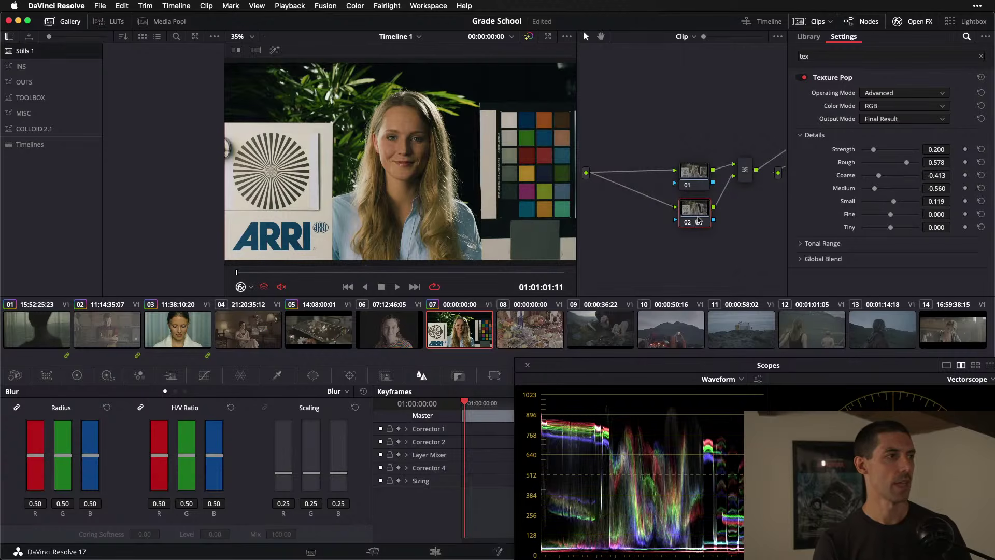
{"action": "left_click", "coordinate": [697, 221]}
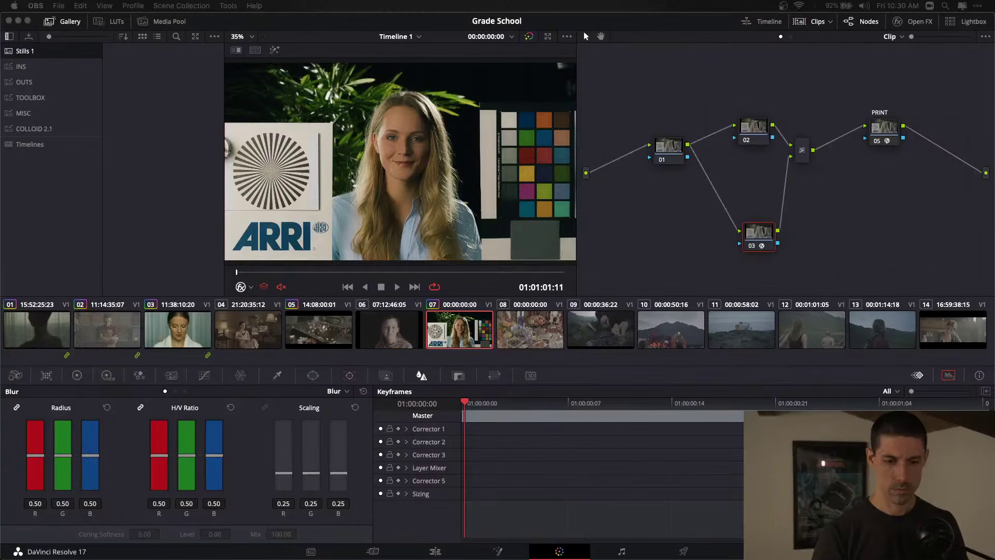
{"action": "key", "text": "super+Tab"}
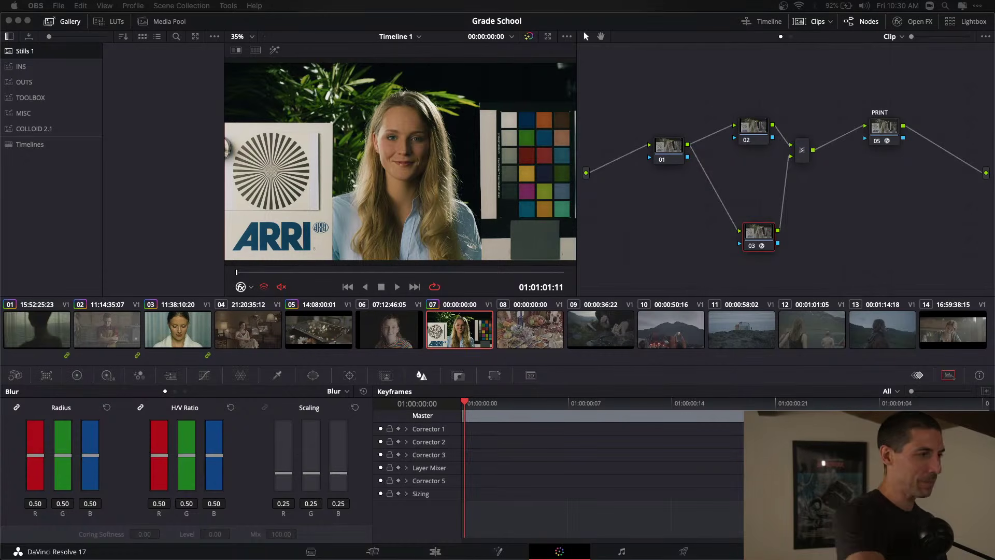
{"action": "key", "text": "super+Tab"}
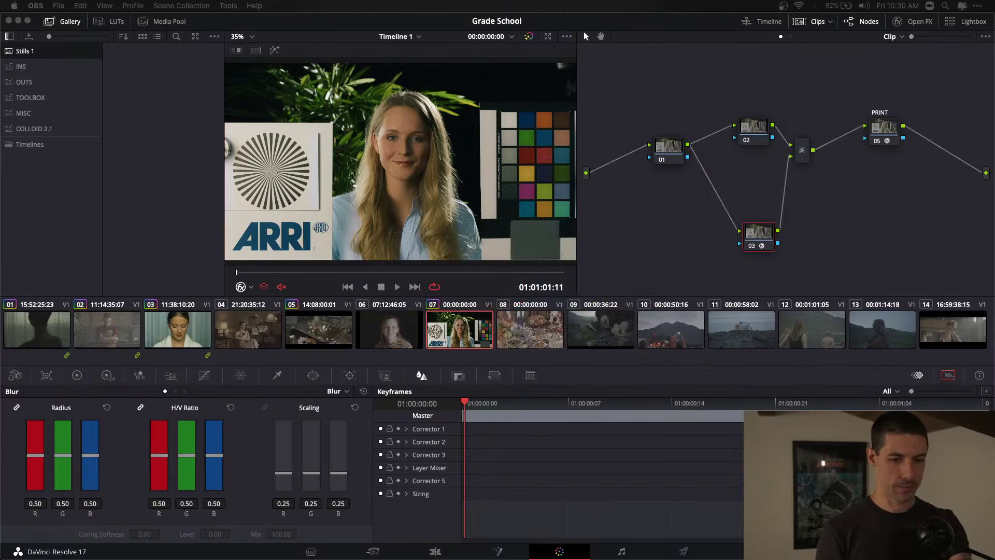
{"action": "key", "text": "super+Tab"}
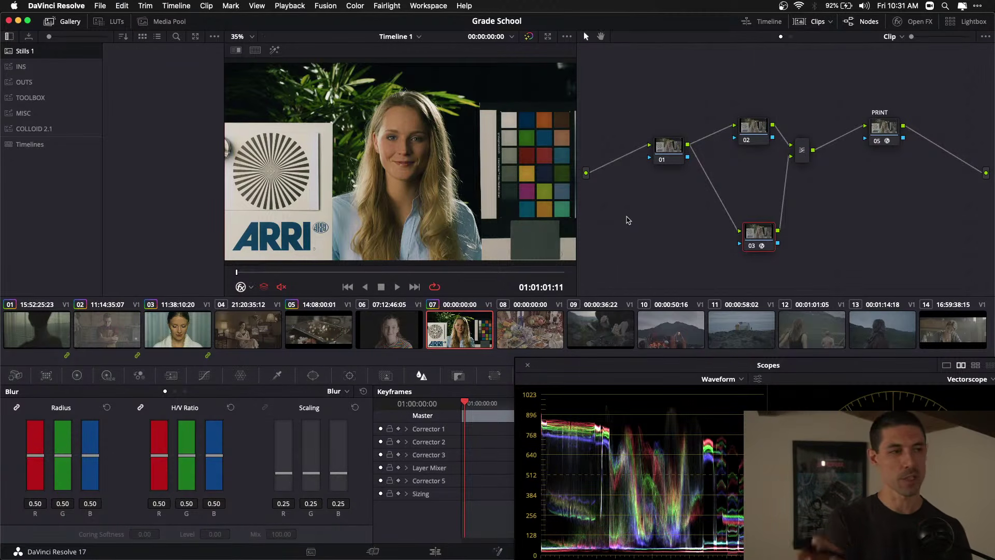
- Spread out node 01, the two layer branch nodes and the layer mixer to make room in the node graph
{"action": "left_click_drag", "start_coordinate": [674, 146], "coordinate": [643, 128]}
{"action": "left_click", "coordinate": [756, 125]}
{"action": "left_click_drag", "start_coordinate": [756, 125], "coordinate": [749, 85]}
{"action": "left_click_drag", "start_coordinate": [803, 151], "coordinate": [853, 174]}
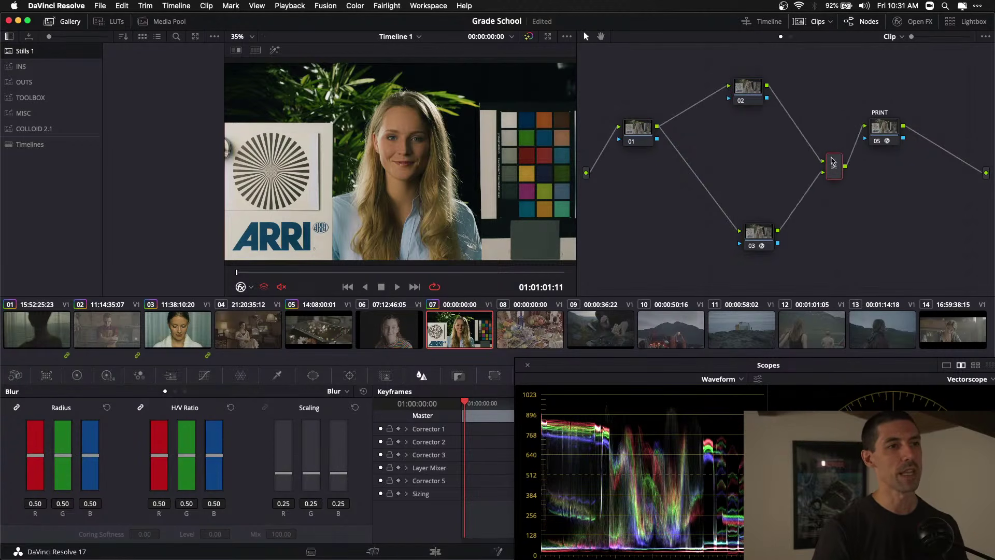
{"action": "left_click", "coordinate": [748, 92]}
{"action": "left_click_drag", "start_coordinate": [747, 92], "coordinate": [761, 86]}
{"action": "left_click_drag", "start_coordinate": [761, 238], "coordinate": [766, 224]}
- Find and launch Bartender 3 through the system search
{"action": "left_click", "coordinate": [945, 5]}
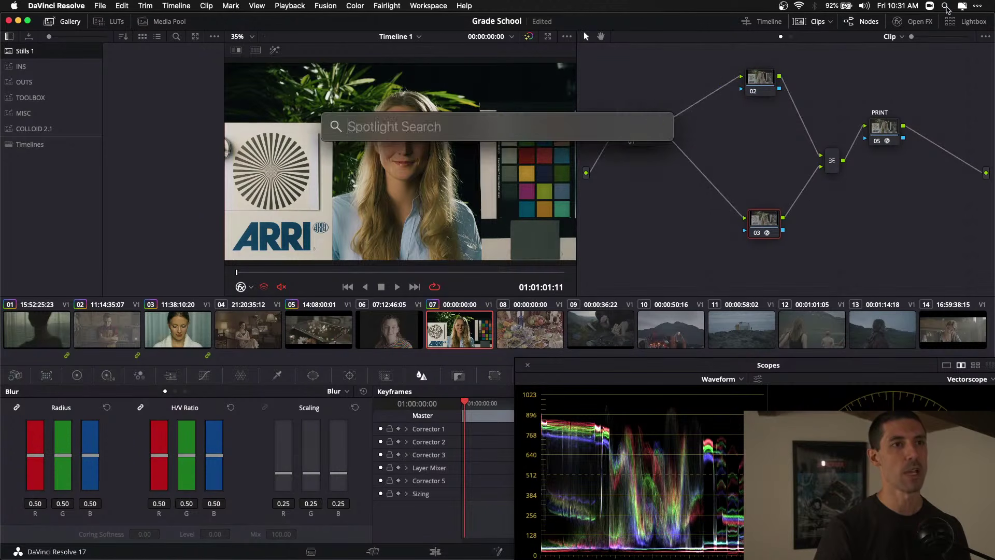
{"action": "type", "text": "bartender 3"}
{"action": "key", "text": "Return"}
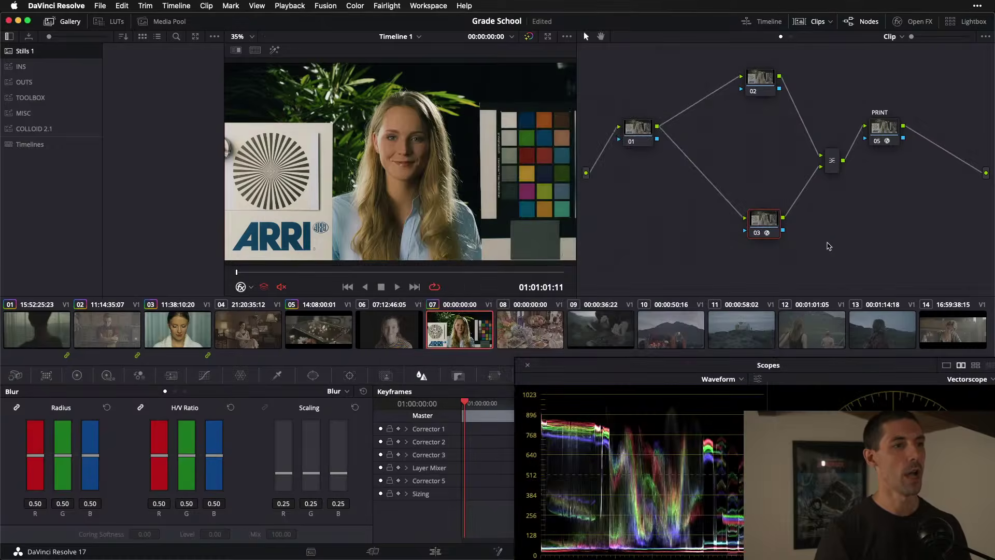
- Add a serial node before the Texture Pop node in the lower branch and position it between node 01 and that node
{"action": "left_click_drag", "start_coordinate": [763, 223], "coordinate": [764, 228]}
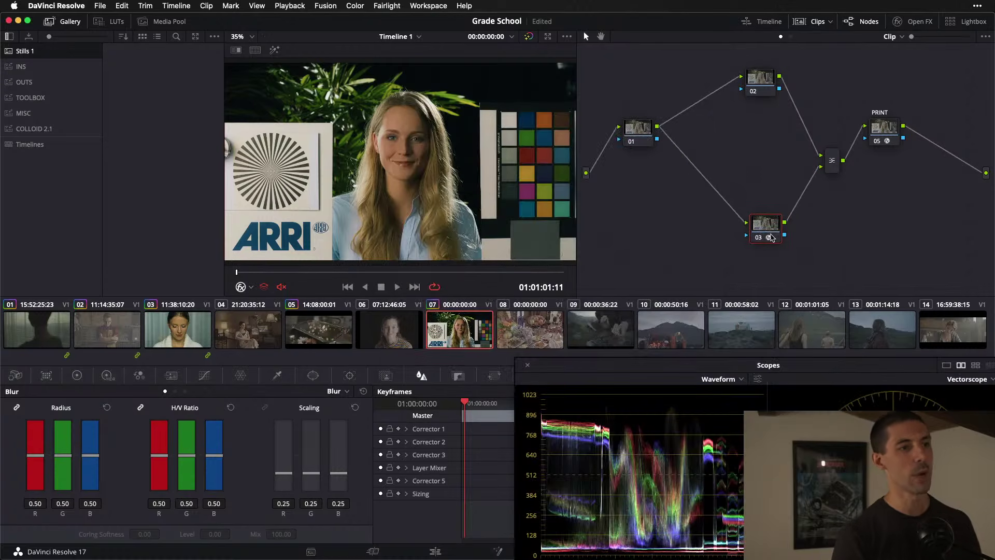
{"action": "key", "text": "shift+s"}
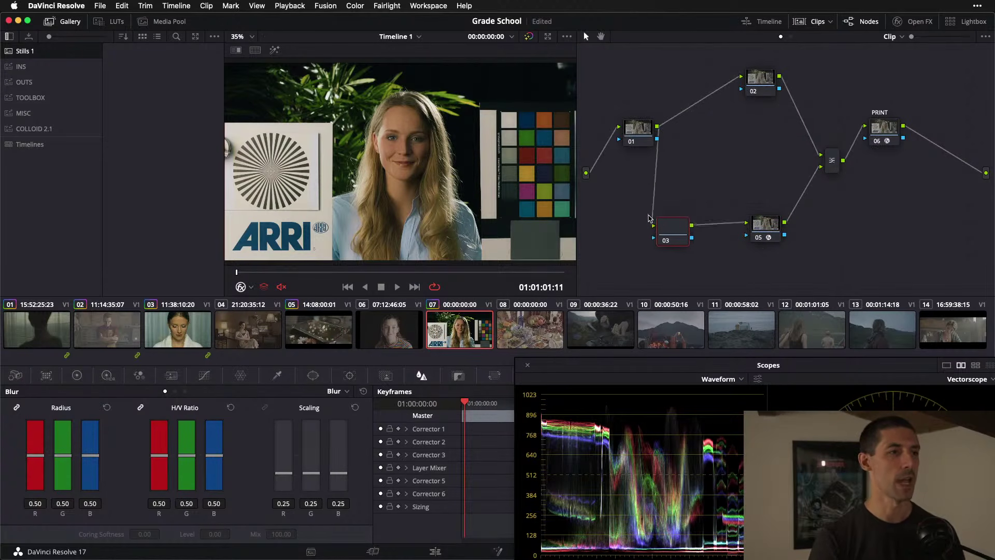
{"action": "left_click_drag", "start_coordinate": [674, 192], "coordinate": [705, 202]}
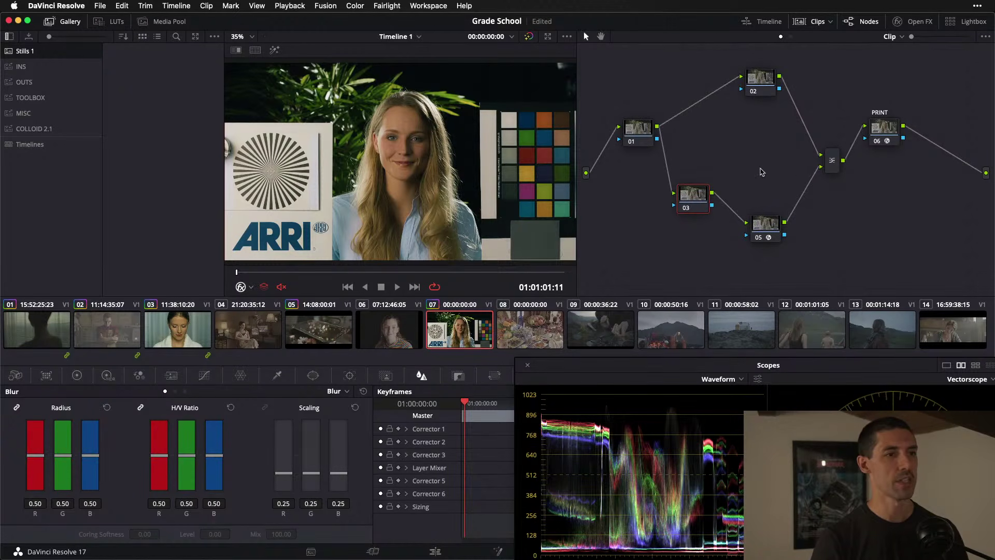
- Check the composite mode set on the layer mixer
{"action": "left_click", "coordinate": [831, 159]}
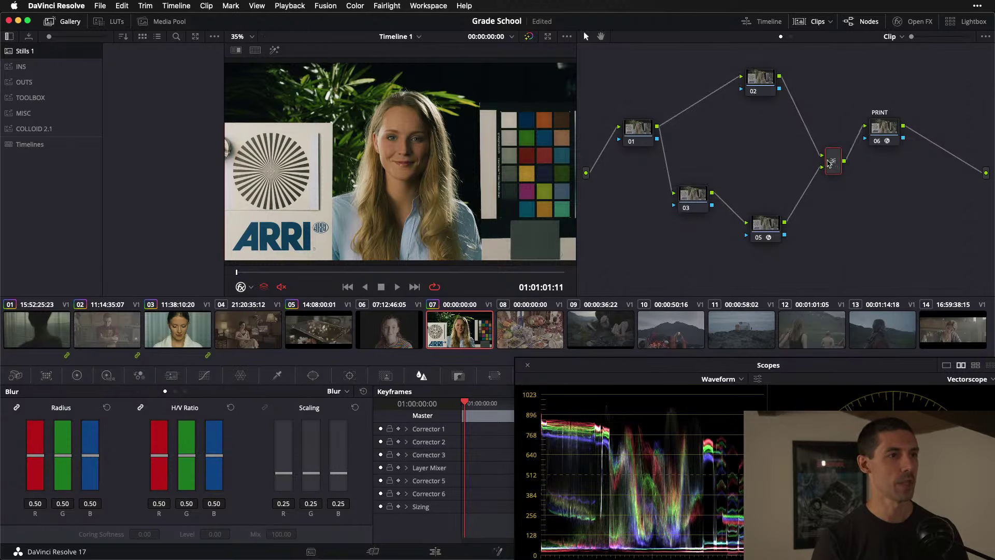
{"action": "left_click", "coordinate": [695, 199]}
{"action": "right_click", "coordinate": [833, 161]}
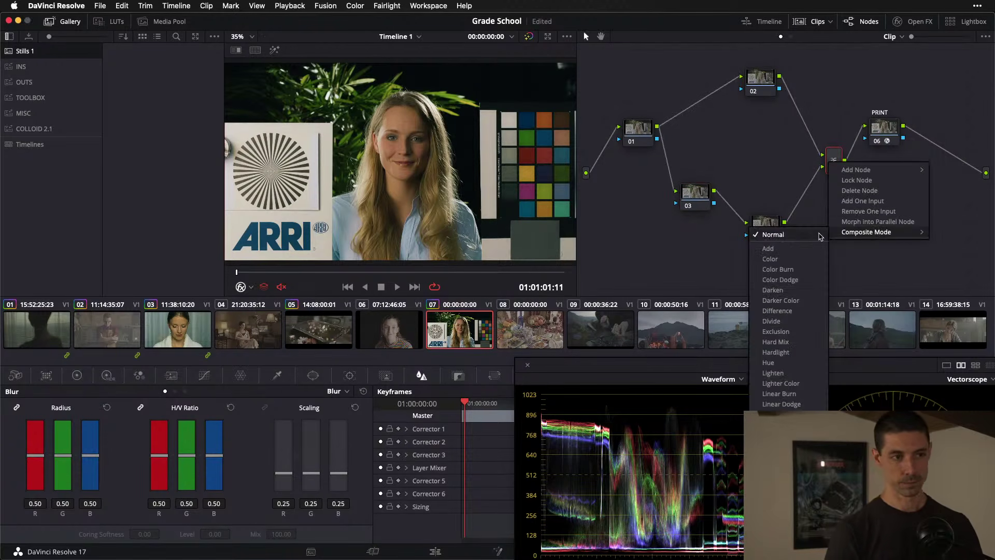
- Qualify the highlights on node 03 with Luminance Low 60 and L. Soft 10, and turn off the highlight view
{"action": "left_click", "coordinate": [694, 200]}
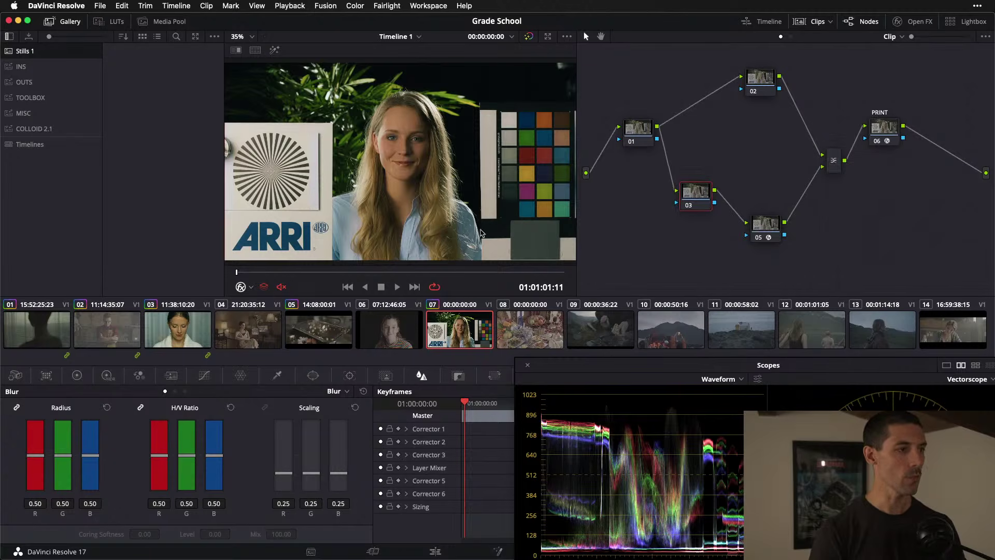
{"action": "left_click", "coordinate": [278, 375]}
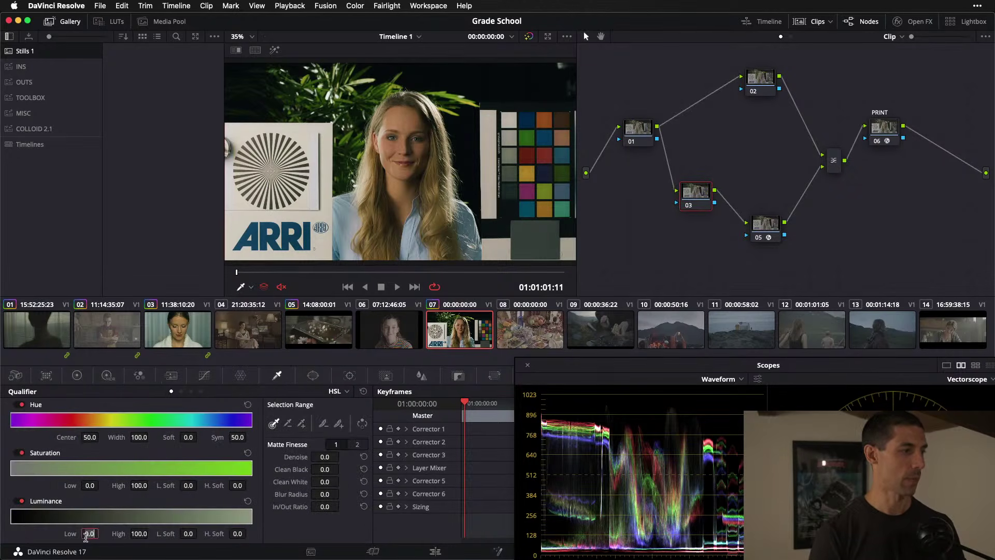
{"action": "key", "text": "Return"}
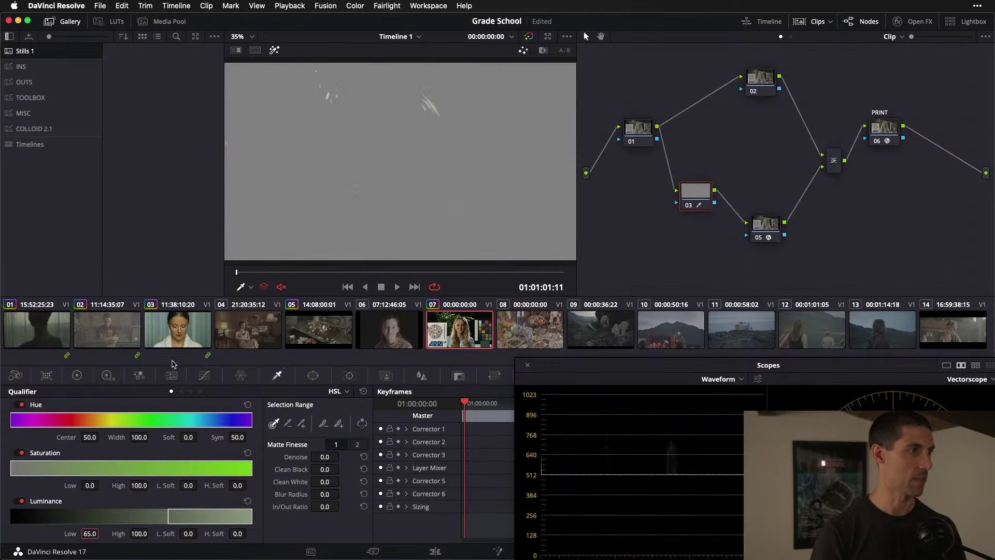
{"action": "type", "text": "60"}
{"action": "key", "text": "Return"}
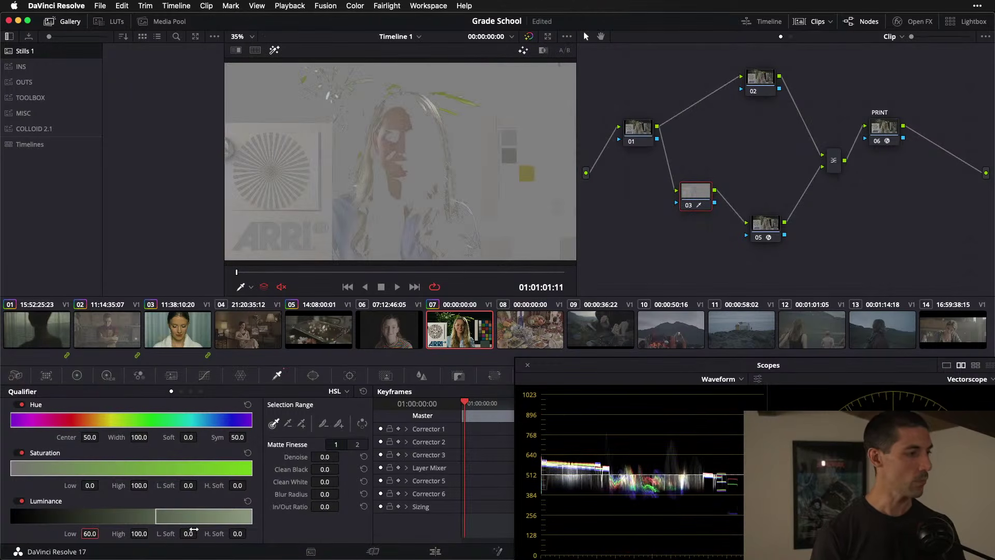
{"action": "left_click", "coordinate": [192, 531]}
{"action": "type", "text": "10"}
{"action": "key", "text": "Return"}
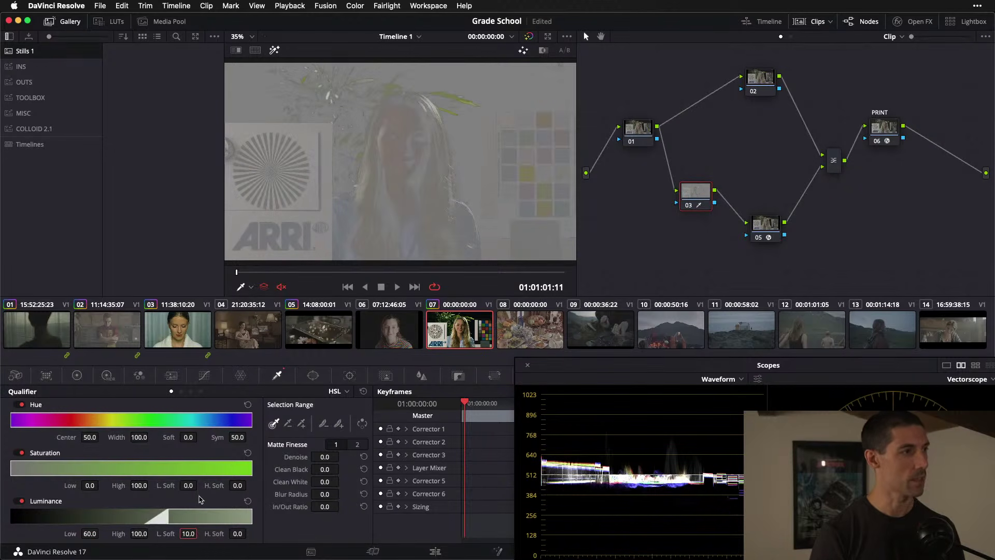
{"action": "key", "text": "shift+h"}
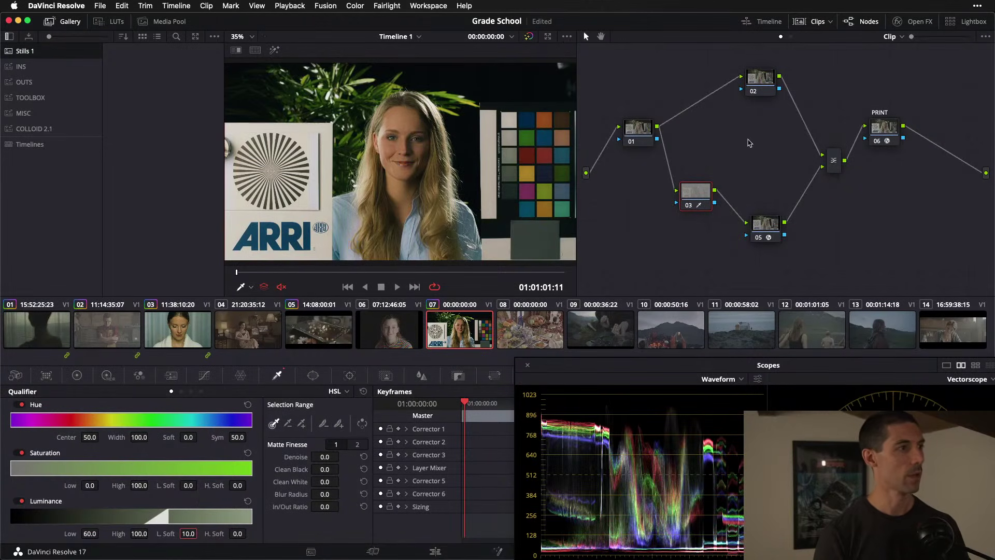
- Connect node 03's key output to the key input of Texture Pop node 05
{"action": "left_click", "coordinate": [767, 237]}
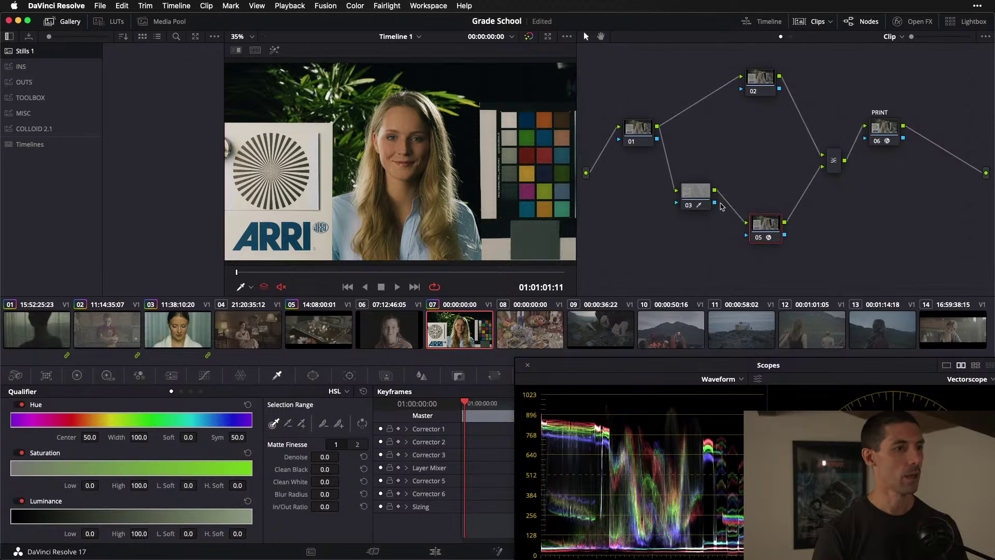
{"action": "left_click_drag", "start_coordinate": [715, 204], "coordinate": [747, 237]}
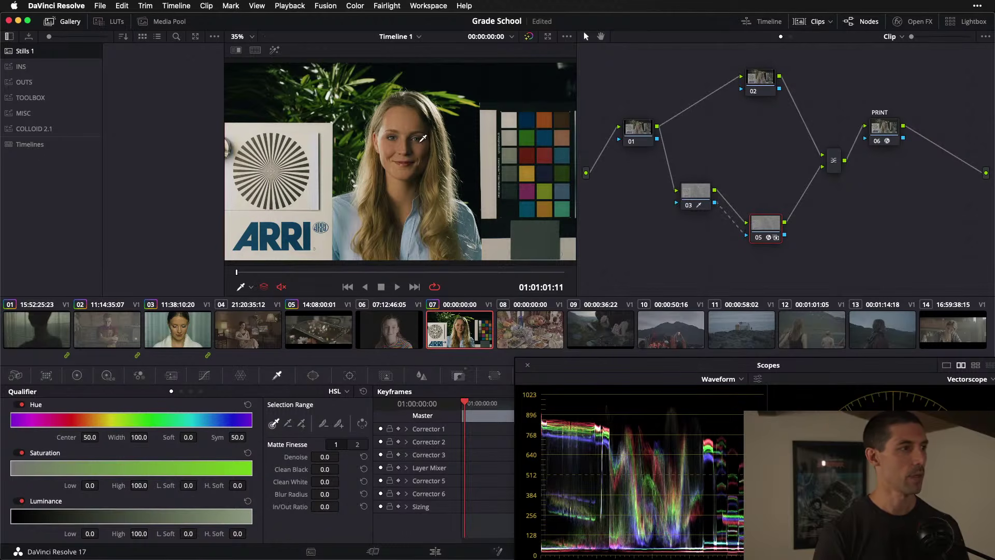
- Compare the woman's hair detail close up with node 05 disabled and enabled
{"action": "scroll", "coordinate": [466, 145], "scroll_direction": "up", "scroll_amount": 5}
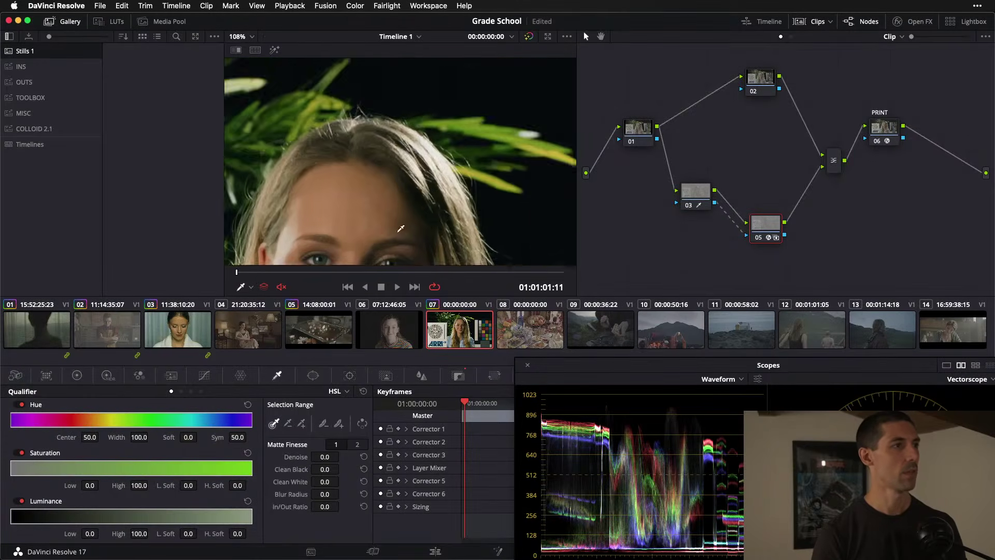
{"action": "scroll", "coordinate": [401, 228], "scroll_direction": "up", "scroll_amount": 5}
{"action": "left_click_drag", "start_coordinate": [760, 223], "coordinate": [765, 221]}
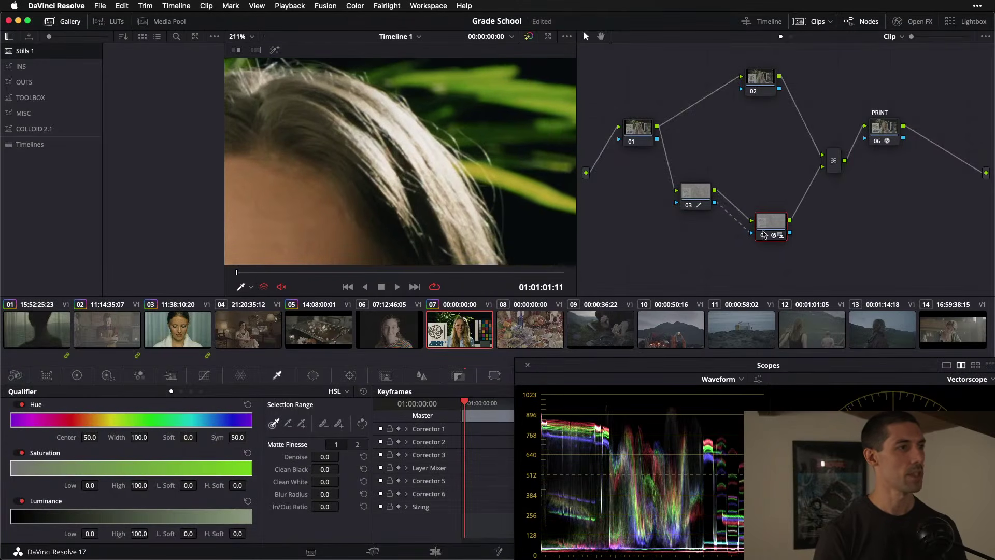
{"action": "key", "text": "super+d"}
{"action": "key", "text": "super+d"}
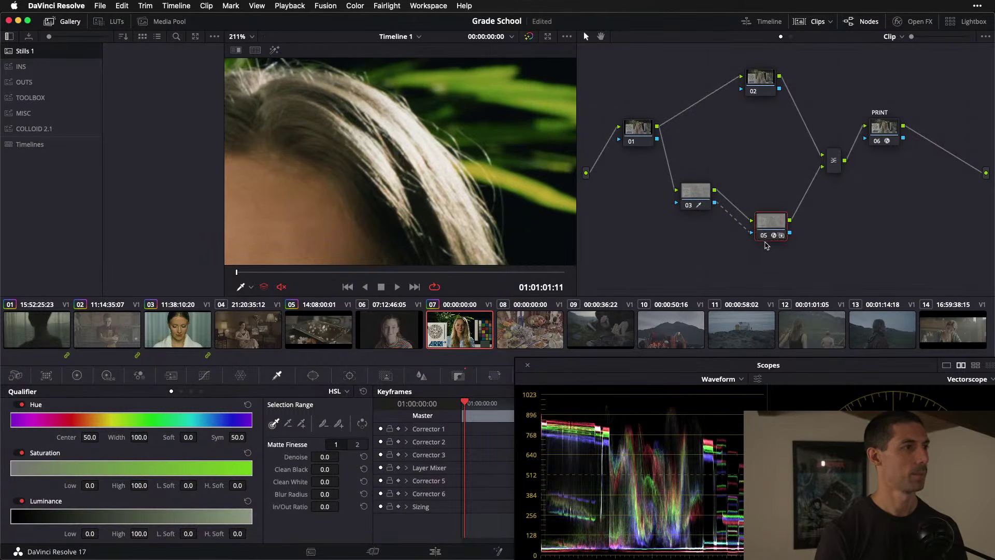
{"action": "key", "text": "super+d"}
{"action": "key", "text": "super+d"}
{"action": "key", "text": "super+d"}
{"action": "key", "text": "super+d"}
{"action": "left_click_drag", "start_coordinate": [779, 227], "coordinate": [777, 226]}
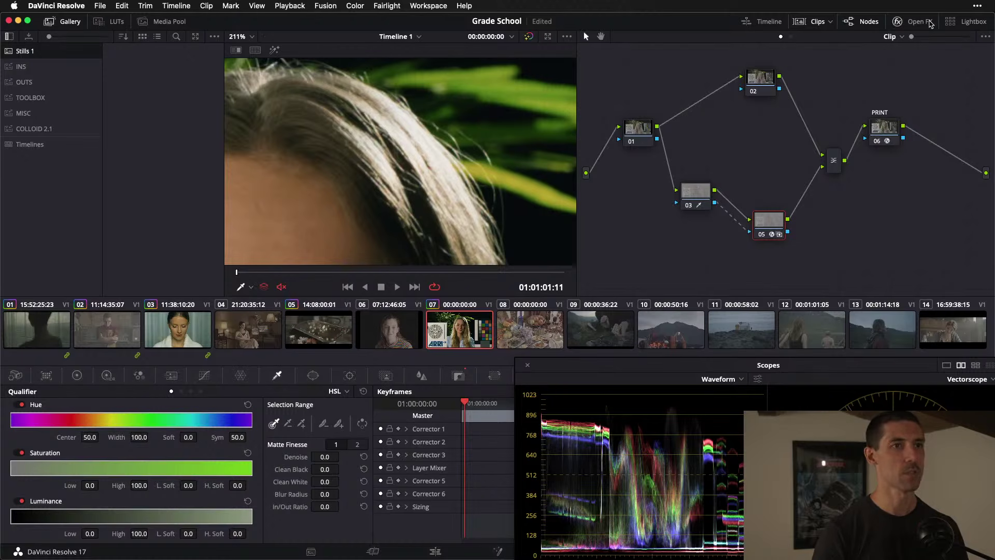
- Set the Texture Pop Strength on node 05 to 0.808 and compare the close-up with the node off and on
{"action": "left_click", "coordinate": [925, 22]}
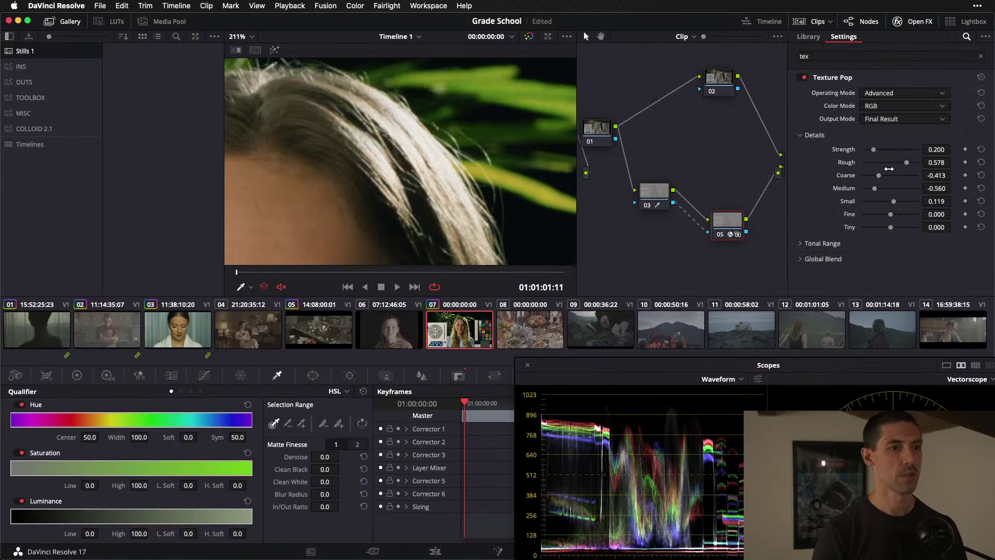
{"action": "left_click_drag", "start_coordinate": [877, 151], "coordinate": [908, 150]}
{"action": "key", "text": "super+d"}
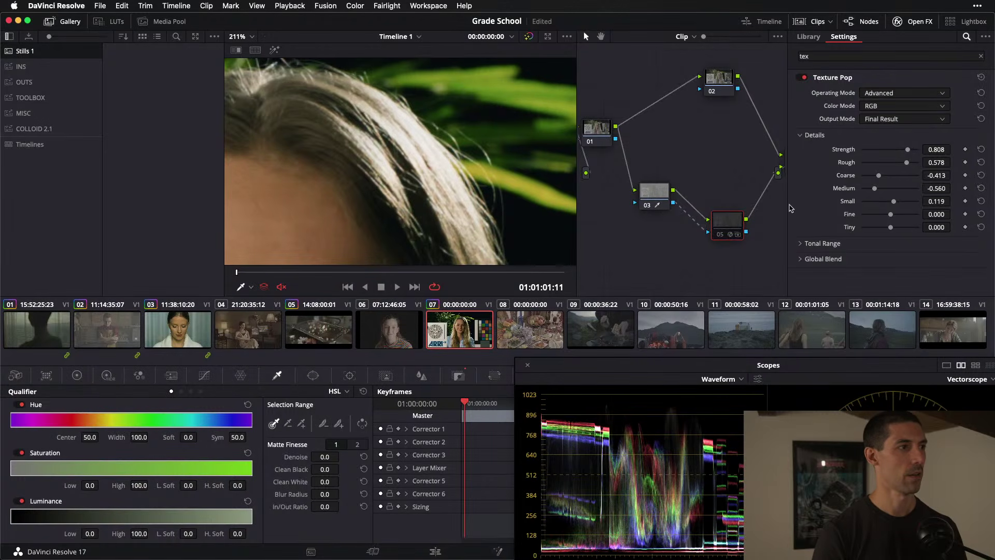
{"action": "key", "text": "super+d"}
{"action": "key", "text": "shift+d"}
{"action": "key", "text": "shift+d"}
{"action": "key", "text": "shift+d"}
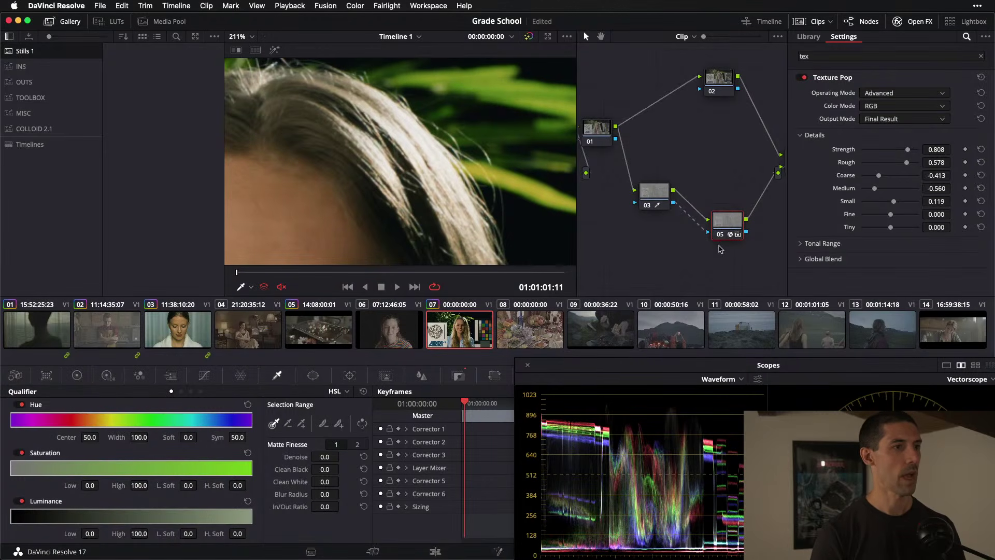
- Highlight node 05's isolated output and check it across the whole frame against the normal image
{"action": "key", "text": "shift+h"}
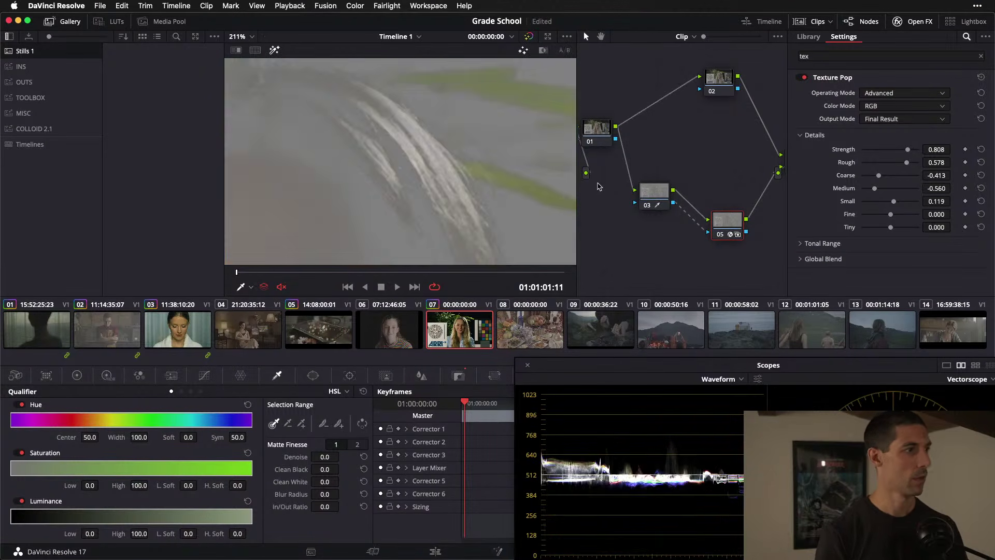
{"action": "scroll", "coordinate": [571, 168], "scroll_direction": "down", "scroll_amount": 10}
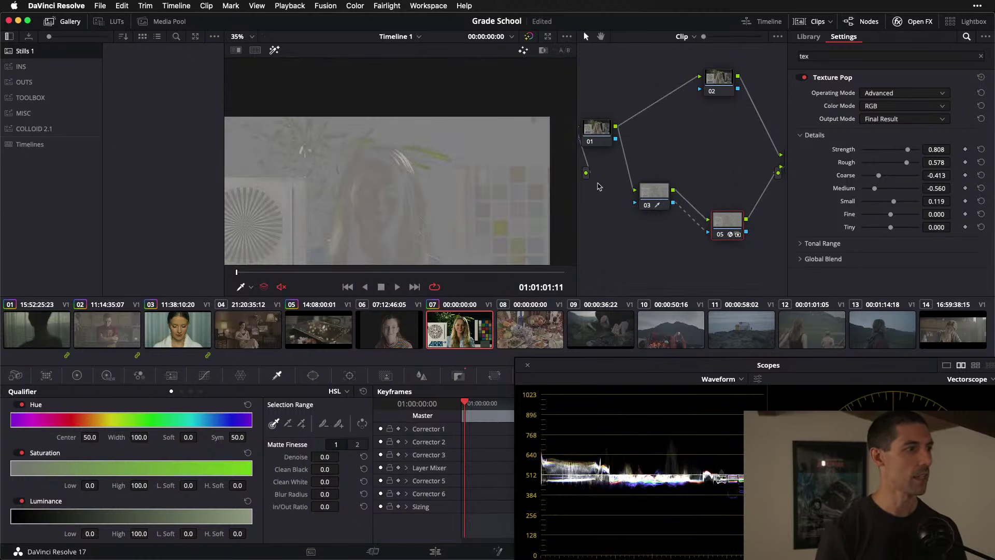
{"action": "left_click_drag", "start_coordinate": [458, 183], "coordinate": [436, 127]}
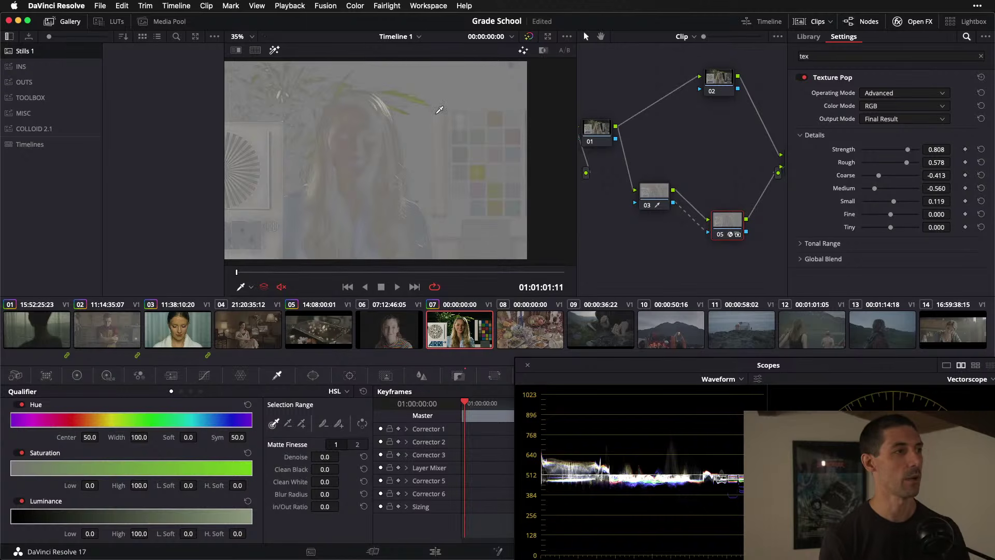
{"action": "key", "text": "shift+h"}
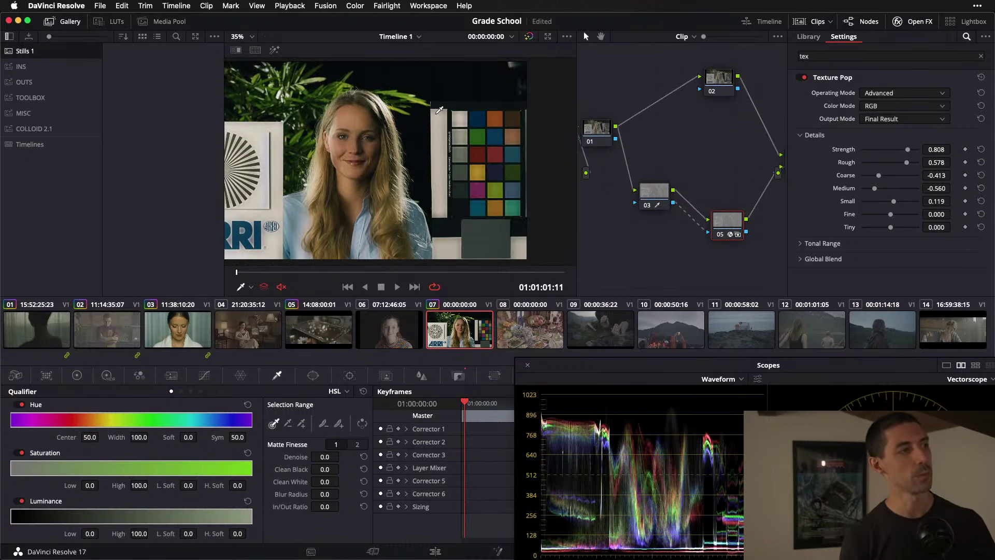
{"action": "key", "text": "shift+h"}
{"action": "key", "text": "shift+h"}
- Toggle node 05 repeatedly to judge its effect on the full-frame portrait
{"action": "key", "text": "ctrl+d"}
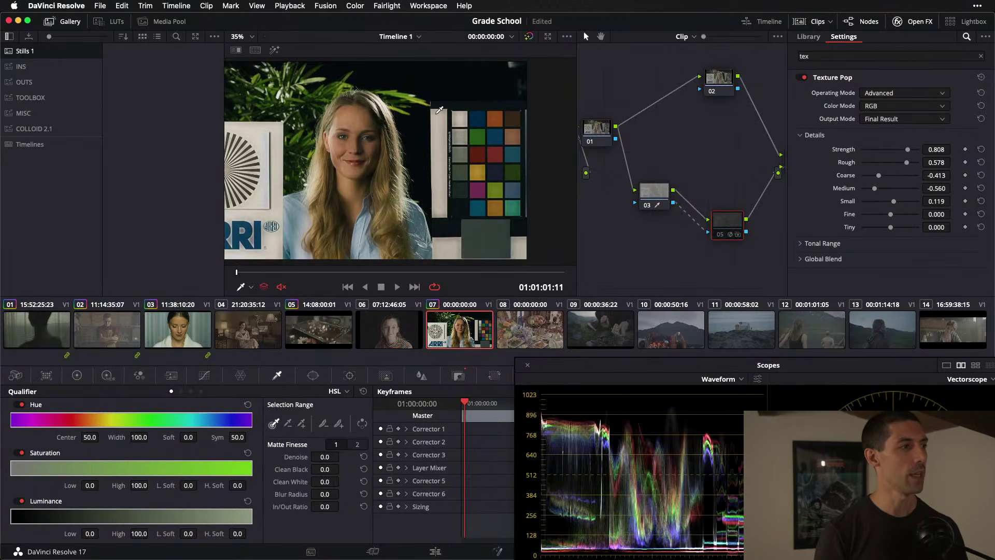
{"action": "key", "text": "super+d"}
{"action": "key", "text": "super+d"}
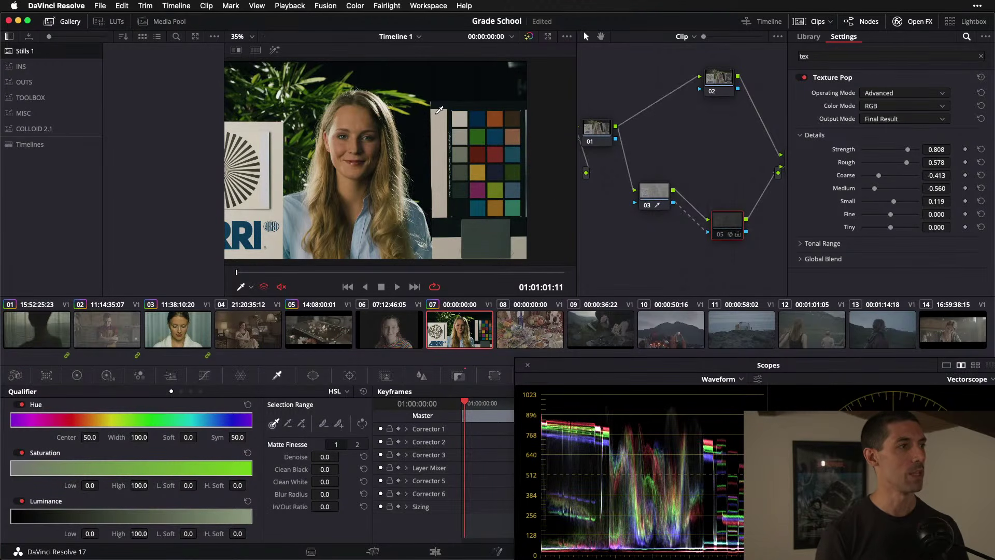
{"action": "key", "text": "super+d"}
{"action": "key", "text": "super+d"}
{"action": "key", "text": "super+d"}
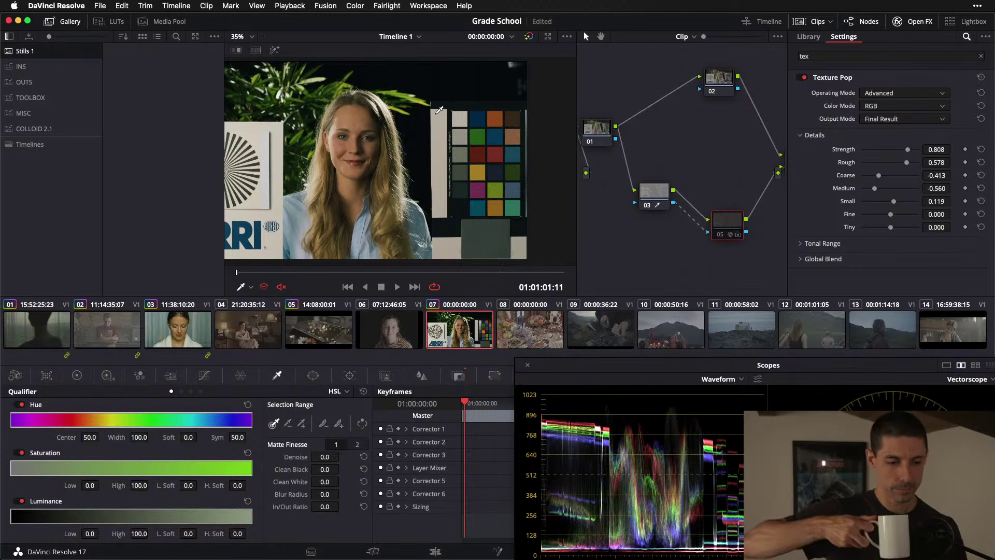
{"action": "key", "text": "super+Tab"}
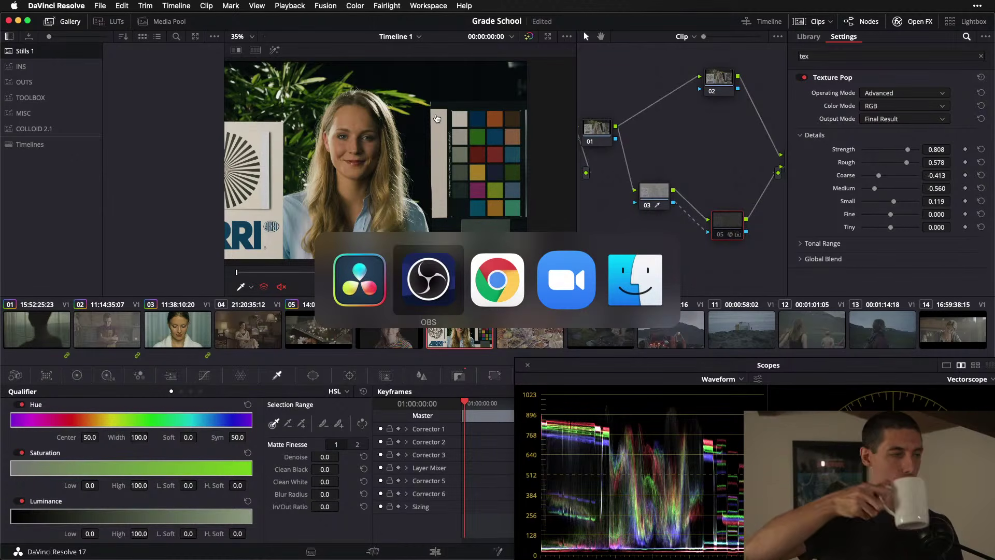
{"action": "key", "text": "super+shift+Tab"}
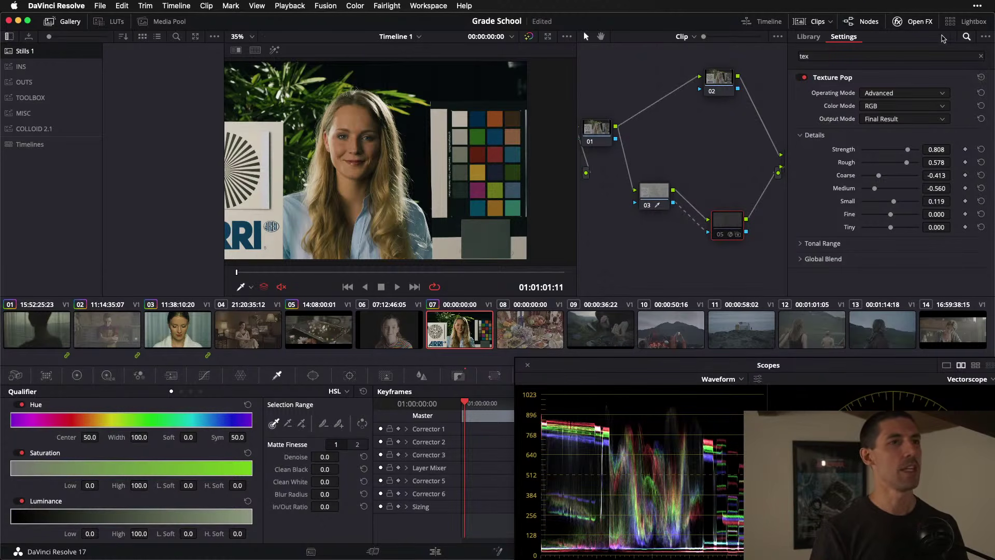
- Hide the effect settings and delete every node in the clip's graph except PRINT
{"action": "left_click", "coordinate": [917, 23]}
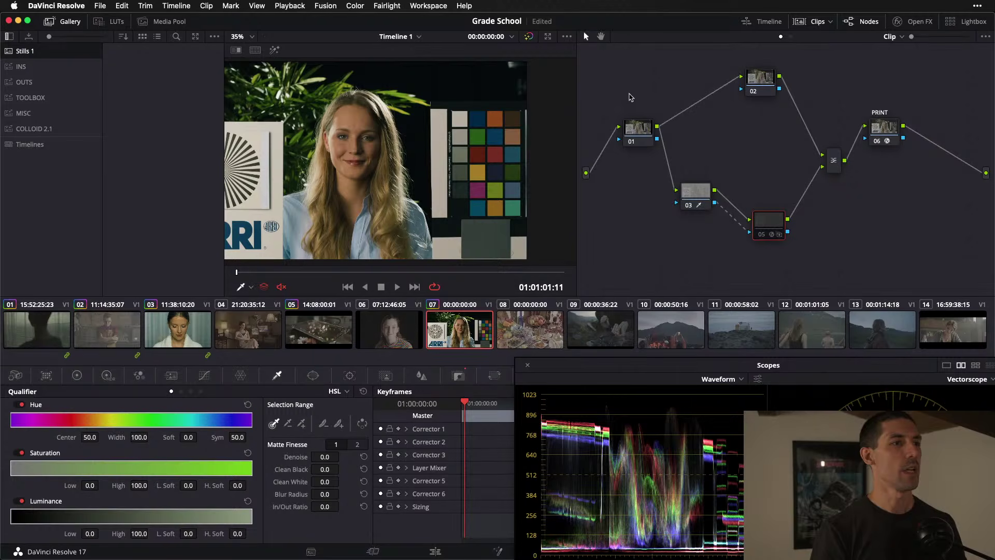
{"action": "left_click_drag", "start_coordinate": [829, 278], "coordinate": [590, 49]}
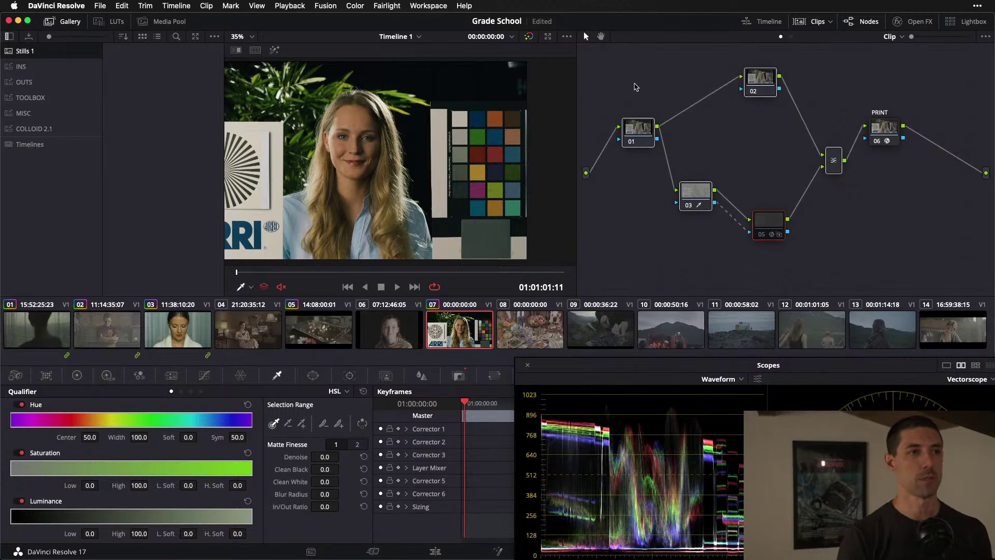
{"action": "key", "text": "Delete"}
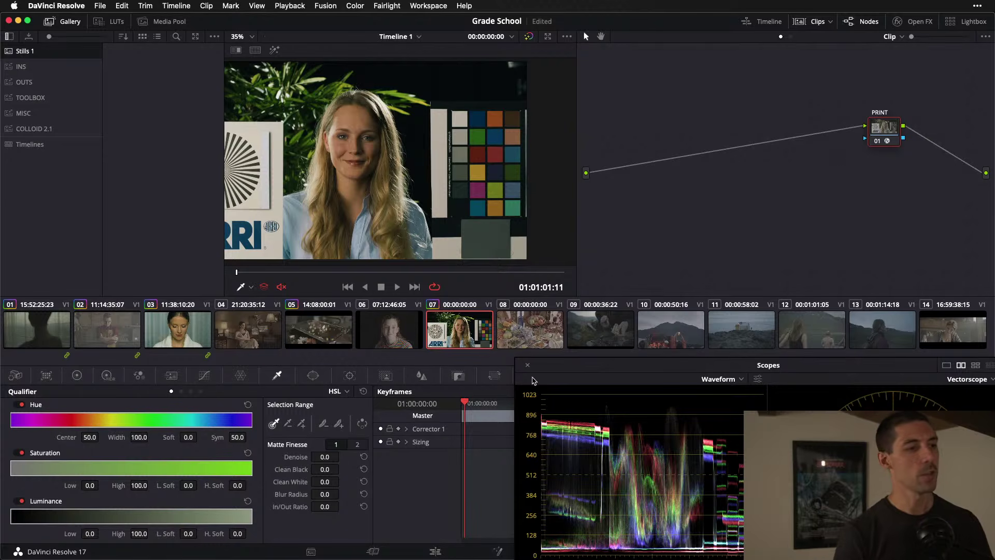
- Close the floating Scopes window and save the project
{"action": "left_click", "coordinate": [528, 365]}
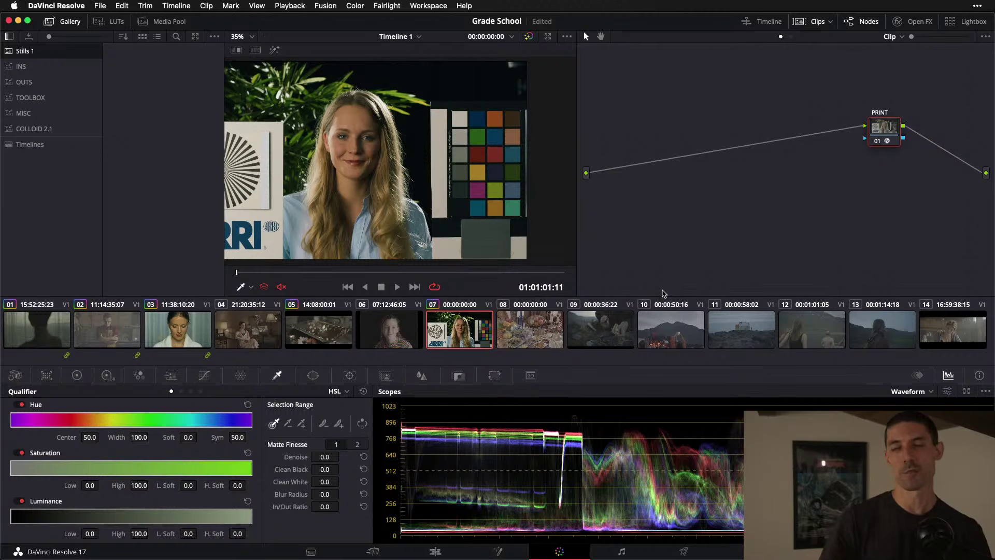
{"action": "key", "text": "super+s"}
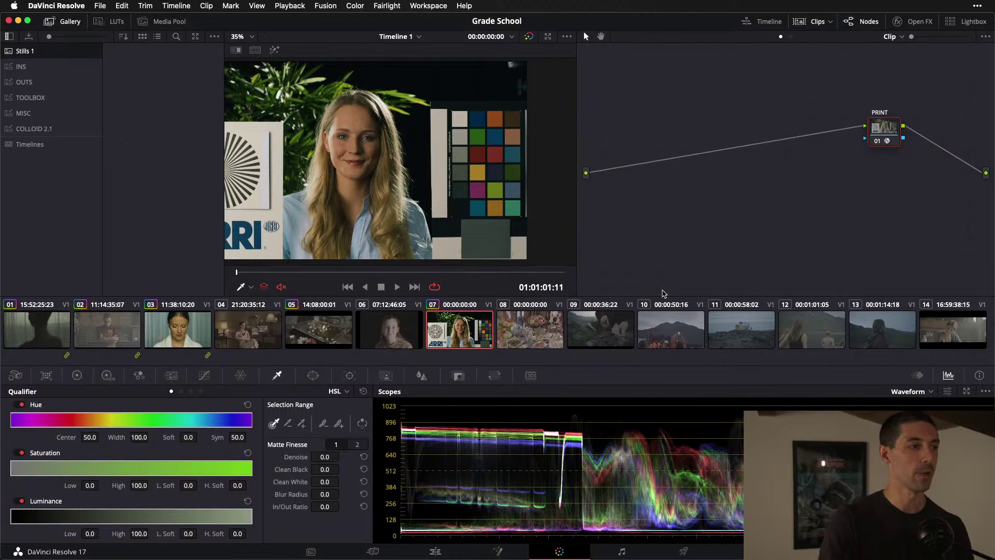
- Move the PRINT node slightly toward the middle of the clip graph and inspect the ->709 node in the timeline-level graph
{"action": "left_click_drag", "start_coordinate": [880, 126], "coordinate": [828, 133]}
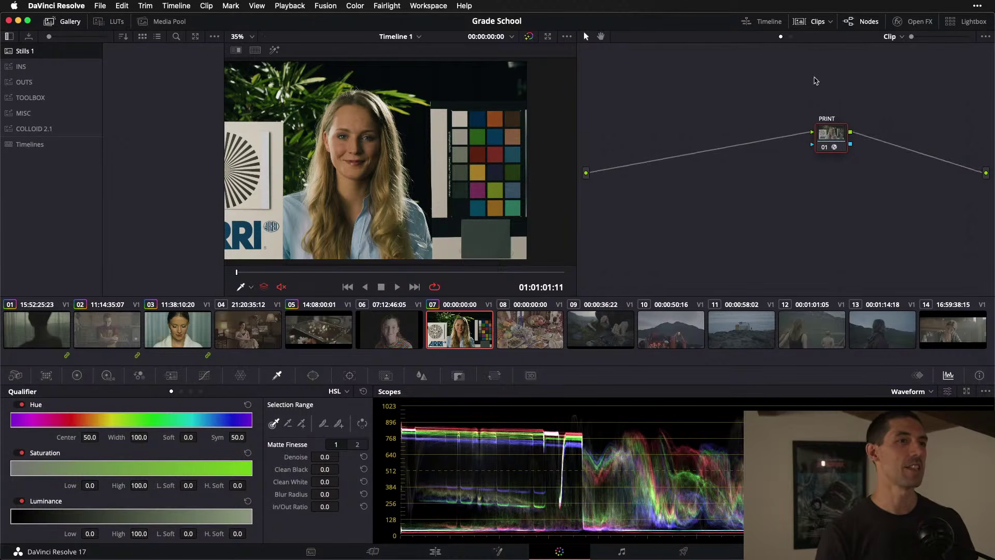
{"action": "left_click", "coordinate": [790, 37]}
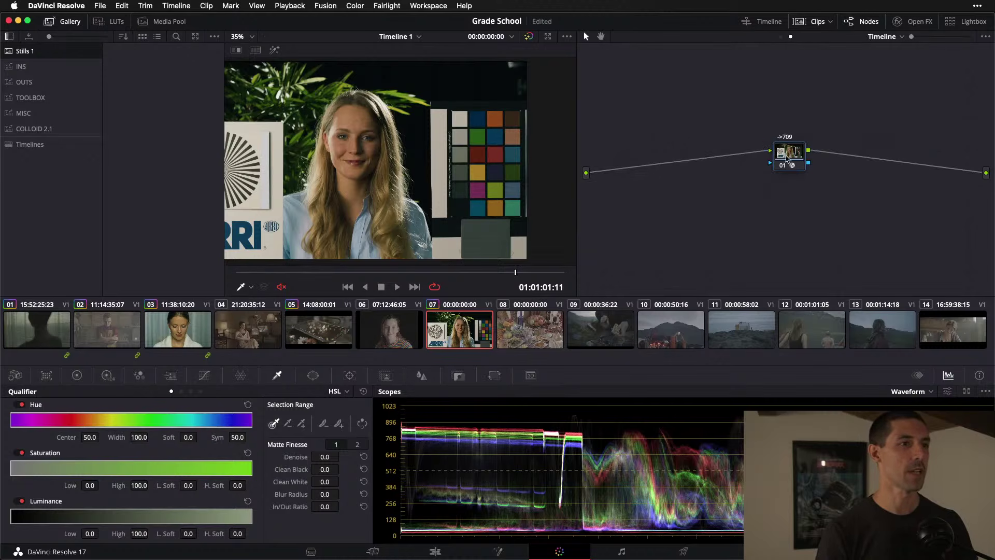
{"action": "left_click_drag", "start_coordinate": [787, 159], "coordinate": [777, 156]}
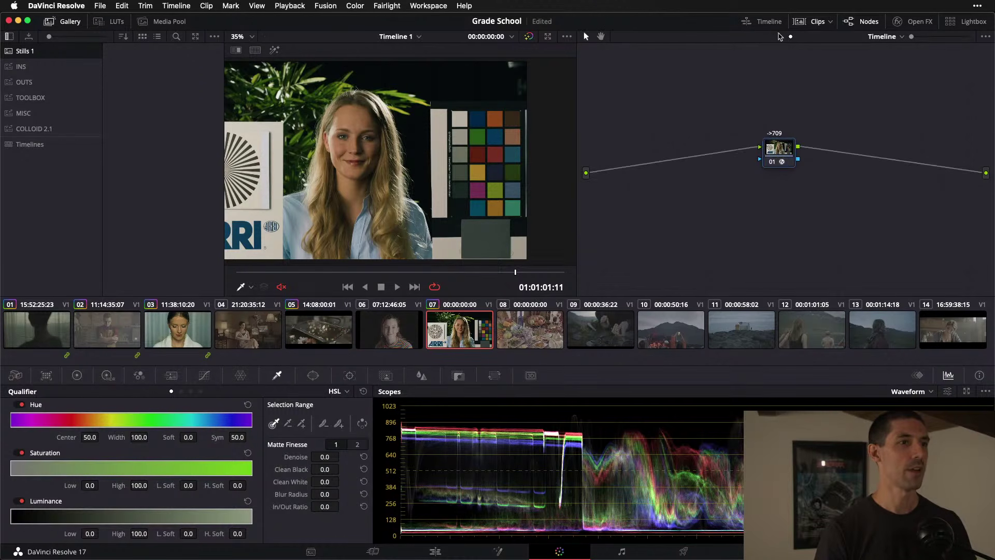
{"action": "left_click", "coordinate": [780, 37]}
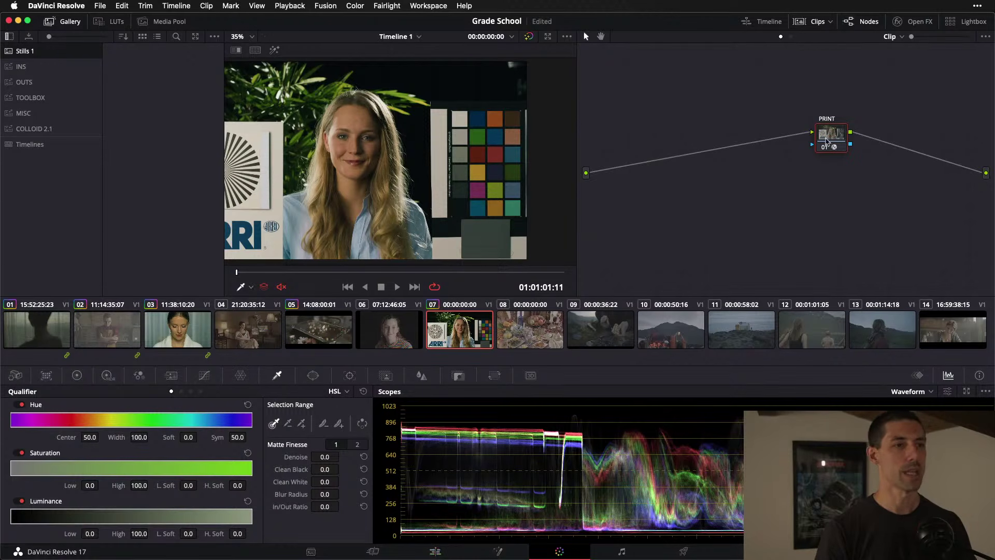
- Move the ->709 node from the timeline-level graph into the clip graph, directly after the PRINT node
{"action": "left_click", "coordinate": [790, 36]}
{"action": "left_click_drag", "start_coordinate": [781, 155], "coordinate": [792, 153]}
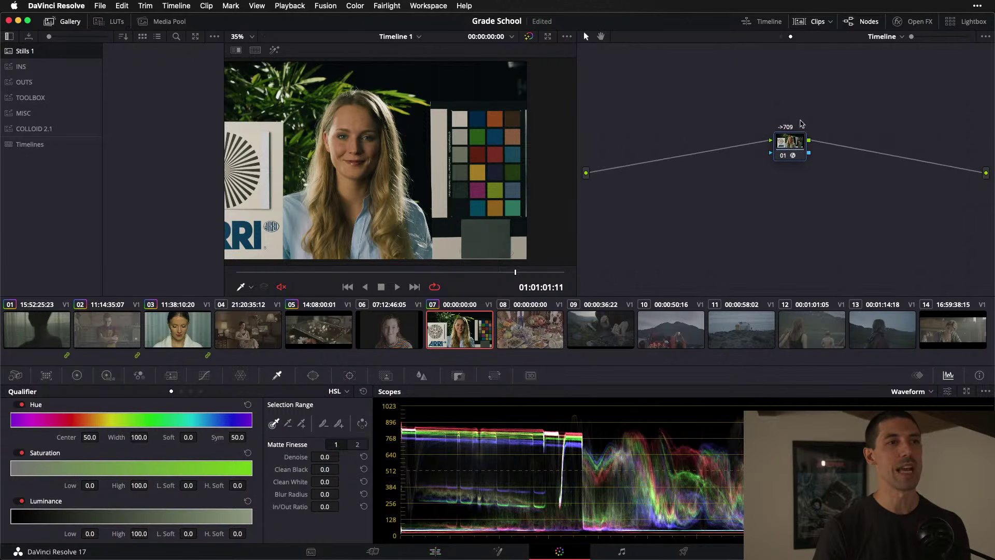
{"action": "left_click", "coordinate": [782, 36]}
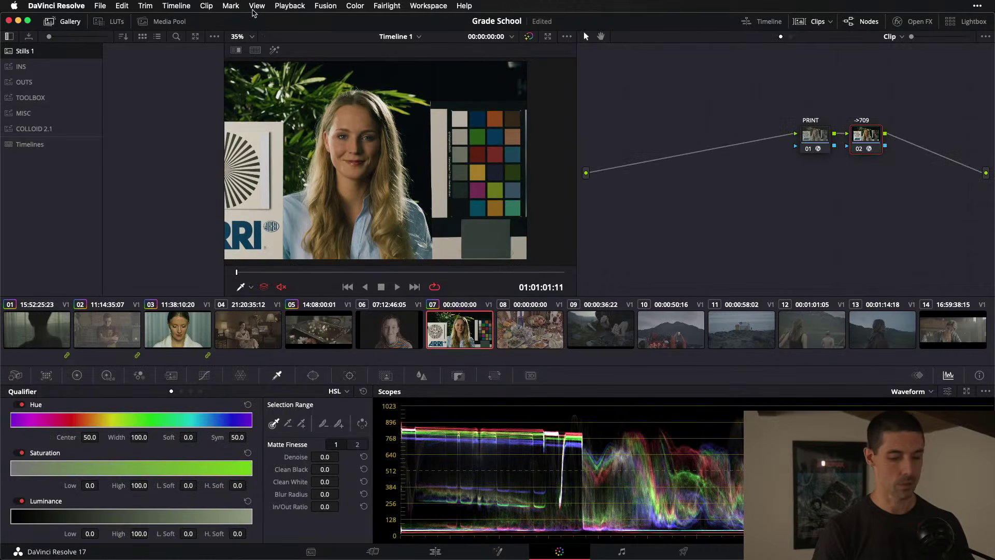
- Review the Color Management project settings without changing them, and check the timeline-level node graph
{"action": "key", "text": "shift+9"}
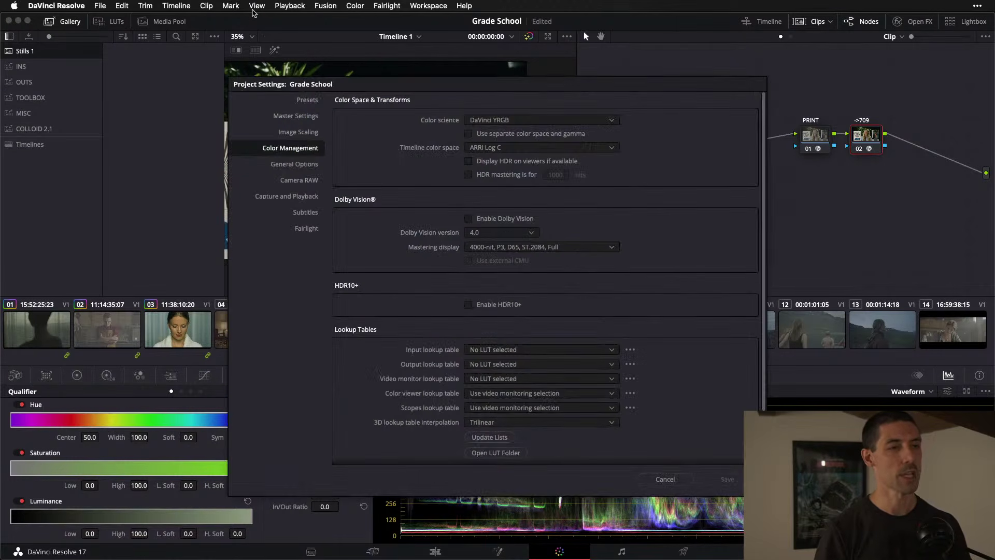
{"action": "key", "text": "Escape"}
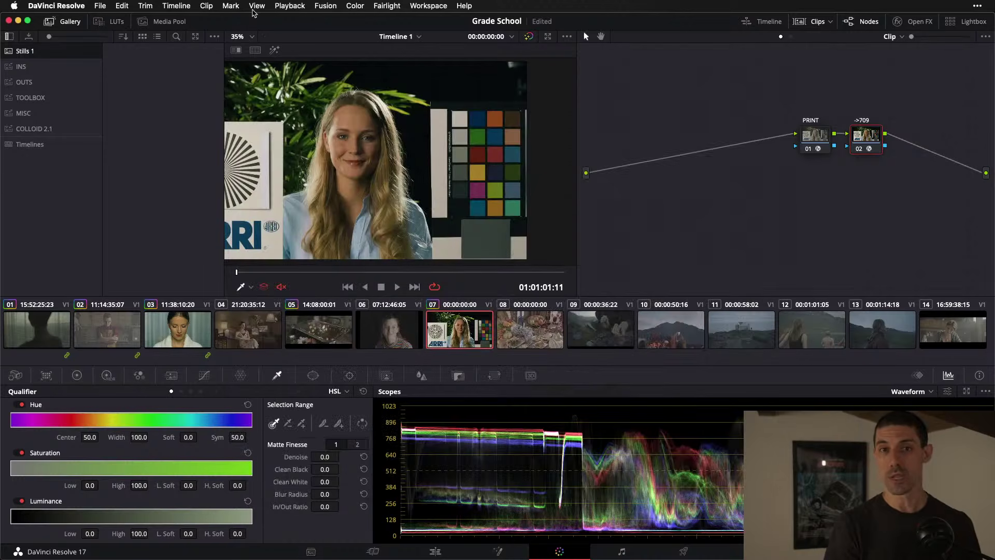
{"action": "key", "text": "super+Home"}
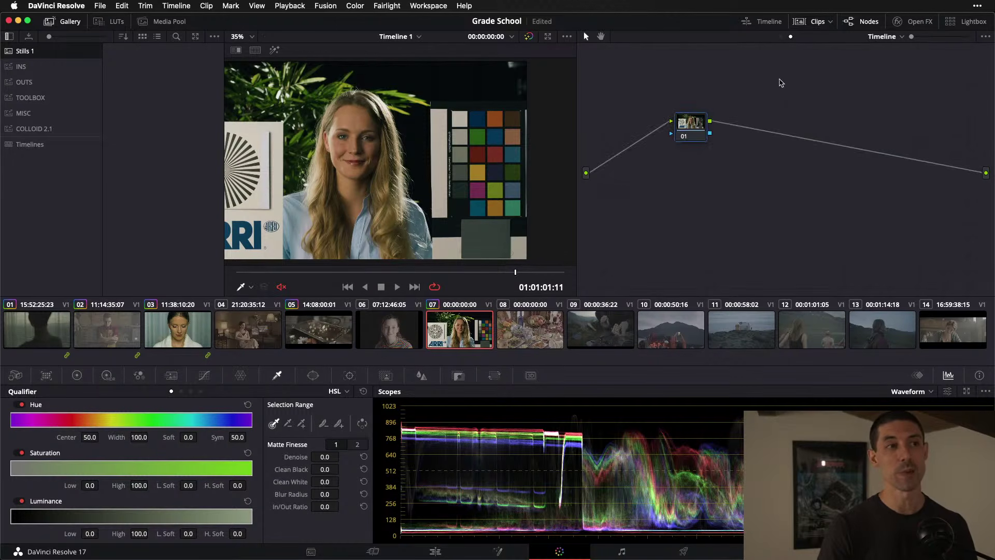
{"action": "key", "text": "super+z"}
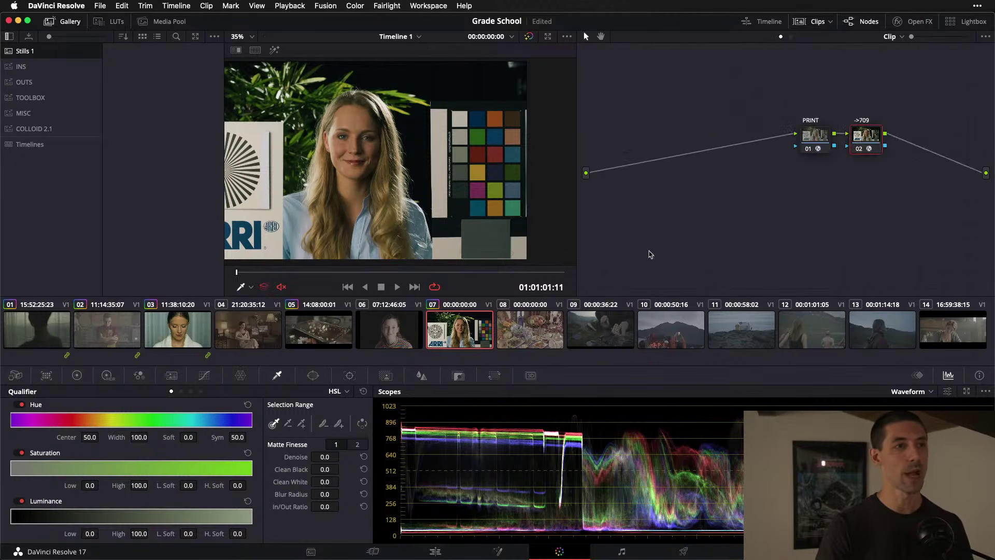
- Switch to the Edit page and scrub through the first four timeline clips to view the footage
{"action": "left_click", "coordinate": [440, 553]}
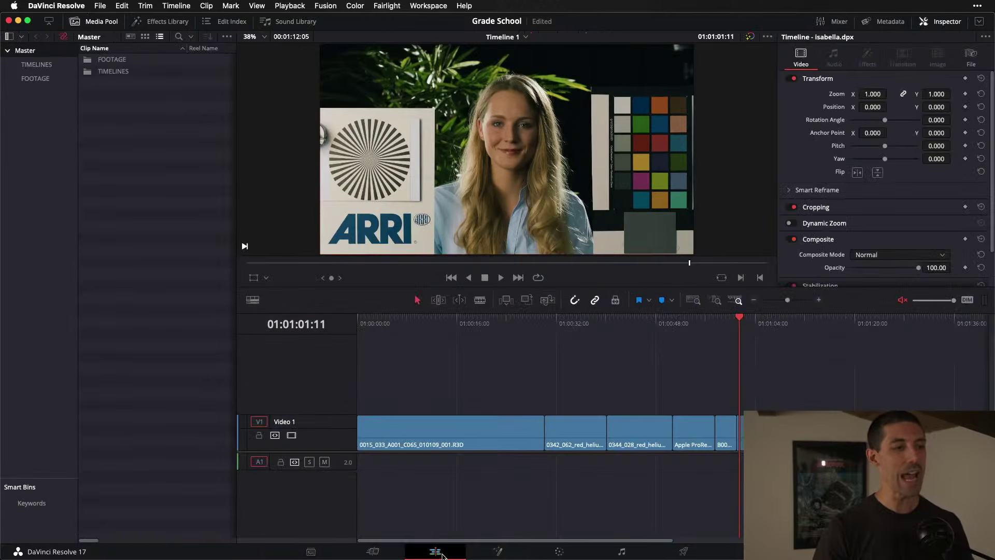
{"action": "left_click_drag", "start_coordinate": [588, 316], "coordinate": [497, 318]}
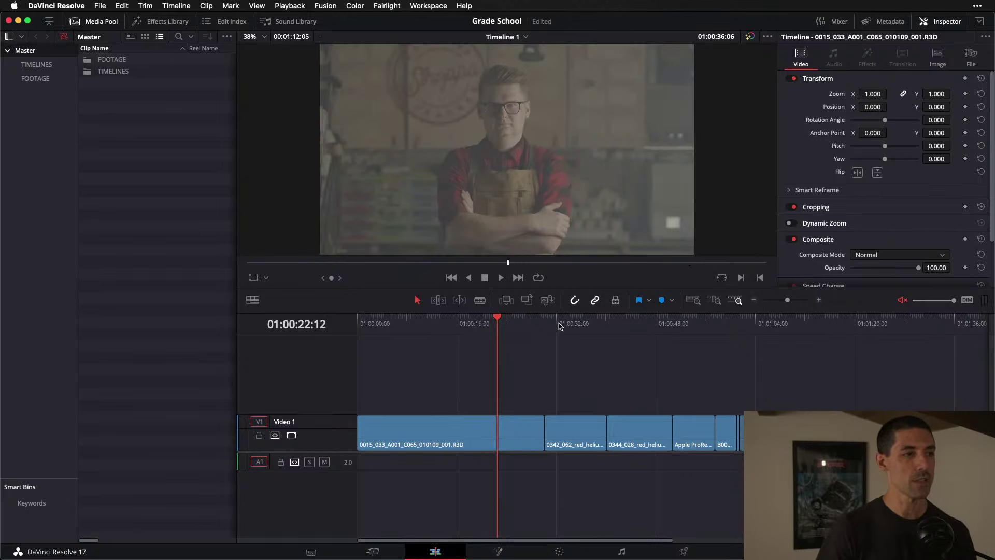
{"action": "left_click", "coordinate": [573, 326]}
{"action": "left_click_drag", "start_coordinate": [573, 325], "coordinate": [642, 328]}
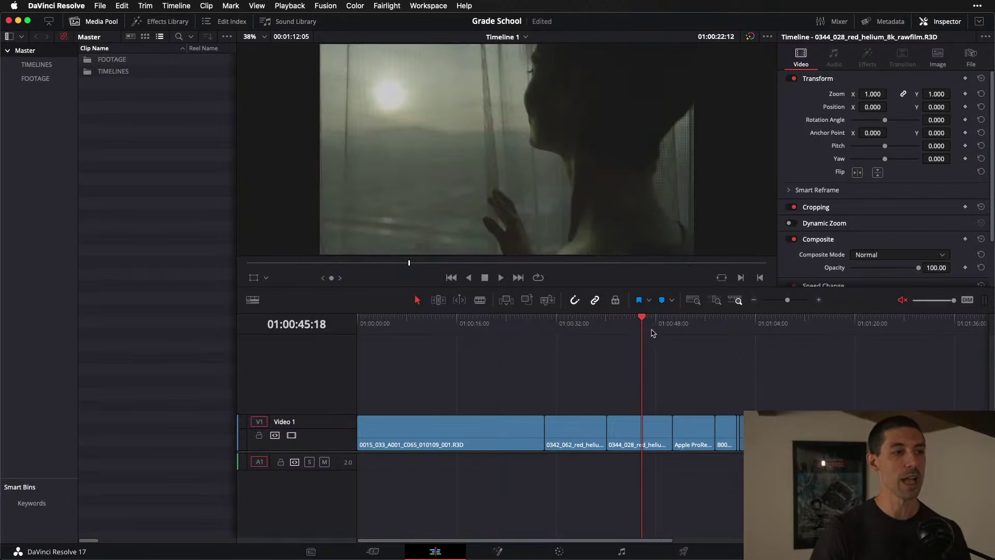
{"action": "left_click", "coordinate": [690, 327]}
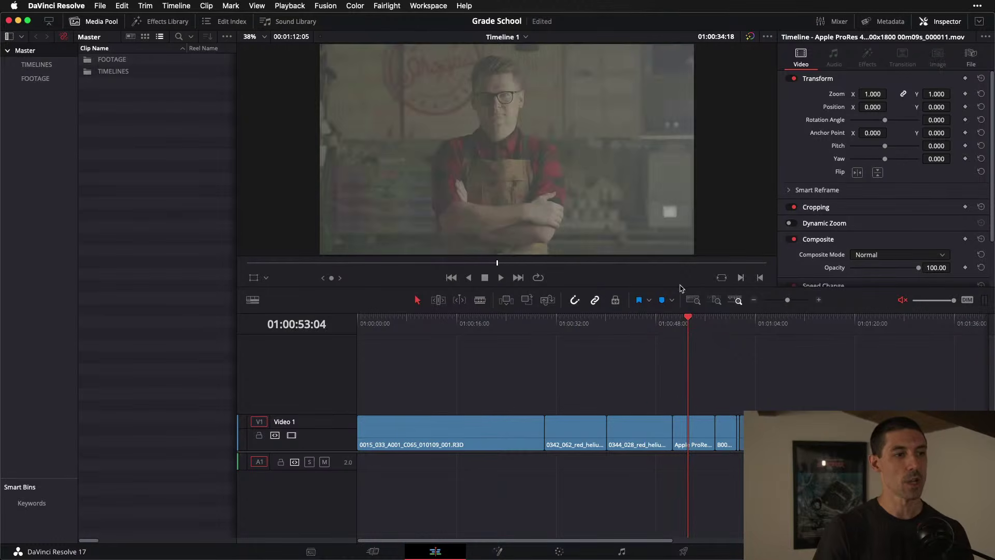
- Scrub on through the timeline to the isabella.dpx clip and look through the TIMELINES and FOOTAGE bins
{"action": "left_click_drag", "start_coordinate": [715, 318], "coordinate": [737, 320]}
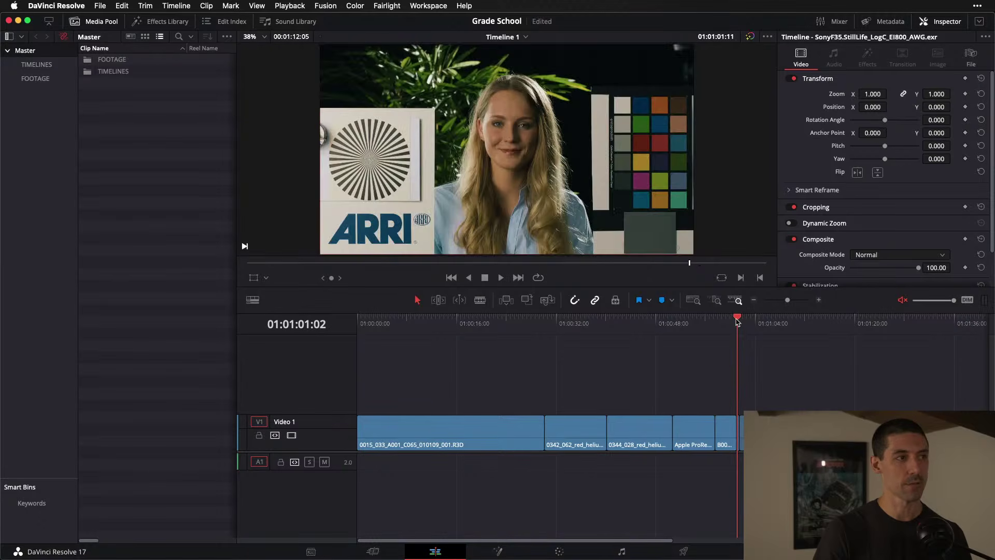
{"action": "key", "text": "Down"}
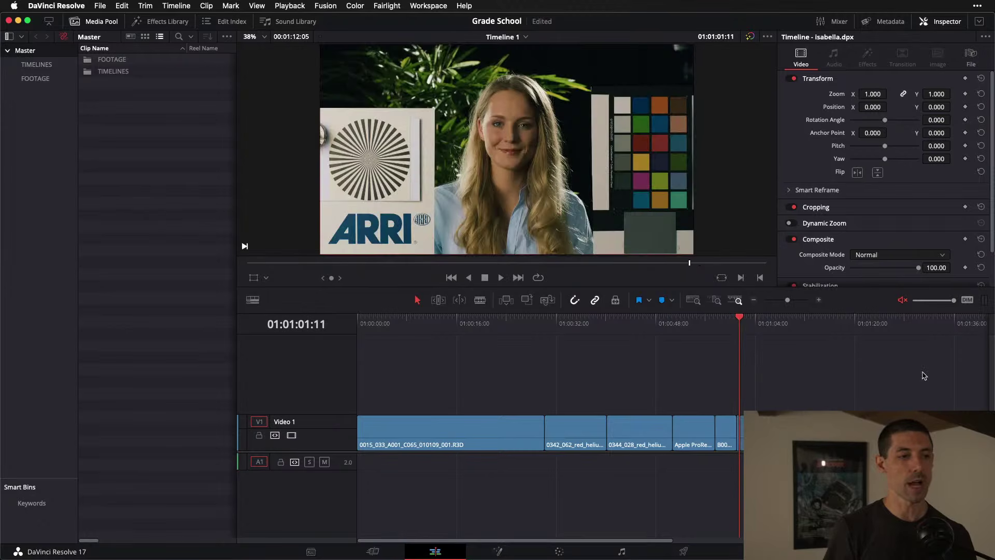
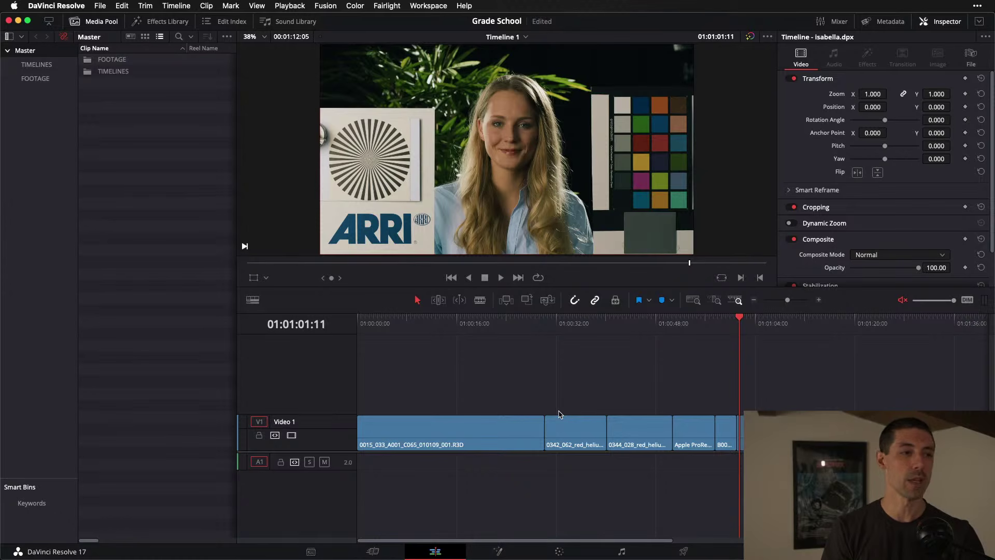
{"action": "left_click", "coordinate": [78, 126]}
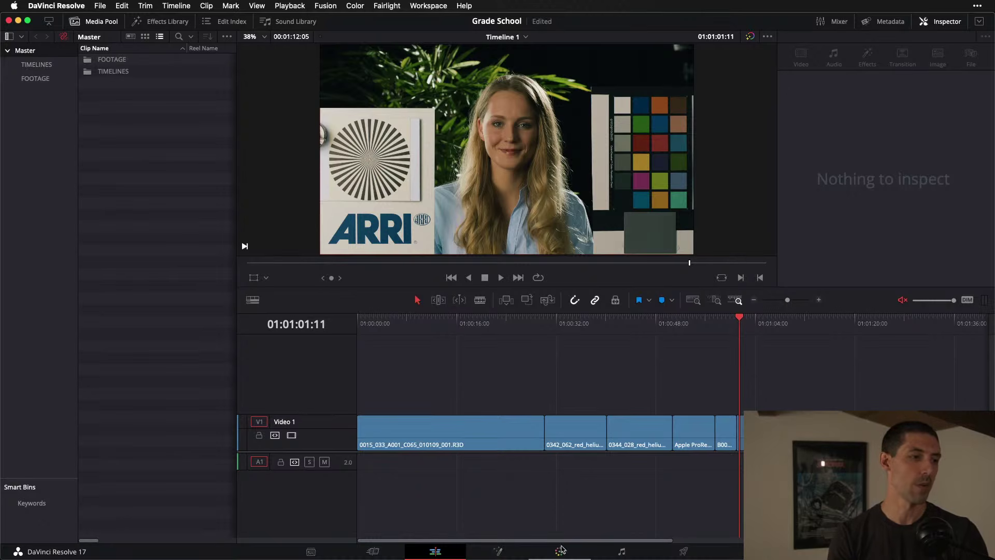
{"action": "left_click", "coordinate": [75, 64]}
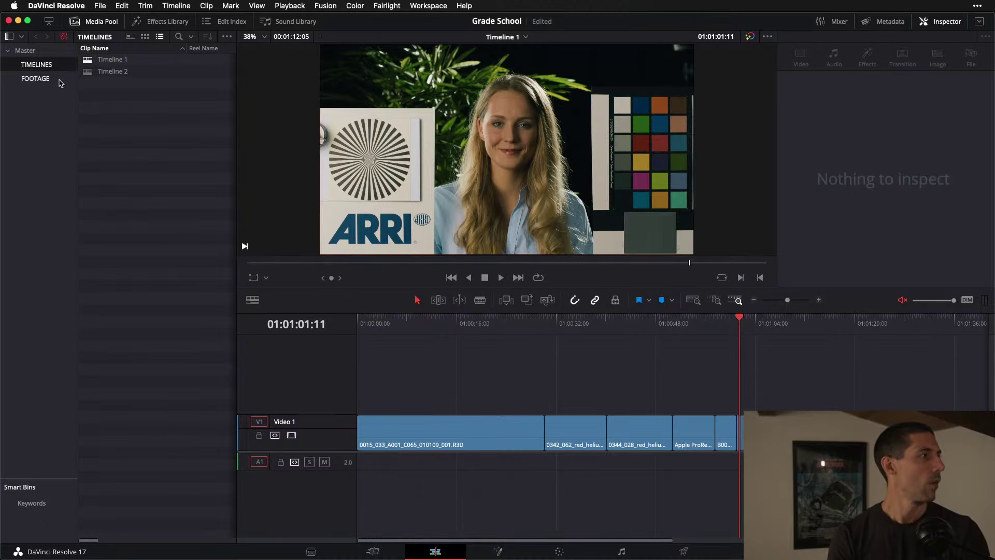
{"action": "left_click", "coordinate": [60, 79]}
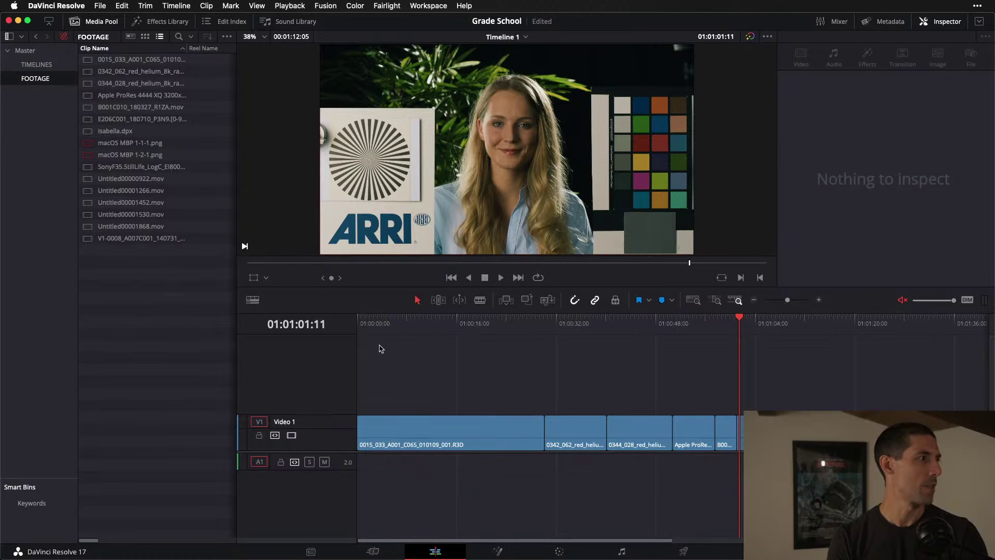
- Return to the Color page and move clip 07's PRINT node farther away from the ->709 node
{"action": "left_click", "coordinate": [563, 553]}
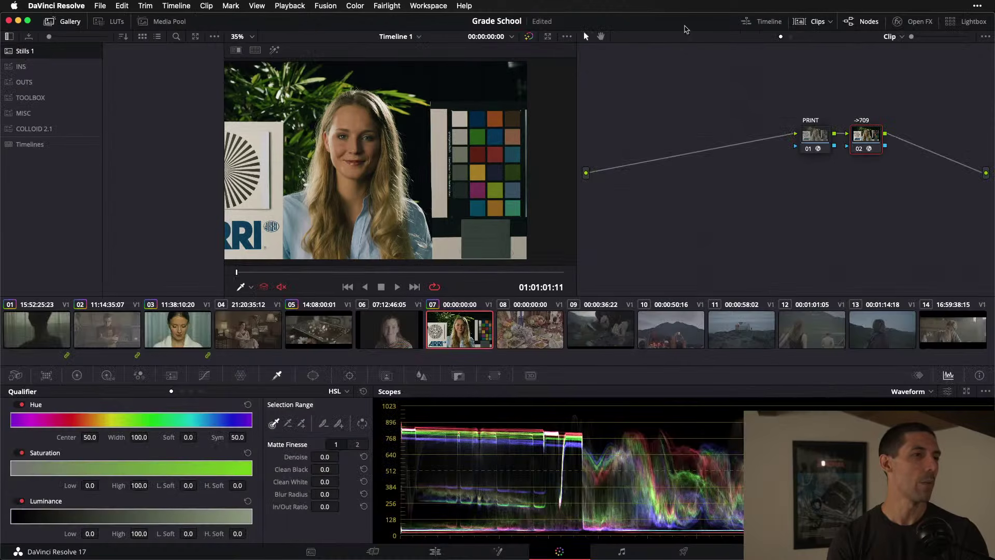
{"action": "left_click_drag", "start_coordinate": [672, 90], "coordinate": [680, 124]}
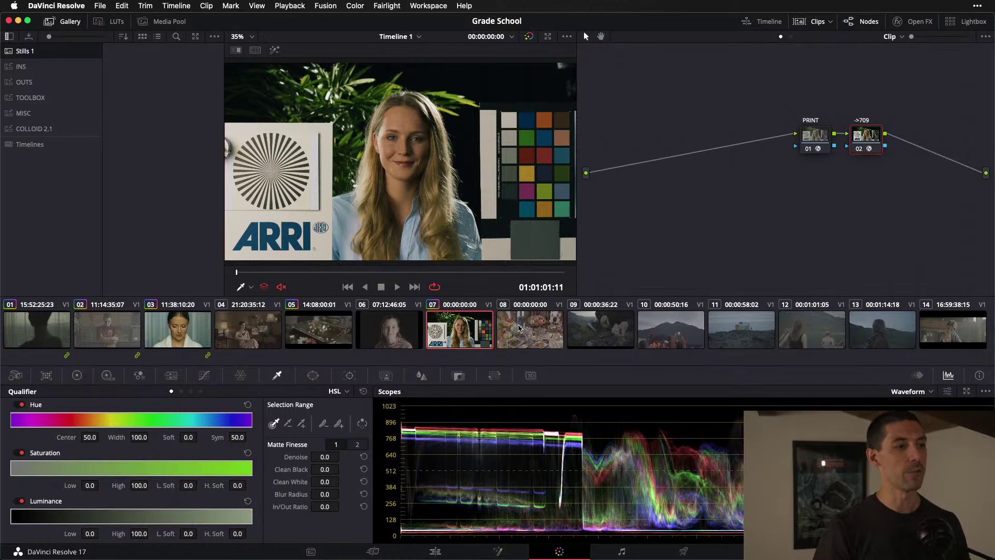
{"action": "left_click", "coordinate": [519, 332]}
{"action": "left_click", "coordinate": [460, 326]}
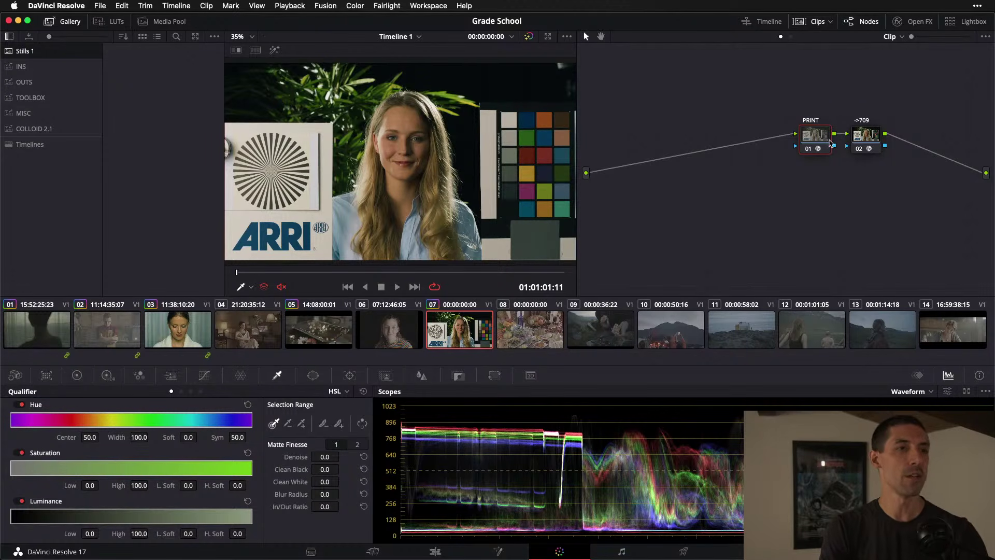
{"action": "left_click_drag", "start_coordinate": [806, 133], "coordinate": [767, 136]}
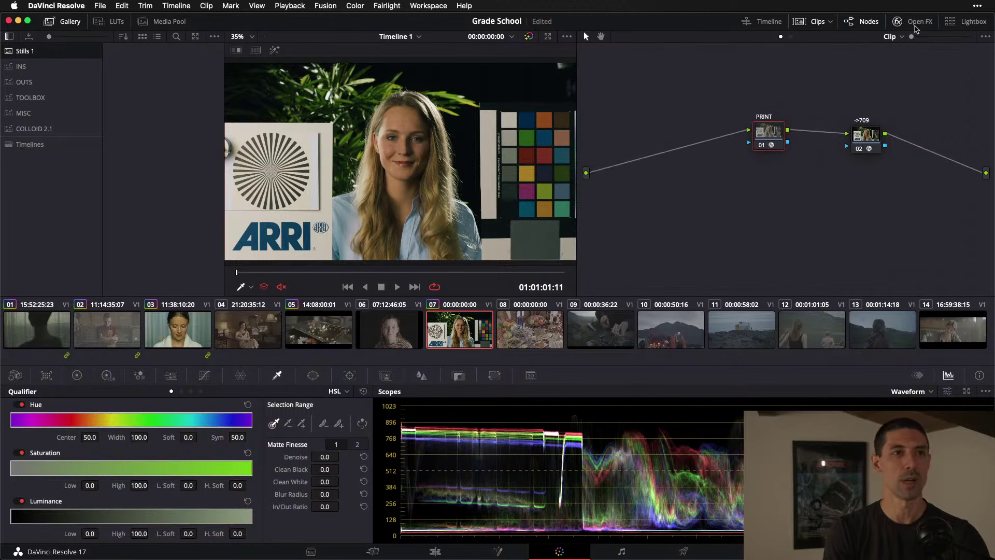
- Inspect the DCTL settings of the PRINT node and the Color Space Transform settings of the ->709 node
{"action": "left_click", "coordinate": [898, 22]}
{"action": "key", "text": "ctrl+v"}
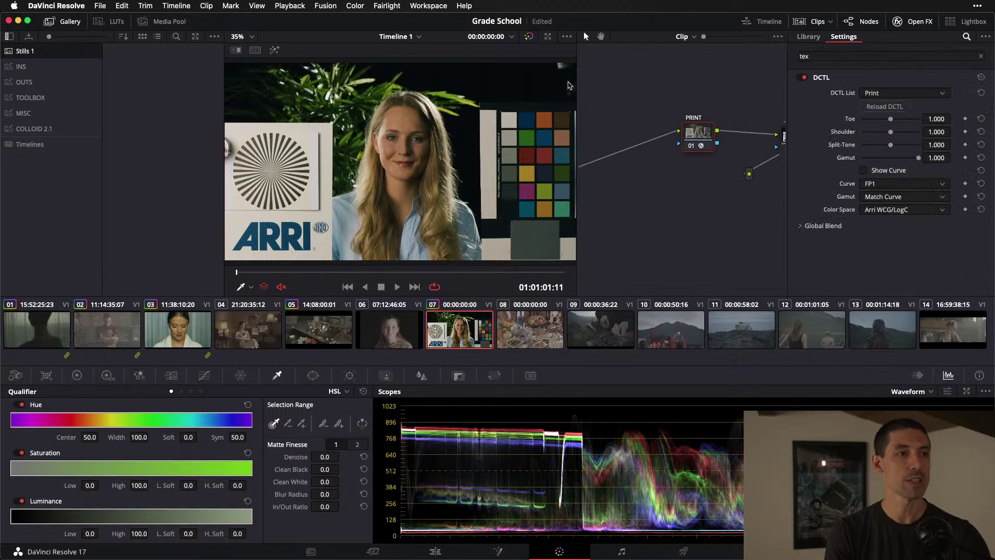
{"action": "left_click", "coordinate": [732, 148]}
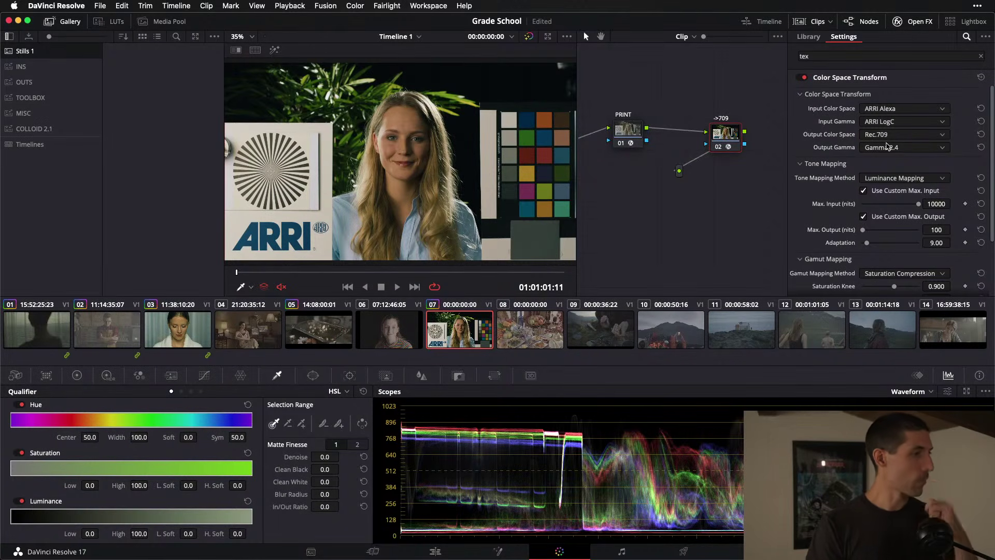
{"action": "left_click", "coordinate": [918, 21]}
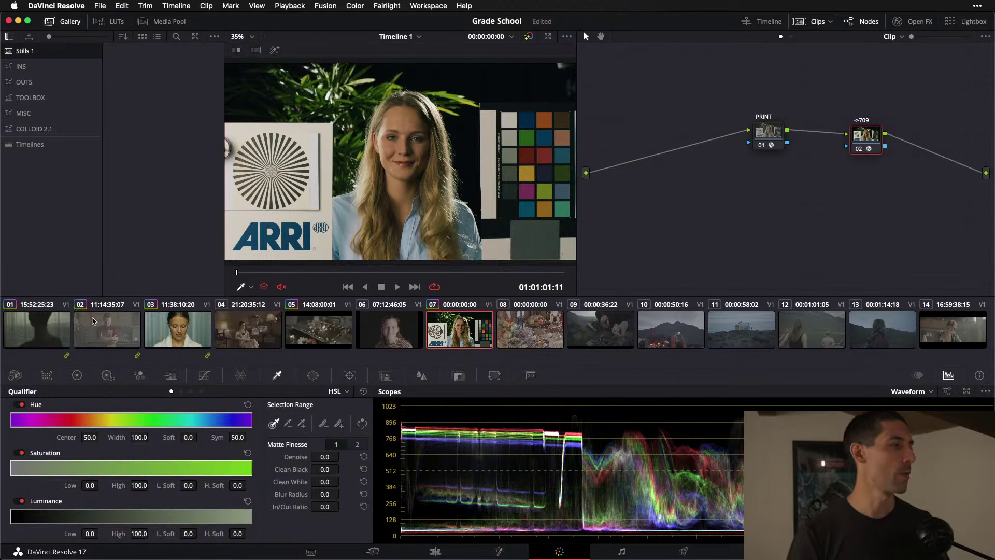
- Copy the PRINT and ->709 grade from clip 07 onto clip 09
{"action": "left_click", "coordinate": [32, 346]}
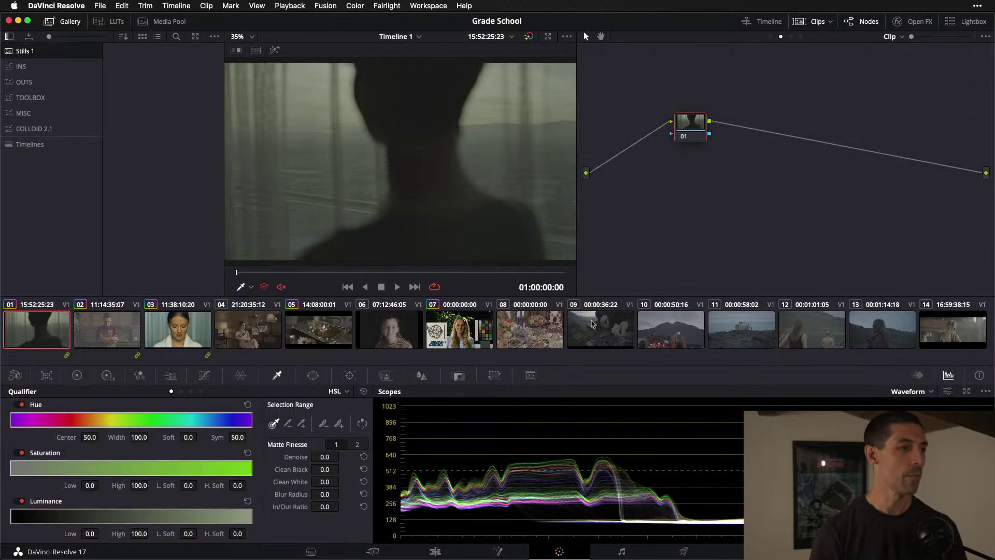
{"action": "left_click", "coordinate": [450, 347]}
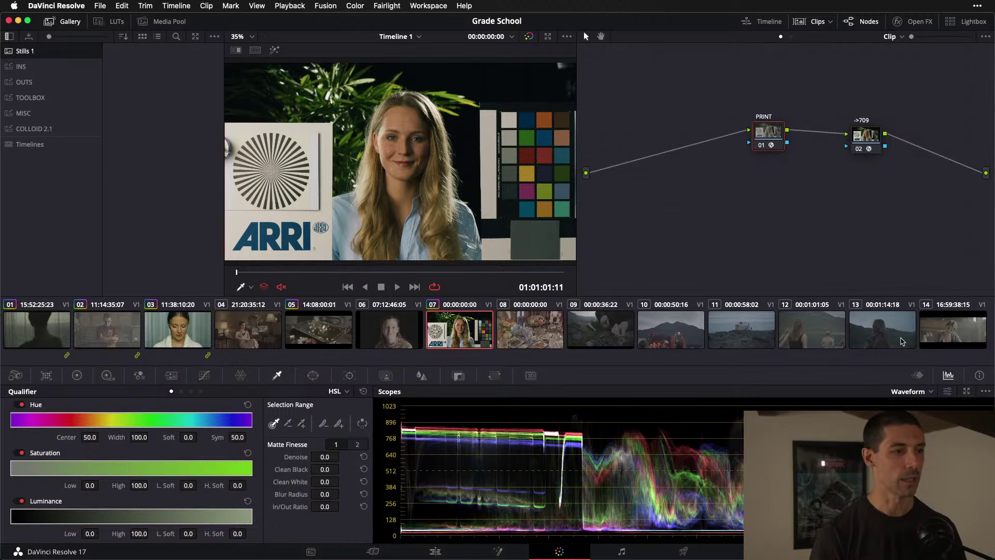
{"action": "left_click", "coordinate": [609, 336]}
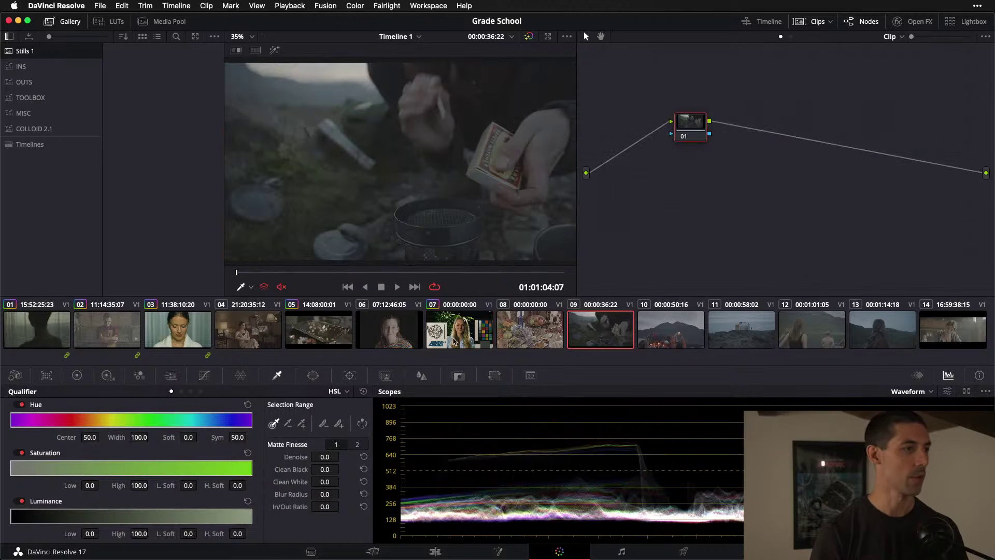
{"action": "middle_click", "coordinate": [455, 339]}
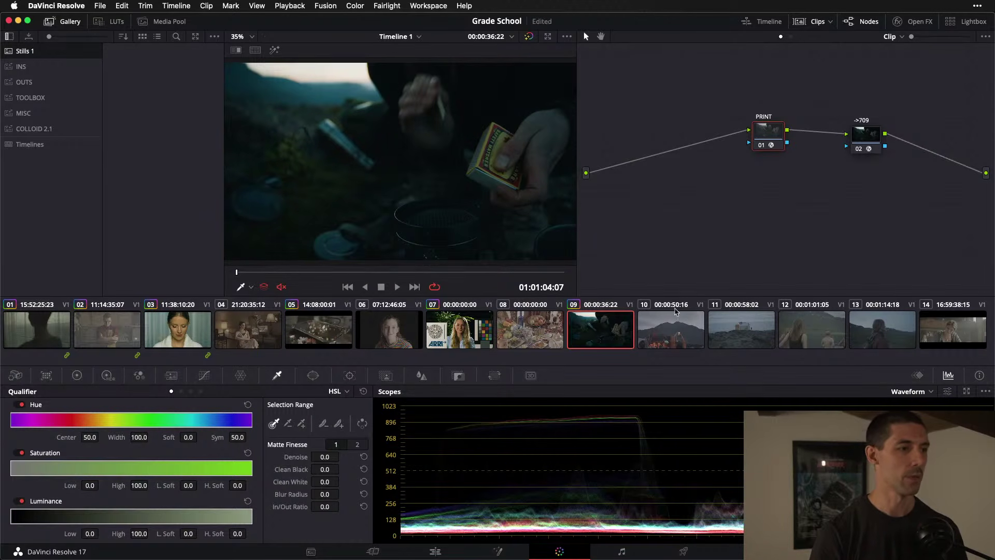
- Try clip 09's grade on clip 13, view all clips in the Lightbox, and take the copied grade off clip 13
{"action": "left_click", "coordinate": [889, 336]}
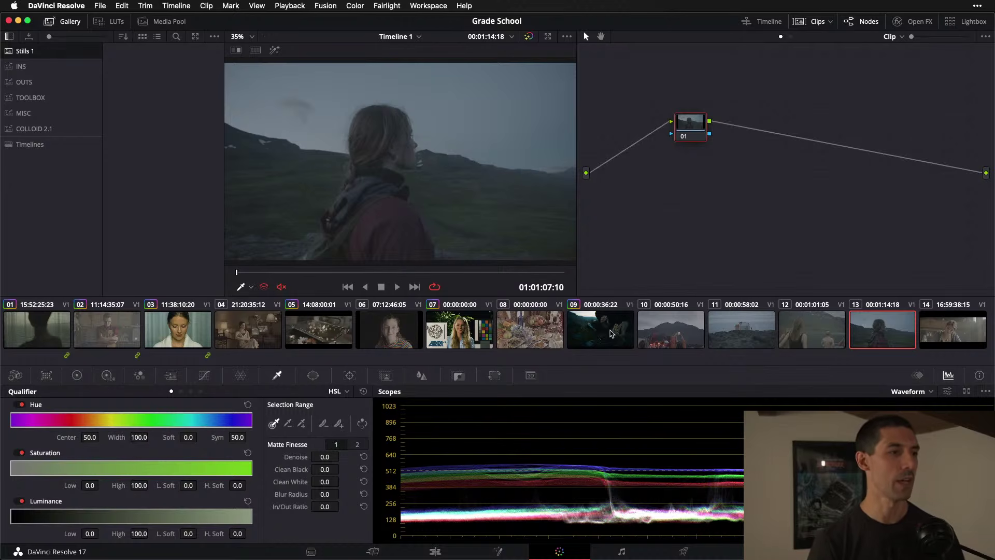
{"action": "middle_click", "coordinate": [607, 332]}
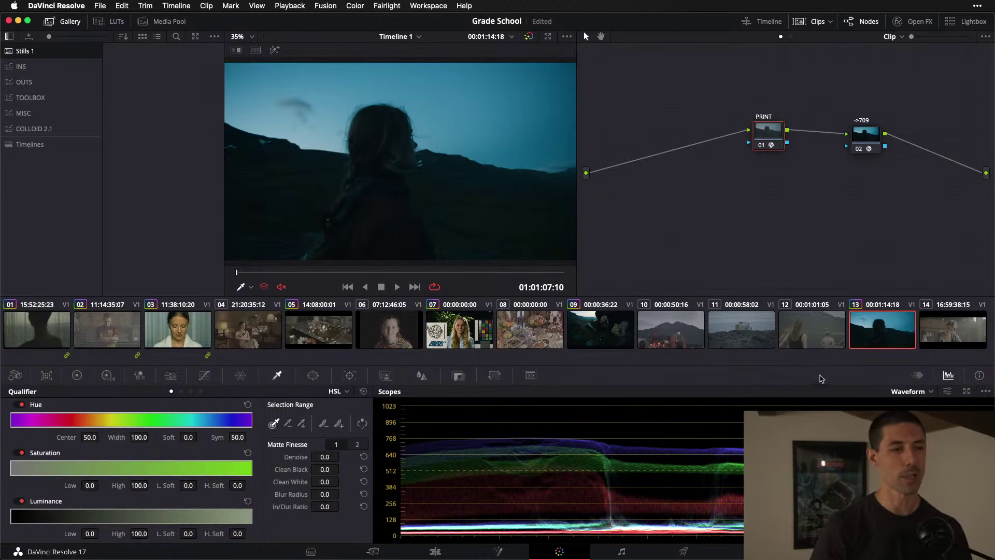
{"action": "key", "text": "super+alt+l"}
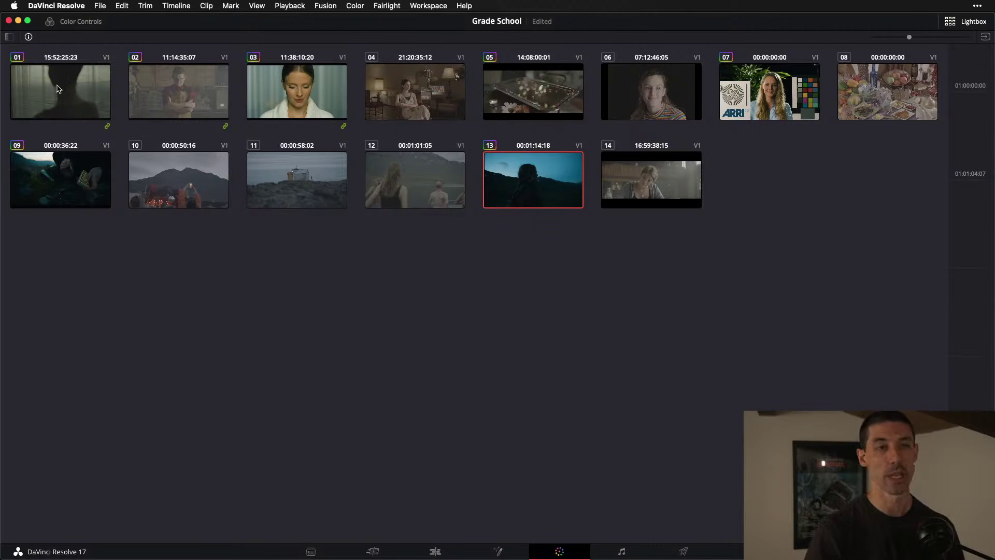
{"action": "key", "text": "shift+d"}
{"action": "key", "text": "super+alt+l"}
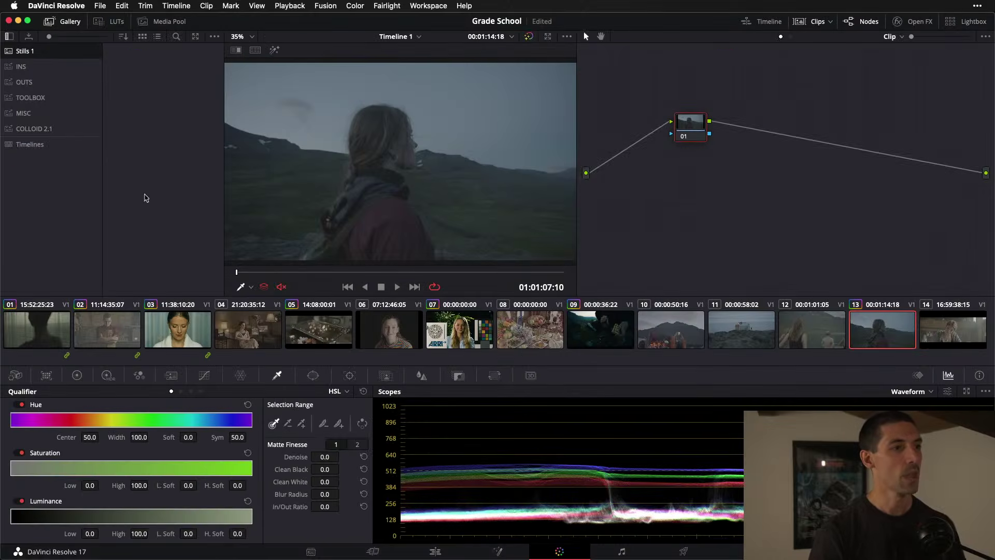
- Try the grade of clip 07 on the still-life clip 08 and undo it
{"action": "left_click", "coordinate": [460, 331]}
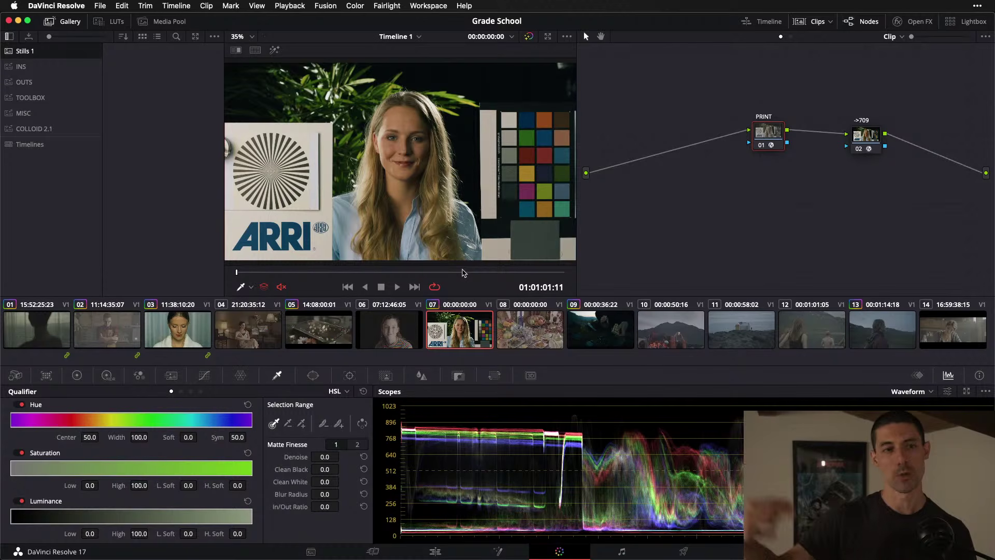
{"action": "left_click", "coordinate": [543, 331]}
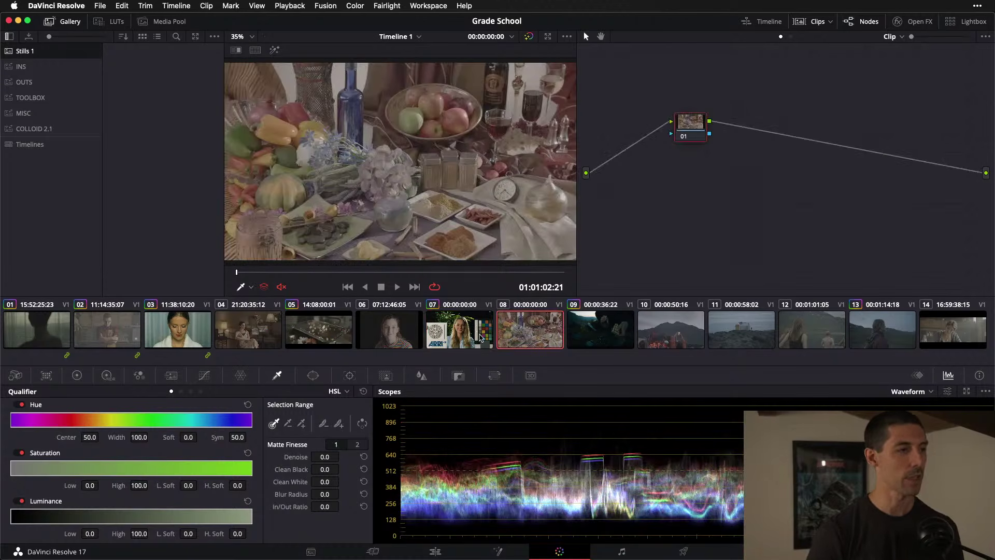
{"action": "middle_click", "coordinate": [489, 335]}
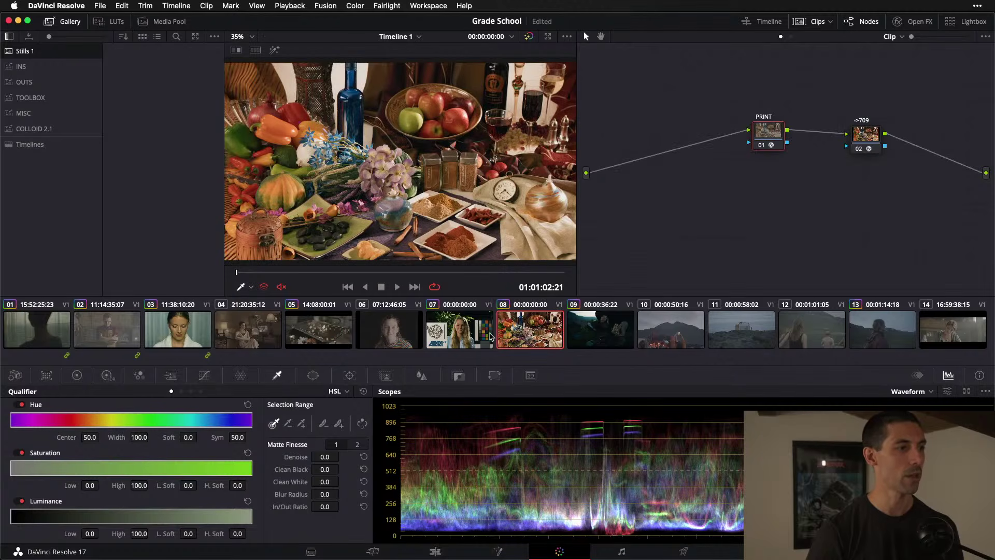
{"action": "key", "text": "super+z"}
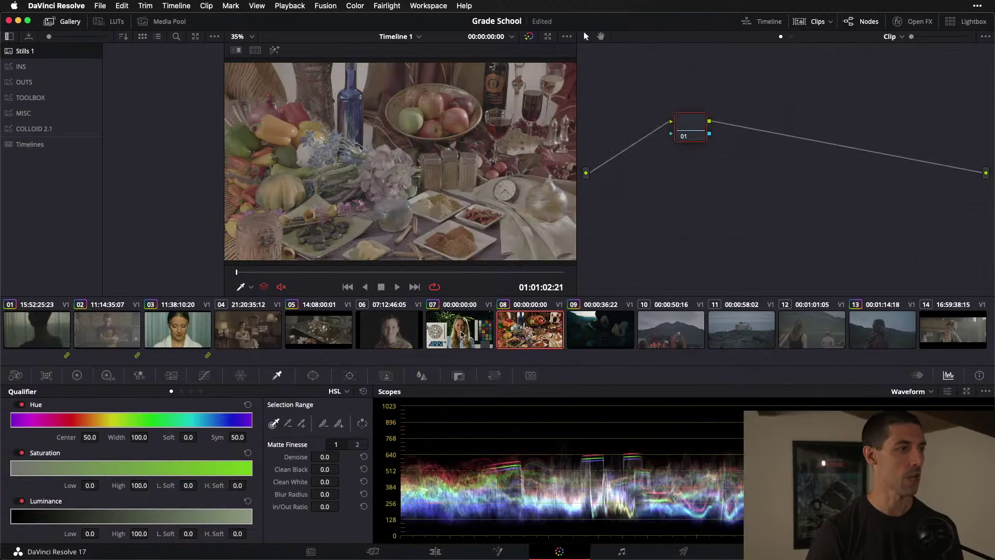
- Copy clip 07's grade onto clip 08 once more, then overwrite it with the grade of clip 06
{"action": "left_click", "coordinate": [487, 335]}
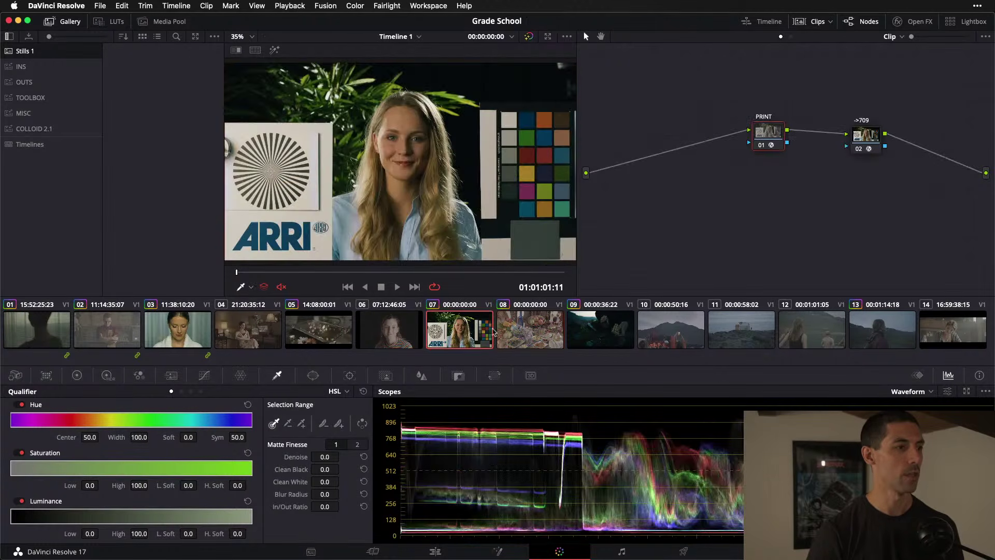
{"action": "left_click", "coordinate": [507, 335]}
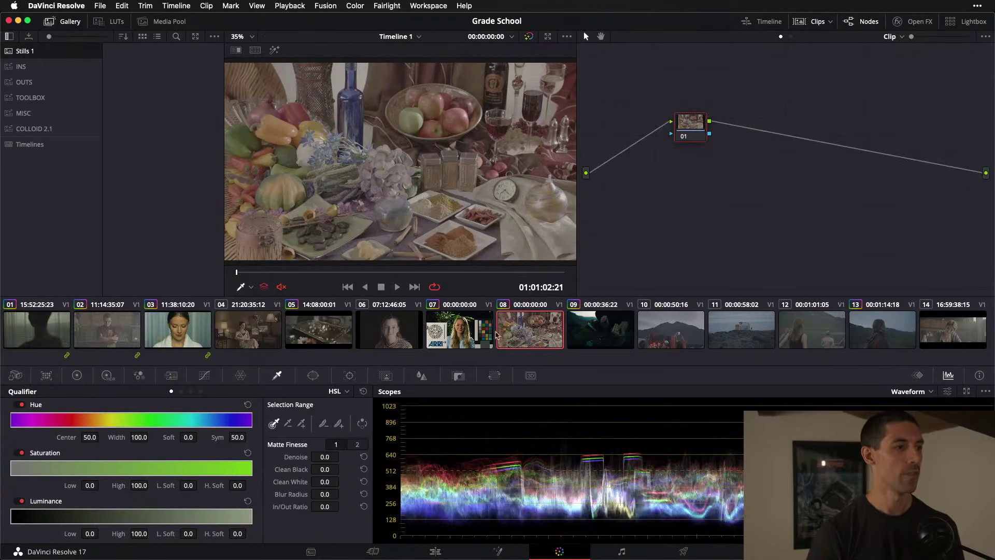
{"action": "middle_click", "coordinate": [465, 335]}
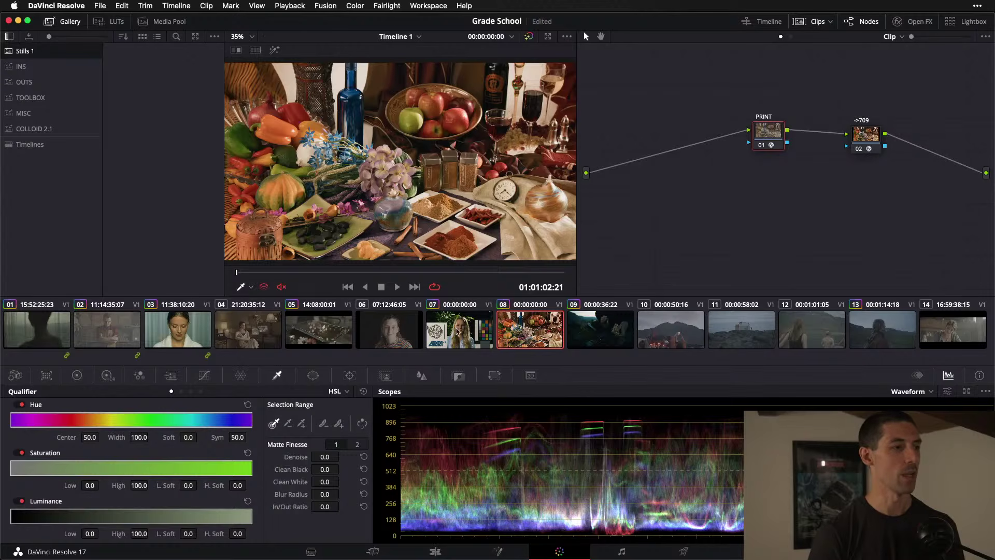
{"action": "middle_click", "coordinate": [386, 328]}
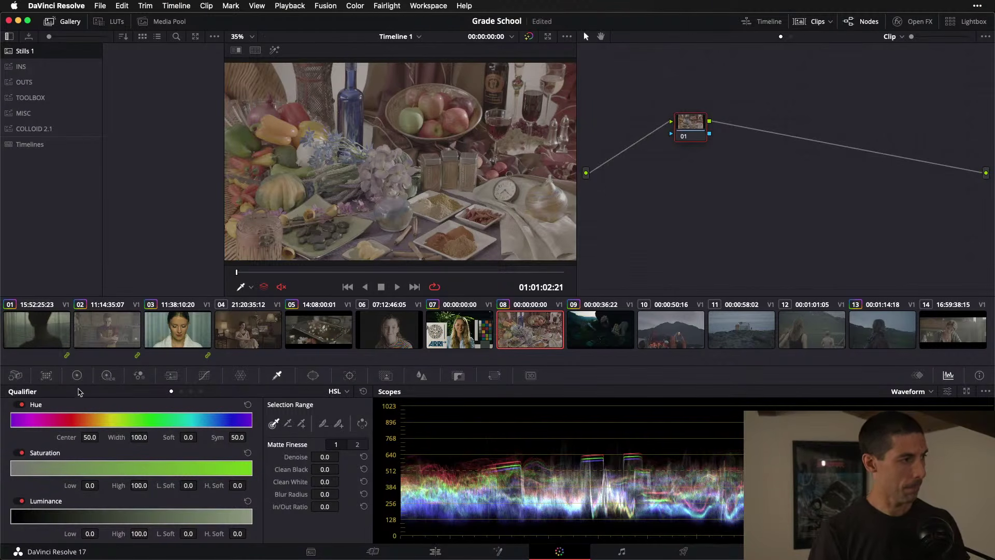
- Show the Primaries color wheels for clip 08 and save the project
{"action": "left_click", "coordinate": [77, 376]}
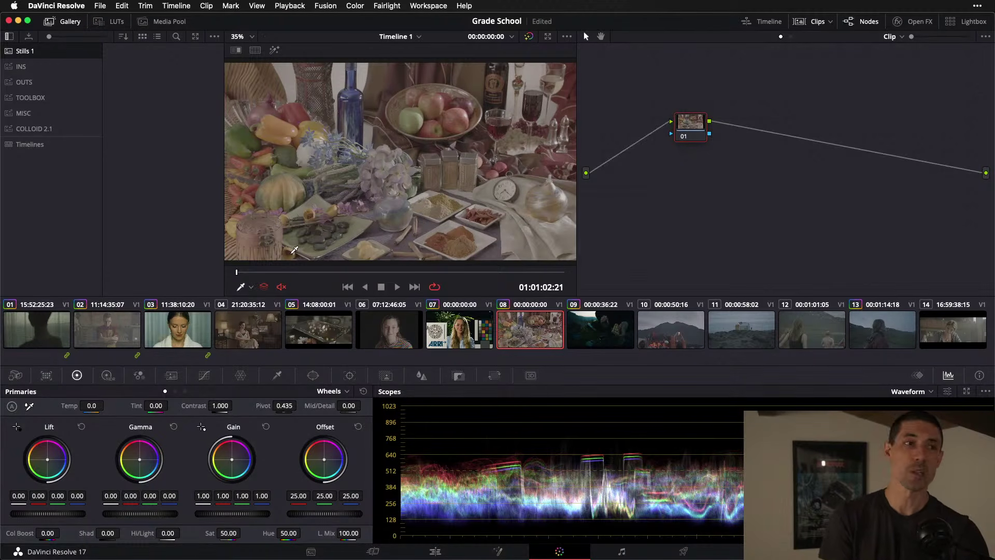
{"action": "key", "text": "super+s"}
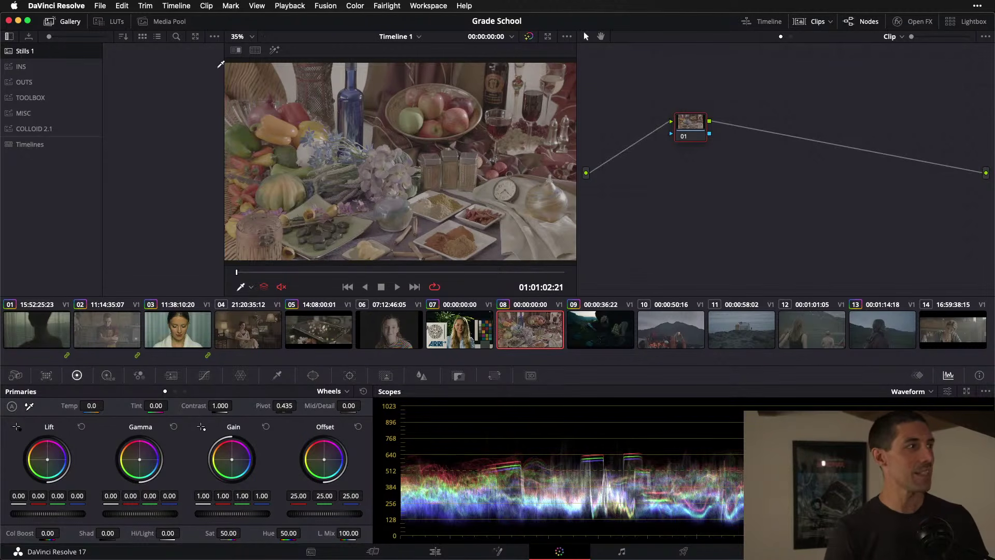
- Apply the Rec709 Kodak 2383 D65 LUT from Film Looks to clip 08's node and toggle the node to compare before and after
{"action": "left_click", "coordinate": [110, 21]}
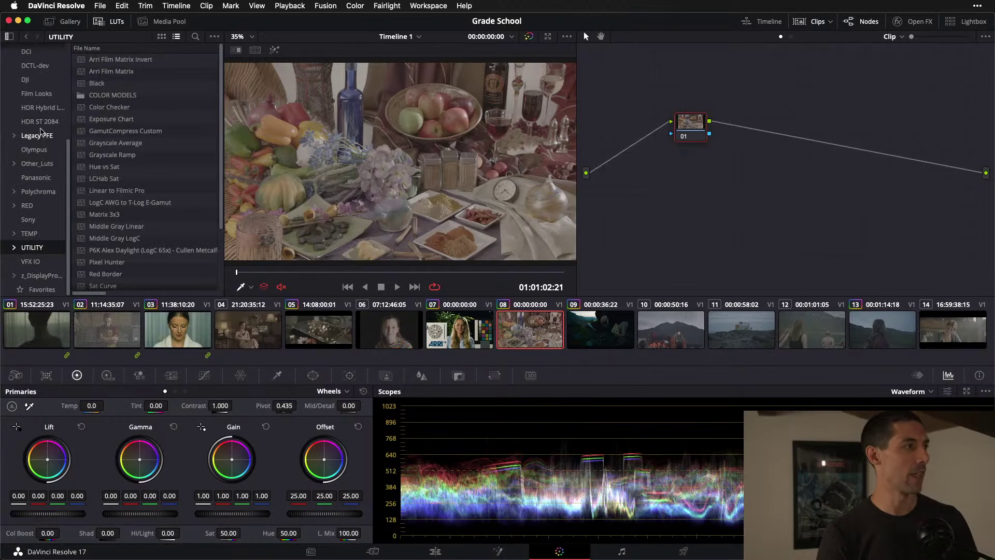
{"action": "left_click", "coordinate": [36, 94]}
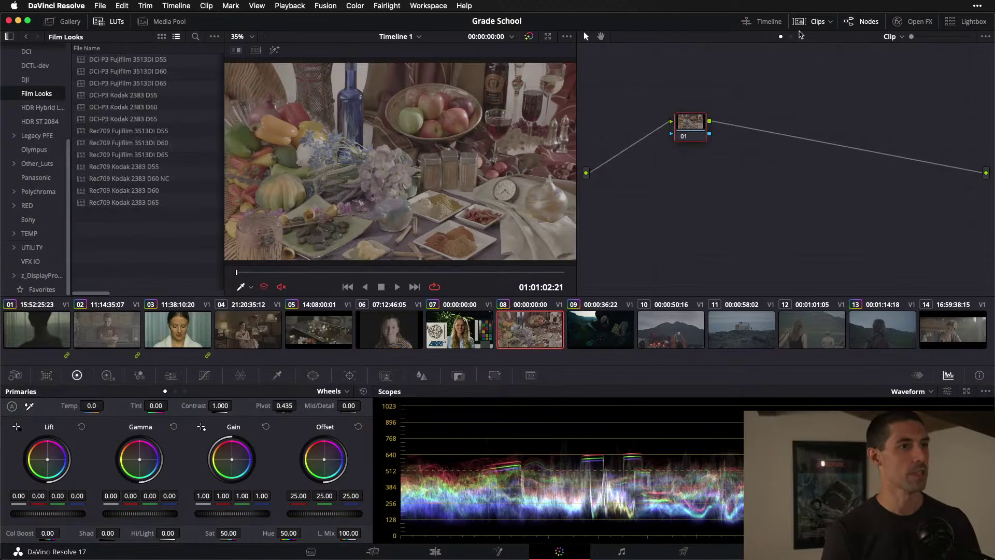
{"action": "left_click", "coordinate": [790, 37]}
{"action": "left_click", "coordinate": [780, 36]}
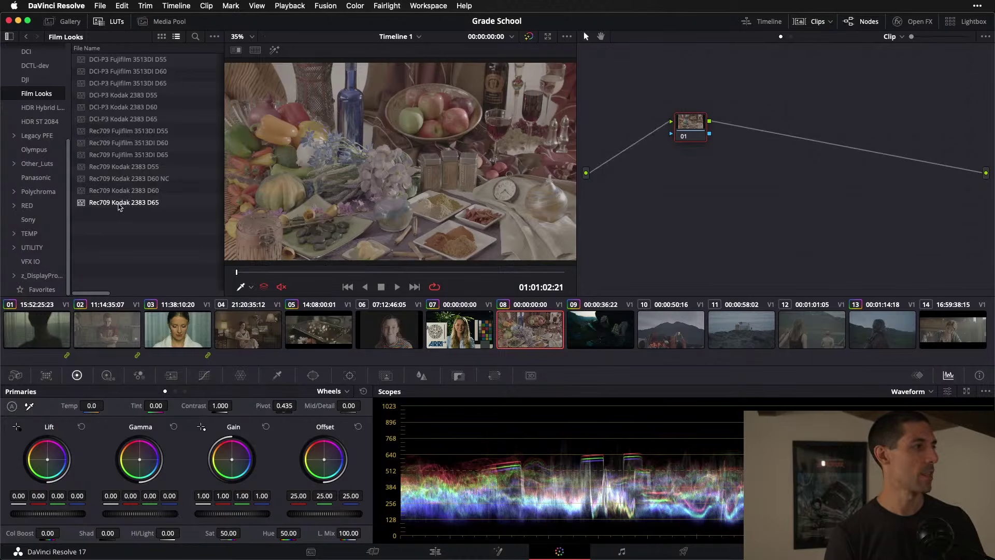
{"action": "left_click_drag", "start_coordinate": [119, 207], "coordinate": [747, 121]}
{"action": "key", "text": "ctrl+d"}
{"action": "key", "text": "ctrl+d"}
{"action": "key", "text": "ctrl+d"}
{"action": "key", "text": "ctrl+d"}
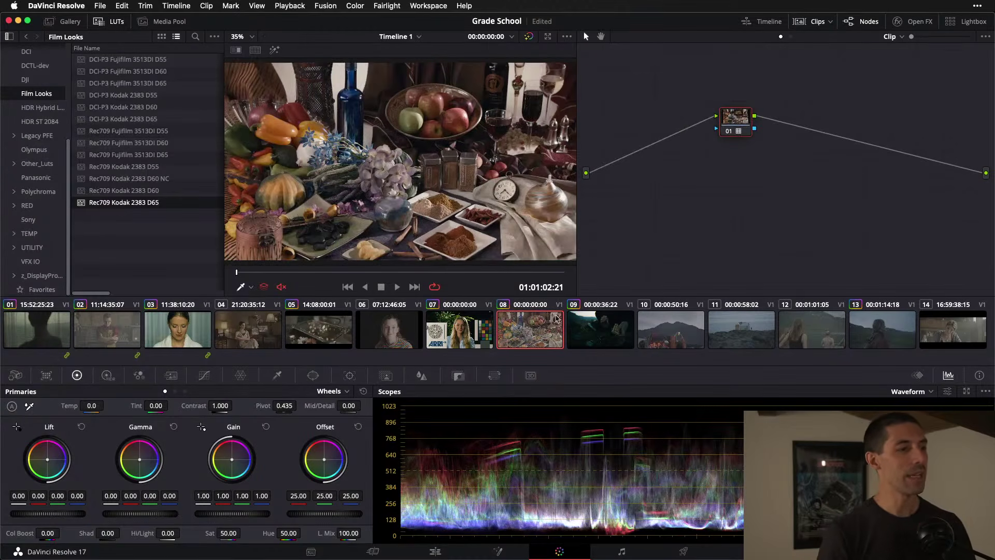
- Switch between the ARRI chart clip 07 and the still-life clip 08 to compare their looks
{"action": "left_click", "coordinate": [486, 342]}
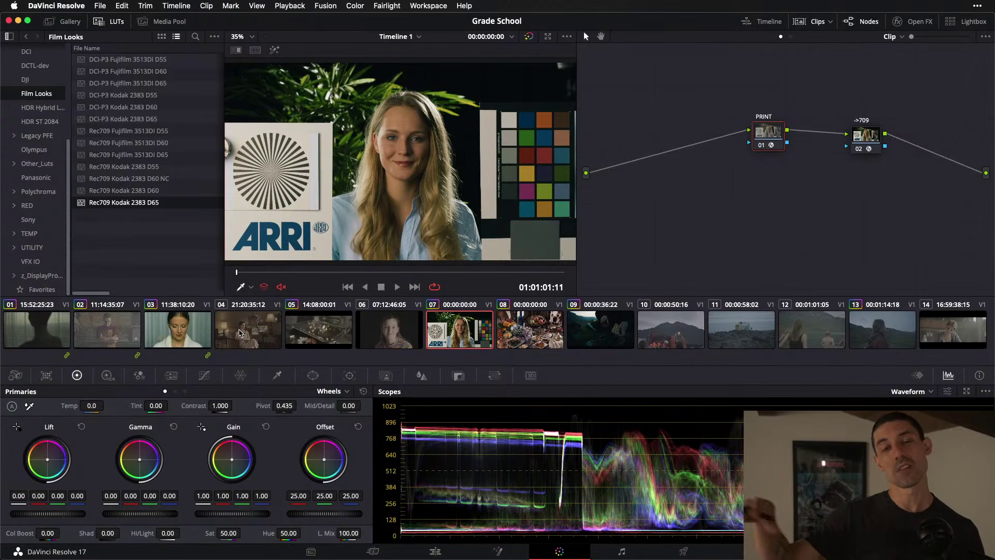
{"action": "left_click", "coordinate": [515, 335]}
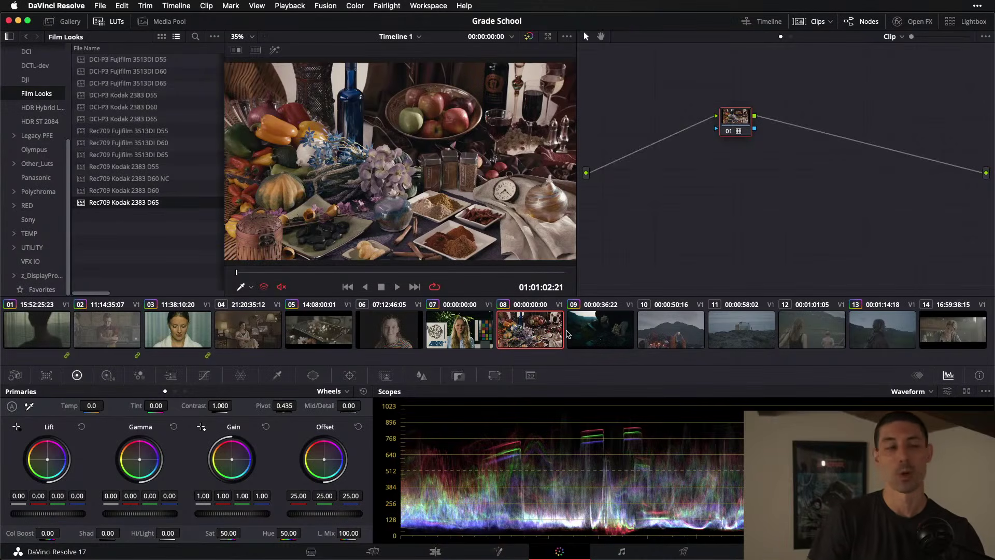
{"action": "left_click", "coordinate": [469, 332]}
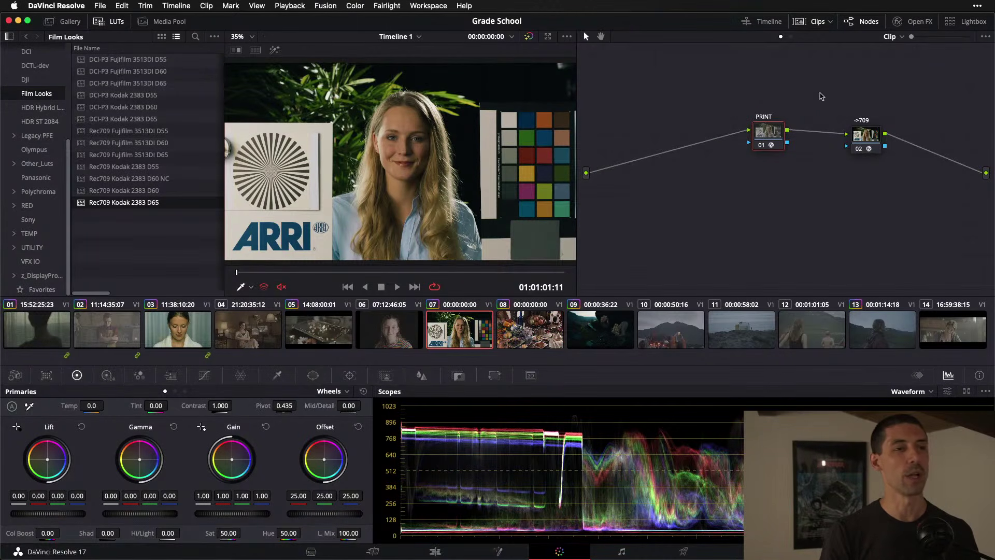
- Open the effect settings of clip 07's PRINT node and try the FP2 curve
{"action": "left_click", "coordinate": [904, 21]}
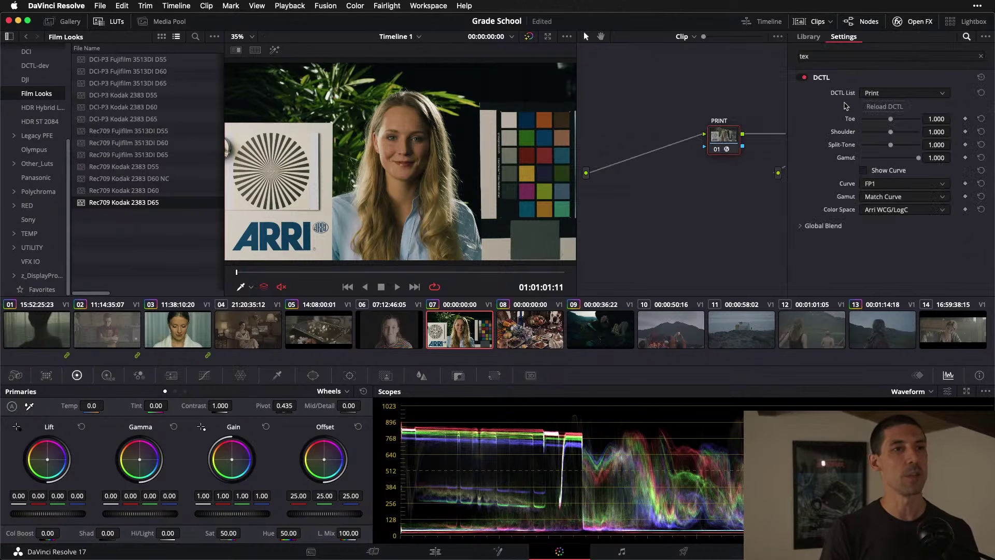
{"action": "left_click_drag", "start_coordinate": [720, 138], "coordinate": [679, 132]}
{"action": "left_click", "coordinate": [904, 183]}
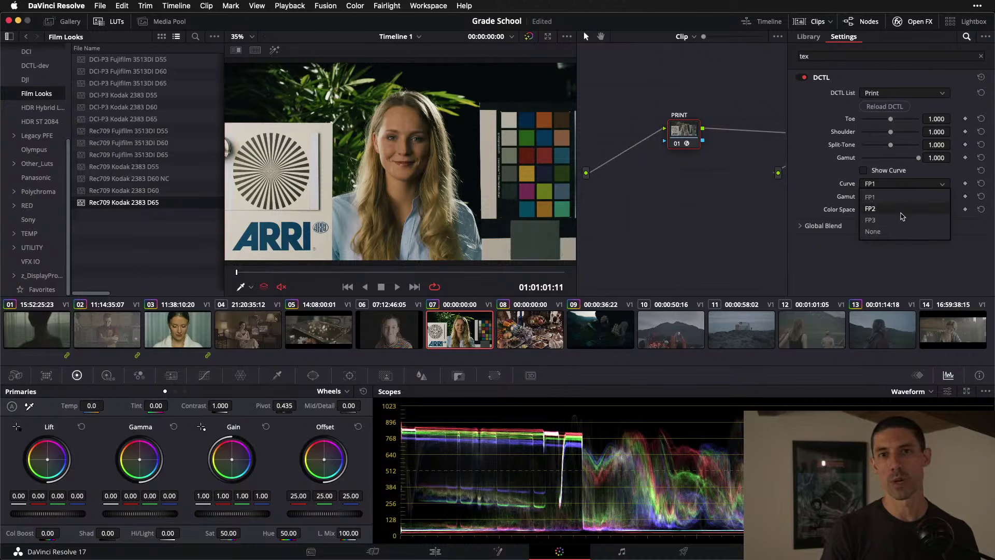
{"action": "left_click", "coordinate": [902, 195]}
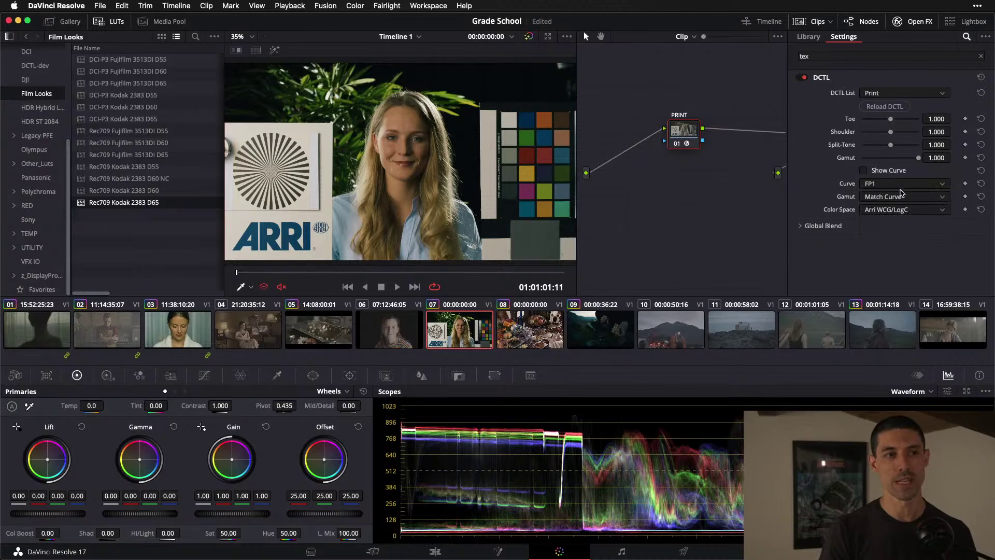
{"action": "left_click", "coordinate": [901, 185]}
{"action": "left_click", "coordinate": [897, 213]}
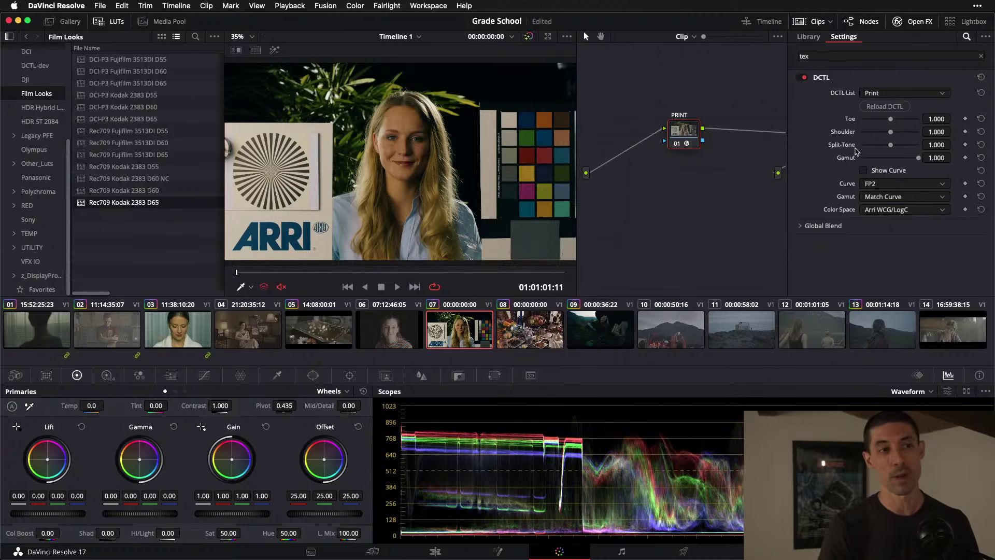
- Try the FP3 curve on the PRINT node, then set the curve back to FP1
{"action": "left_click", "coordinate": [906, 186]}
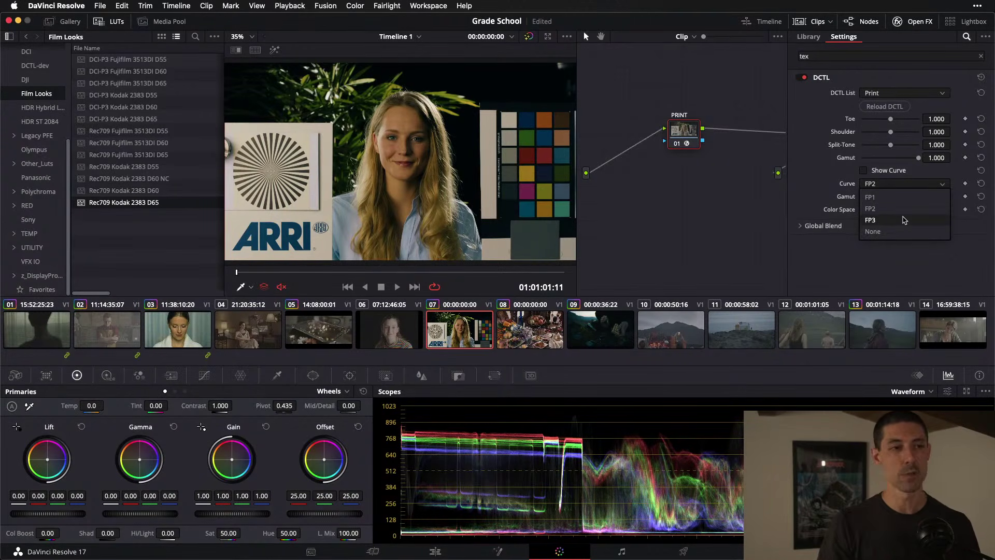
{"action": "left_click", "coordinate": [696, 131]}
{"action": "left_click_drag", "start_coordinate": [696, 130], "coordinate": [688, 128]}
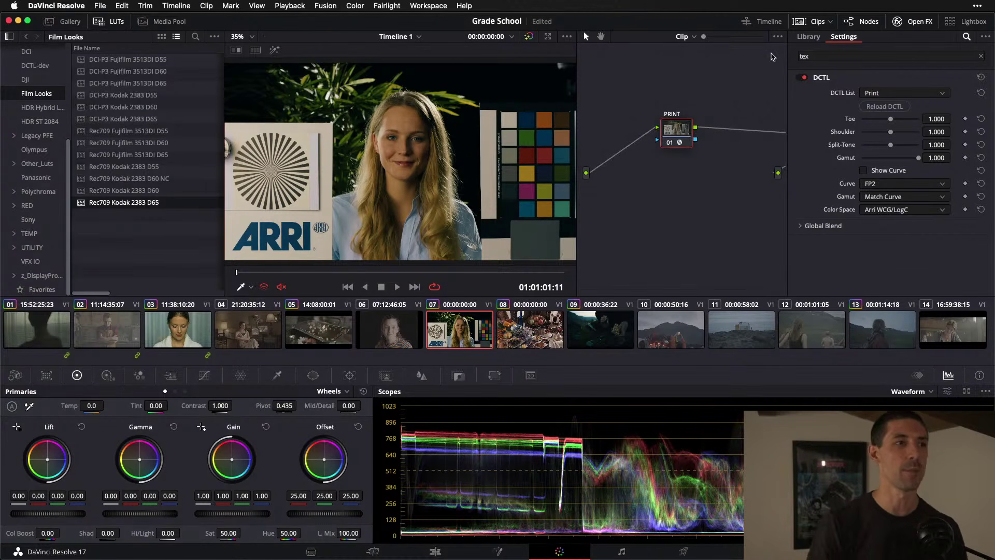
{"action": "left_click_drag", "start_coordinate": [677, 136], "coordinate": [677, 136]}
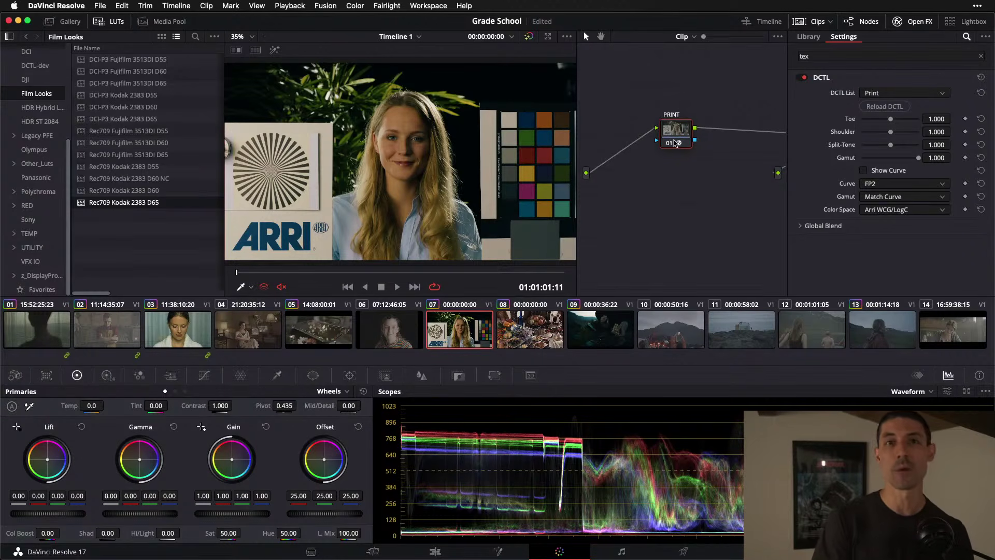
{"action": "left_click", "coordinate": [902, 184]}
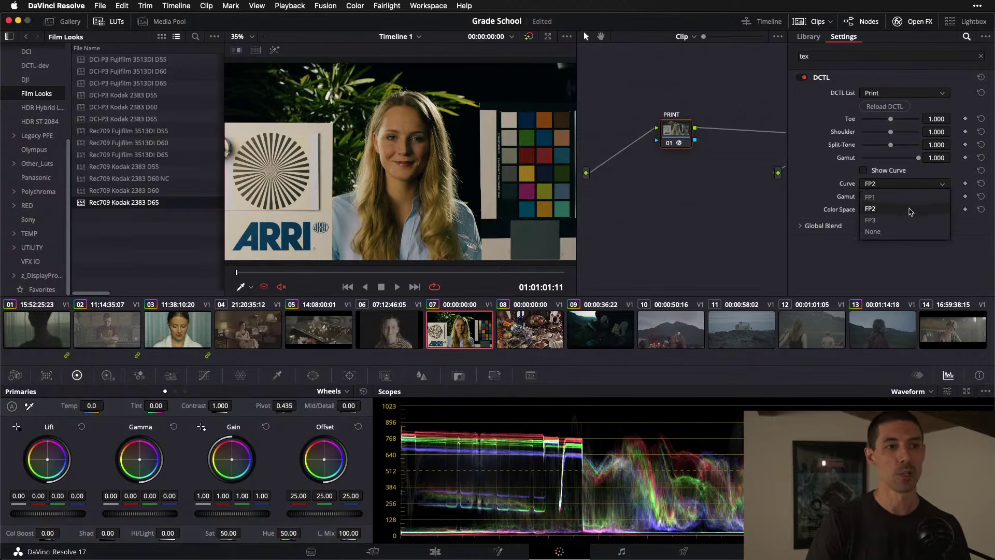
{"action": "left_click", "coordinate": [902, 220]}
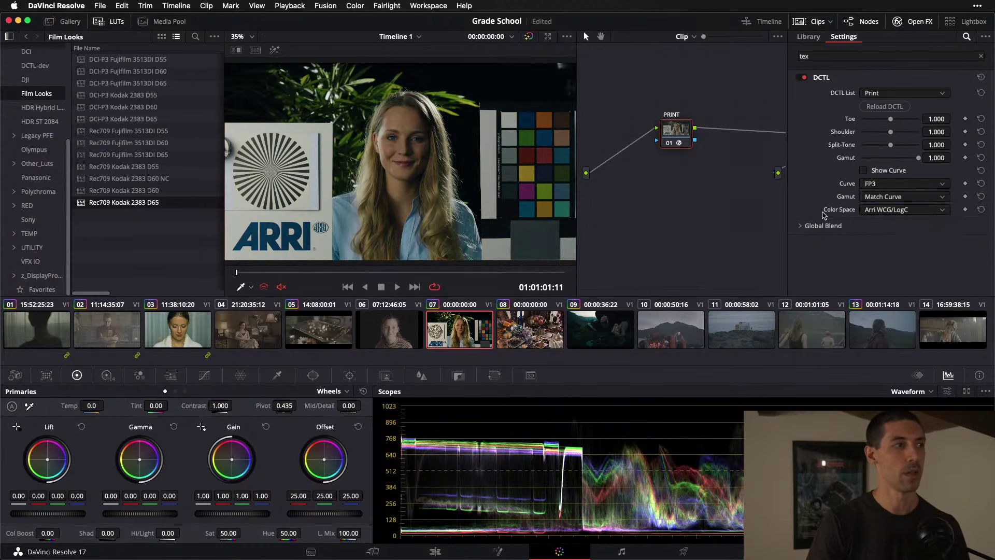
{"action": "left_click", "coordinate": [899, 189]}
{"action": "left_click", "coordinate": [906, 196]}
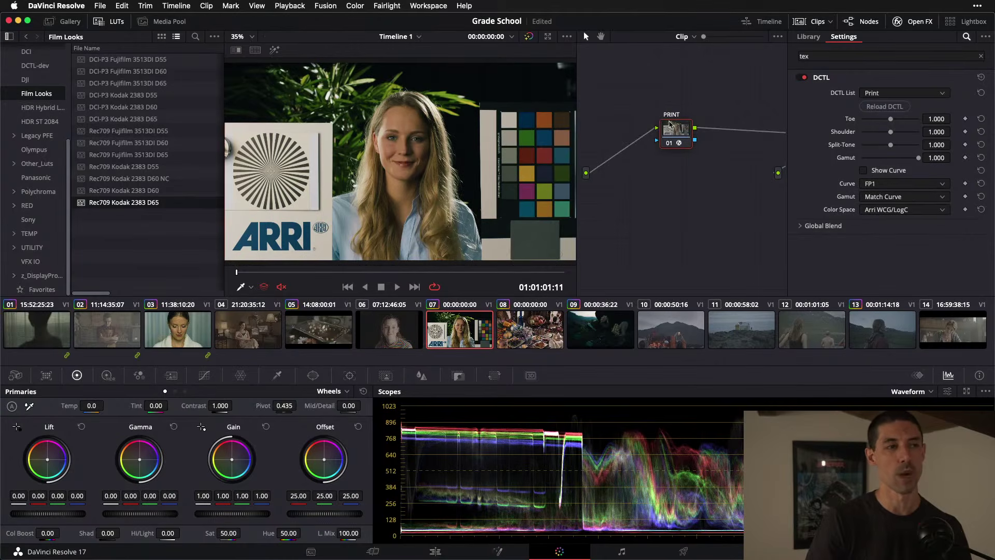
- Add a serial node before clip 07's PRINT node and place it ahead of PRINT in the graph
{"action": "key", "text": "shift+s"}
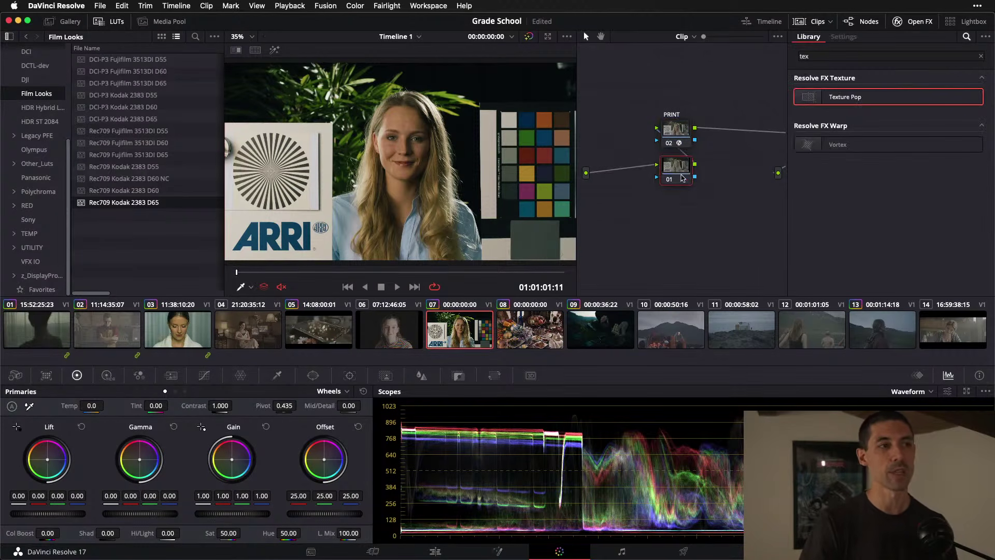
{"action": "left_click_drag", "start_coordinate": [689, 168], "coordinate": [629, 130]}
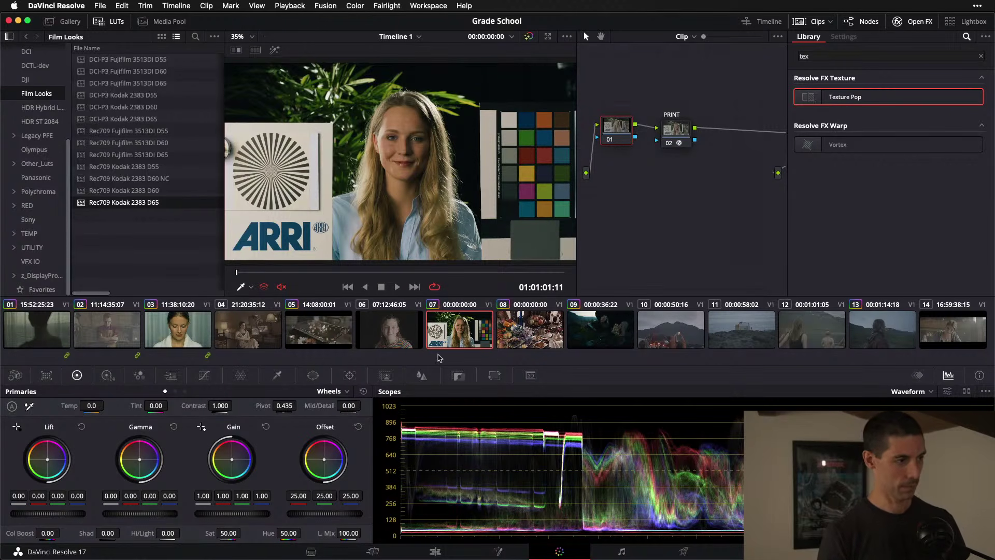
- Duplicate Timeline 1 in the TIMELINES bin on the Edit page and open the copy
{"action": "left_click", "coordinate": [435, 551]}
{"action": "left_click", "coordinate": [37, 64]}
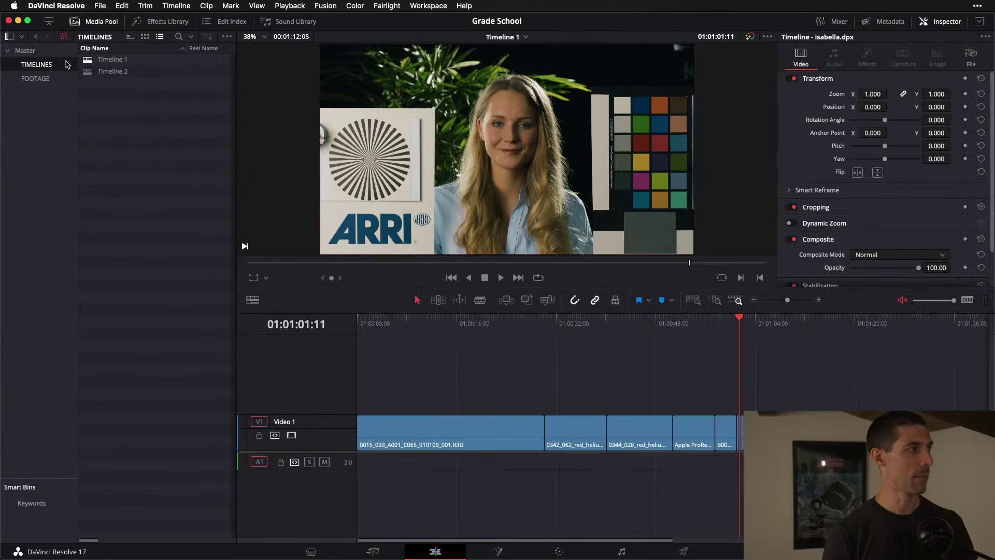
{"action": "left_click", "coordinate": [114, 60]}
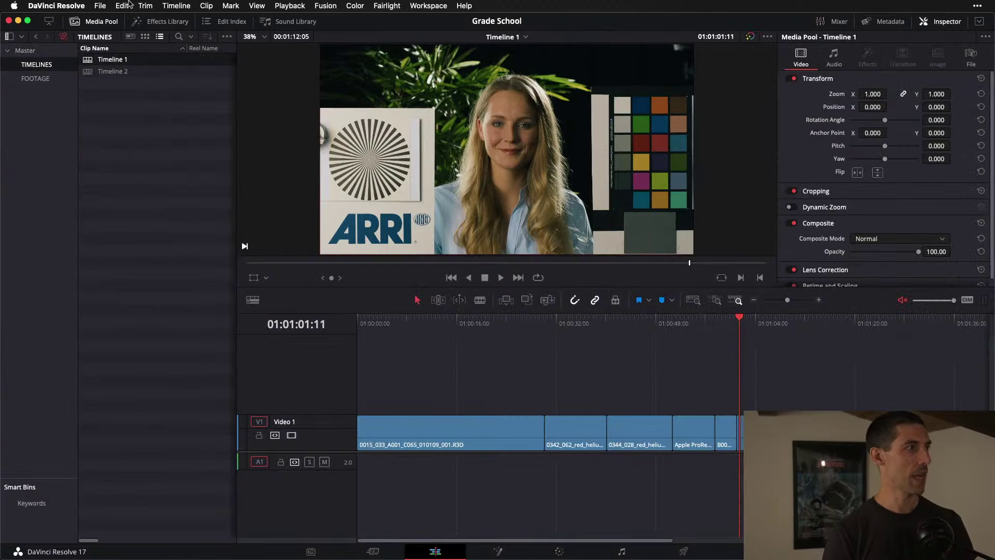
{"action": "left_click", "coordinate": [124, 6]}
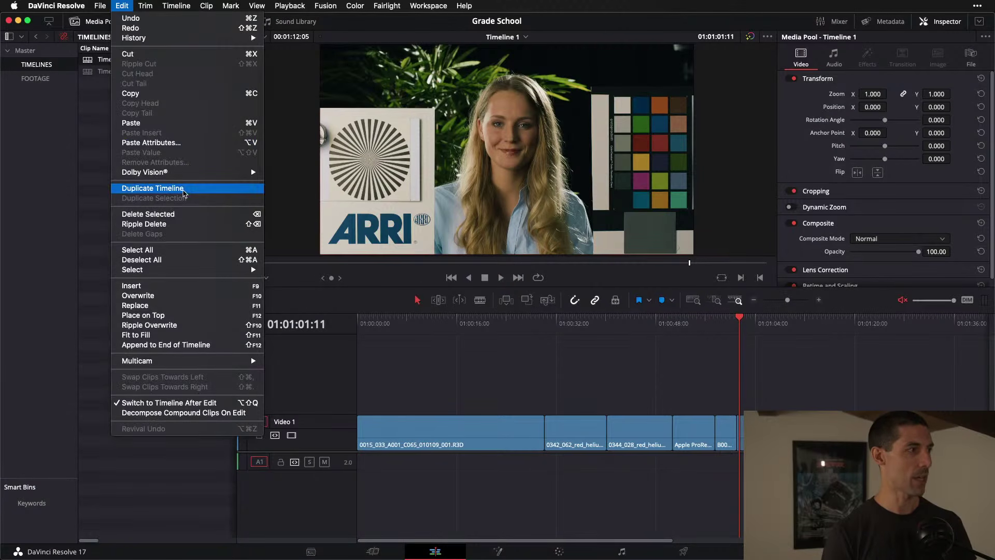
{"action": "left_click", "coordinate": [182, 190]}
{"action": "double_click", "coordinate": [89, 72]}
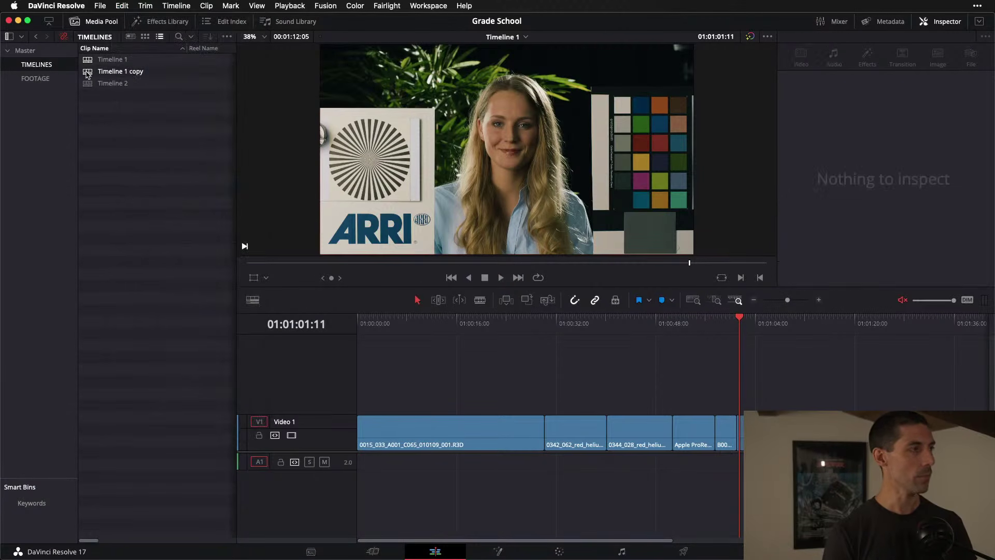
- Switch the clips of the Timeline 1 copy to remote grades on the Color page and show the gallery's OUTS album
{"action": "left_click", "coordinate": [559, 551]}
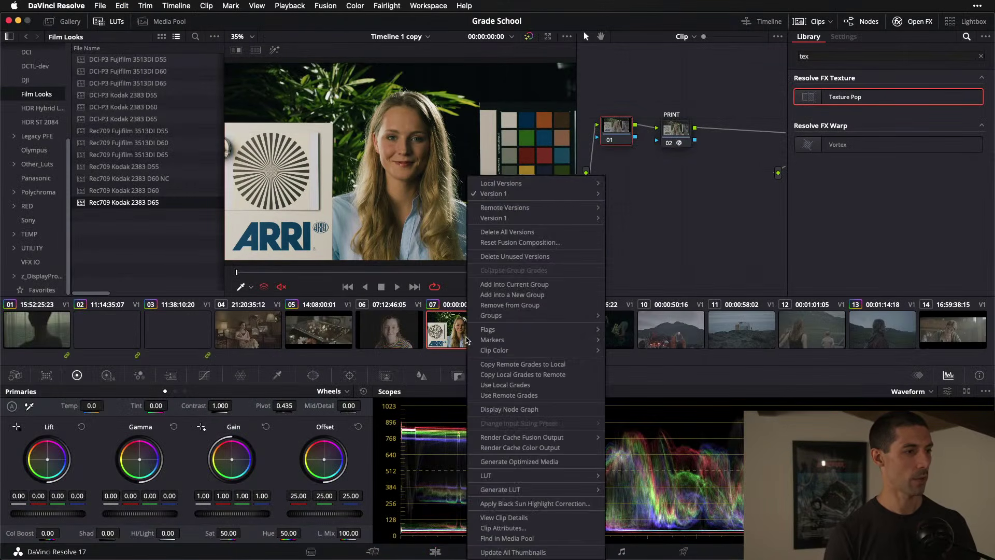
{"action": "right_click", "coordinate": [466, 334]}
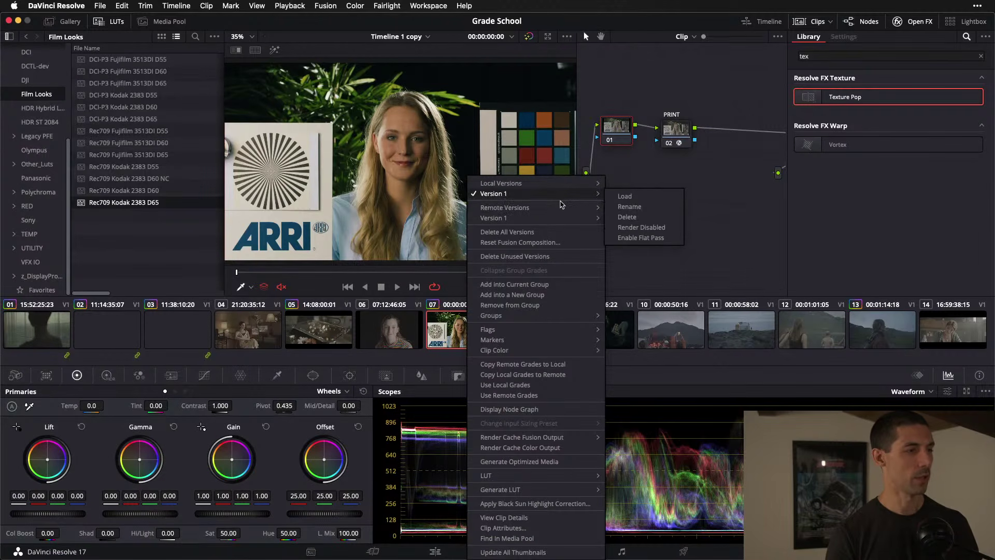
{"action": "mouse_move", "coordinate": [559, 208]}
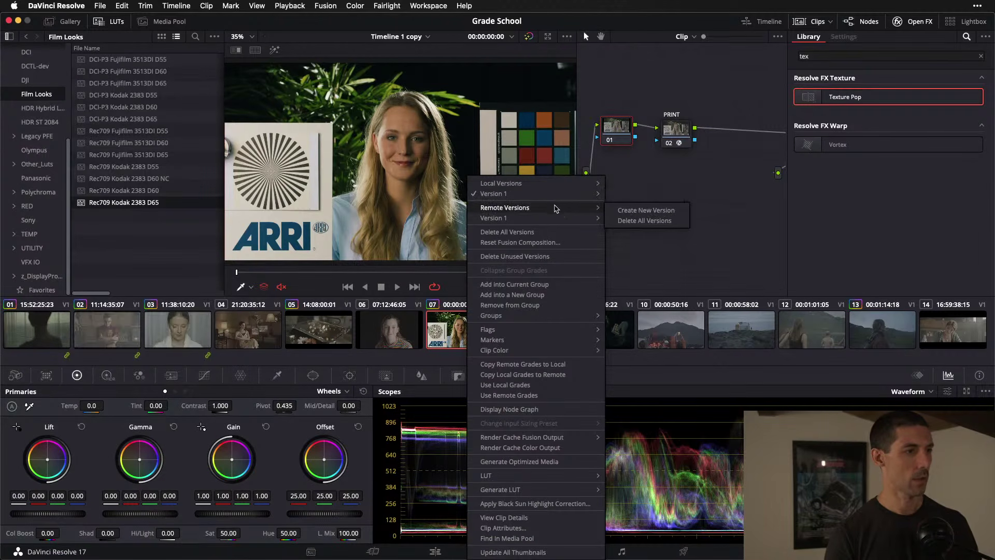
{"action": "left_click", "coordinate": [561, 395]}
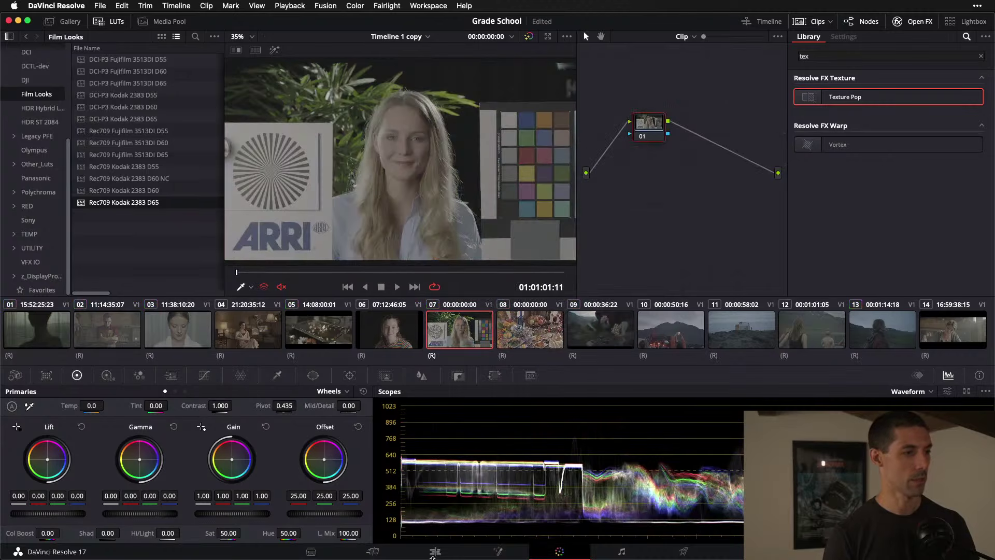
{"action": "left_click", "coordinate": [70, 22]}
{"action": "left_click", "coordinate": [58, 84]}
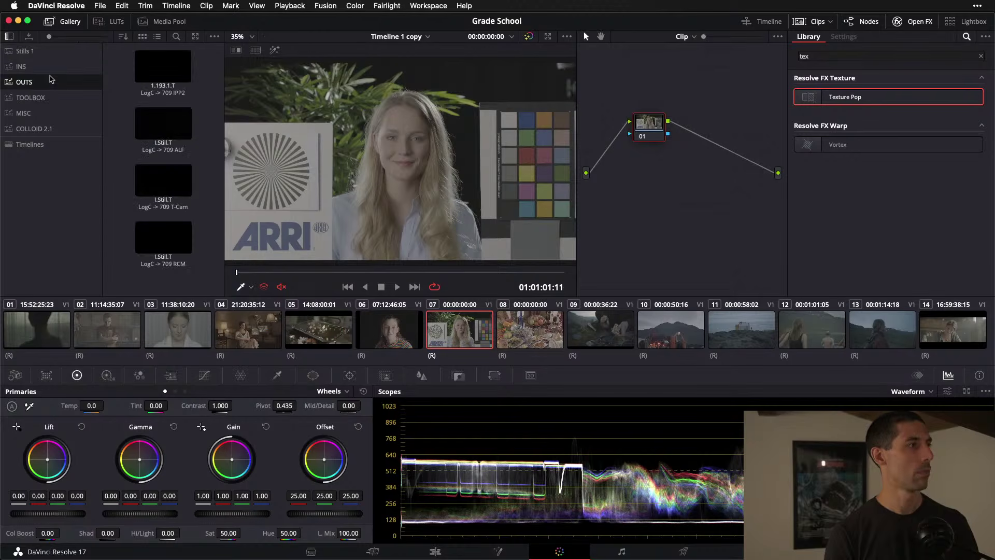
- Try the LogC -> 709 RCM still on clip 07, tidy up the node graph, and undo the applied grade
{"action": "middle_click", "coordinate": [156, 251]}
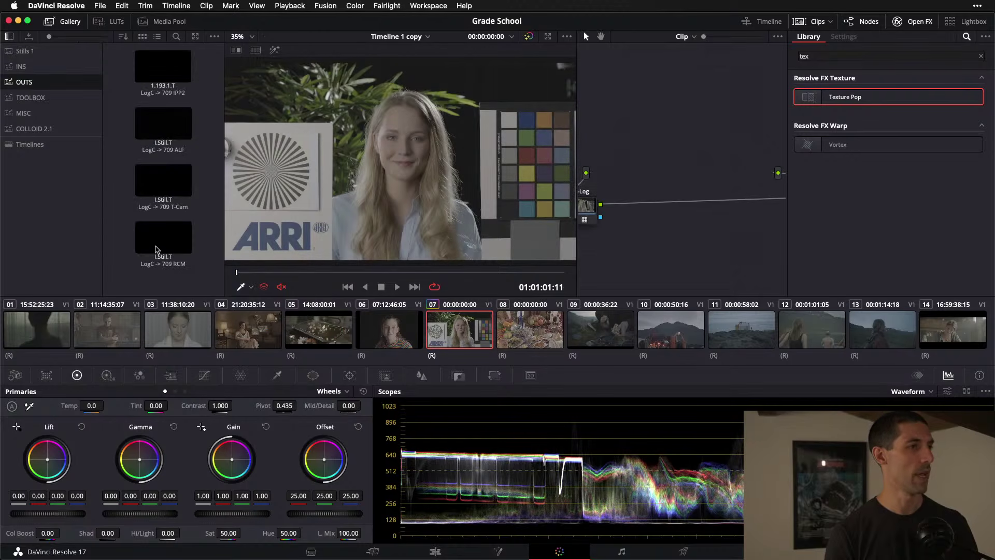
{"action": "right_click", "coordinate": [682, 72]}
{"action": "left_click", "coordinate": [718, 180]}
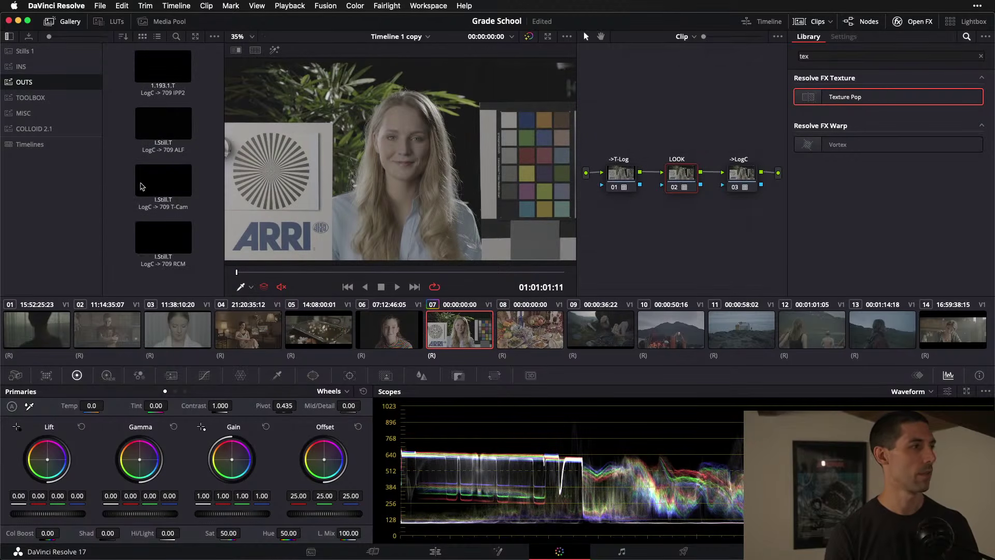
{"action": "right_click", "coordinate": [699, 57]}
{"action": "left_click", "coordinate": [845, 95]}
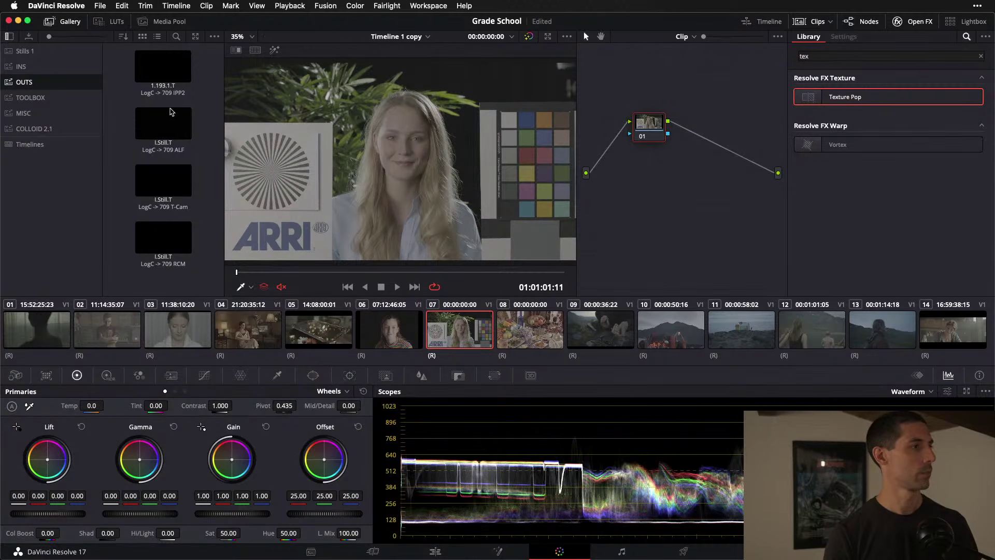
- Display the node graph of the LogC -> 709 RCM still and copy only its ->709 node onto clip 01's node
{"action": "right_click", "coordinate": [164, 226]}
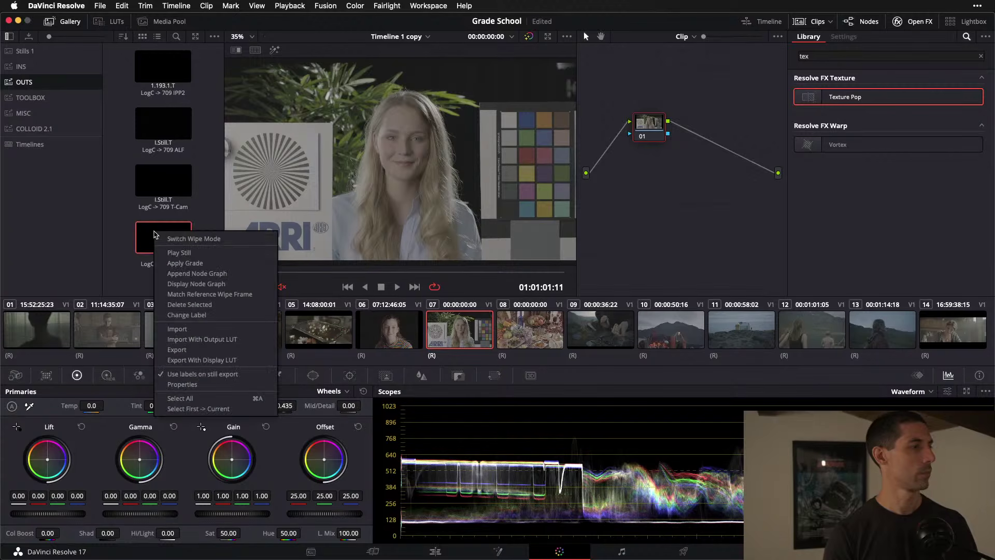
{"action": "left_click", "coordinate": [171, 247]}
{"action": "right_click", "coordinate": [172, 247]}
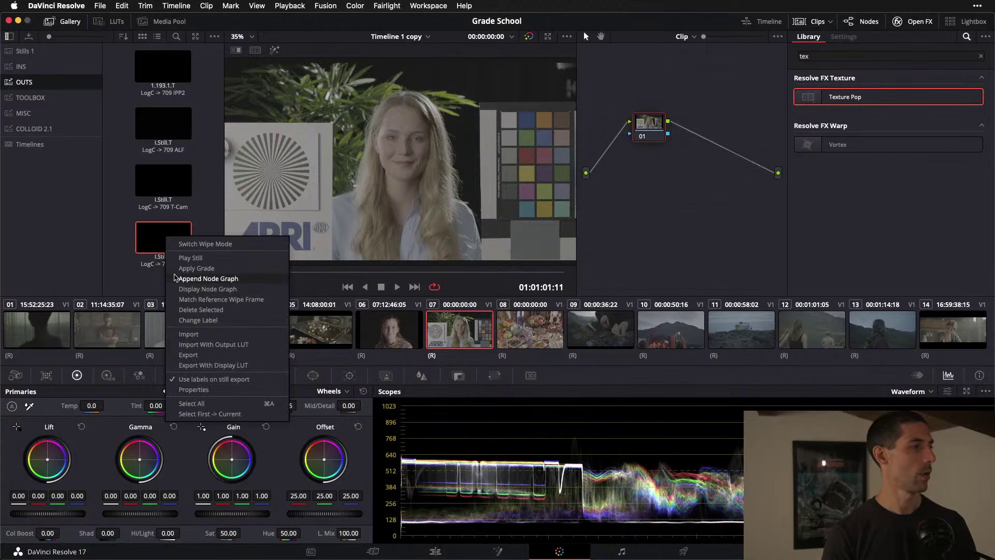
{"action": "left_click", "coordinate": [184, 291]}
{"action": "left_click_drag", "start_coordinate": [494, 203], "coordinate": [267, 227]}
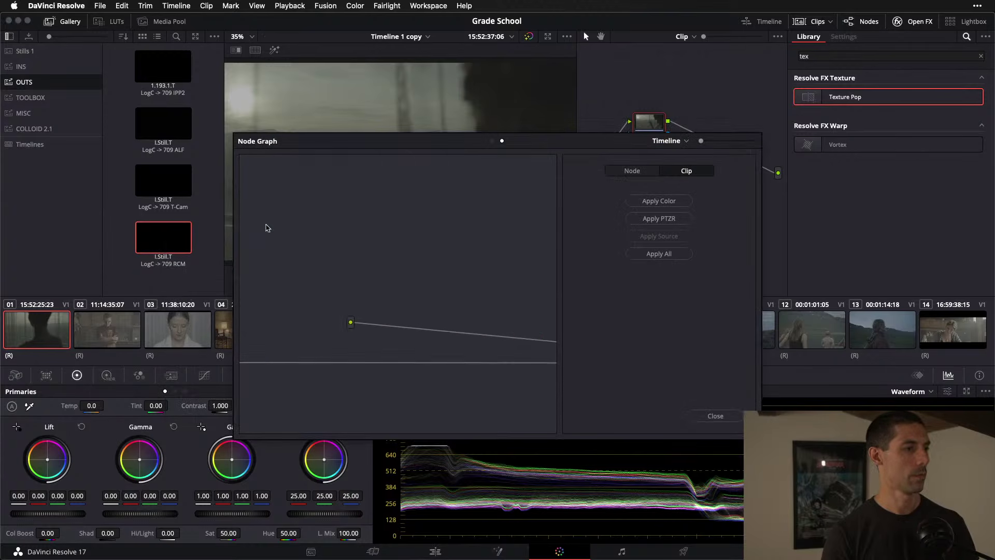
{"action": "left_click_drag", "start_coordinate": [393, 233], "coordinate": [212, 223]}
{"action": "left_click_drag", "start_coordinate": [572, 145], "coordinate": [405, 154]}
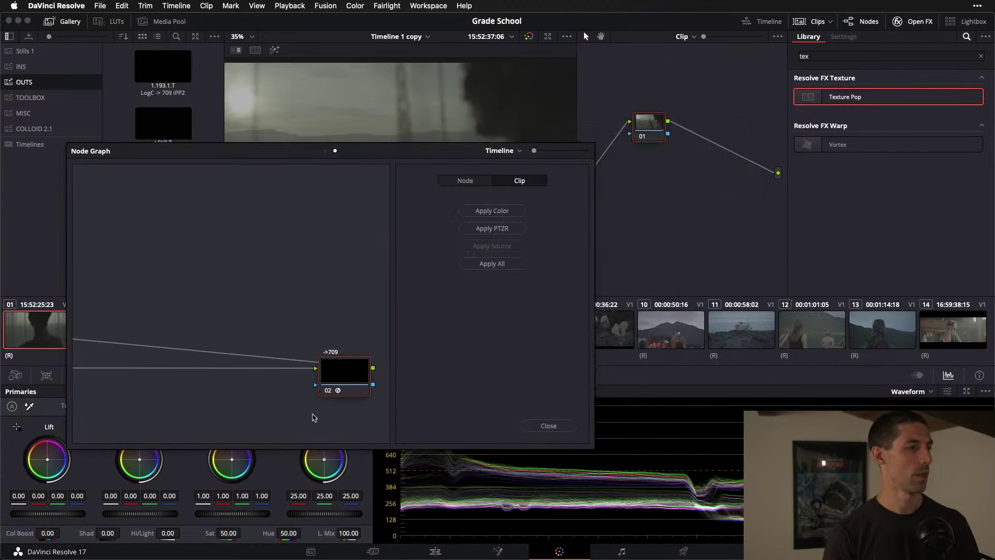
{"action": "left_click_drag", "start_coordinate": [336, 366], "coordinate": [642, 126]}
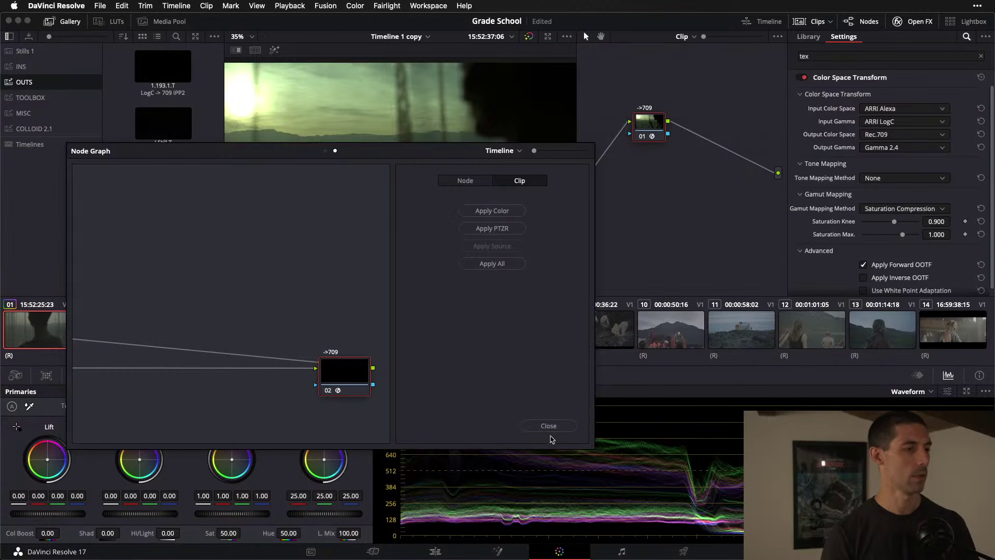
{"action": "left_click", "coordinate": [549, 426]}
- Set the tone mapping method of the ->709 node's Color Space Transform to Luminance Mapping
{"action": "left_click", "coordinate": [880, 179]}
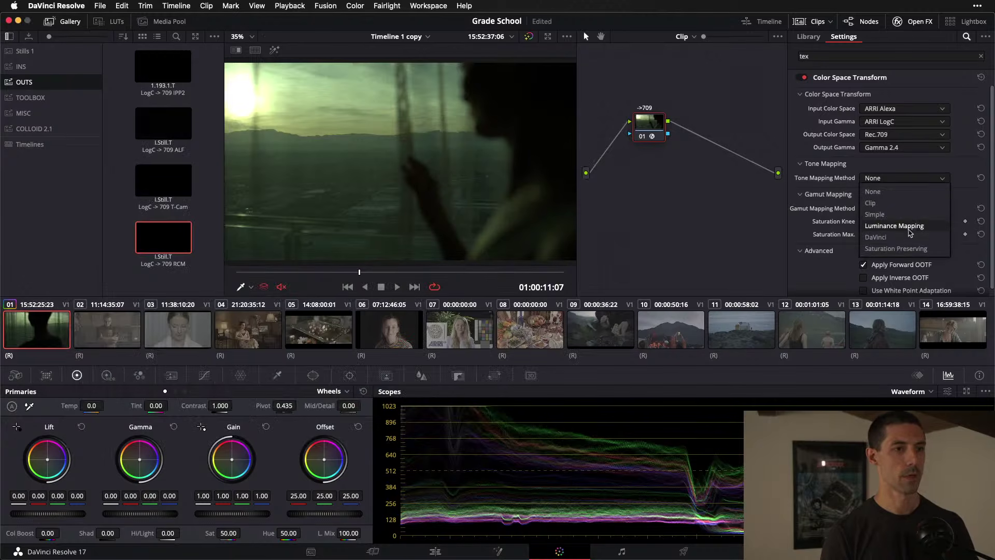
{"action": "left_click", "coordinate": [905, 227]}
- Add a serial node before ->709 on clip 01 and apply the Print still from the COLLOID 2.1 album to it
{"action": "left_click_drag", "start_coordinate": [705, 182], "coordinate": [645, 189]}
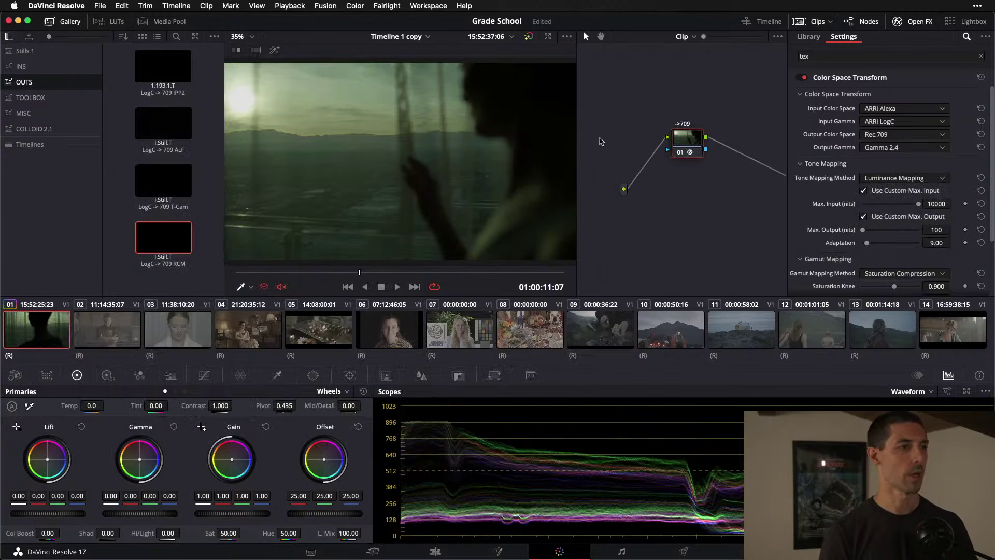
{"action": "key", "text": "shift+s"}
{"action": "left_click", "coordinate": [39, 126]}
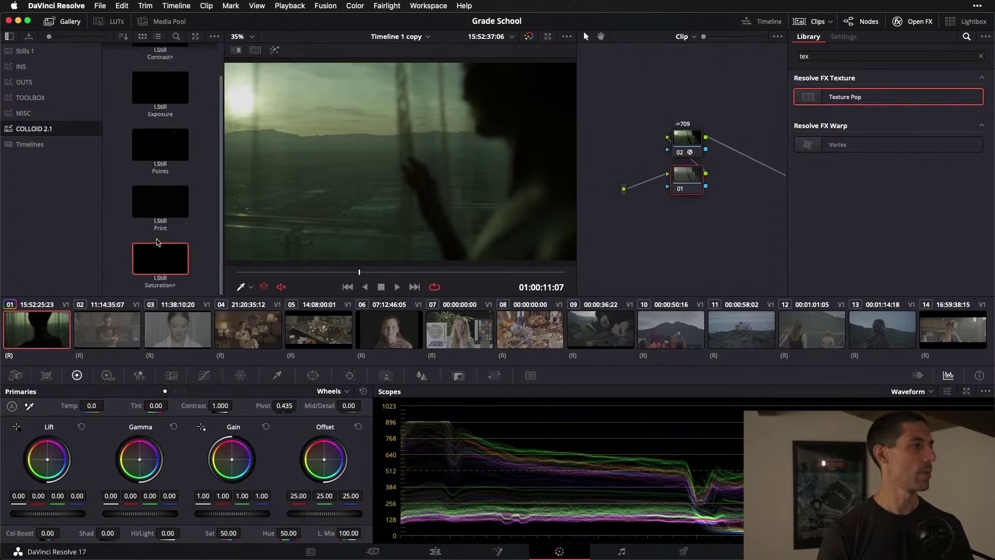
{"action": "left_click_drag", "start_coordinate": [160, 202], "coordinate": [674, 191]}
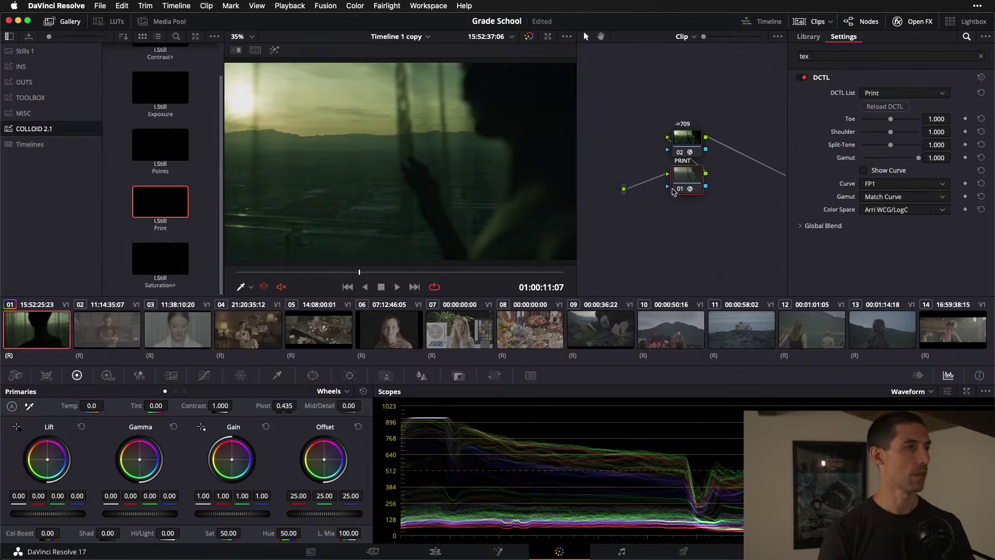
- Copy clip 01's grade with the PRINT and ->709 nodes onto clip 07
{"action": "left_click", "coordinate": [393, 332]}
{"action": "left_click", "coordinate": [428, 336]}
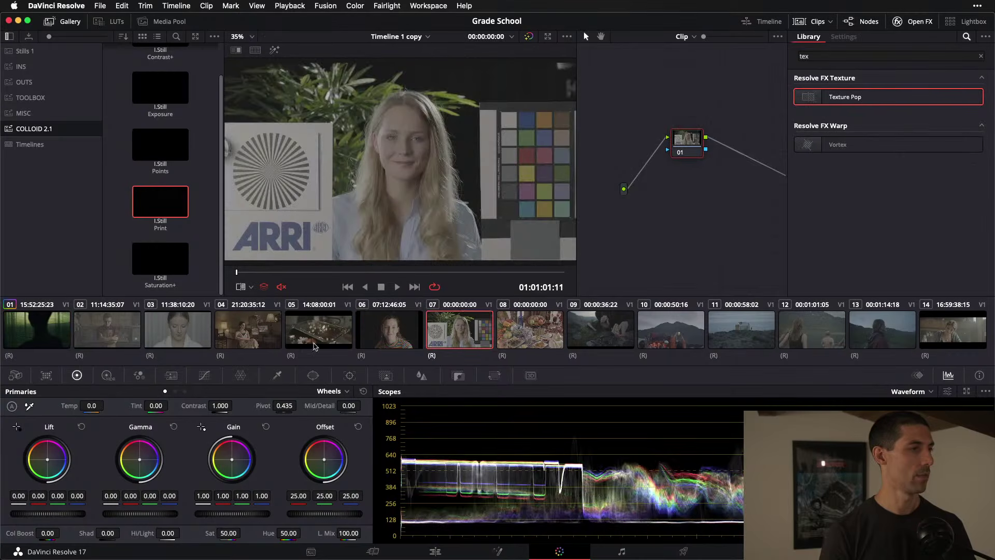
{"action": "middle_click", "coordinate": [44, 338]}
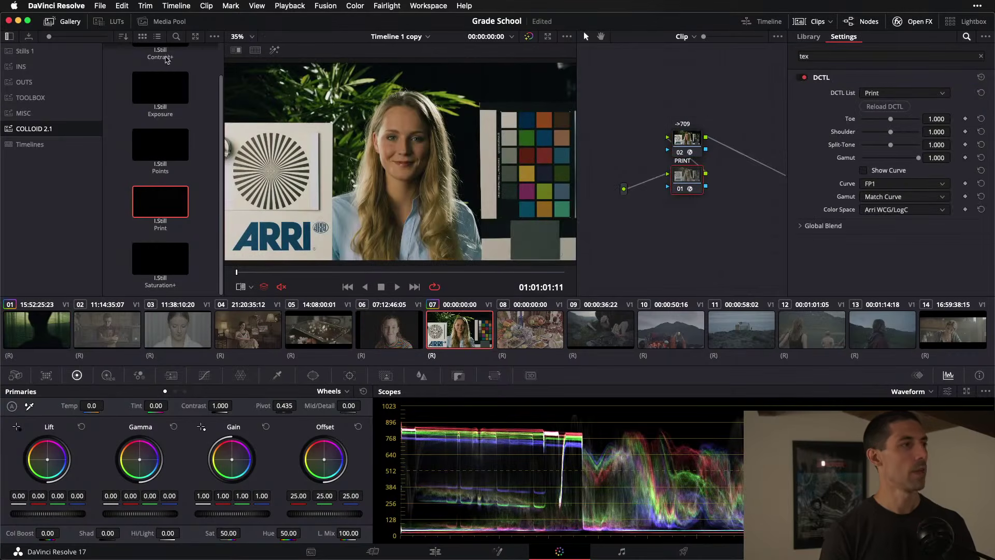
- Show the Stills 1 album, add a serial node before PRINT on clip 07, and lower its gain to 0.68
{"action": "left_click", "coordinate": [43, 50]}
{"action": "key", "text": "shift+s"}
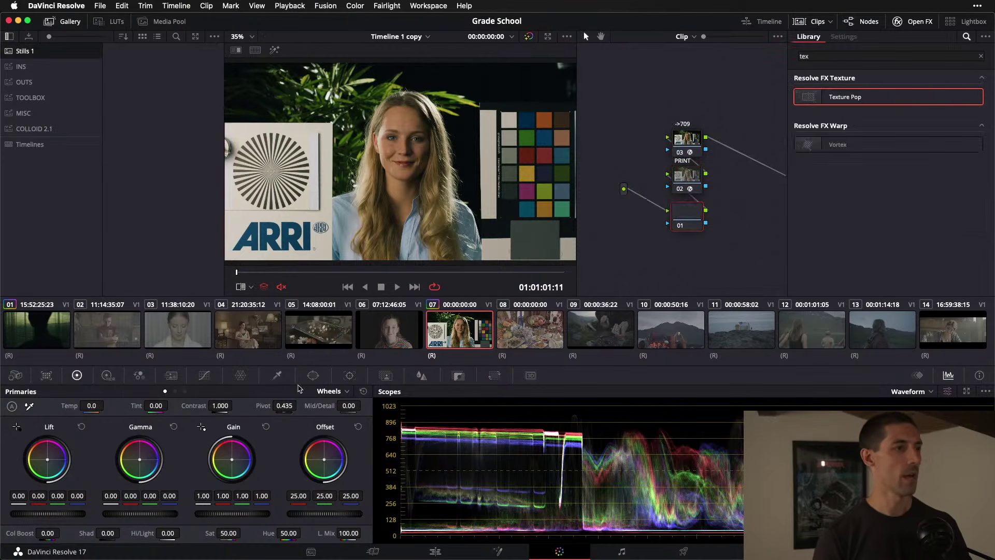
{"action": "left_click_drag", "start_coordinate": [229, 513], "coordinate": [199, 513]}
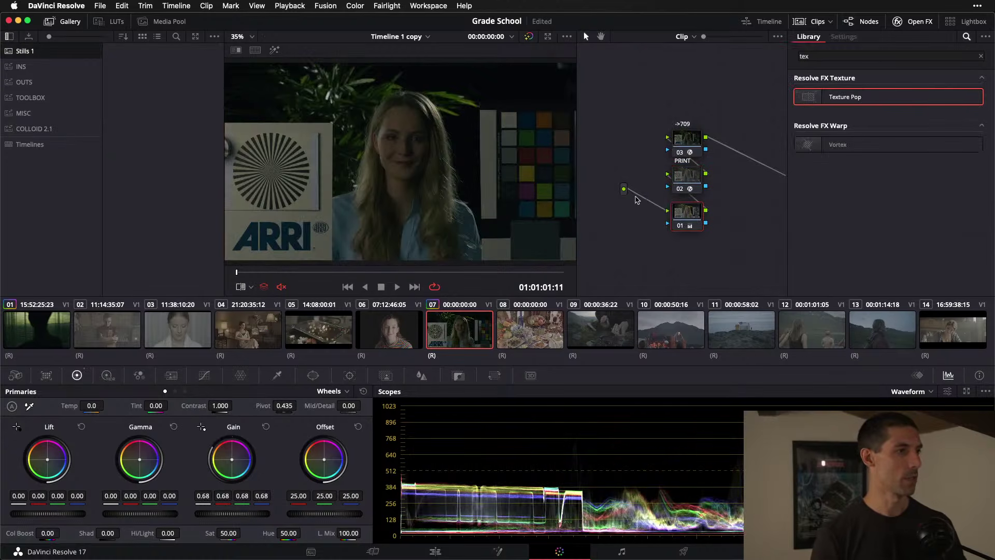
- Switch to Timeline 1 and set its clips to use remote grades
{"action": "left_click", "coordinate": [394, 36]}
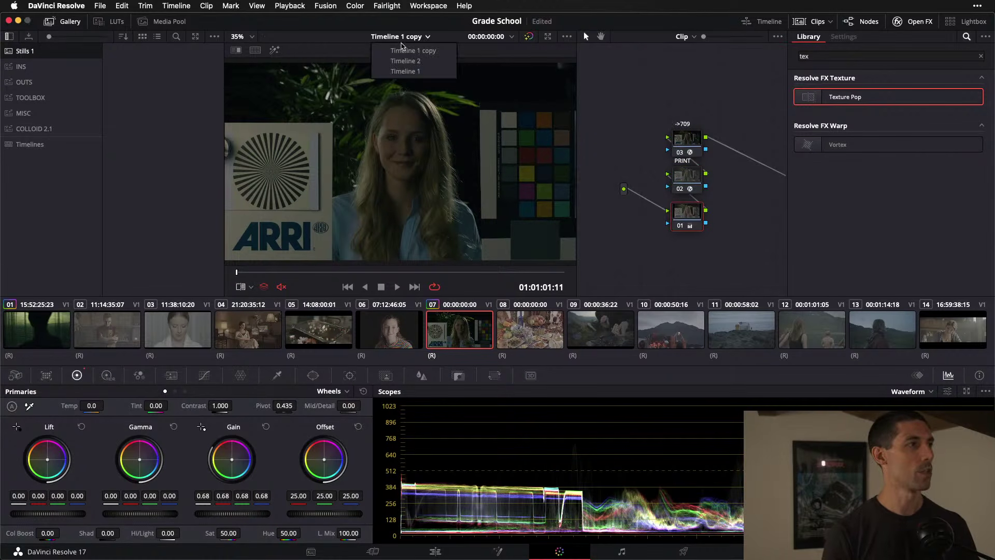
{"action": "left_click", "coordinate": [415, 72]}
{"action": "right_click", "coordinate": [463, 333]}
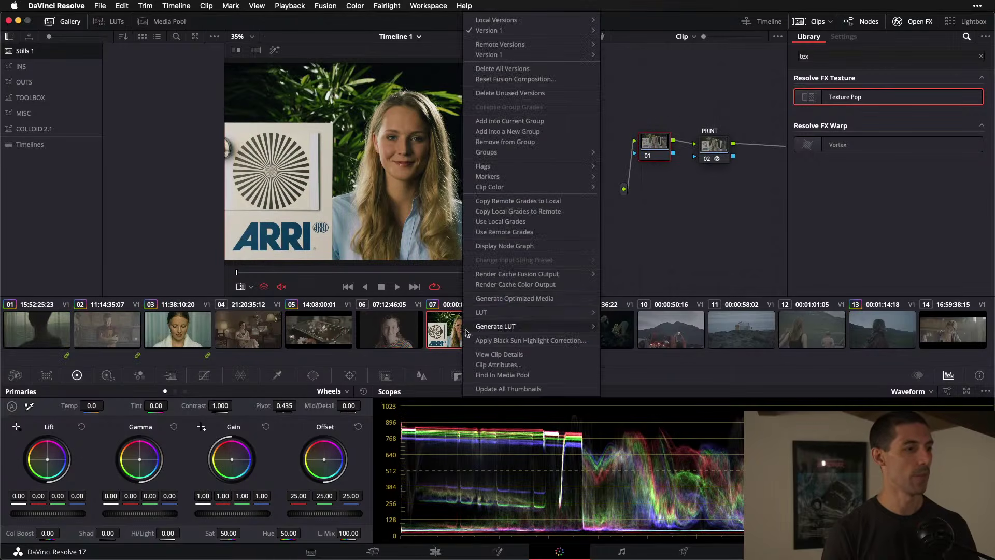
{"action": "left_click", "coordinate": [552, 231]}
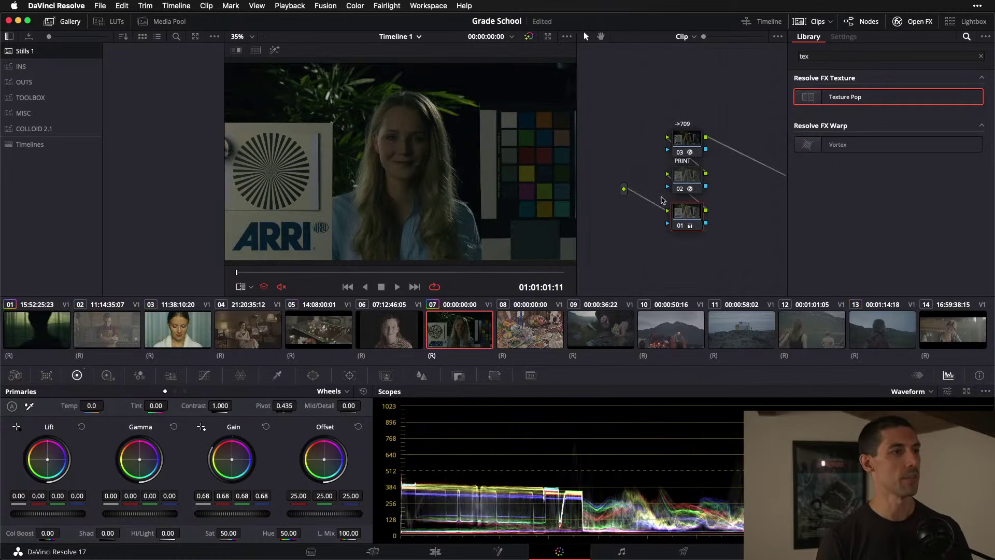
- Set the gain of clip 07's first node to 0.89 in Timeline 1 and return to Timeline 1 copy
{"action": "left_click_drag", "start_coordinate": [693, 207], "coordinate": [690, 207]}
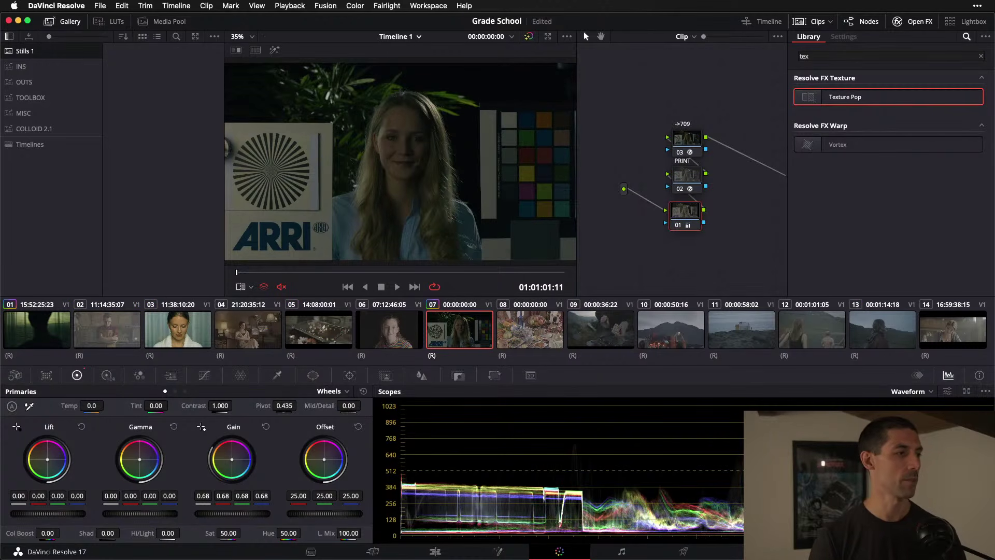
{"action": "left_click", "coordinate": [417, 36]}
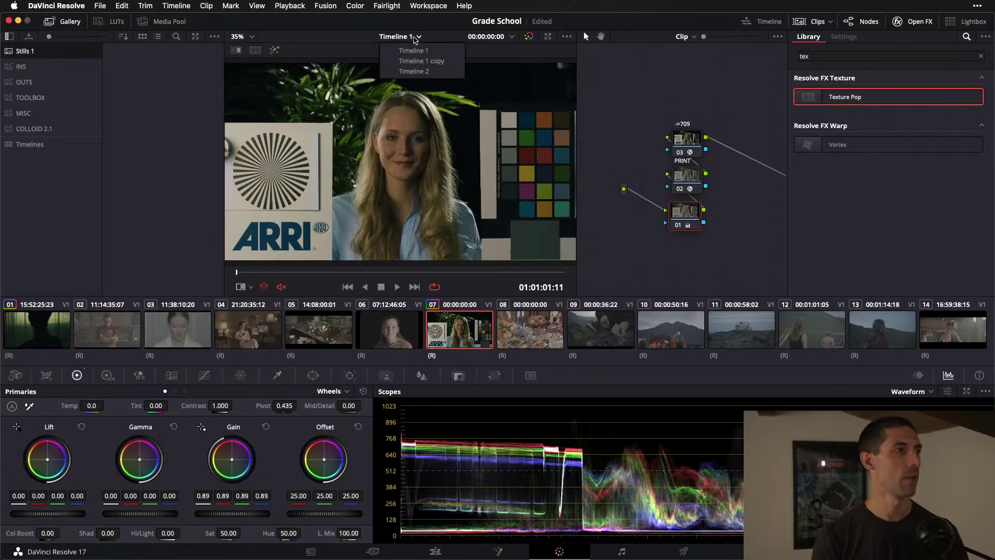
{"action": "left_click", "coordinate": [421, 61]}
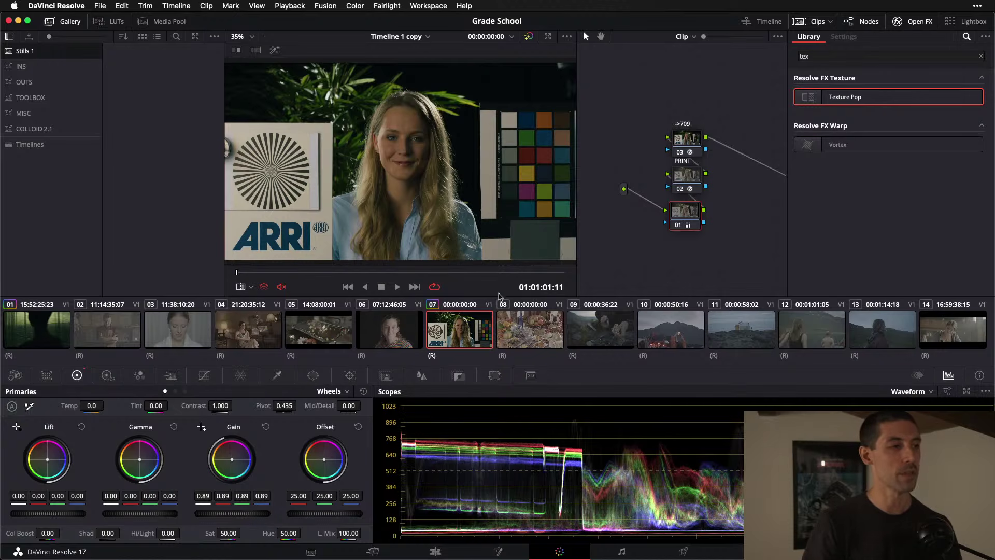
- Copy clip 07's remote grade to a local grade in Timeline 1 copy
{"action": "right_click", "coordinate": [444, 333]}
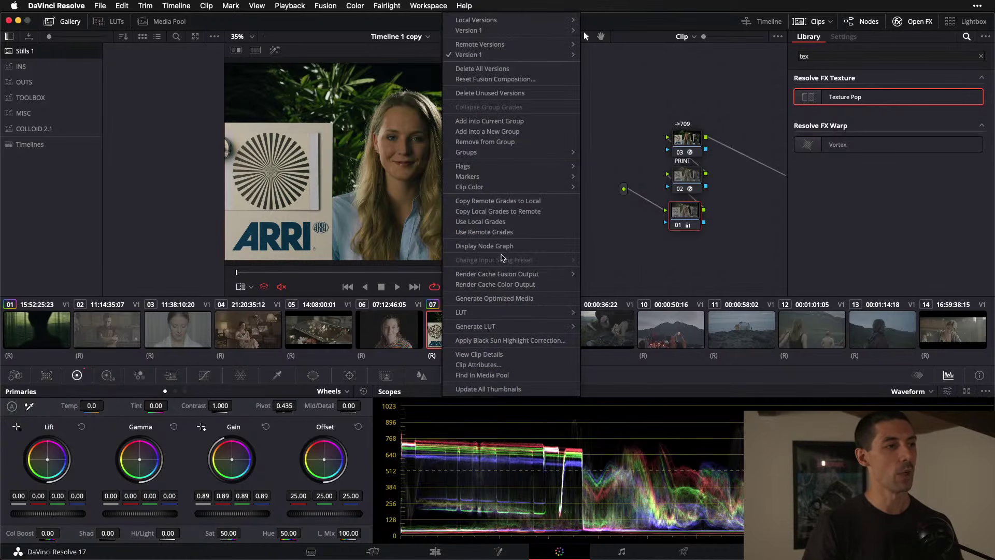
{"action": "left_click", "coordinate": [541, 204]}
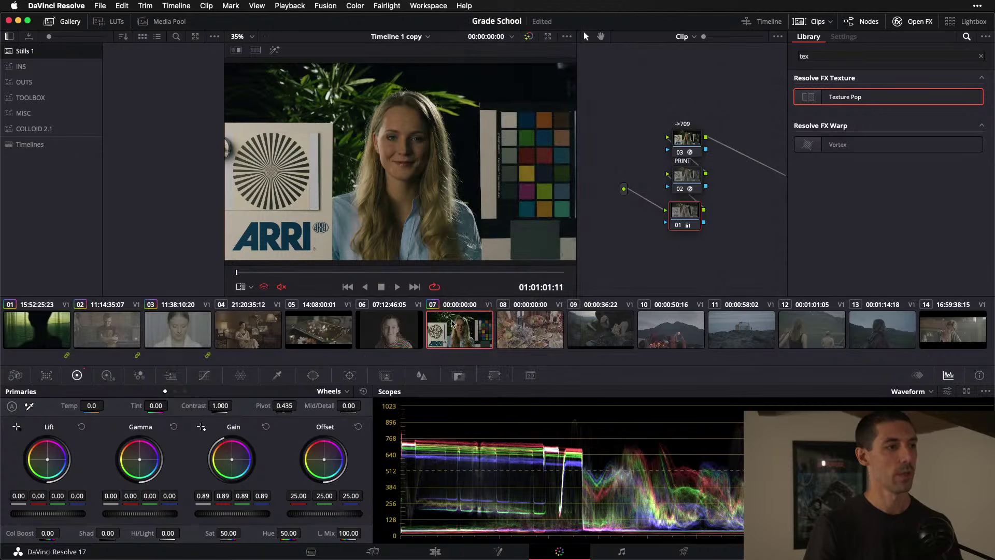
{"action": "right_click", "coordinate": [545, 208]}
- Reposition clip 07's first node, add a serial node after it, and set the new node's gain to 1.02
{"action": "left_click", "coordinate": [684, 214]}
{"action": "left_click_drag", "start_coordinate": [684, 214], "coordinate": [677, 228]}
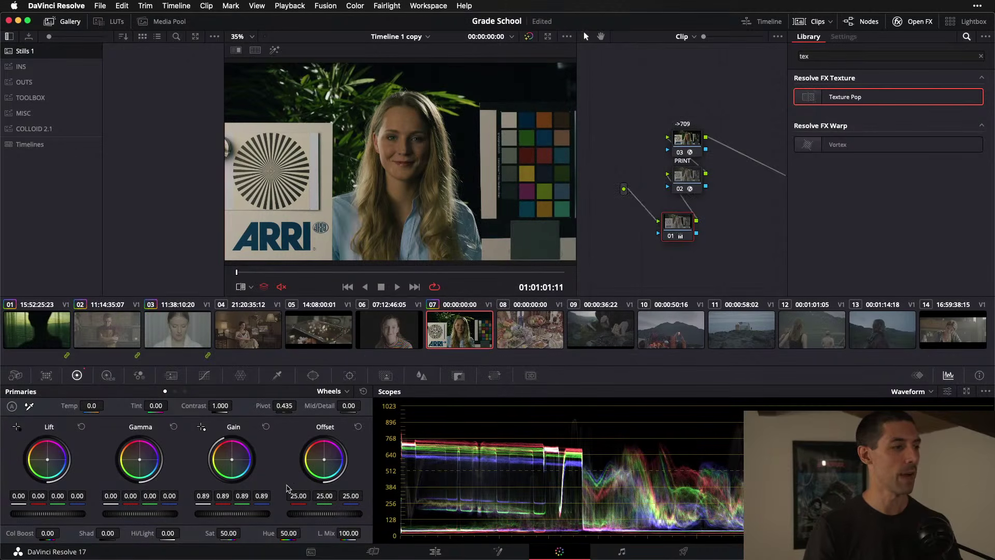
{"action": "key", "text": "alt+s"}
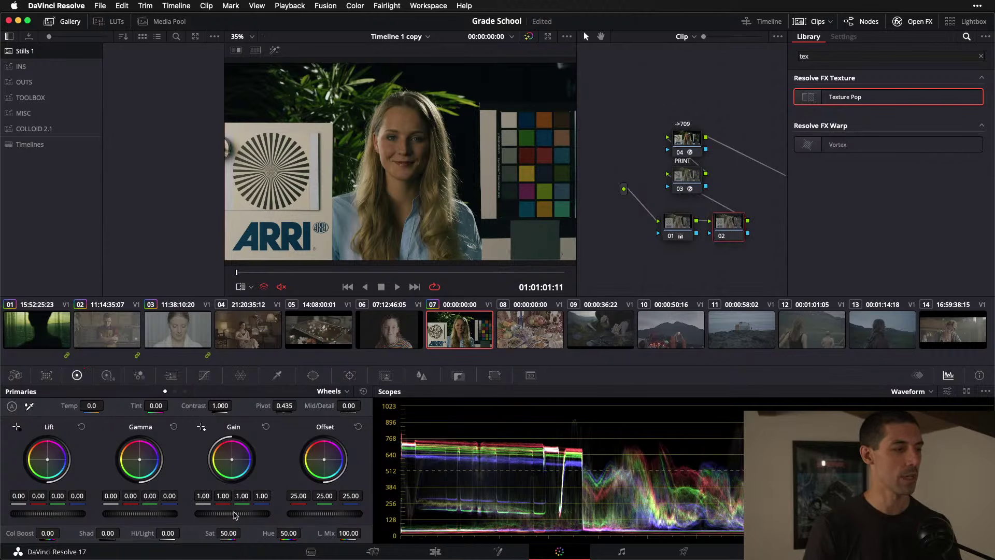
{"action": "left_click_drag", "start_coordinate": [234, 515], "coordinate": [242, 515]}
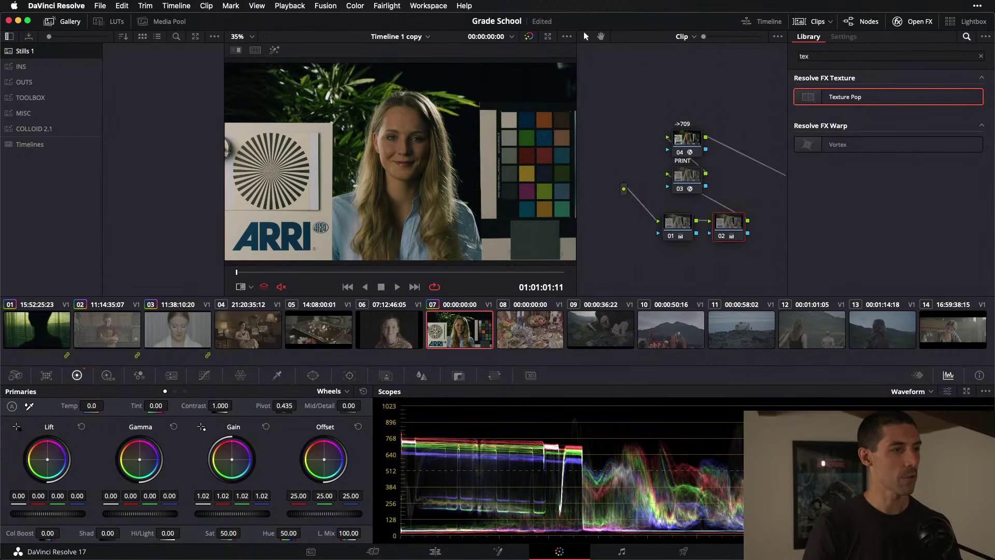
- Switch to Timeline 1 and select clip 07's first node to compare its grade with the copy
{"action": "left_click", "coordinate": [426, 36]}
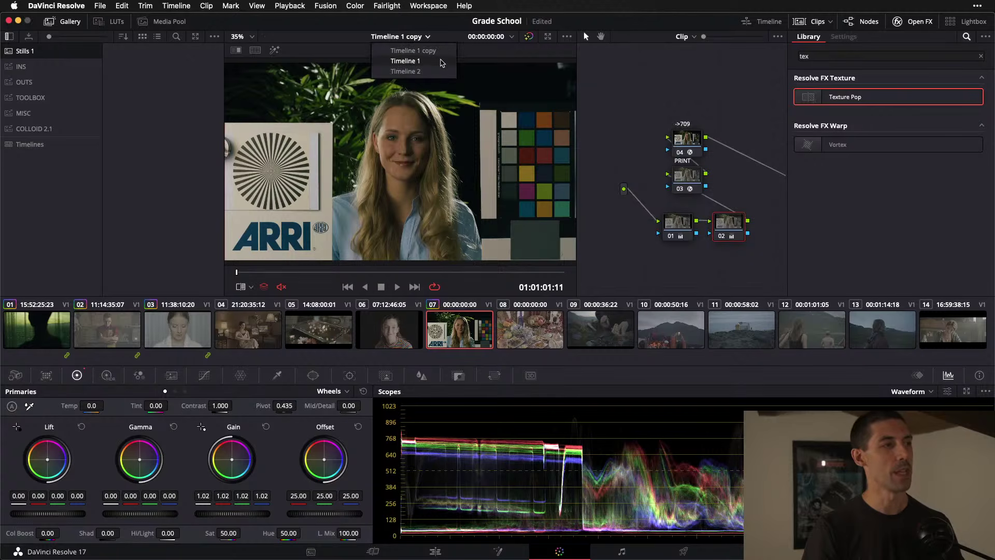
{"action": "left_click", "coordinate": [440, 64]}
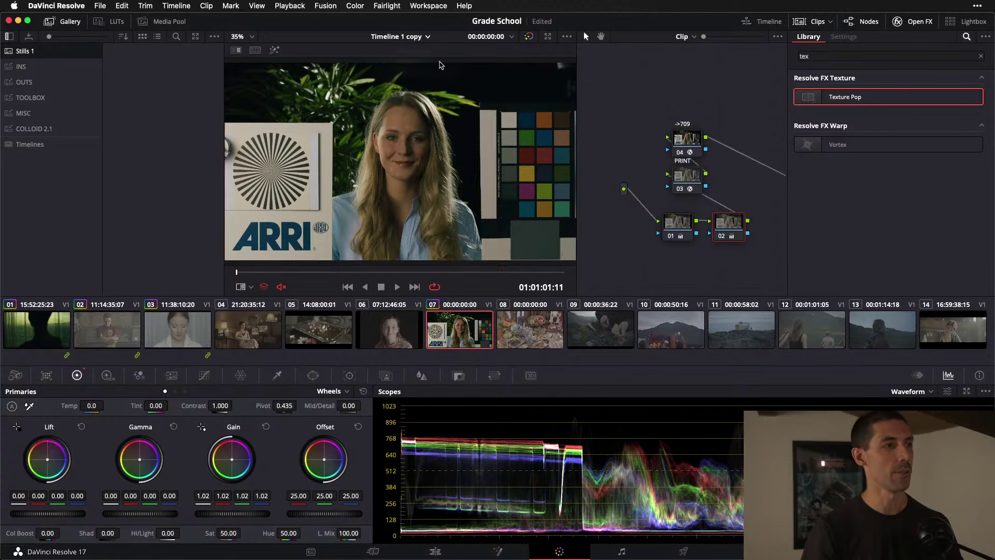
{"action": "left_click", "coordinate": [684, 214]}
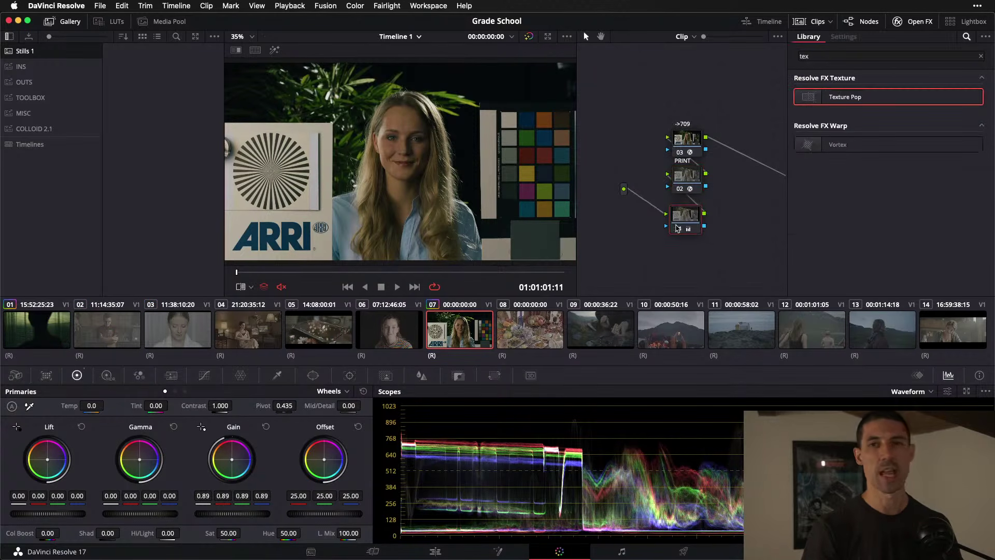
- Return to Timeline 1 copy and switch its clips back to remote grades
{"action": "left_click", "coordinate": [418, 36]}
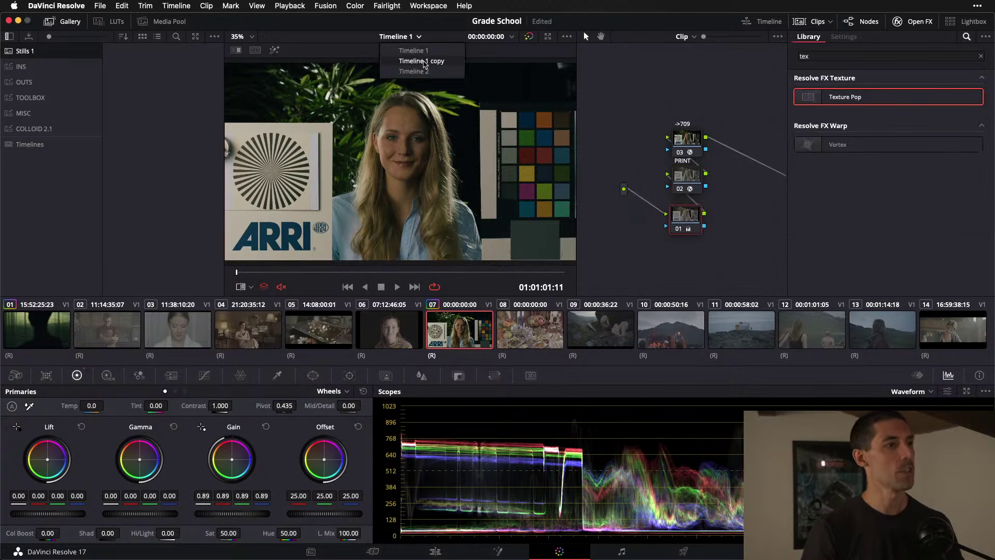
{"action": "left_click", "coordinate": [424, 62]}
{"action": "right_click", "coordinate": [459, 336]}
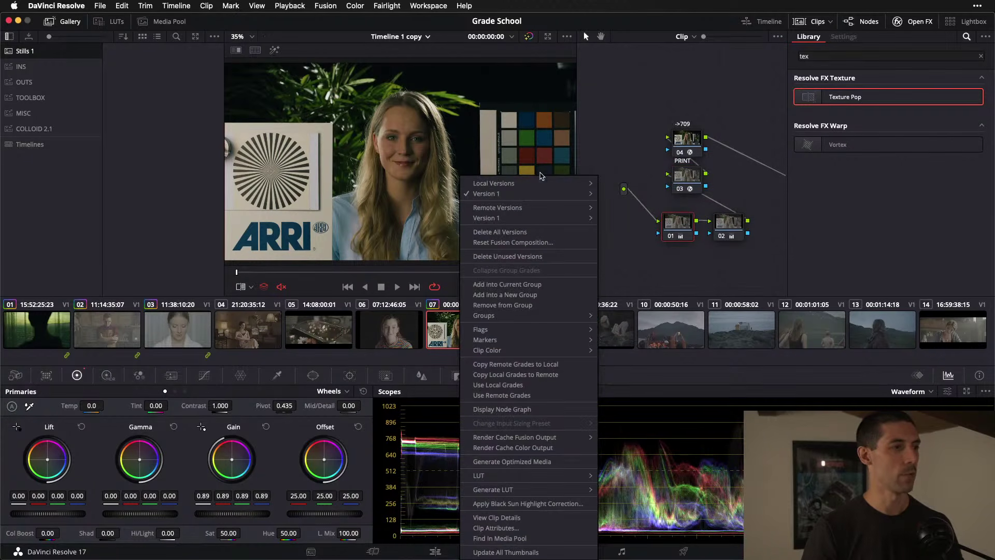
{"action": "left_click", "coordinate": [539, 396]}
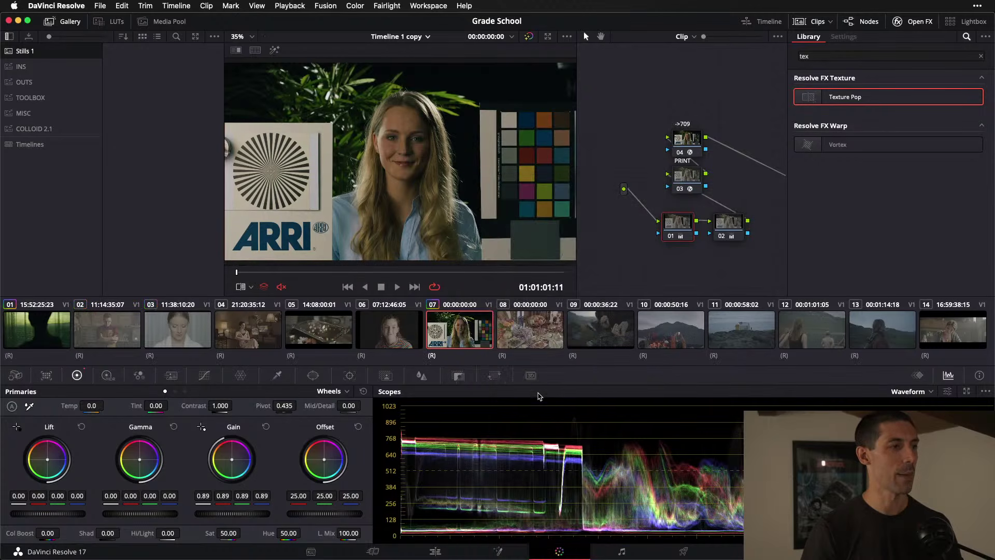
{"action": "right_click", "coordinate": [455, 331]}
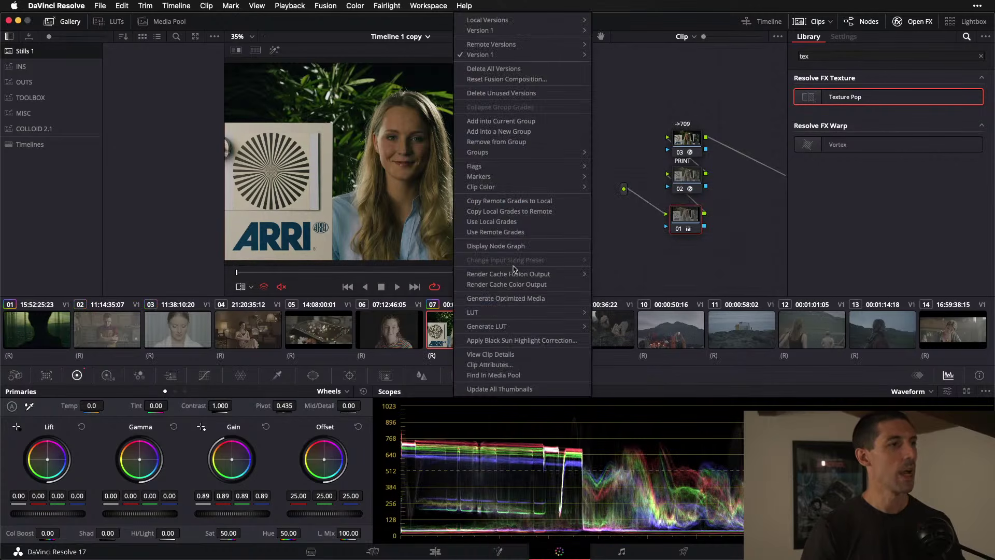
{"action": "mouse_move", "coordinate": [554, 26]}
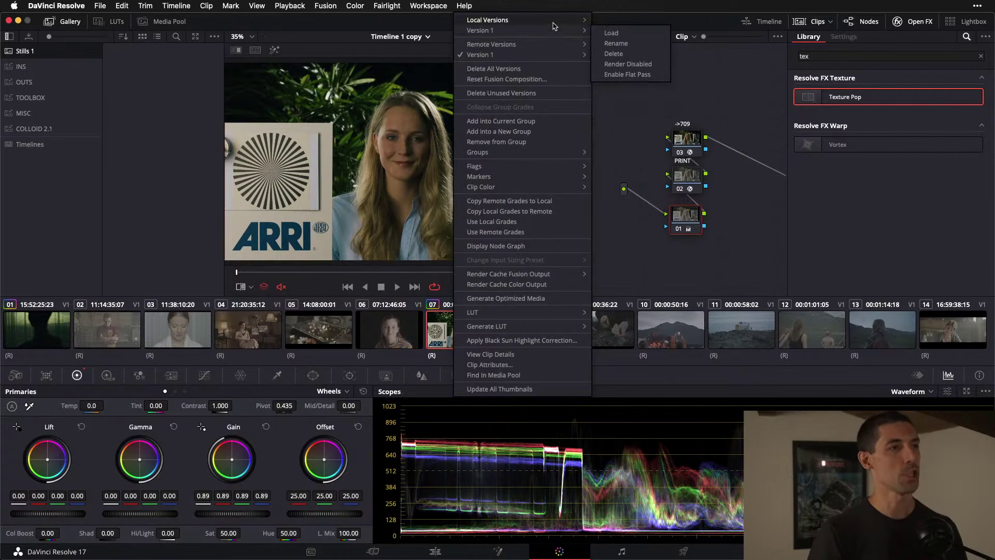
{"action": "left_click", "coordinate": [456, 127]}
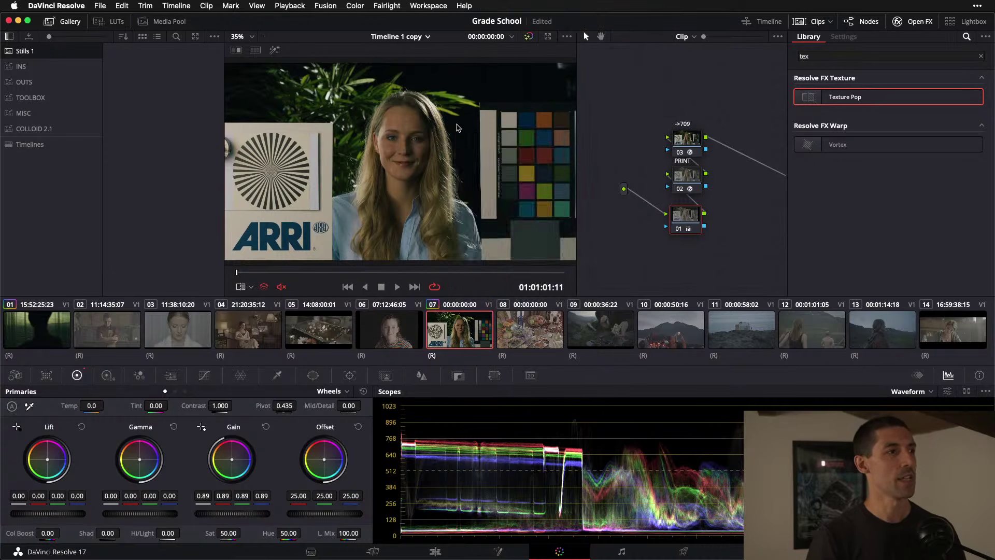
- Grab a still of clip 07's remote grade into the Stills 1 album
{"action": "right_click", "coordinate": [456, 127]}
{"action": "left_click", "coordinate": [451, 137]}
- Load clip 07's local Version 1 and apply the grabbed still's grade to it
{"action": "right_click", "coordinate": [454, 336]}
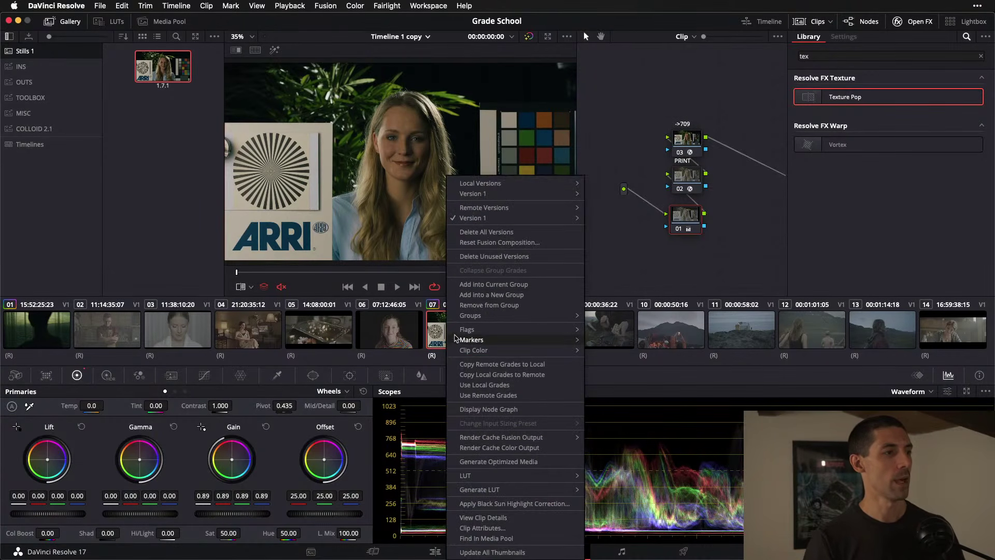
{"action": "mouse_move", "coordinate": [500, 196]}
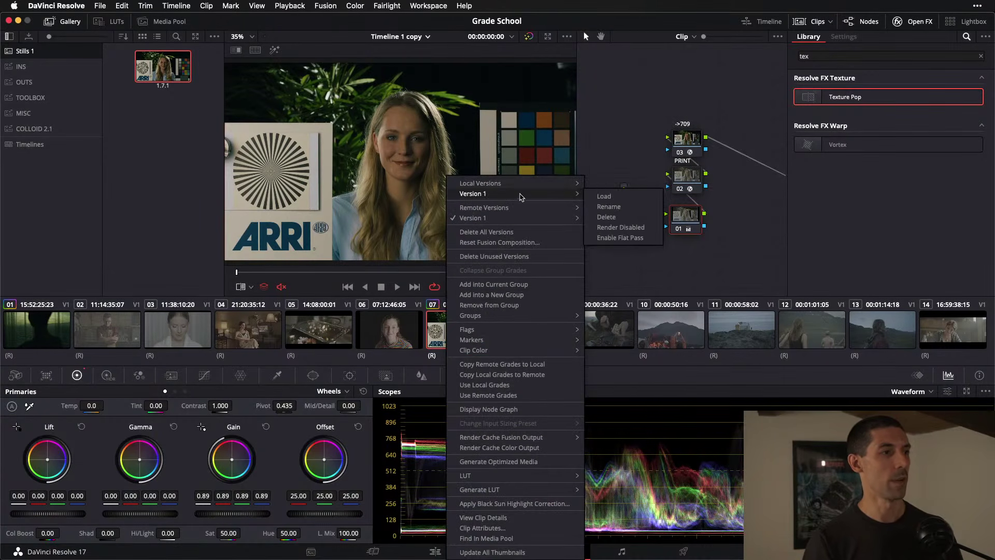
{"action": "left_click", "coordinate": [612, 198]}
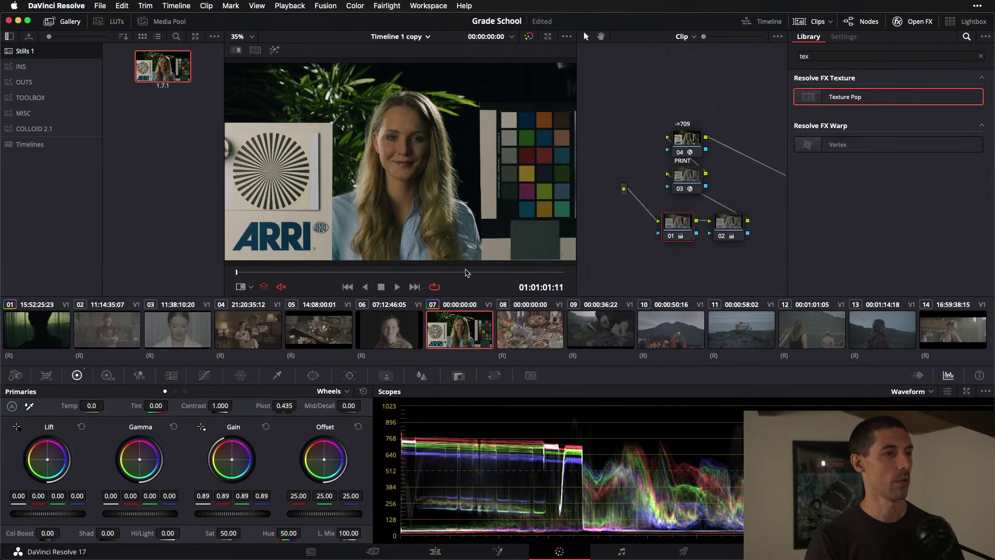
{"action": "double_click", "coordinate": [163, 67]}
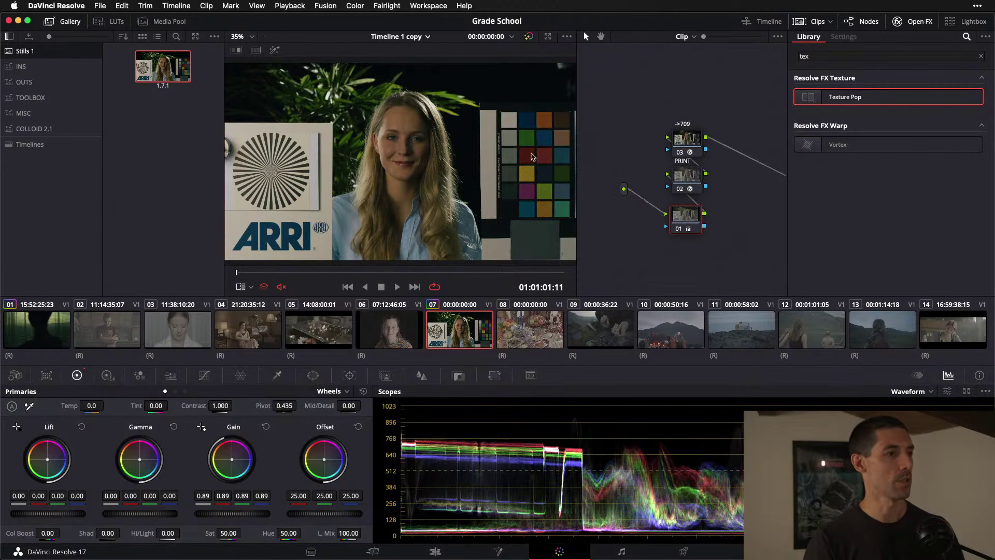
- Add a serial node after clip 07's first node and lower its gain to 0.91
{"action": "key", "text": "alt+s"}
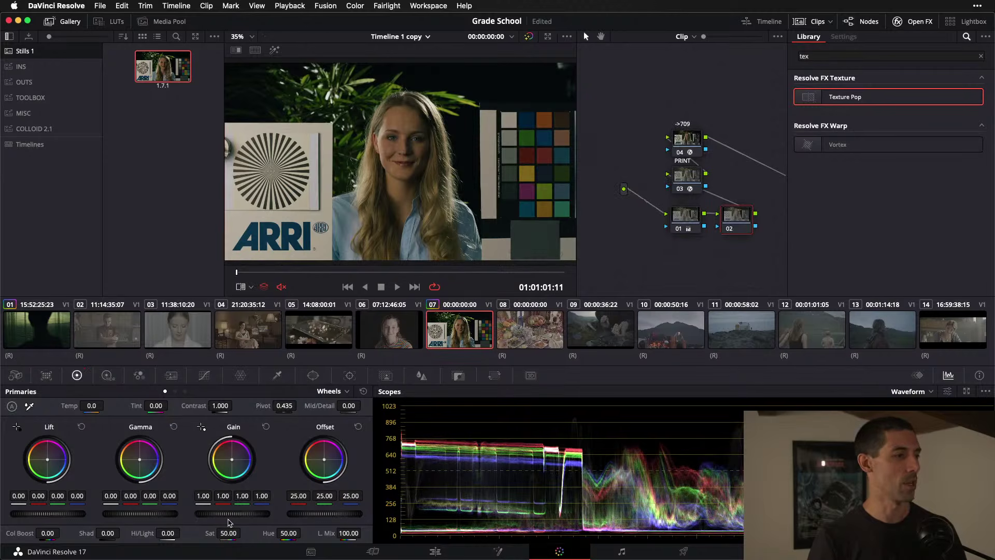
{"action": "left_click_drag", "start_coordinate": [230, 519], "coordinate": [218, 519]}
- Switch to Timeline 1 and examine the options for clip 07's local Version 1 without loading it
{"action": "left_click", "coordinate": [427, 37]}
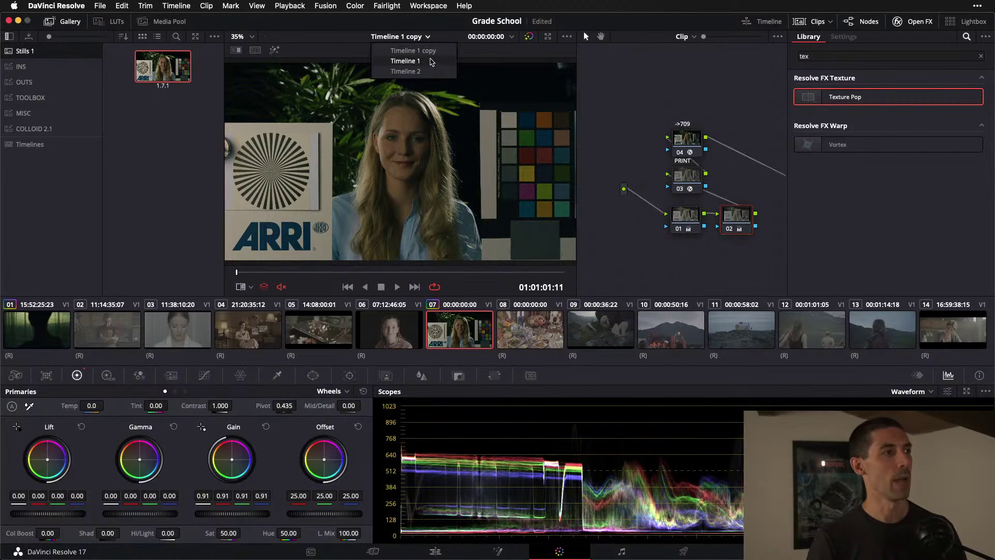
{"action": "left_click", "coordinate": [431, 62]}
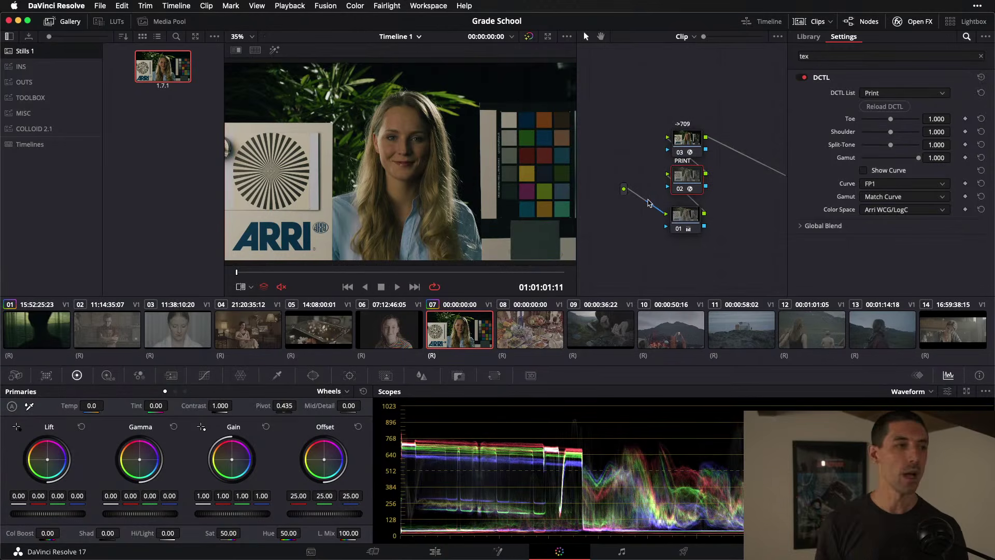
{"action": "right_click", "coordinate": [465, 331]}
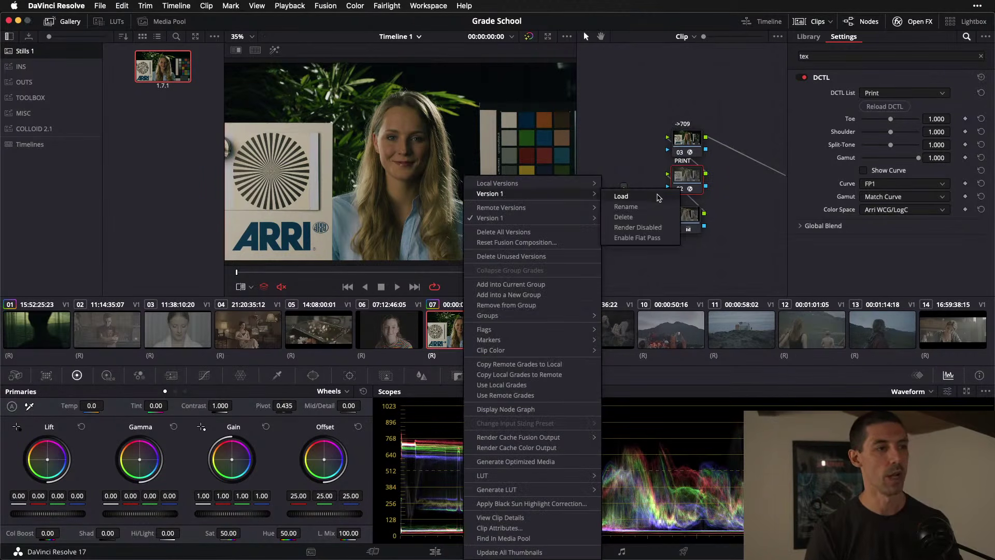
{"action": "left_click", "coordinate": [616, 102]}
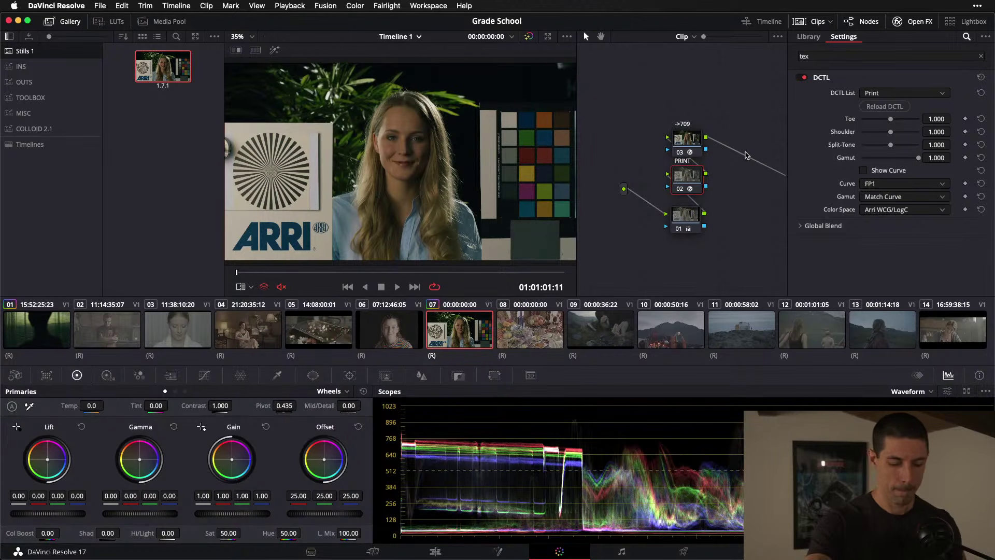
{"action": "key", "text": "XF86AudioRaiseVolume"}
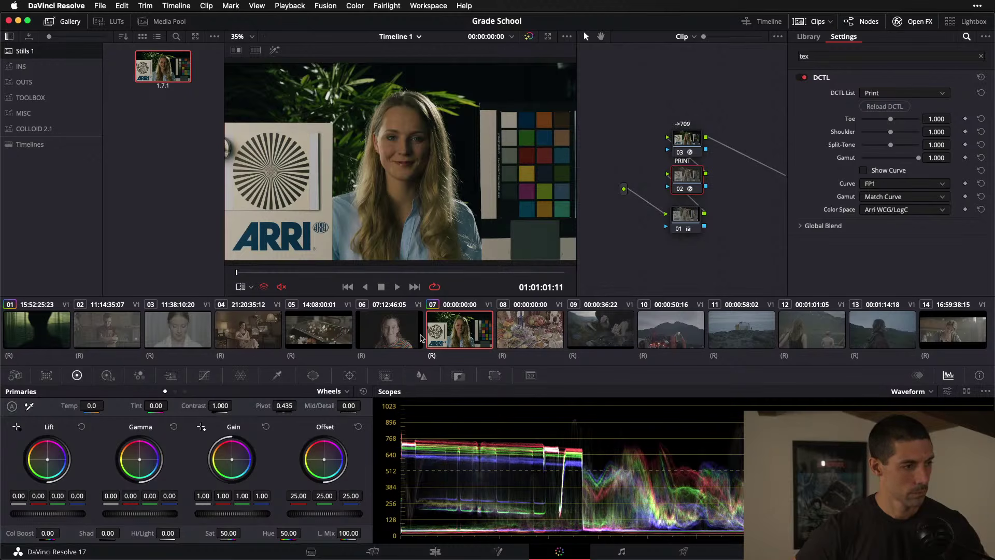
{"action": "key", "text": "super+Tab"}
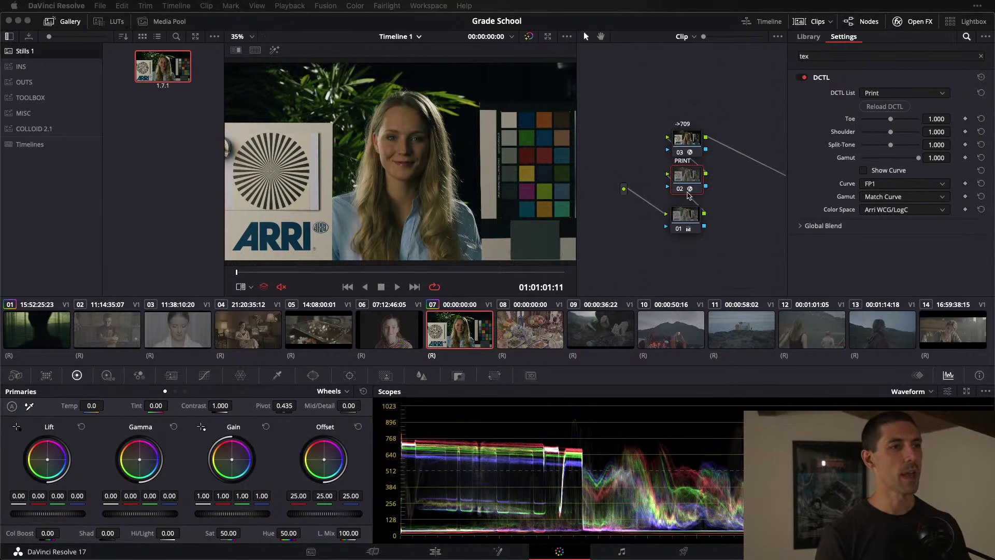
- Replace clip 07's first node with a blank serial node ahead of PRINT, rearranging the node tree, and save the project
{"action": "left_click", "coordinate": [689, 227]}
{"action": "key", "text": "Delete"}
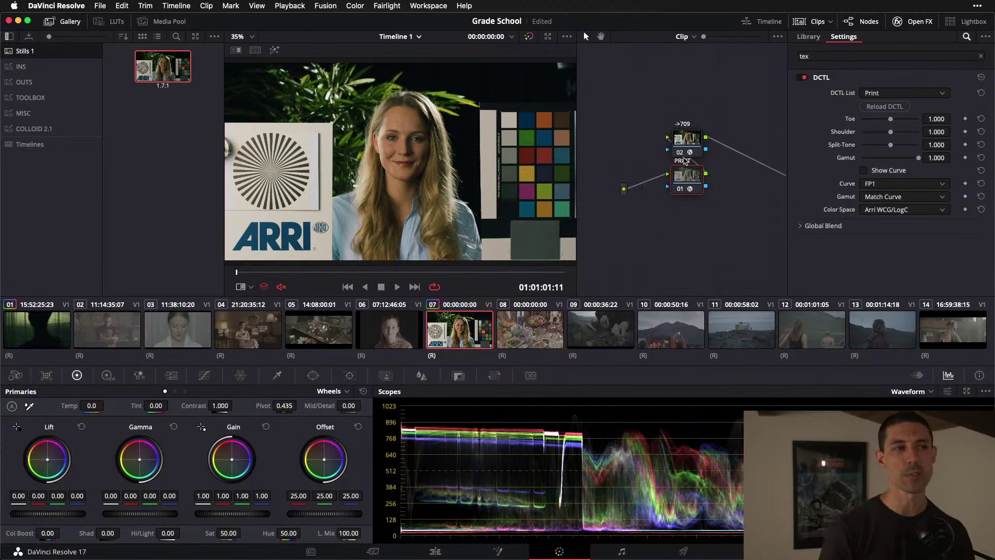
{"action": "left_click_drag", "start_coordinate": [687, 139], "coordinate": [755, 137]}
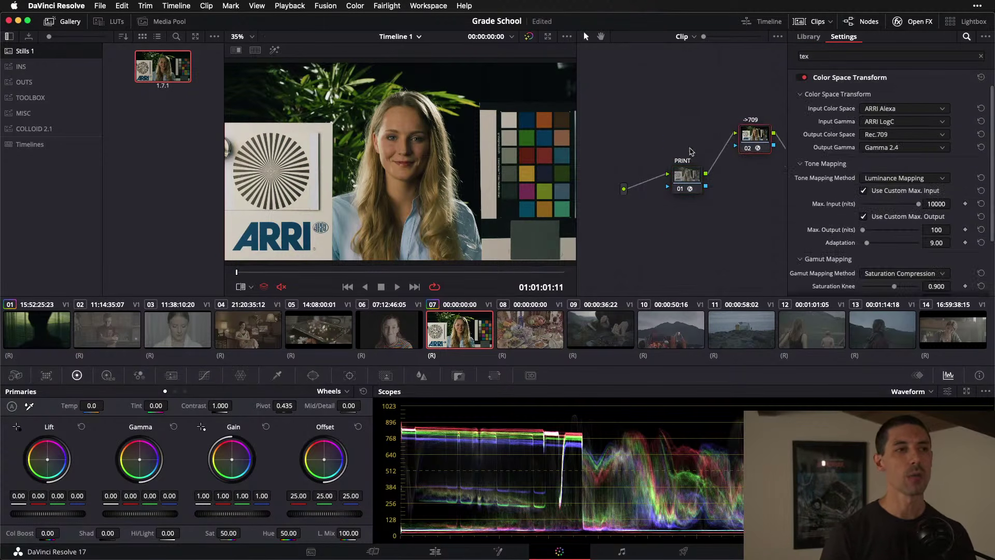
{"action": "left_click_drag", "start_coordinate": [683, 182], "coordinate": [685, 148]}
{"action": "key", "text": "shift+s"}
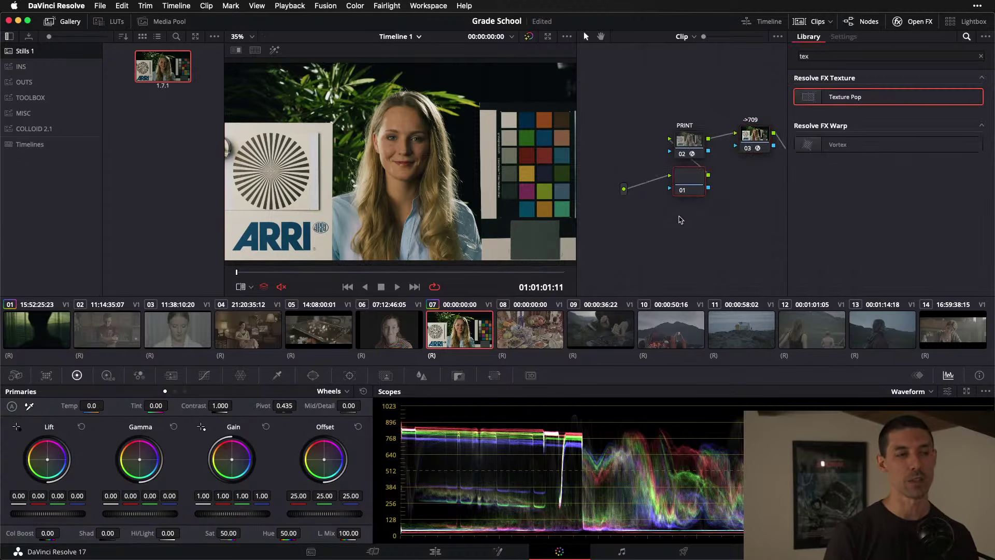
{"action": "left_click", "coordinate": [914, 22]}
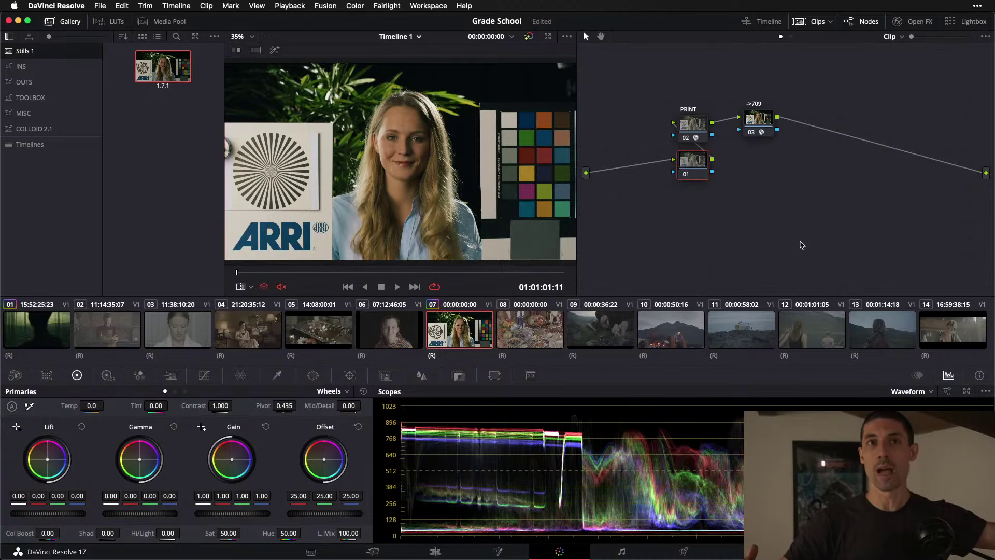
{"action": "key", "text": "super+s"}
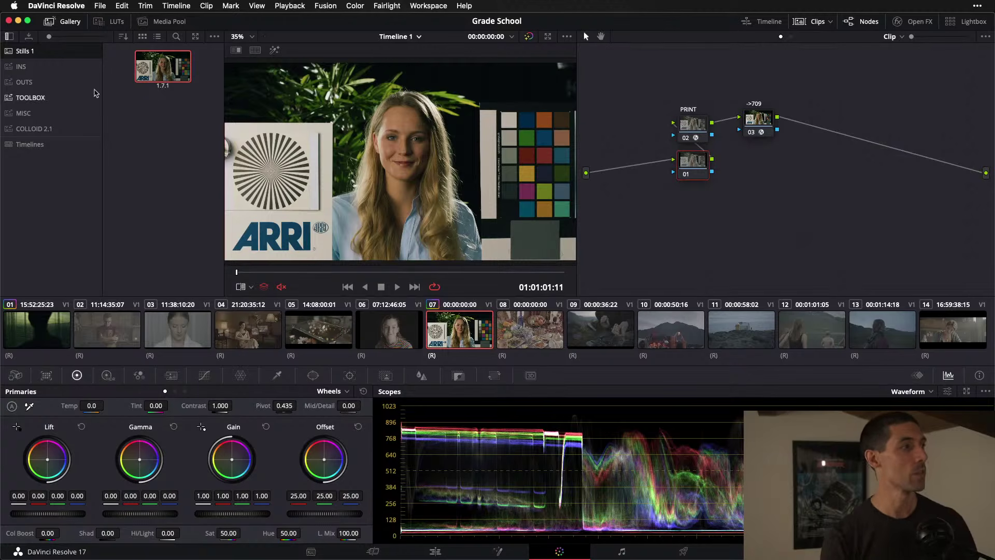
- Apply the Exposure still from the COLLOID 2.1 album to clip 07's blank first node and set its exposure to -0.33
{"action": "left_click", "coordinate": [70, 130]}
{"action": "left_click_drag", "start_coordinate": [160, 87], "coordinate": [689, 163]}
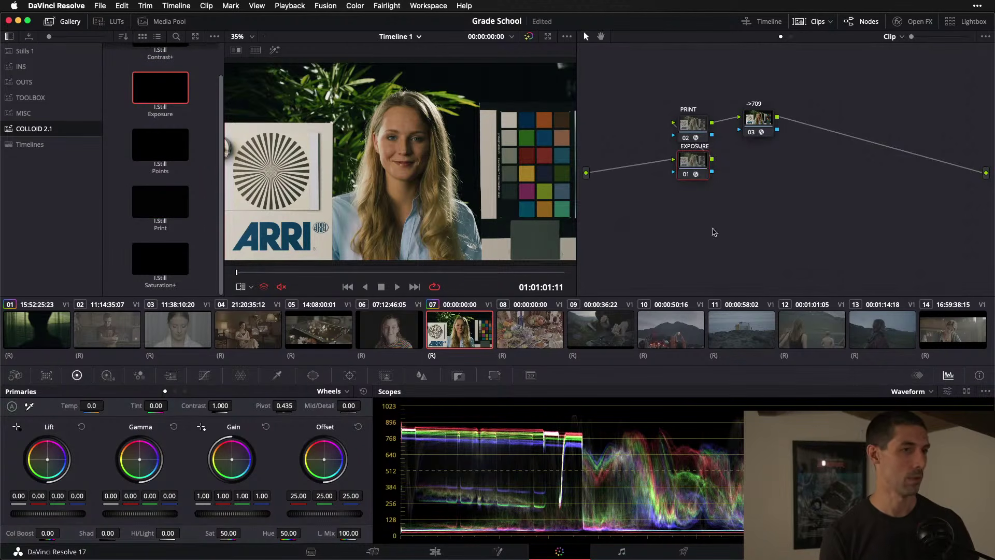
{"action": "left_click", "coordinate": [910, 22]}
{"action": "left_click", "coordinate": [937, 119]}
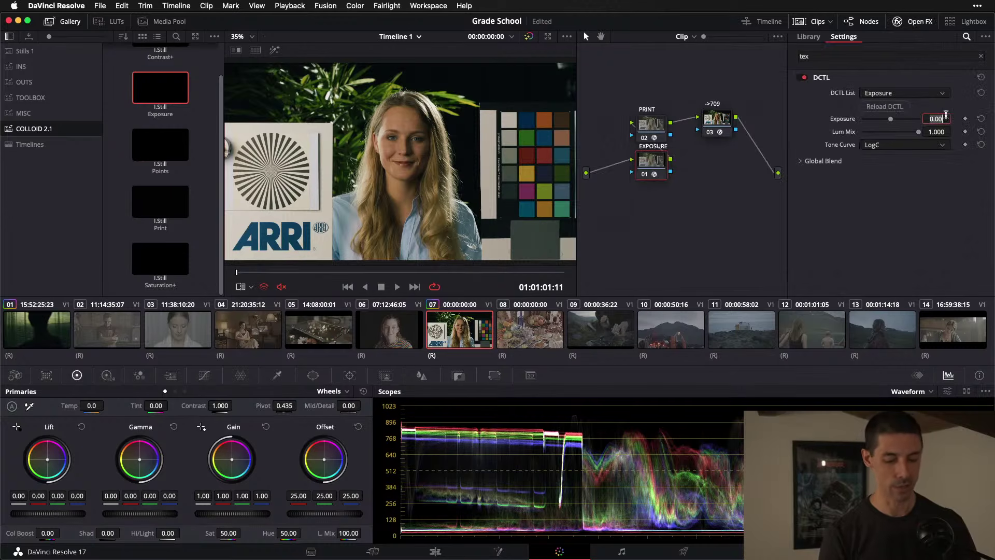
{"action": "type", "text": "0"}
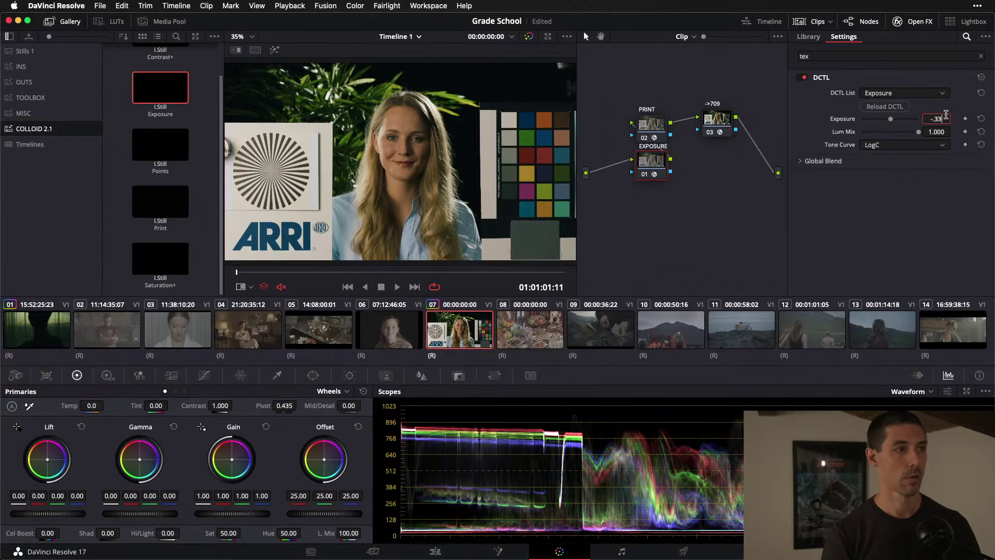
{"action": "key", "text": "Return"}
{"action": "left_click_drag", "start_coordinate": [659, 166], "coordinate": [650, 220]}
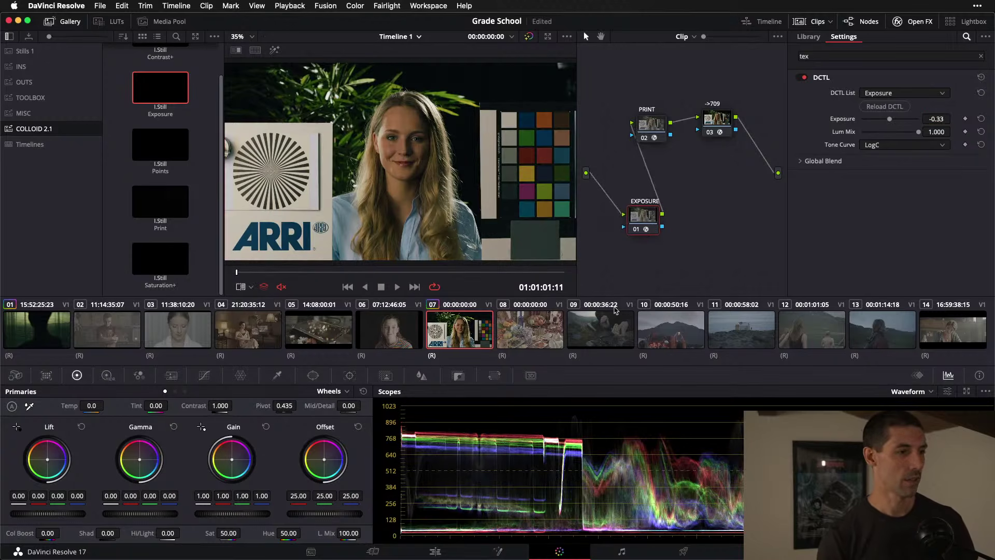
- Copy clip 07's grade onto clip 04, the seated woman between two lamps
{"action": "left_click", "coordinate": [819, 330]}
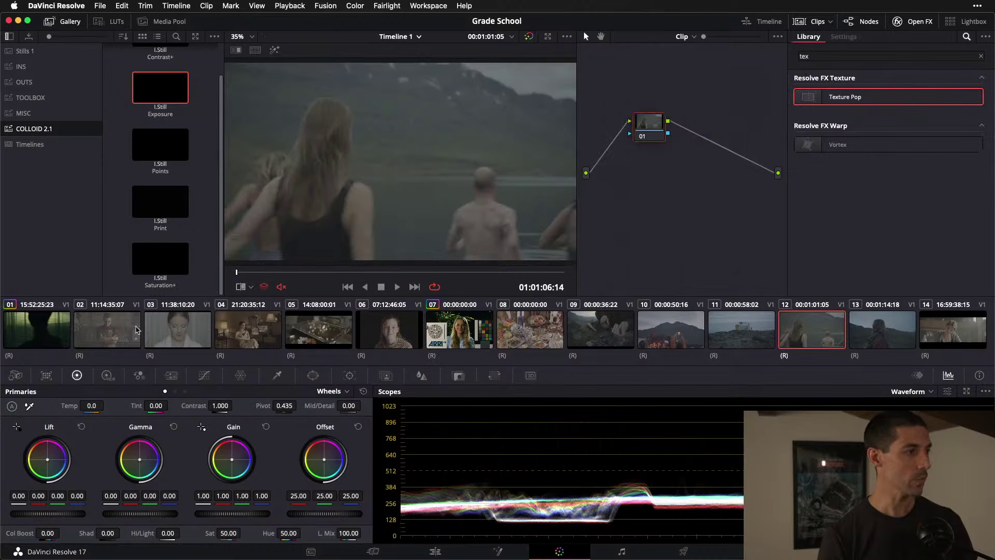
{"action": "left_click", "coordinate": [249, 327]}
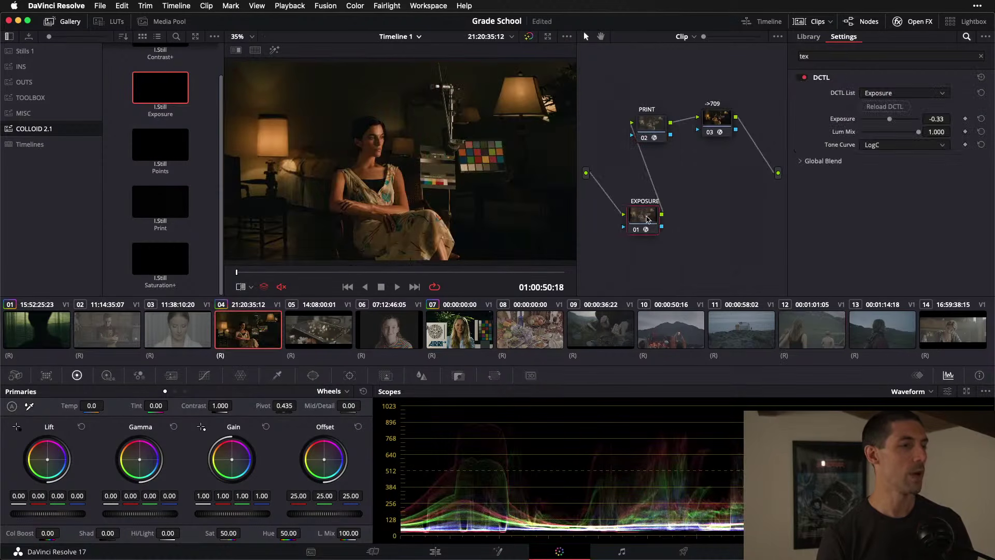
{"action": "left_click_drag", "start_coordinate": [649, 218], "coordinate": [657, 217]}
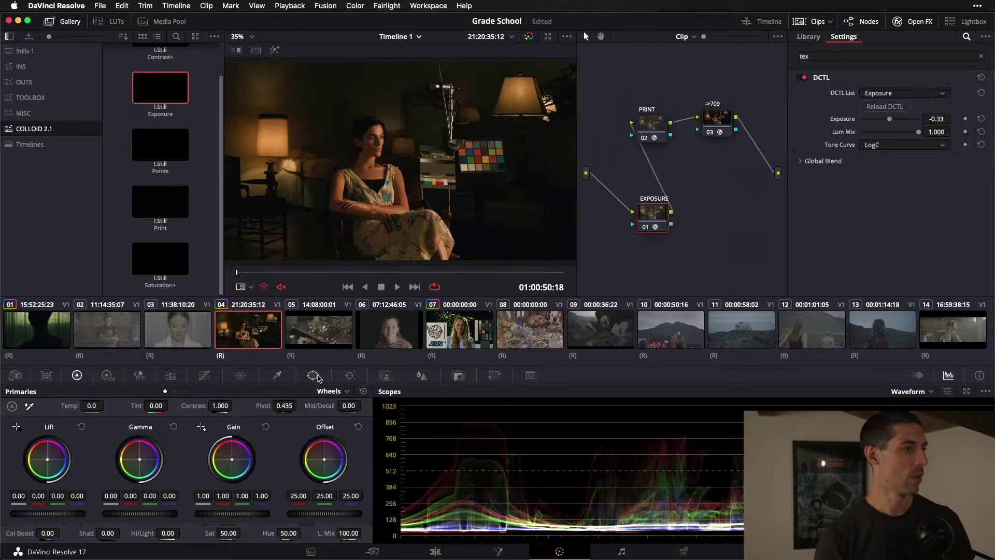
- Add a circle window to clip 04's EXPOSURE node, shaped as a narrow upright oval around the lamp behind the woman
{"action": "left_click", "coordinate": [313, 375]}
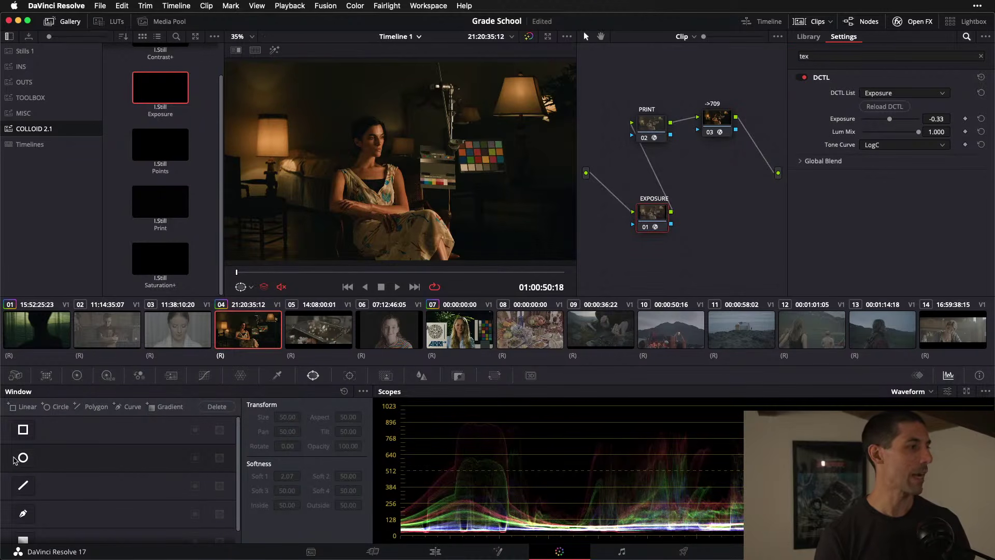
{"action": "left_click", "coordinate": [23, 456]}
{"action": "left_click_drag", "start_coordinate": [400, 136], "coordinate": [257, 148]}
{"action": "left_click_drag", "start_coordinate": [309, 173], "coordinate": [285, 157]}
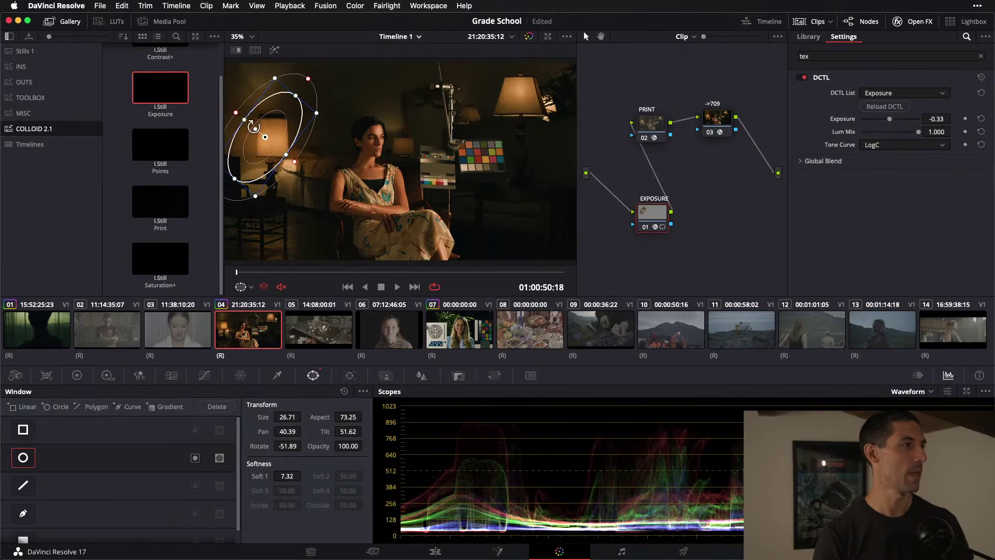
{"action": "left_click_drag", "start_coordinate": [254, 127], "coordinate": [268, 158]}
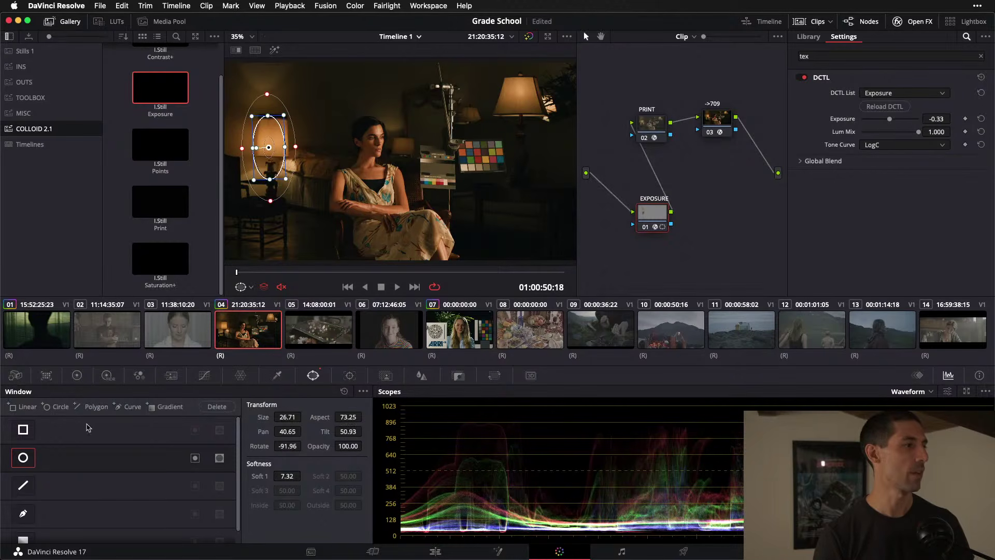
{"action": "left_click", "coordinate": [77, 377]}
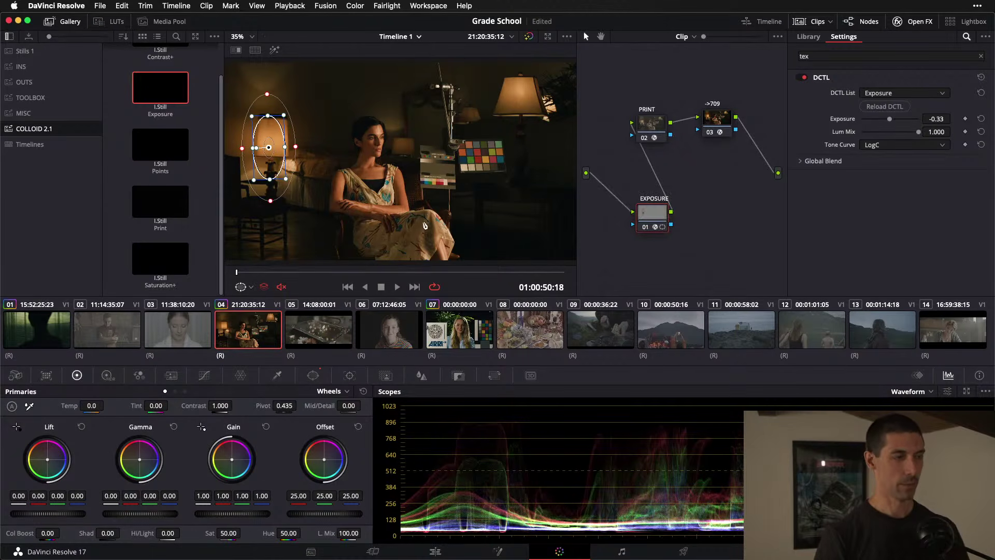
- Delete the EXPOSURE node from clip 04
{"action": "left_click_drag", "start_coordinate": [646, 215], "coordinate": [644, 214]}
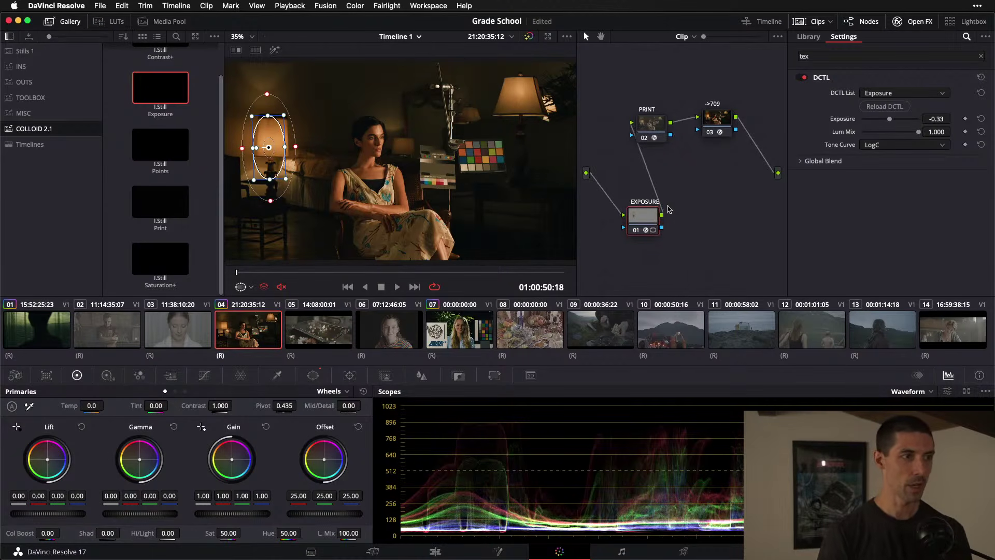
{"action": "key", "text": "Delete"}
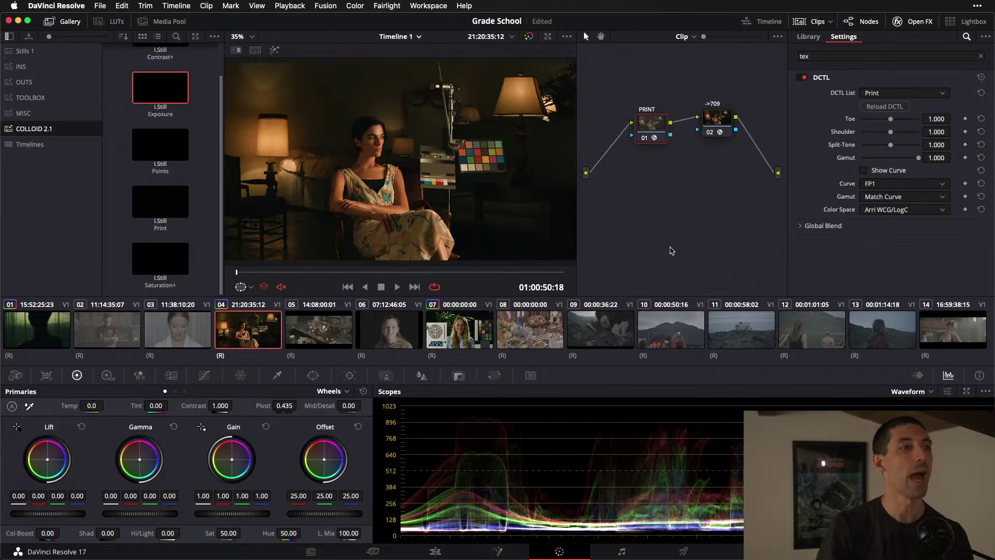
- Try an HDR temperature of 1.00 on a new node before clip 04's PRINT node, and delete that node
{"action": "key", "text": "shift+s"}
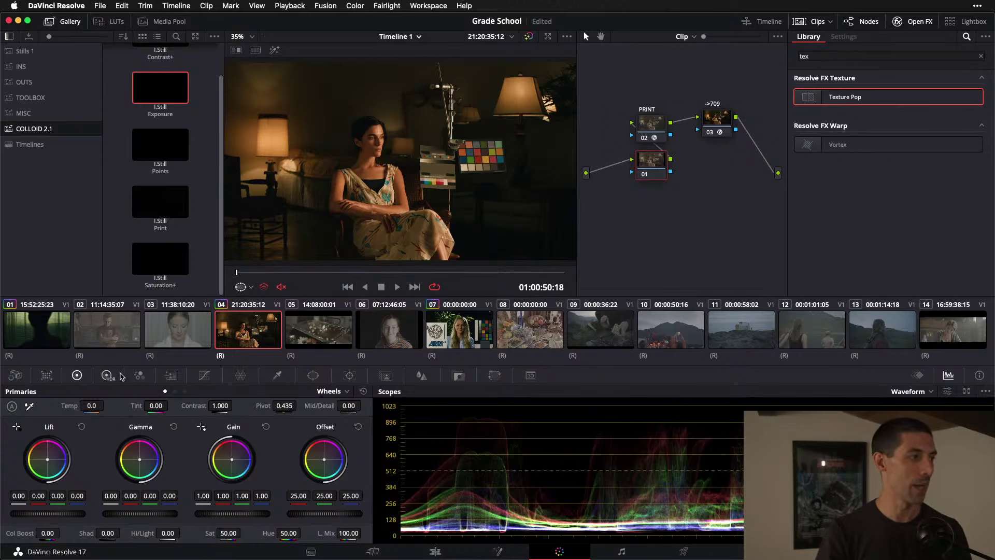
{"action": "left_click", "coordinate": [107, 375]}
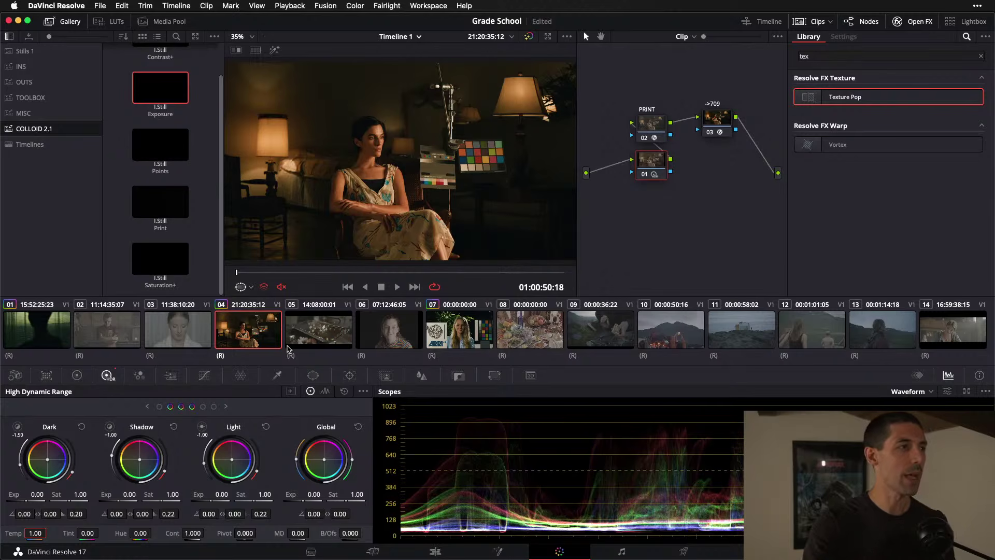
{"action": "key", "text": "Delete"}
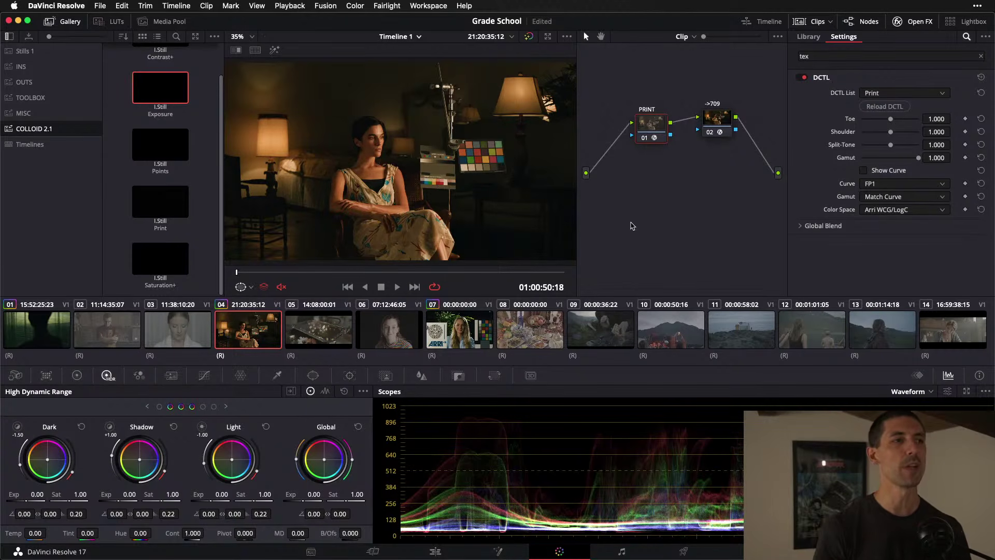
- Save the project, insert a blank serial node ahead of clip 04's PRINT node, and disable PRINT
{"action": "key", "text": "super+s"}
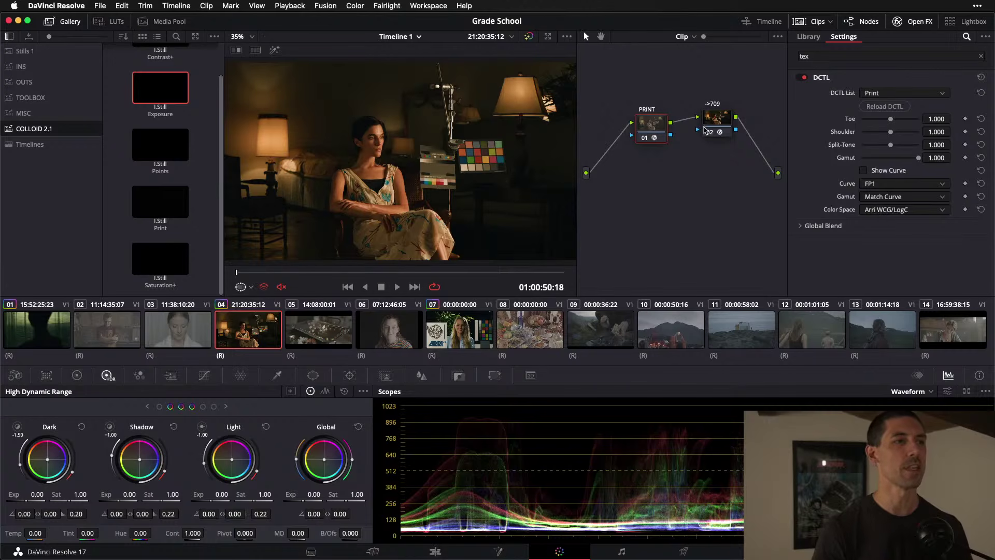
{"action": "left_click", "coordinate": [922, 22]}
{"action": "left_click_drag", "start_coordinate": [757, 117], "coordinate": [848, 113]}
{"action": "left_click_drag", "start_coordinate": [692, 133], "coordinate": [735, 127]}
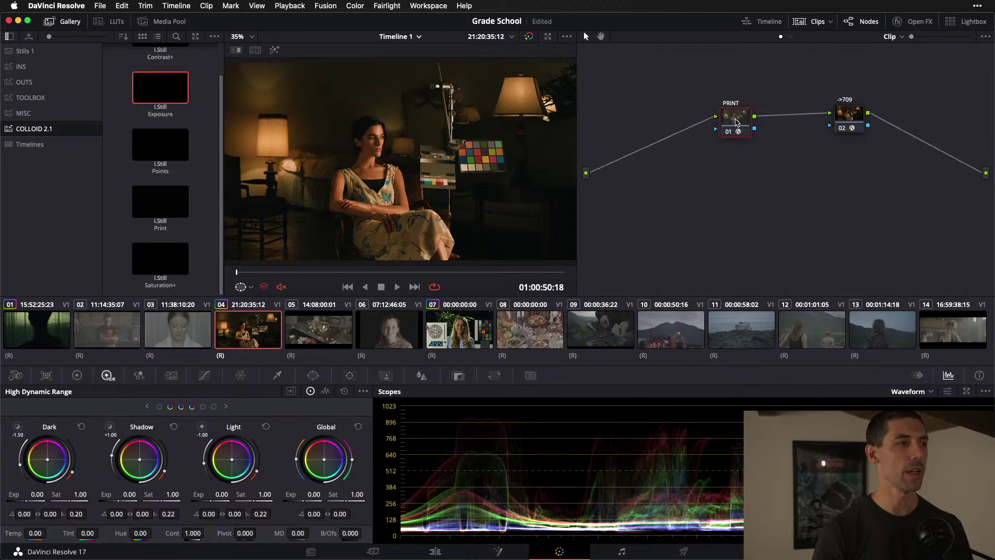
{"action": "key", "text": "shift+s"}
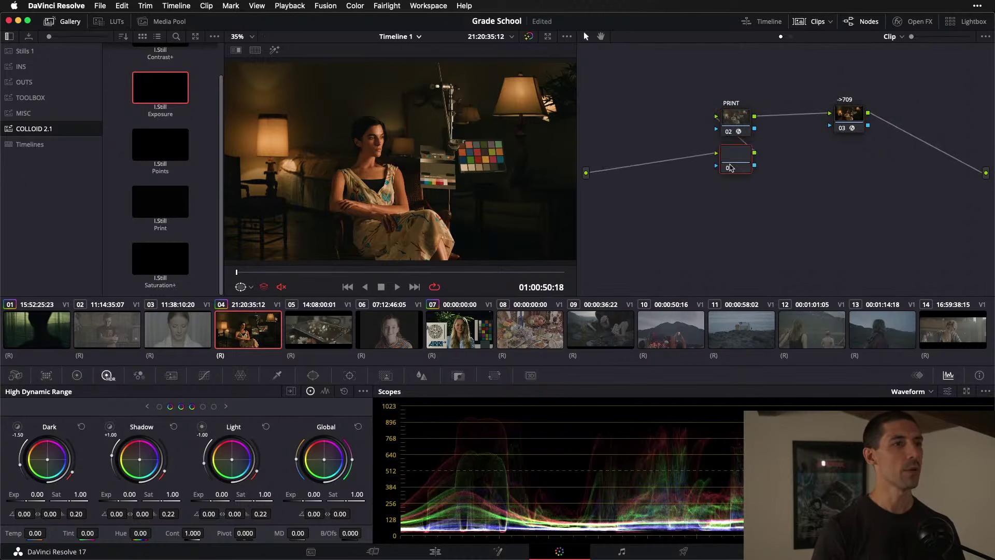
{"action": "left_click_drag", "start_coordinate": [735, 165], "coordinate": [637, 137]}
{"action": "left_click", "coordinate": [738, 119]}
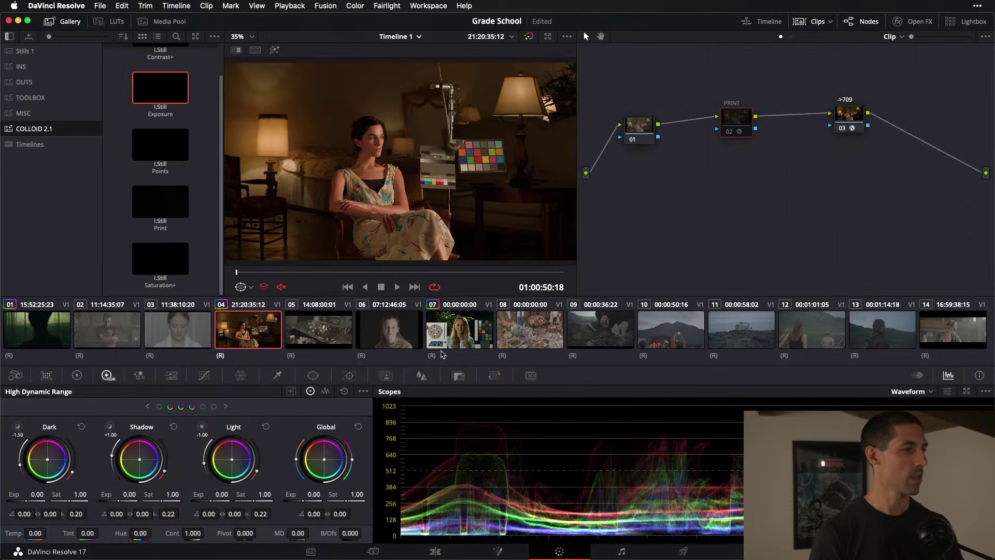
- Copy clip 07's grade onto clip 12, the bathers by the lake
{"action": "left_click", "coordinate": [661, 329]}
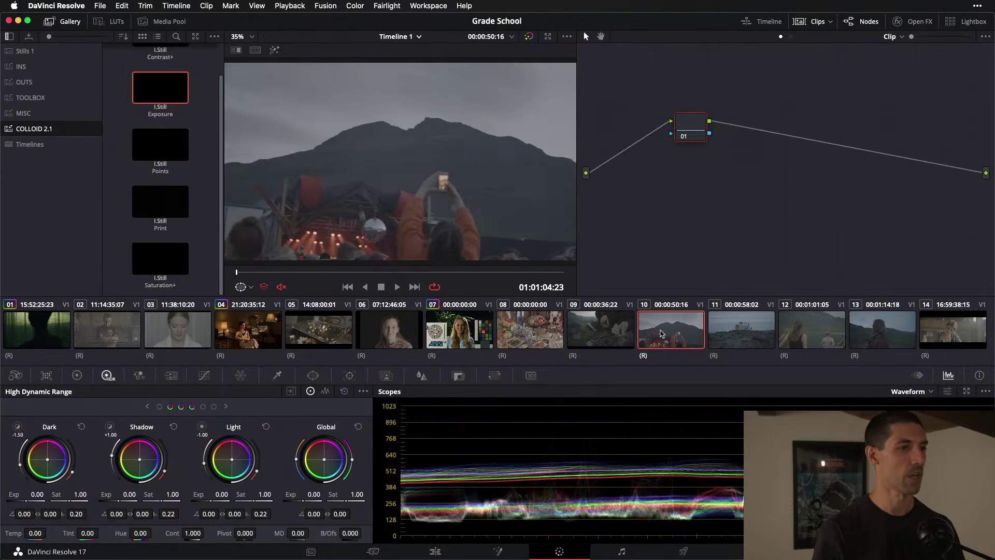
{"action": "left_click", "coordinate": [725, 327]}
{"action": "left_click", "coordinate": [816, 339]}
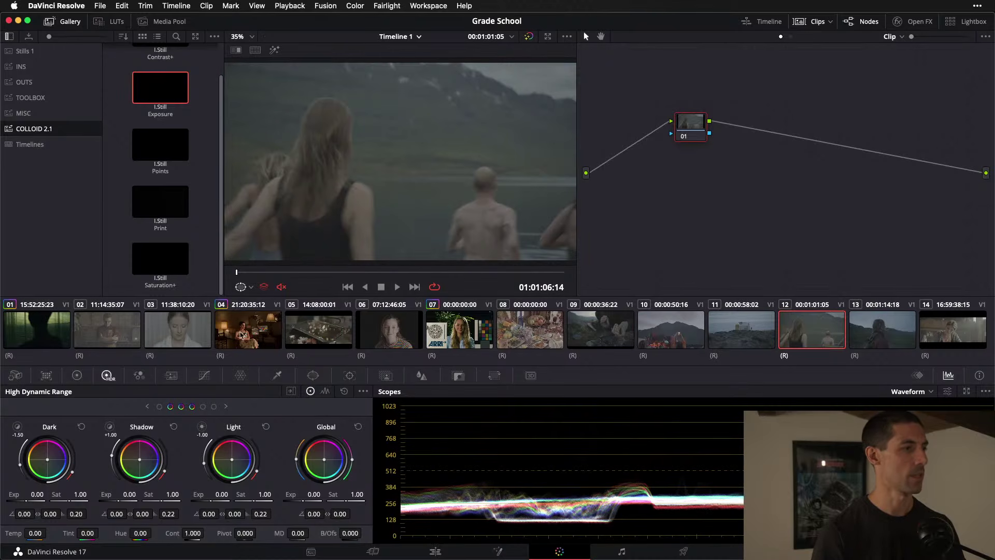
{"action": "middle_click", "coordinate": [456, 336]}
- Delete clip 12's PRINT and EXPOSURE nodes and insert a blank serial node ahead of the ->709 node
{"action": "left_click", "coordinate": [699, 127]}
{"action": "key", "text": "Delete"}
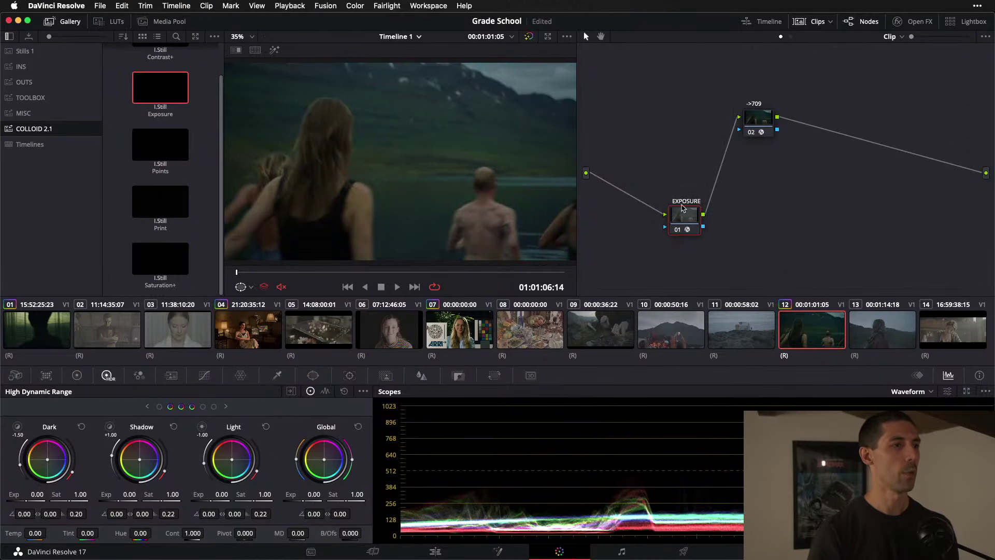
{"action": "left_click", "coordinate": [690, 216]}
{"action": "key", "text": "Delete"}
{"action": "left_click_drag", "start_coordinate": [756, 120], "coordinate": [870, 131]}
{"action": "key", "text": "shift+s"}
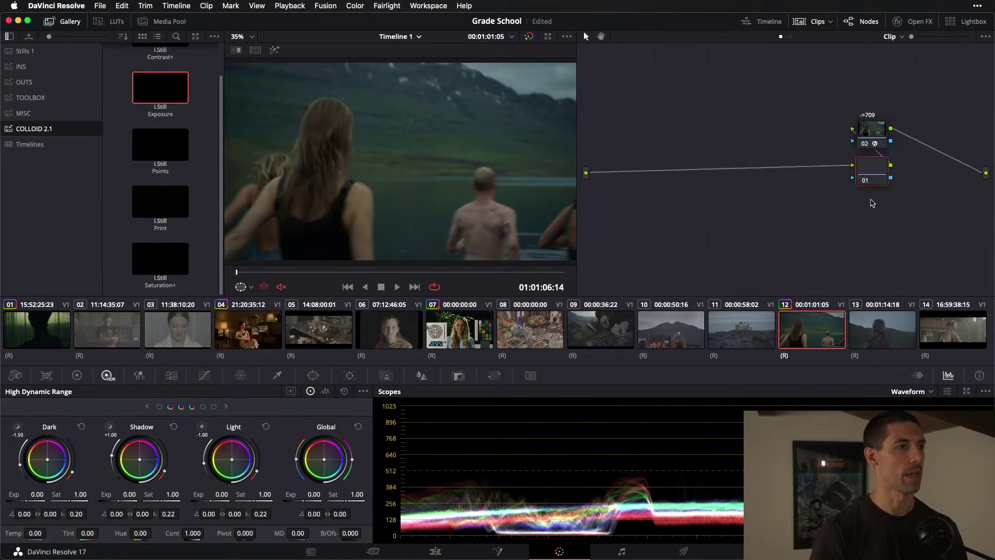
- On clip 12's blank node ahead of ->709, raise the custom curve's black point and lower its white point
{"action": "left_click_drag", "start_coordinate": [878, 178], "coordinate": [669, 162]}
{"action": "left_click", "coordinate": [204, 375]}
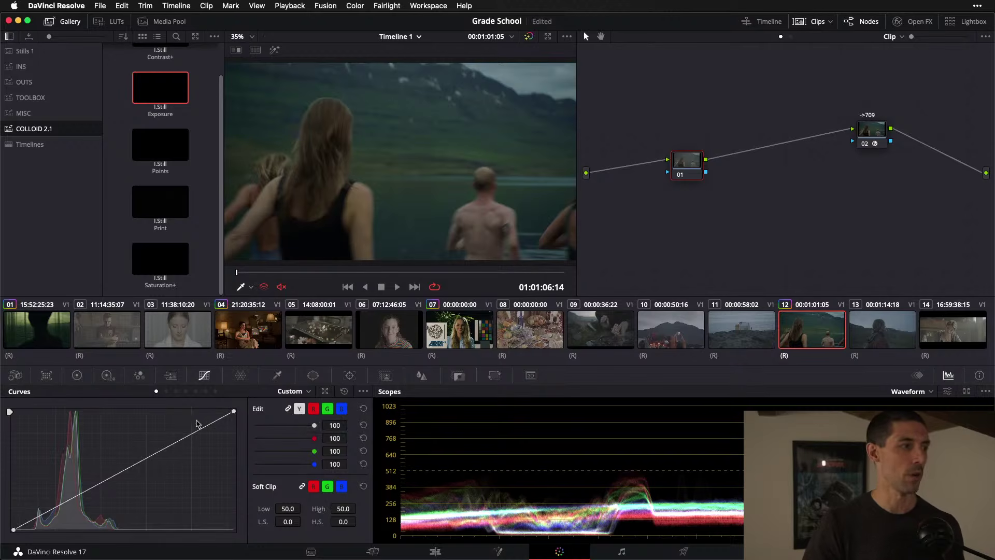
{"action": "left_click", "coordinate": [14, 529]}
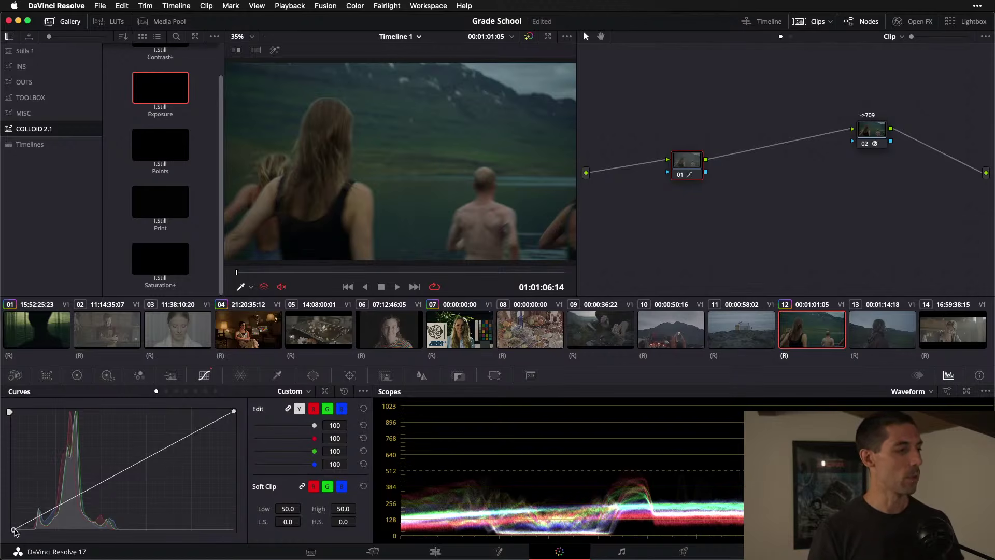
{"action": "left_click_drag", "start_coordinate": [14, 529], "coordinate": [7, 507]}
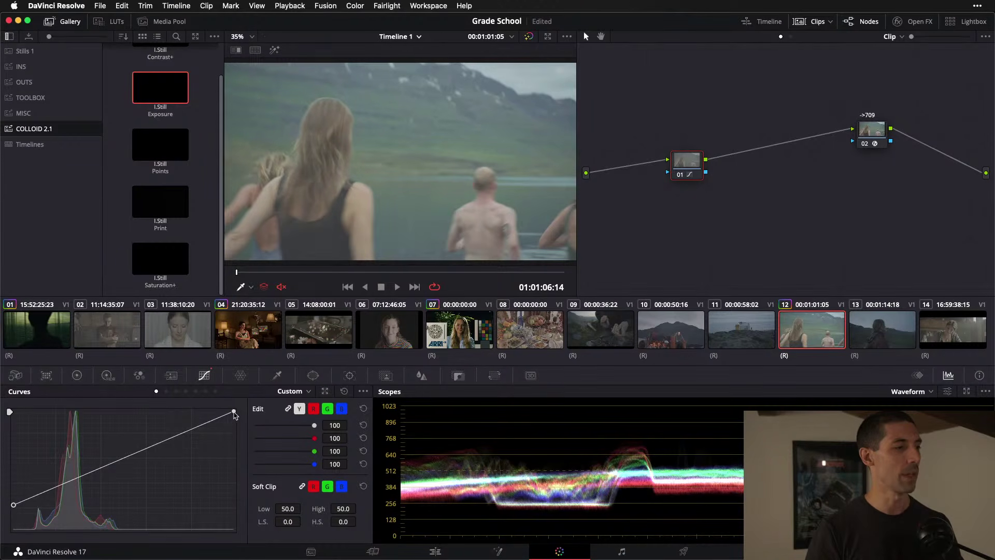
{"action": "left_click_drag", "start_coordinate": [236, 415], "coordinate": [241, 425]}
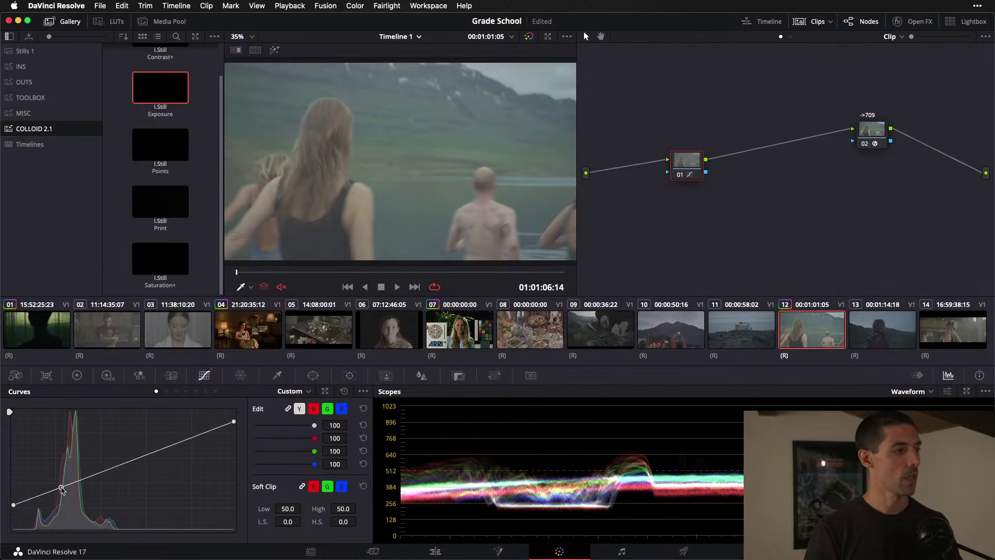
- Shape the custom curve into an S with a lowered shadow point and a raised highlight point, and bring the black point down slightly
{"action": "left_click_drag", "start_coordinate": [61, 489], "coordinate": [76, 491]}
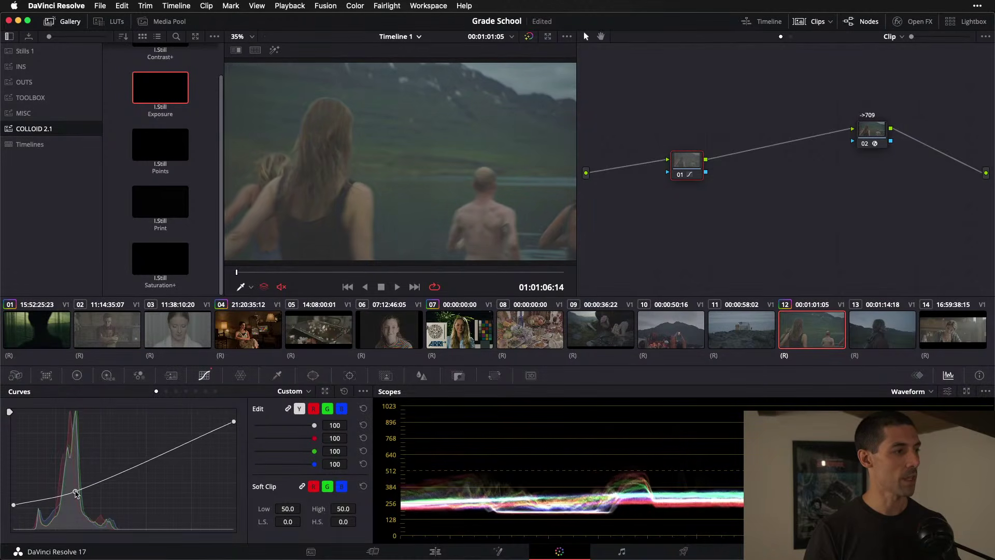
{"action": "left_click_drag", "start_coordinate": [171, 458], "coordinate": [152, 443]}
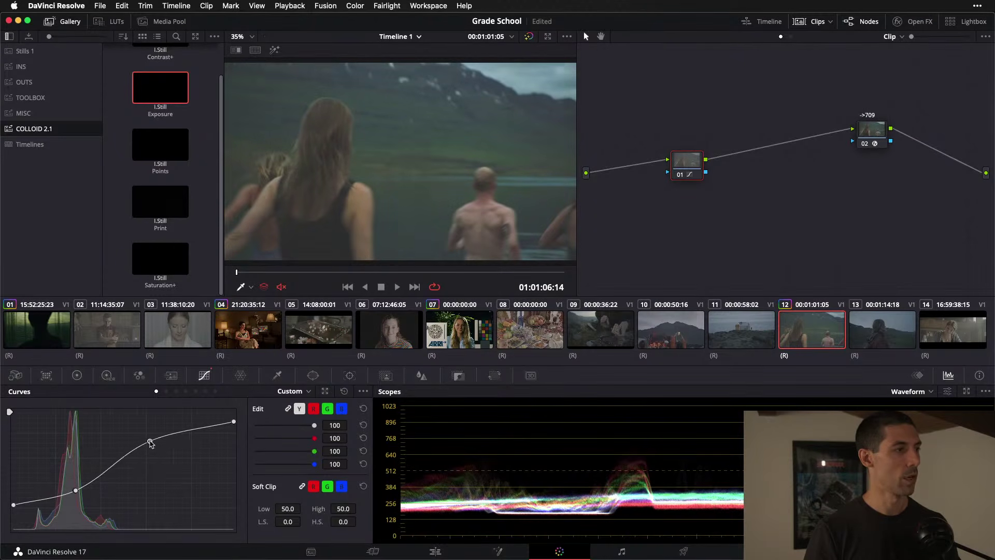
{"action": "mouse_move", "coordinate": [72, 495]}
{"action": "left_mouse_down"}
{"action": "mouse_move", "coordinate": [49, 496]}
{"action": "mouse_move", "coordinate": [65, 497]}
{"action": "left_mouse_up"}
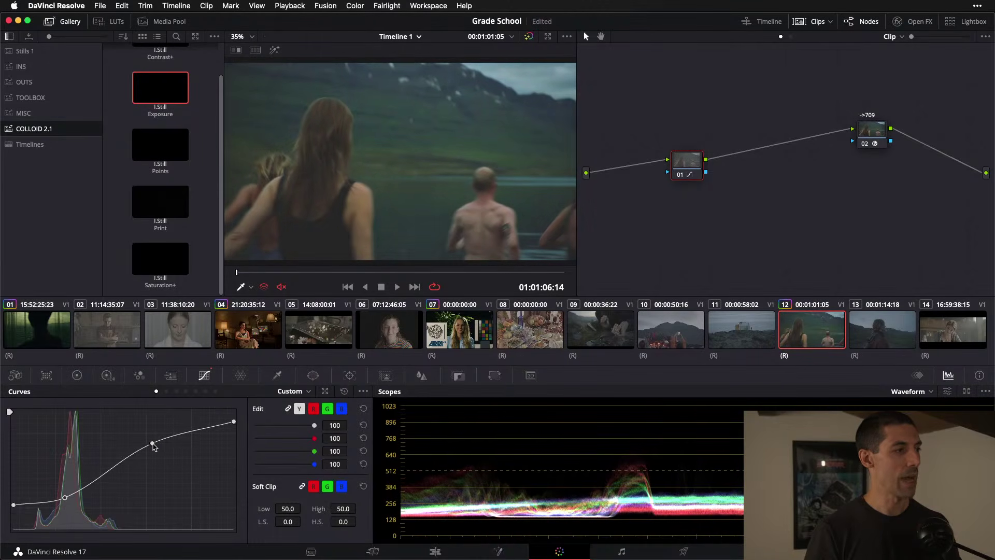
{"action": "left_click_drag", "start_coordinate": [152, 443], "coordinate": [154, 444]}
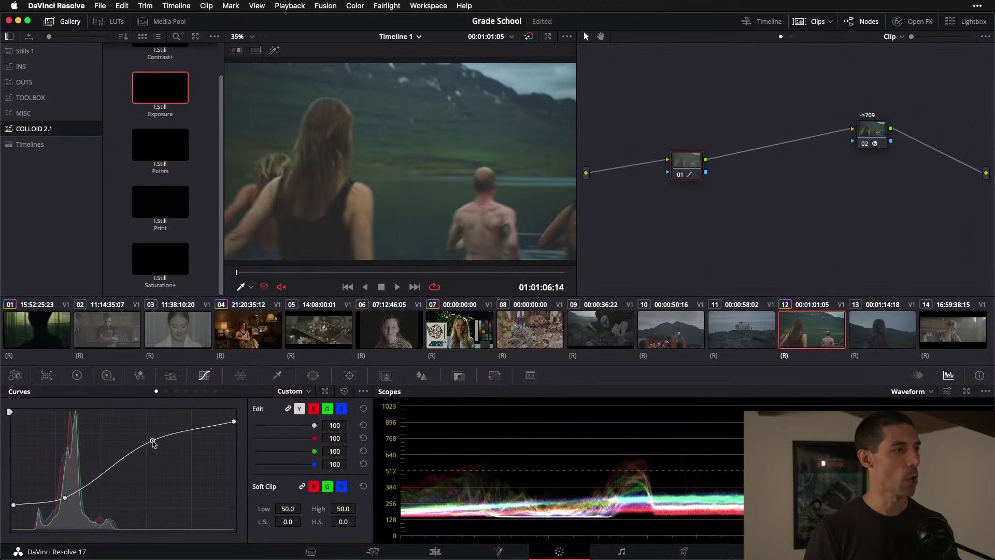
{"action": "left_click_drag", "start_coordinate": [13, 505], "coordinate": [63, 502]}
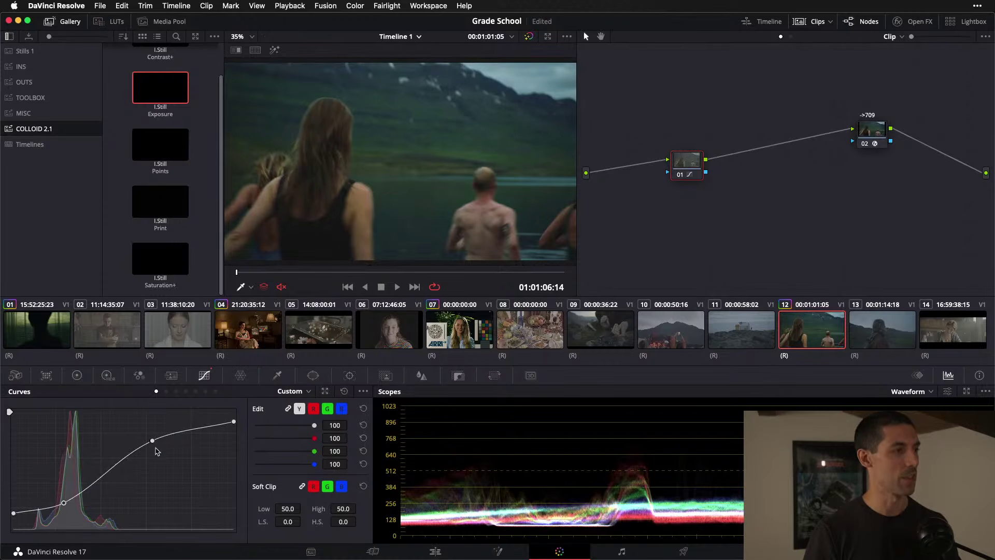
{"action": "left_click_drag", "start_coordinate": [153, 445], "coordinate": [151, 443]}
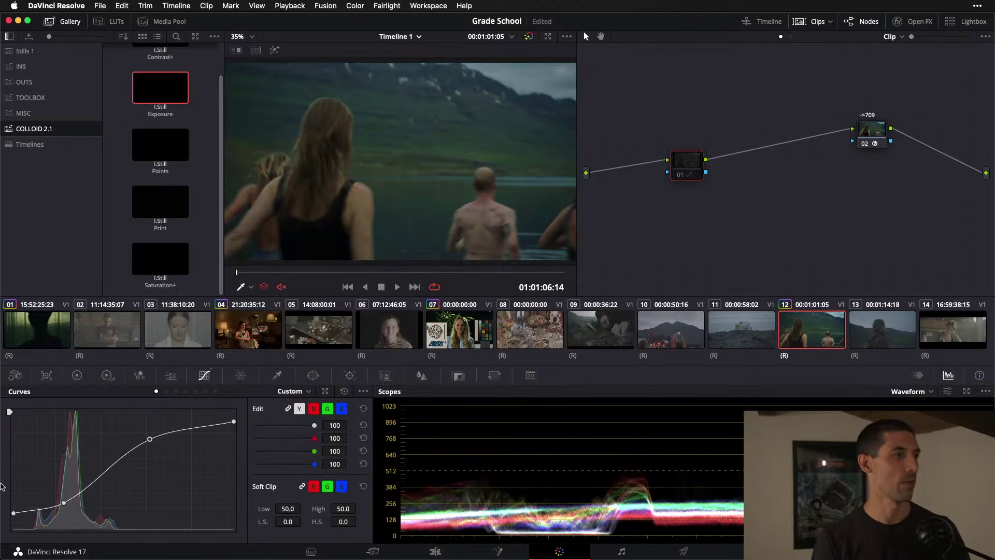
- Delete clip 12's curve node and insert two blank serial nodes ahead of the ->709 node
{"action": "left_click_drag", "start_coordinate": [684, 164], "coordinate": [688, 149]}
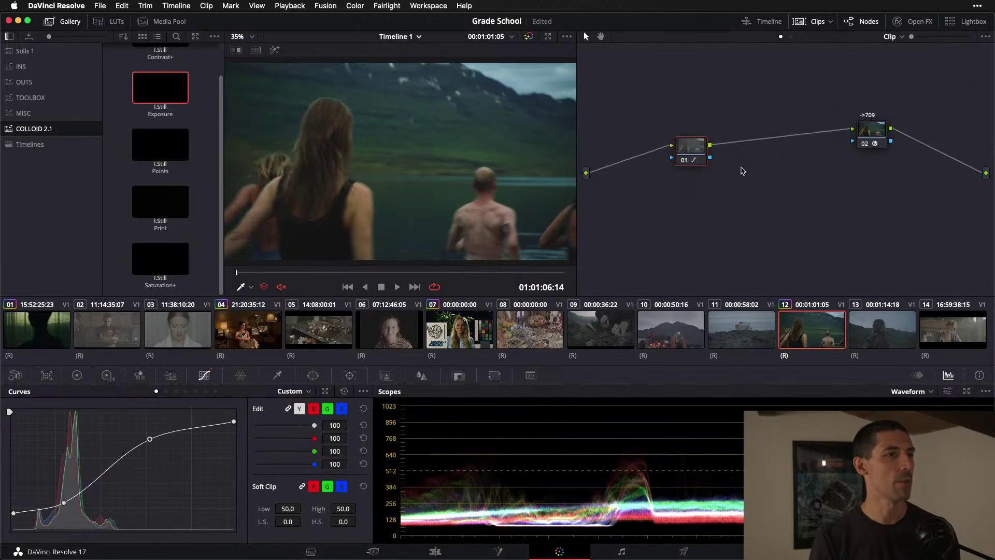
{"action": "key", "text": "Delete"}
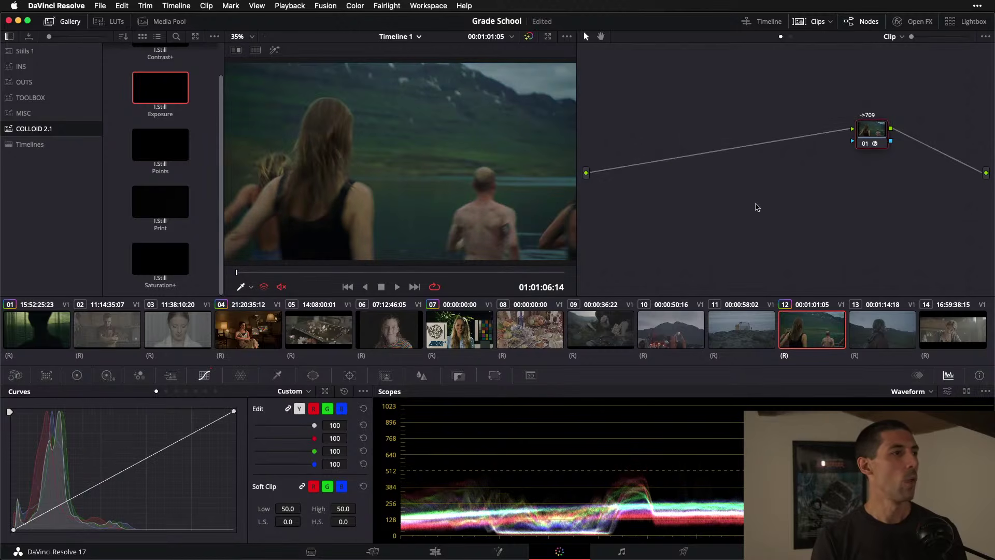
{"action": "key", "text": "shift+s"}
{"action": "left_click_drag", "start_coordinate": [881, 177], "coordinate": [716, 130]}
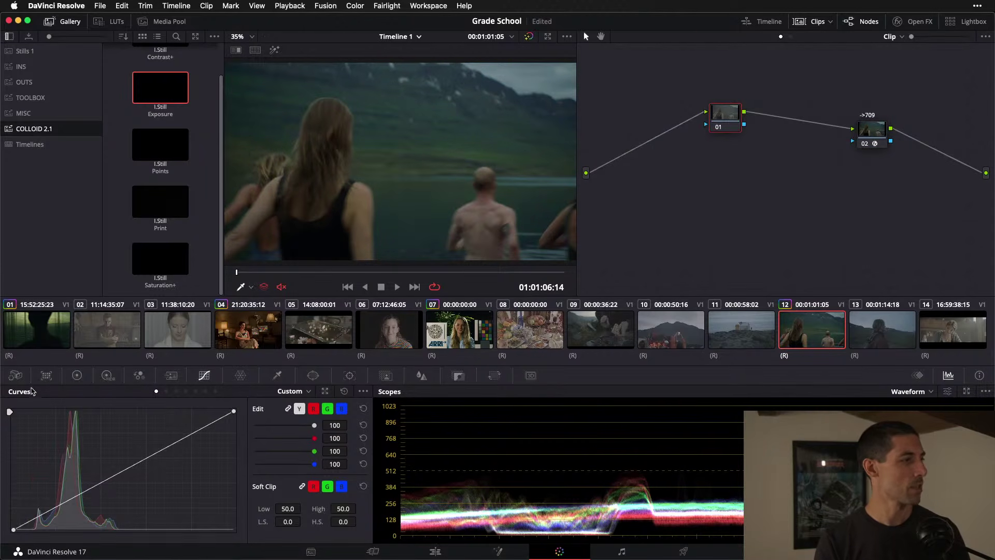
{"action": "left_click", "coordinate": [77, 375]}
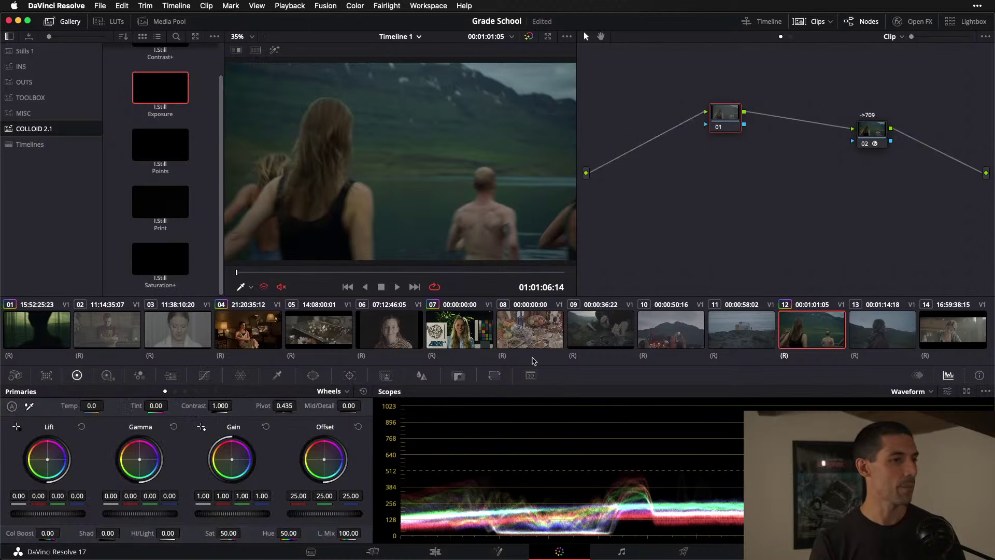
{"action": "left_click", "coordinate": [470, 335]}
{"action": "left_click", "coordinate": [807, 329]}
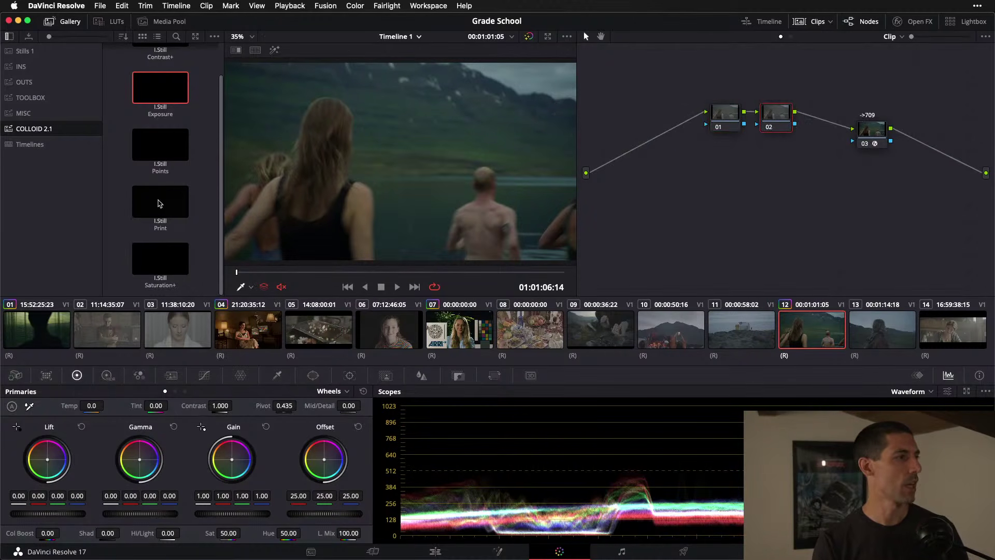
- Apply the Print still to node 02 and set node 01's primaries contrast to 0.728 with a pivot of 0.329
{"action": "left_click_drag", "start_coordinate": [160, 202], "coordinate": [655, 114]}
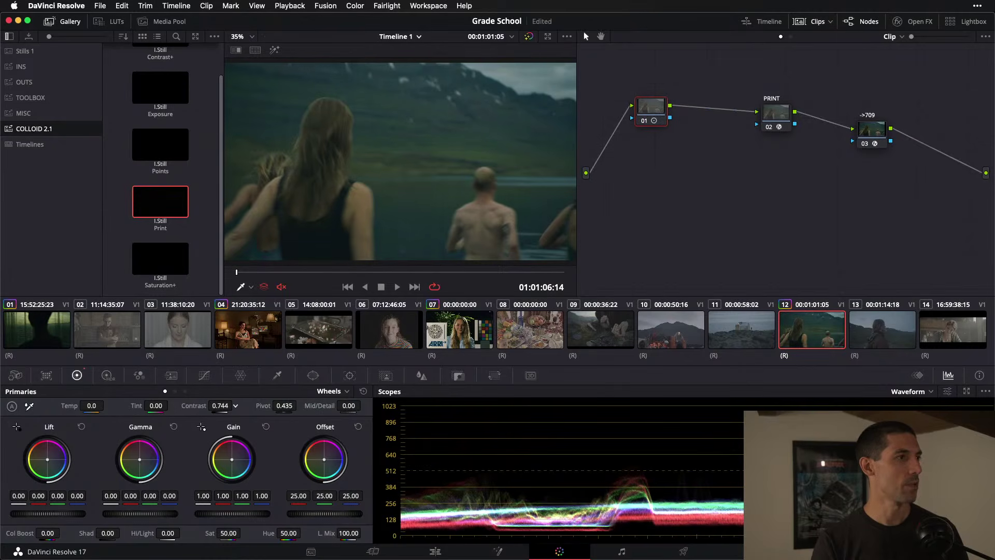
{"action": "left_click_drag", "start_coordinate": [221, 406], "coordinate": [271, 410]}
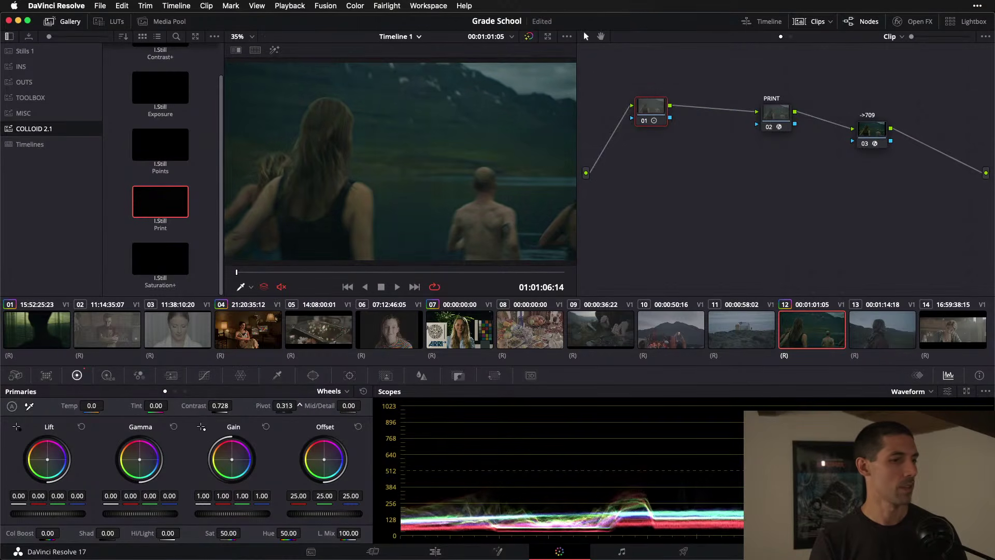
- Float the waveform and vectorscope in their own window and compare clip 12 with node 01 disabled and enabled
{"action": "left_click", "coordinate": [494, 375]}
{"action": "left_click_drag", "start_coordinate": [806, 365], "coordinate": [248, 219]}
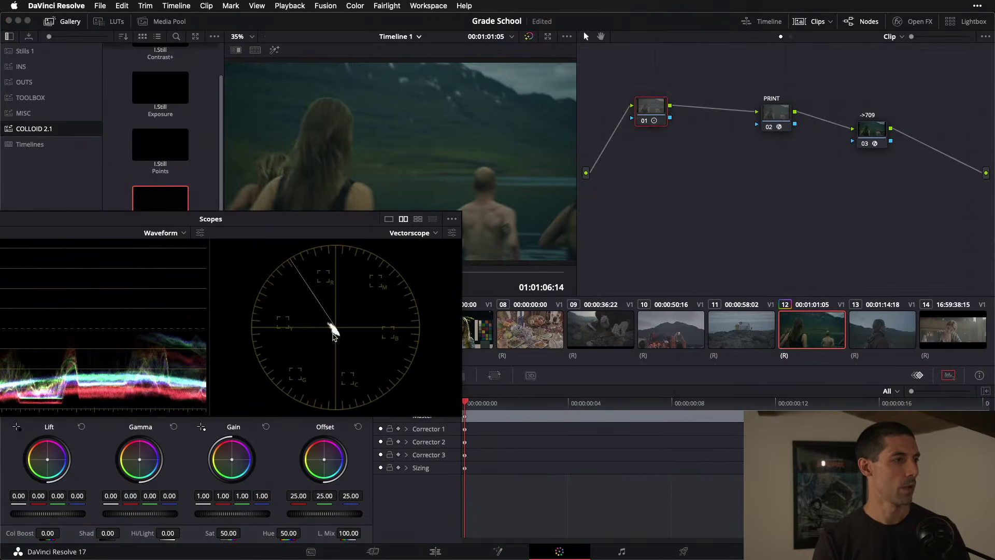
{"action": "key", "text": "ctrl+d"}
{"action": "key", "text": "ctrl+d"}
{"action": "key", "text": "ctrl+d"}
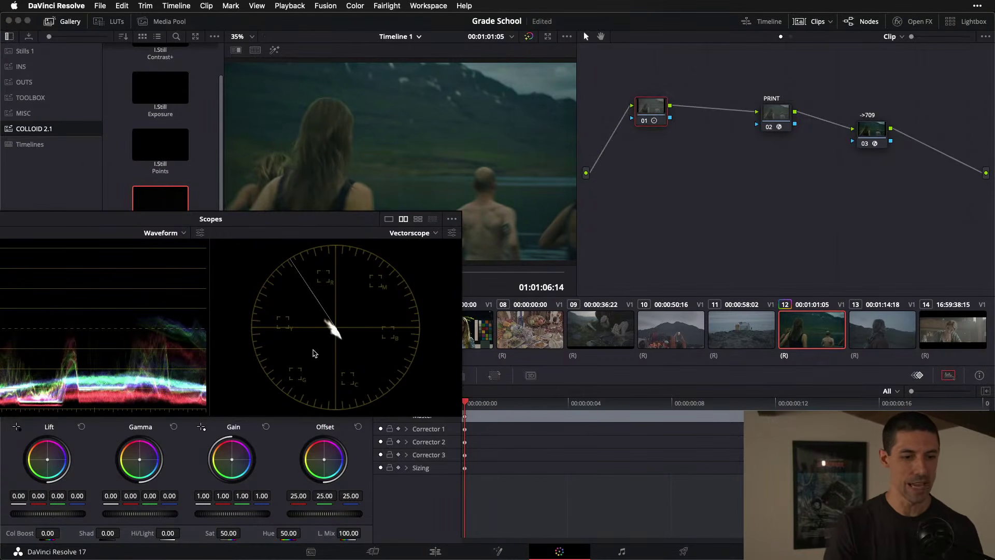
{"action": "left_click_drag", "start_coordinate": [295, 218], "coordinate": [296, 293]}
{"action": "key", "text": "ctrl+d"}
{"action": "key", "text": "ctrl+d"}
{"action": "key", "text": "ctrl+d"}
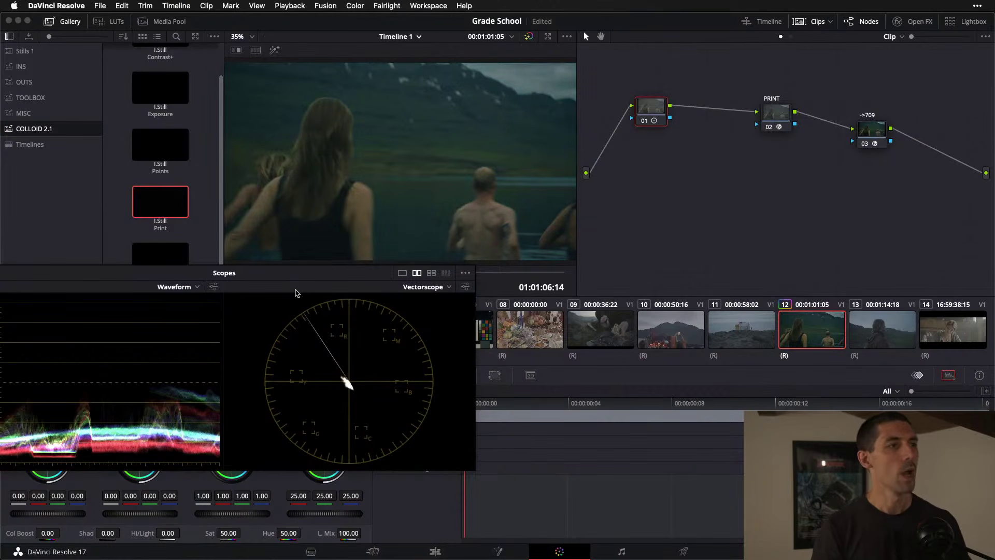
{"action": "key", "text": "ctrl+d"}
{"action": "key", "text": "ctrl+d"}
{"action": "key", "text": "ctrl+d"}
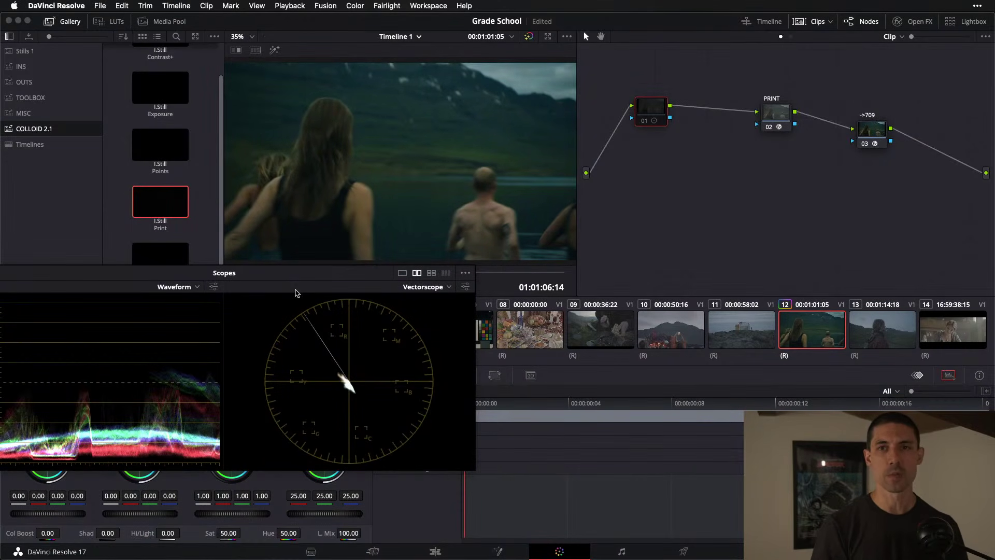
{"action": "key", "text": "ctrl+d"}
{"action": "key", "text": "ctrl+d"}
{"action": "key", "text": "ctrl+d"}
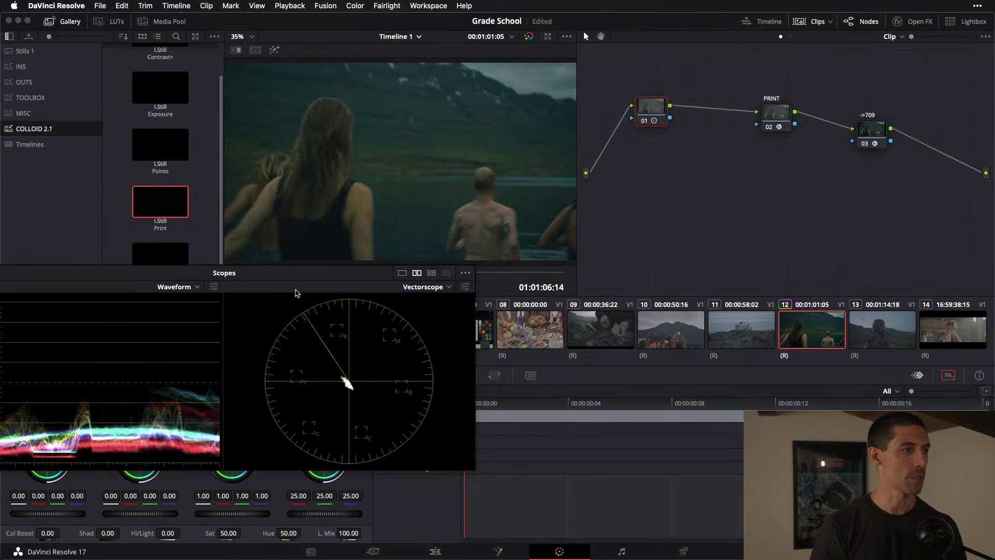
- Try saturation values of 60, 75 and 70.40 on node 01 with the floating scopes moved clear of the primaries
{"action": "left_click_drag", "start_coordinate": [362, 277], "coordinate": [449, 329]}
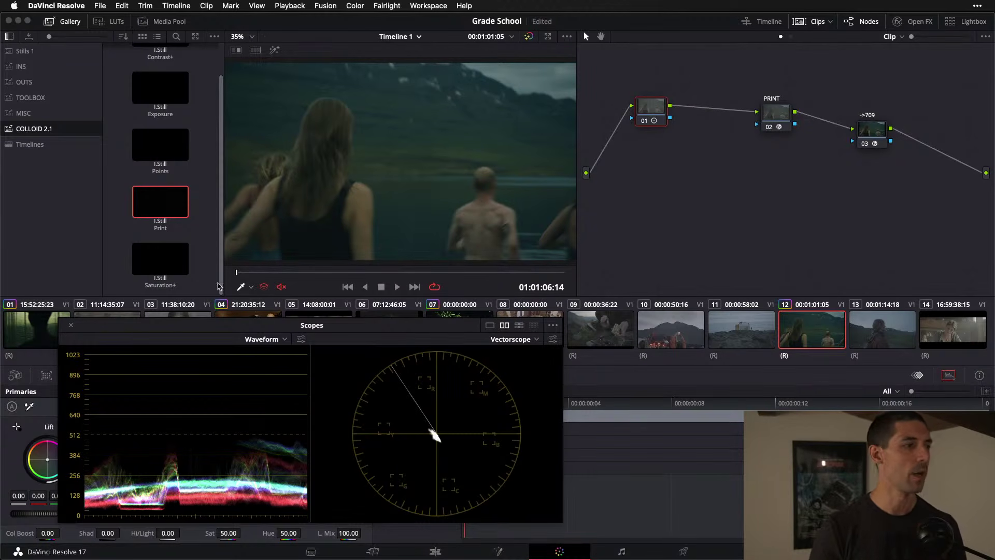
{"action": "left_click_drag", "start_coordinate": [192, 328], "coordinate": [232, 179]}
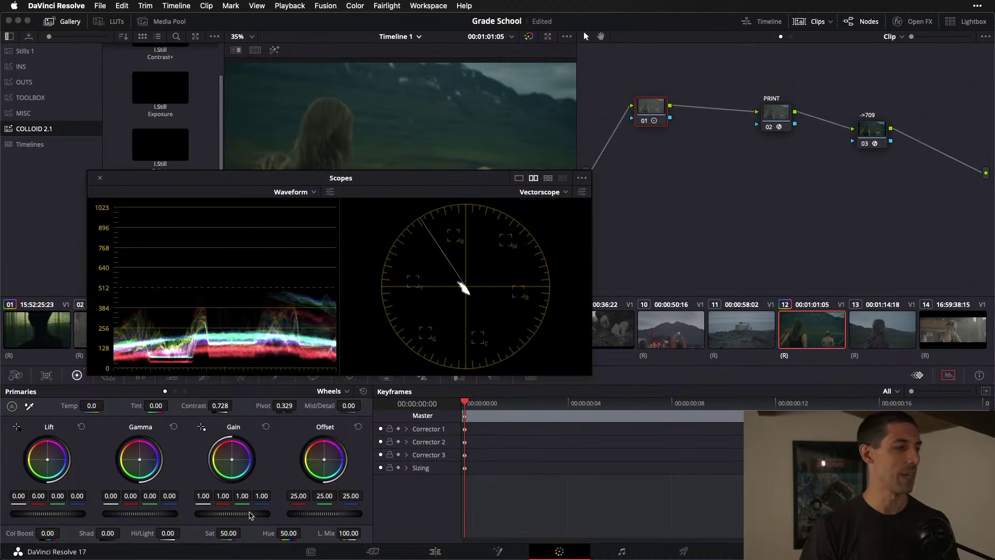
{"action": "left_click", "coordinate": [233, 532]}
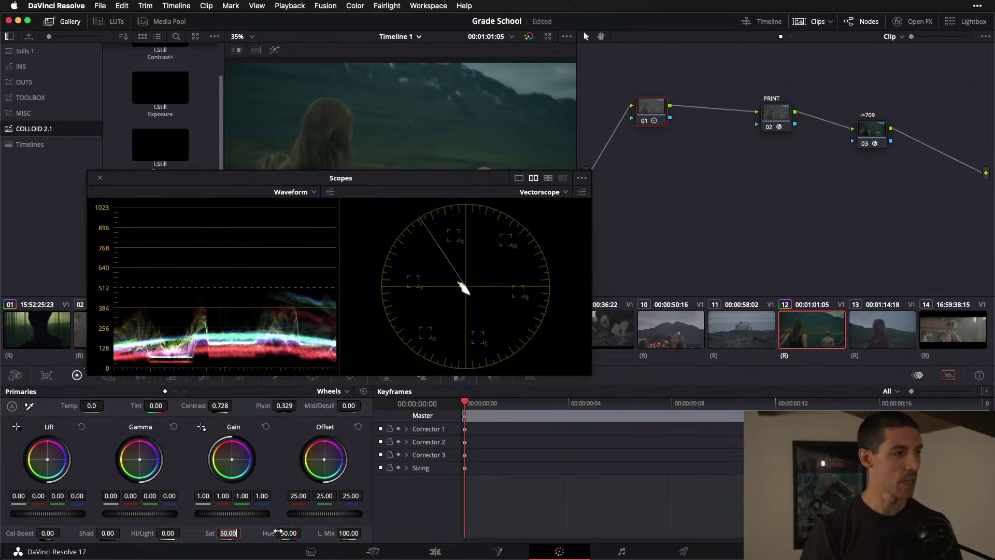
{"action": "type", "text": "60"}
{"action": "key", "text": "Return"}
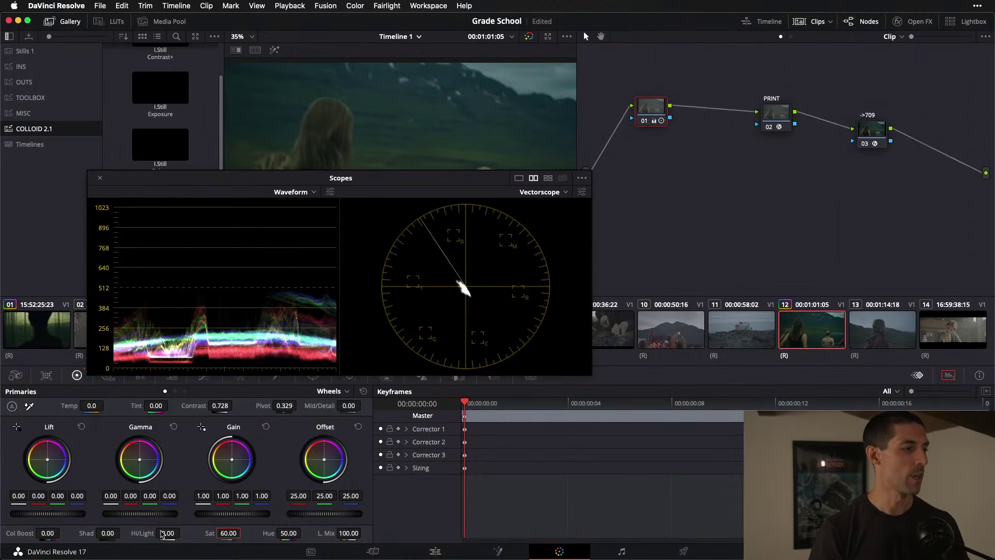
{"action": "left_click_drag", "start_coordinate": [223, 535], "coordinate": [236, 536]}
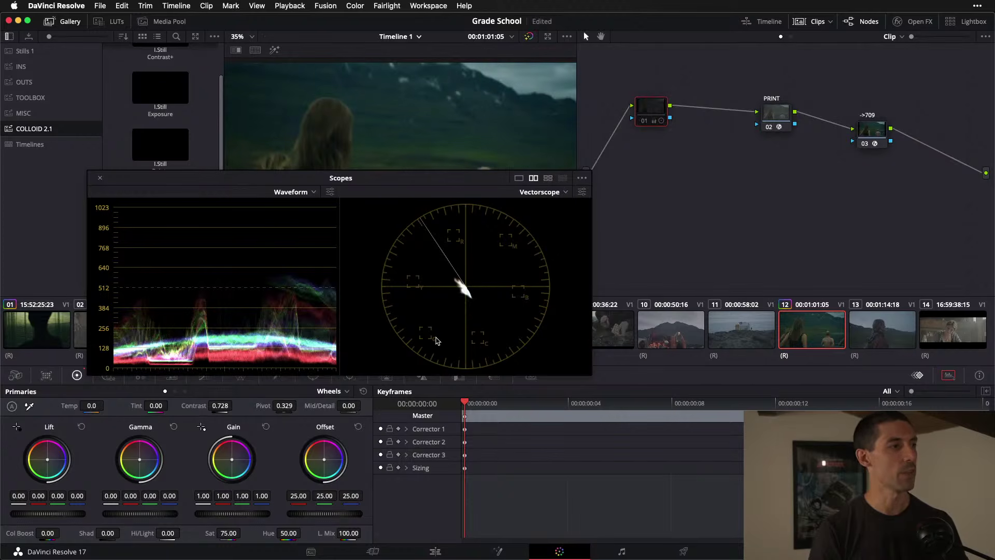
{"action": "left_click_drag", "start_coordinate": [229, 533], "coordinate": [220, 534]}
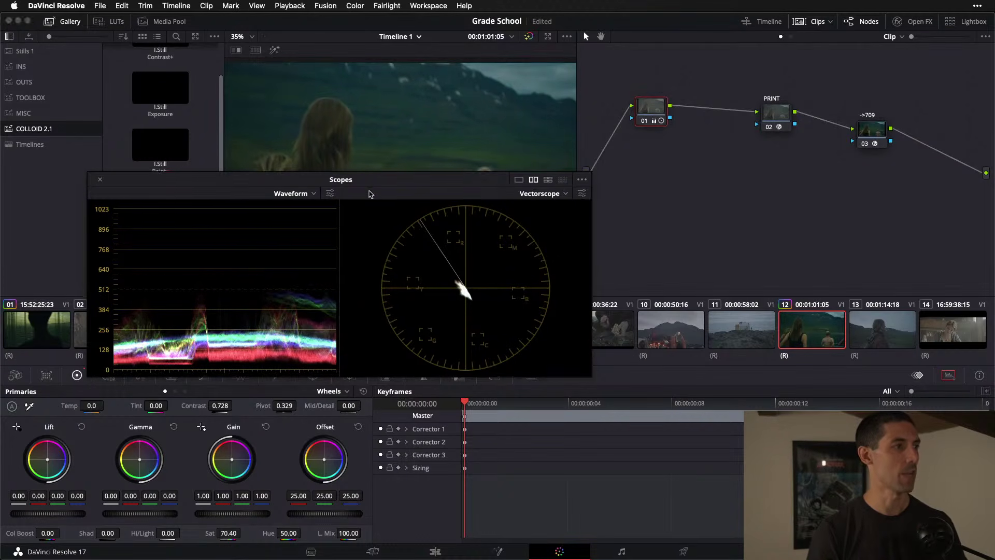
- Set node 01's saturation back to 50 and save the project
{"action": "left_click_drag", "start_coordinate": [369, 178], "coordinate": [710, 292]}
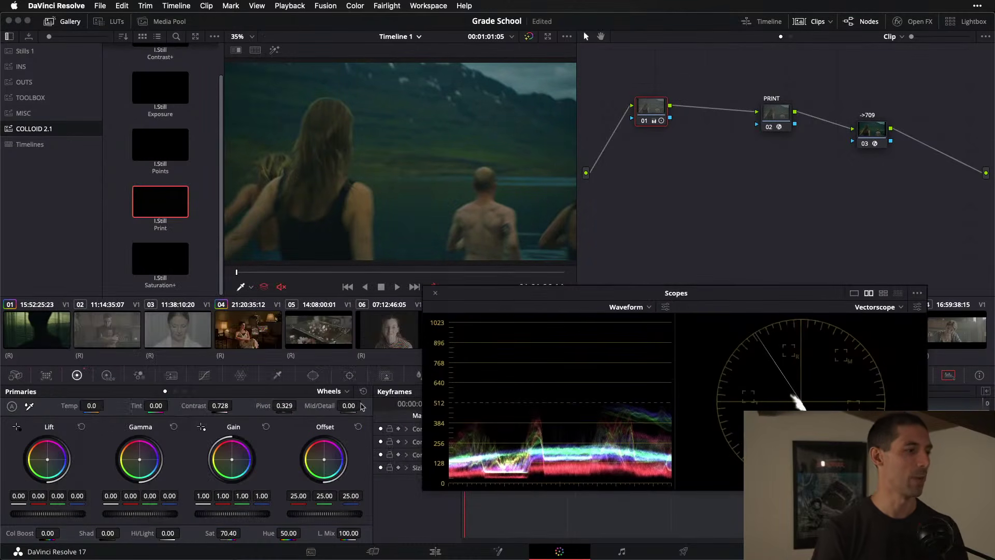
{"action": "left_click", "coordinate": [229, 533]}
{"action": "type", "text": "50"}
{"action": "key", "text": "Return"}
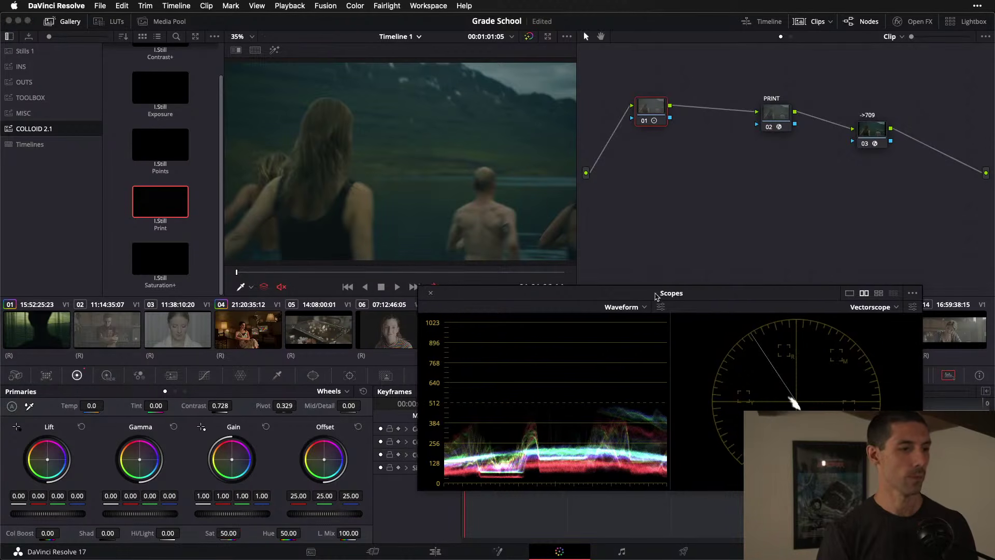
{"action": "left_click_drag", "start_coordinate": [661, 289], "coordinate": [614, 283]}
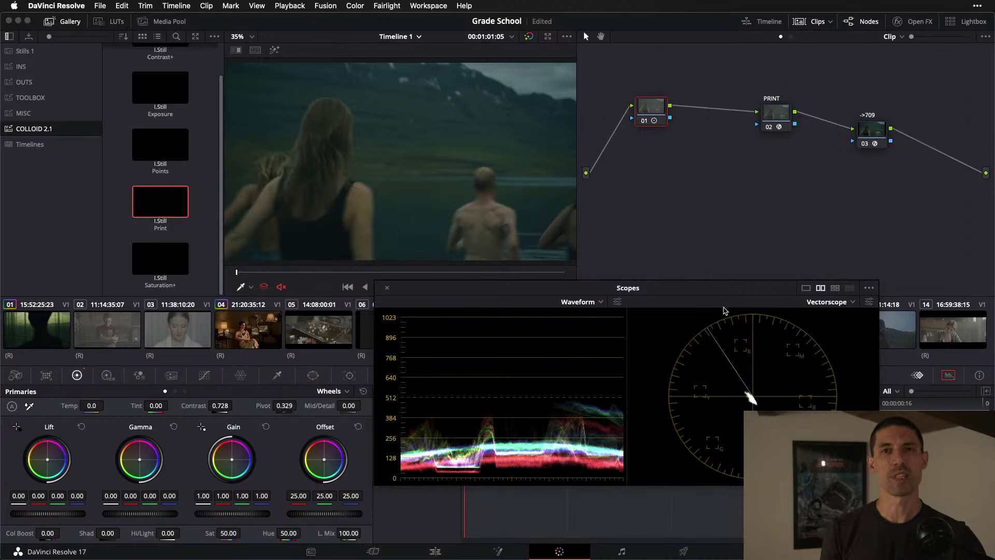
{"action": "key", "text": "super+s"}
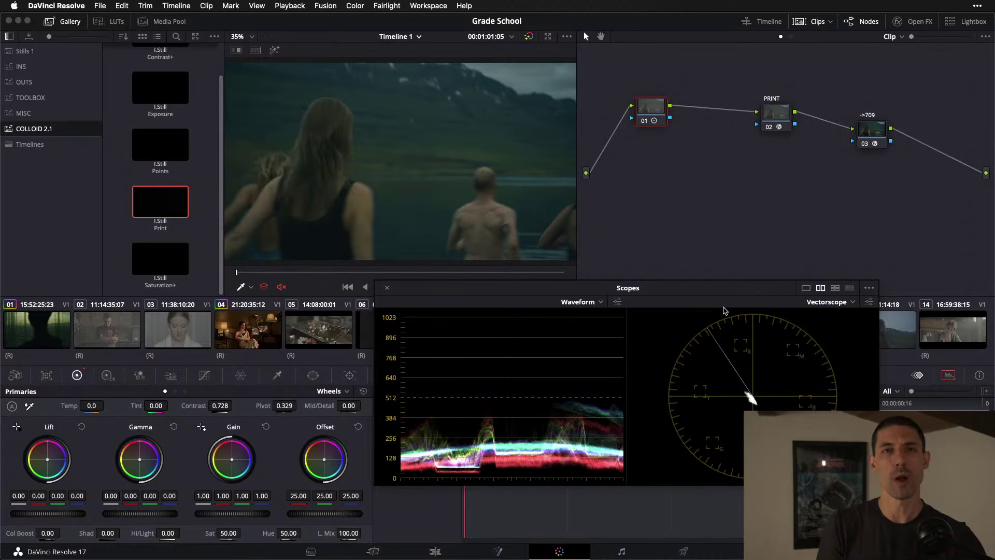
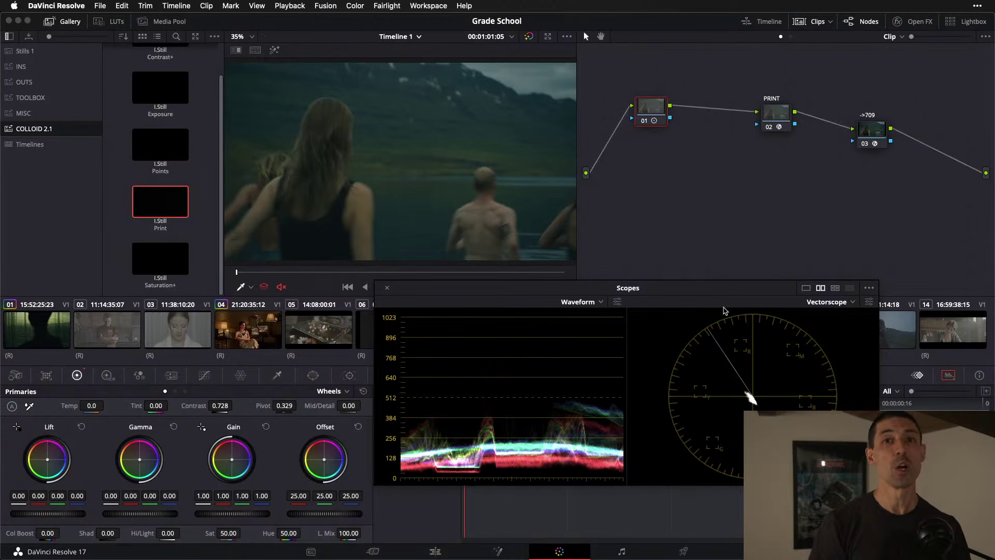
- Switch to Finder and open the LUT_local folder
{"action": "key", "text": "super+Tab"}
{"action": "key", "text": "super+Tab"}
{"action": "key", "text": "super+Tab"}
{"action": "key", "text": "super+Tab"}
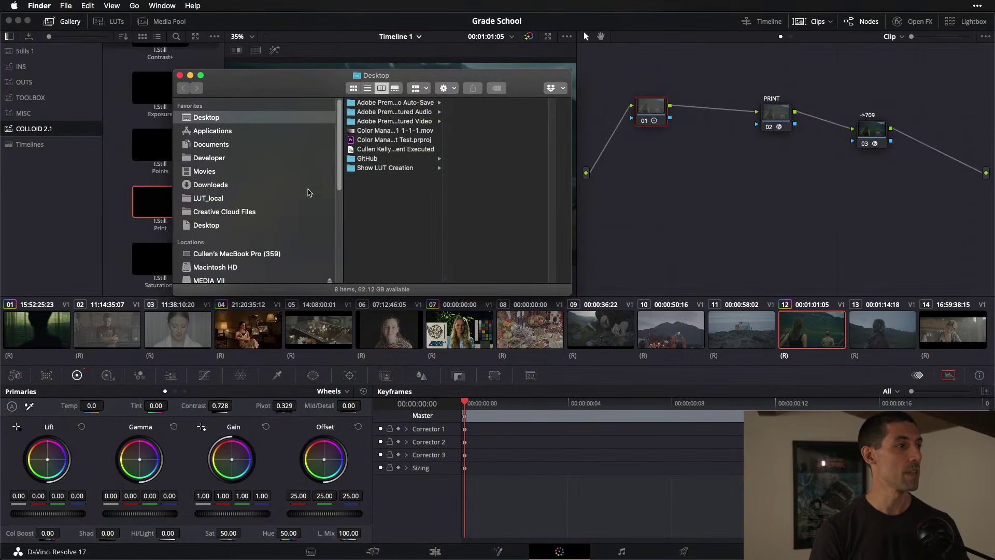
{"action": "left_click", "coordinate": [241, 200]}
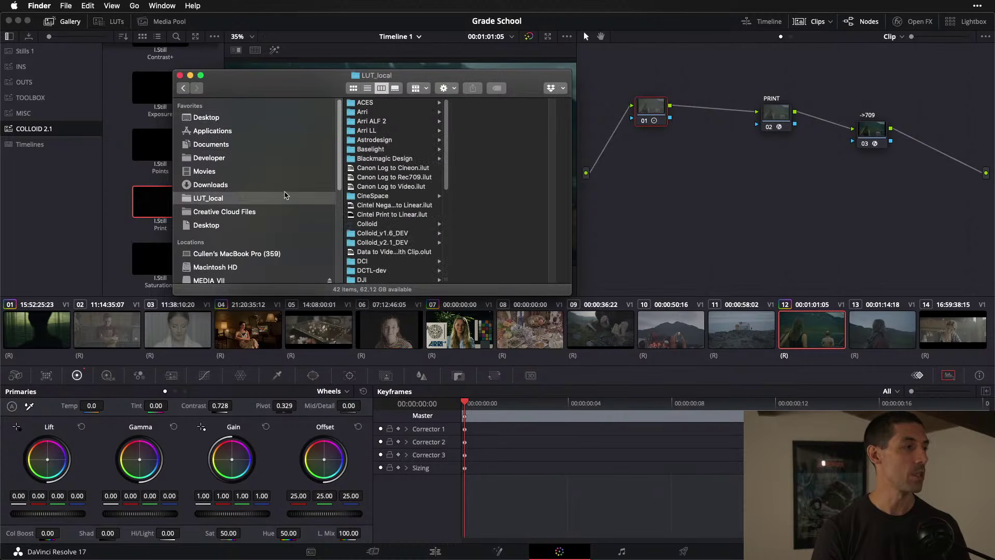
- Open ARRI_LogC_WG_full_2_Rec1886_Rec709_Full_ALF-2.cube from the Arri ALF 2 folder in Lattice
{"action": "left_click", "coordinate": [423, 115]}
{"action": "key", "text": "Down"}
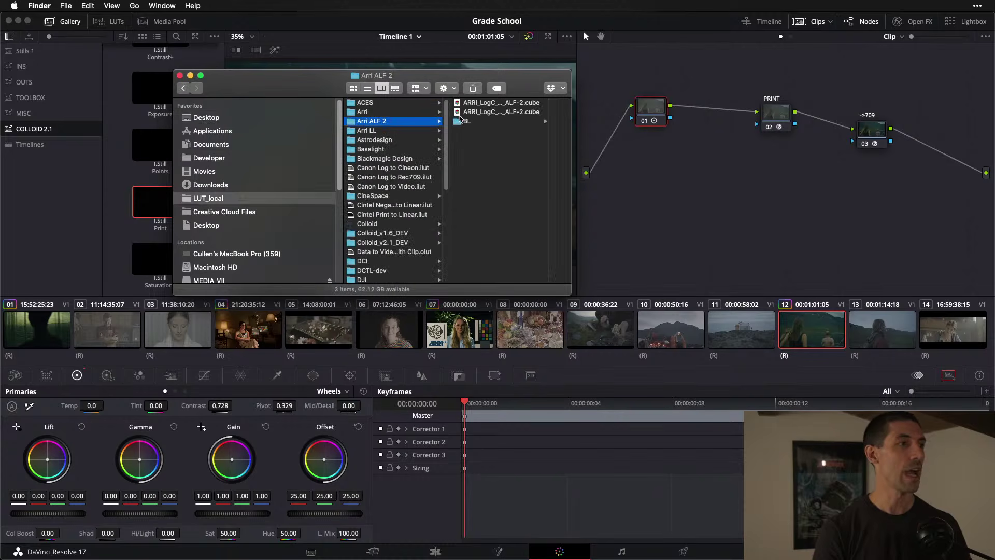
{"action": "key", "text": "Right"}
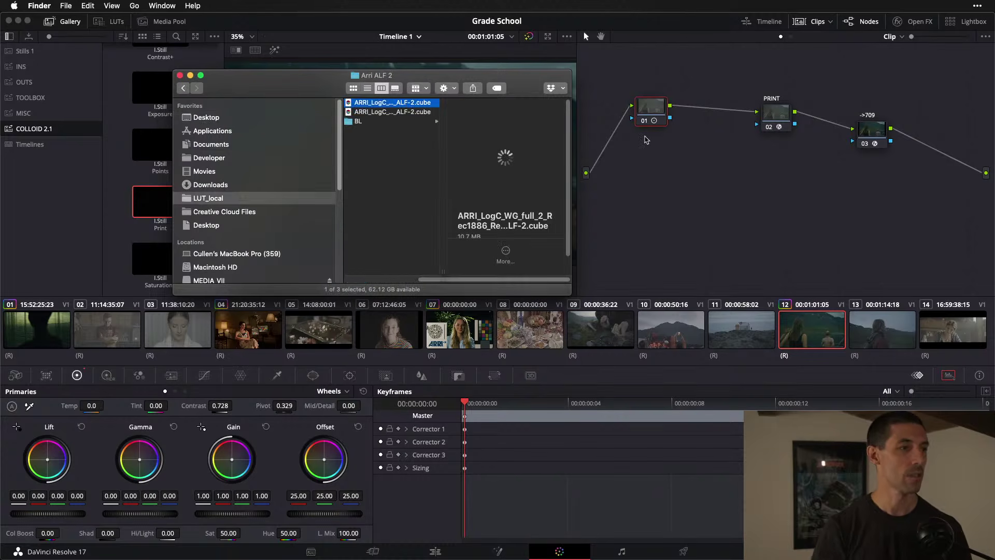
{"action": "key", "text": "super+o"}
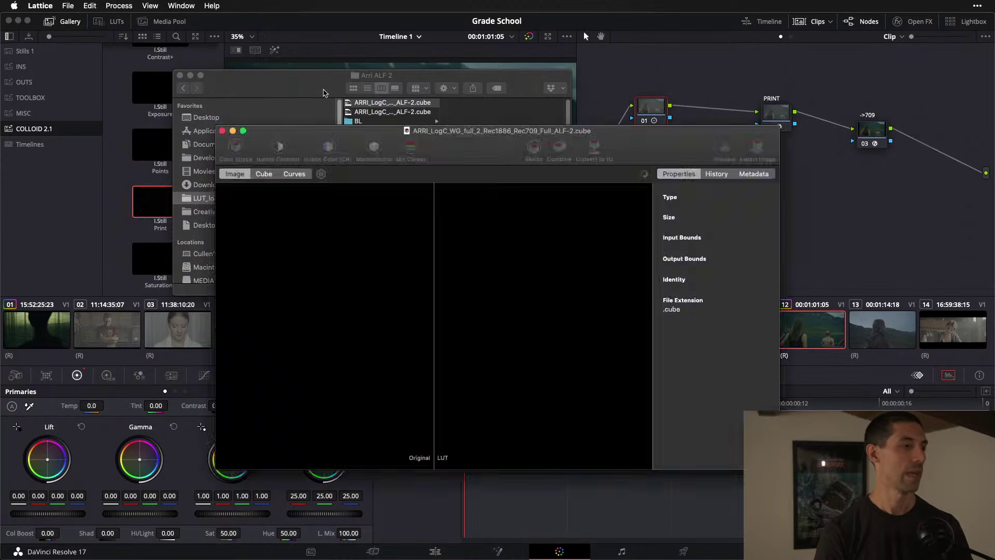
- Examine the LUT's curves and rotated 3D cube, quit Lattice and switch back to DaVinci Resolve
{"action": "left_click", "coordinate": [294, 174]}
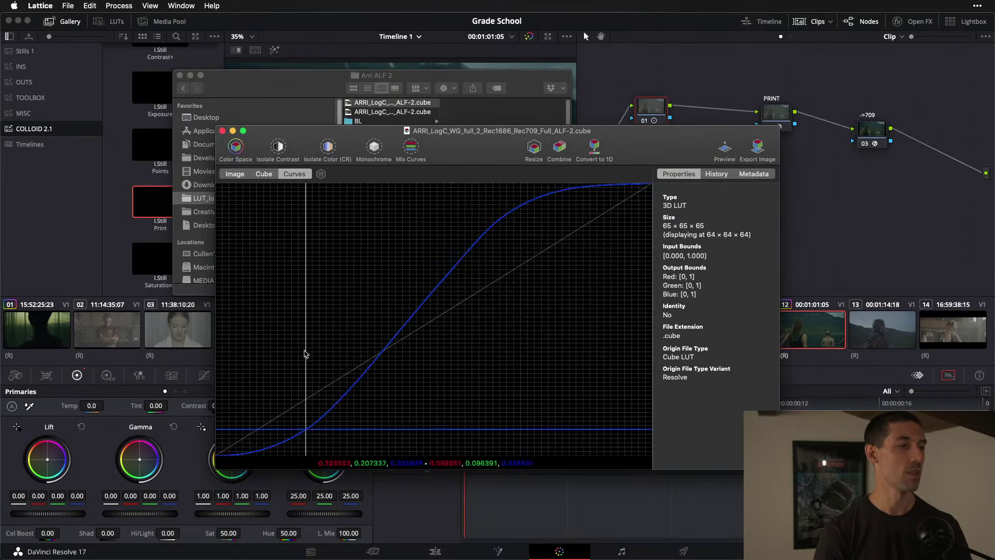
{"action": "left_click", "coordinate": [260, 175]}
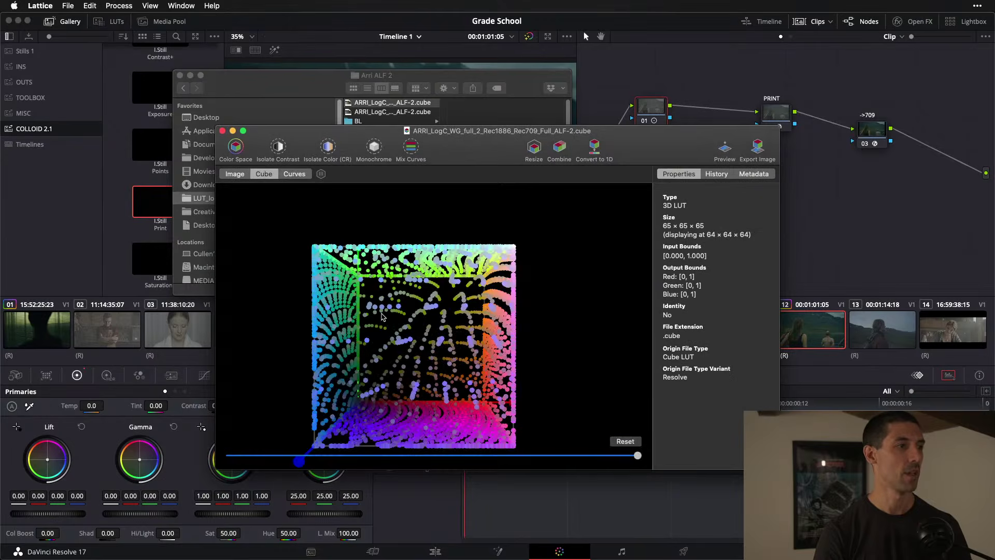
{"action": "left_click_drag", "start_coordinate": [395, 339], "coordinate": [512, 330]}
{"action": "key", "text": "super+q"}
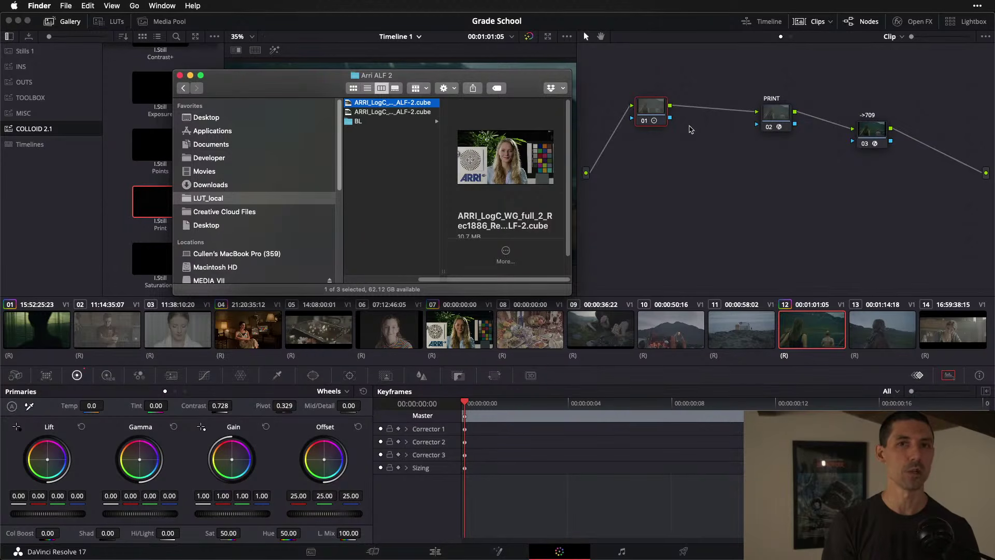
{"action": "key", "text": "super+Tab"}
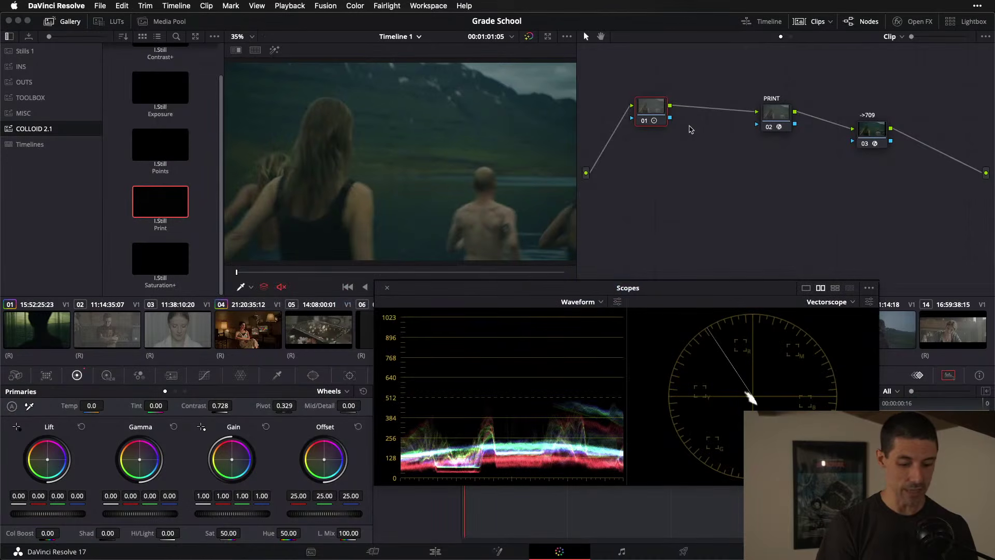
- Try the DaVinci YRGB Color Managed science with the Custom preset in the project's color management settings, and discard the changes
{"action": "key", "text": "shift+9"}
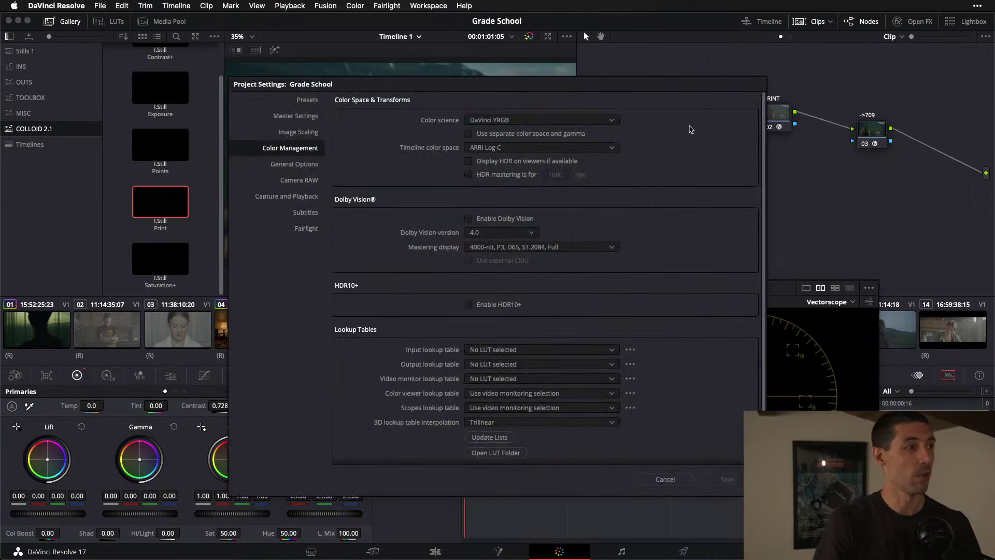
{"action": "left_click", "coordinate": [524, 120]}
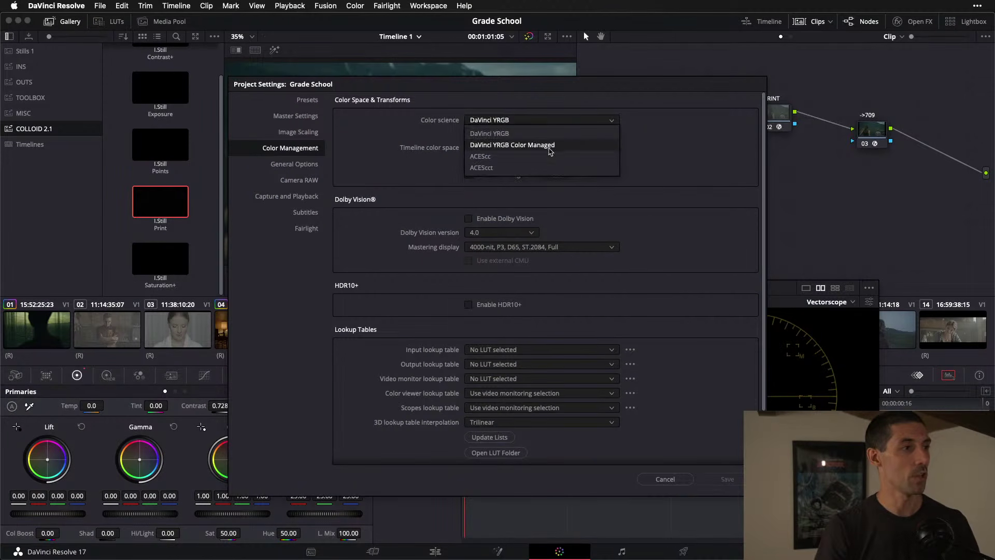
{"action": "left_click", "coordinate": [551, 151]}
{"action": "left_click", "coordinate": [505, 135]}
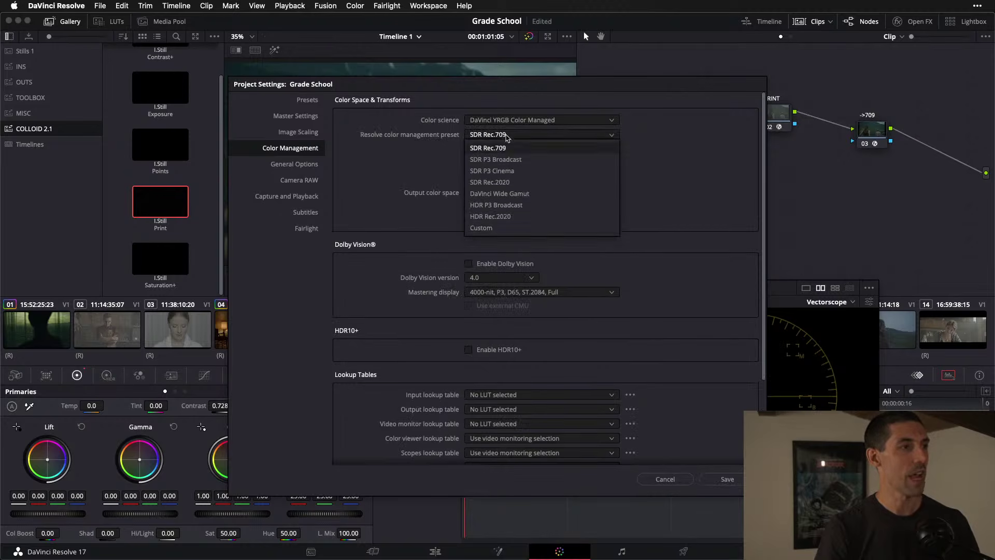
{"action": "left_click", "coordinate": [529, 230]}
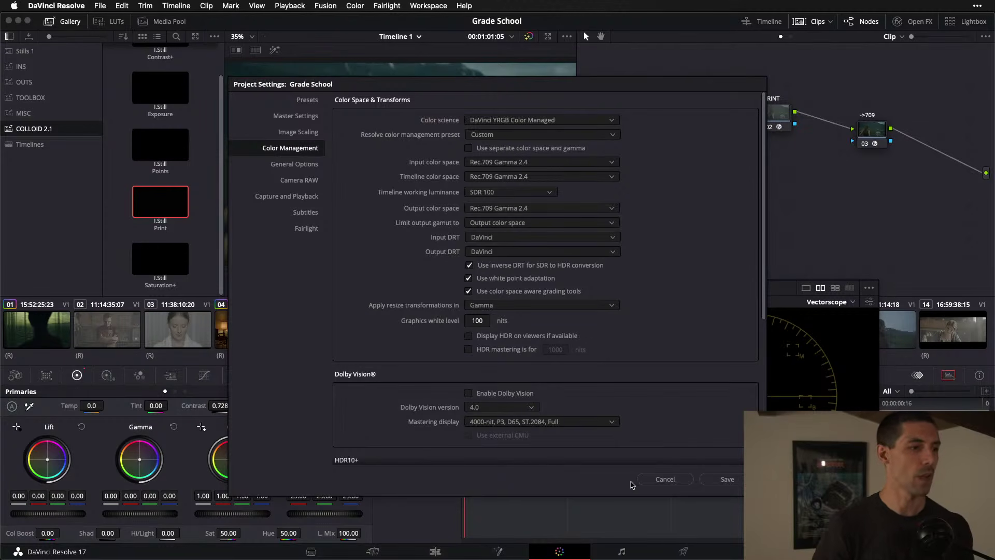
{"action": "left_click", "coordinate": [668, 482]}
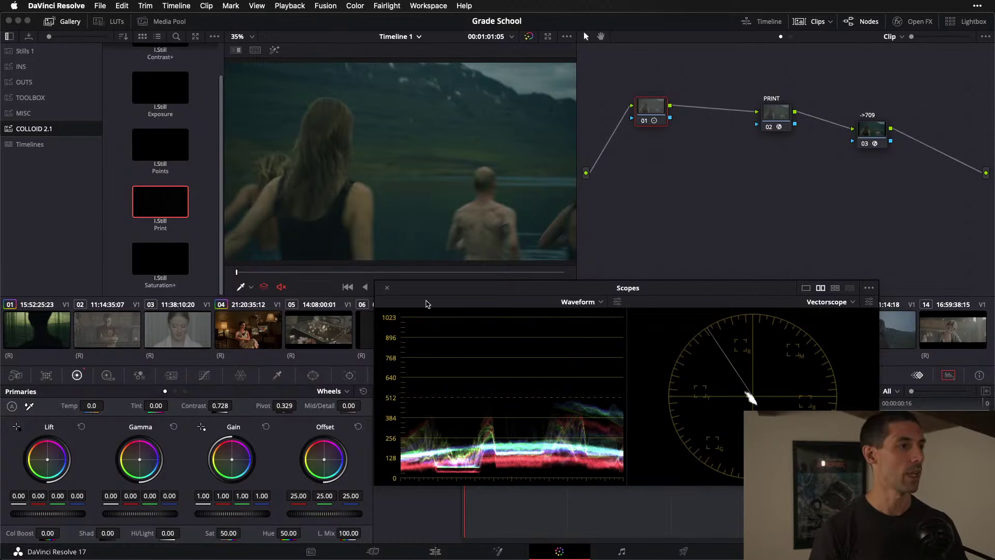
{"action": "key", "text": "super+Tab"}
{"action": "left_click", "coordinate": [500, 281]}
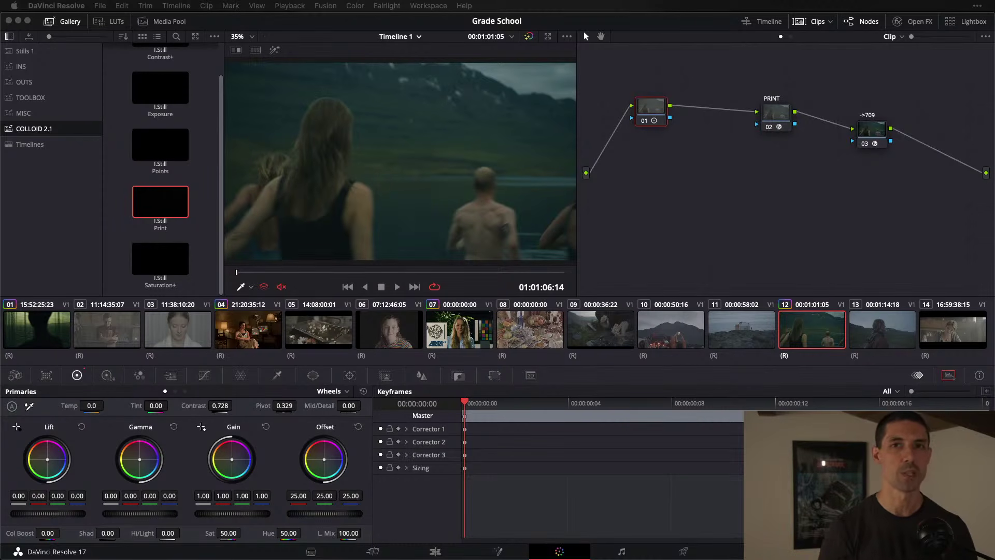
{"action": "key", "text": "super+Tab"}
{"action": "key", "text": "super+Tab"}
{"action": "key", "text": "super+Tab"}
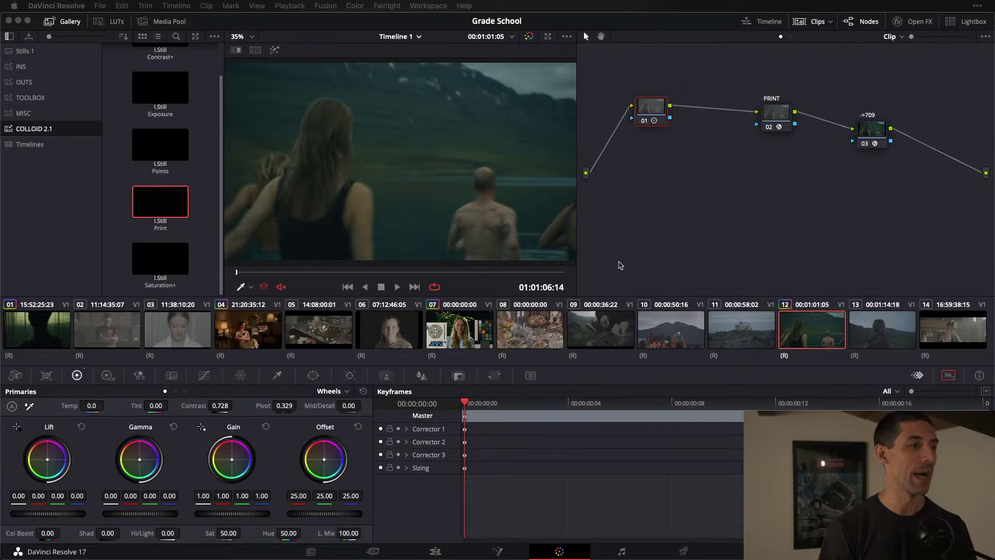
- Open the Blur palette and move the floating scopes clear of the viewer's transport controls
{"action": "left_click", "coordinate": [422, 375]}
{"action": "key", "text": "ctrl+shift+w"}
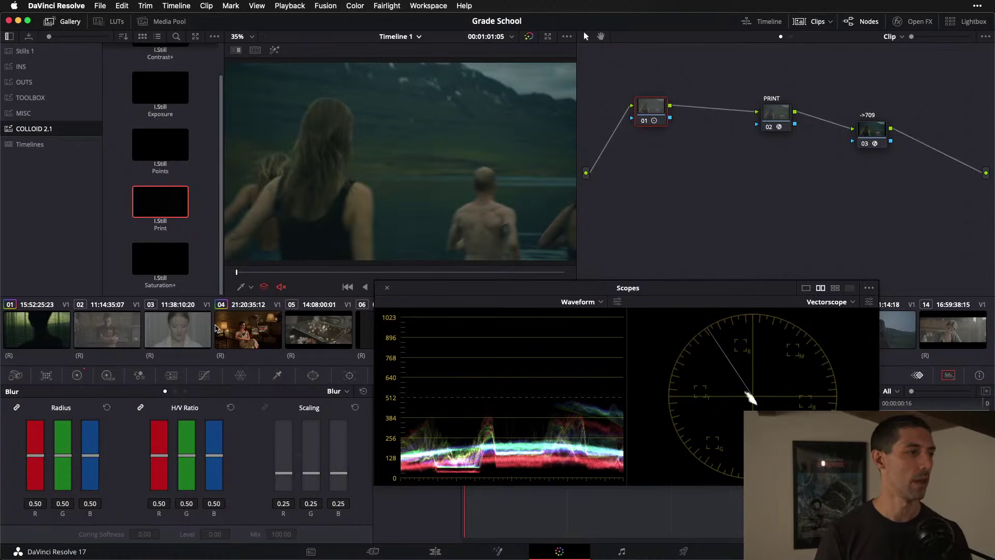
{"action": "left_click_drag", "start_coordinate": [429, 287], "coordinate": [450, 333]}
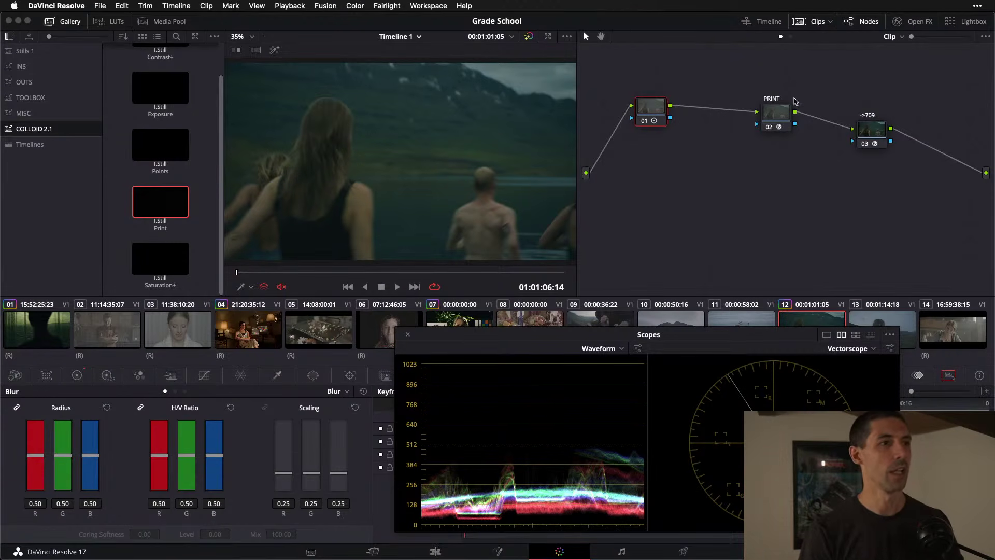
- Add a node before PRINT on clip 12 and apply the Halation still from the TOOLBOX album to it
{"action": "key", "text": "alt+s"}
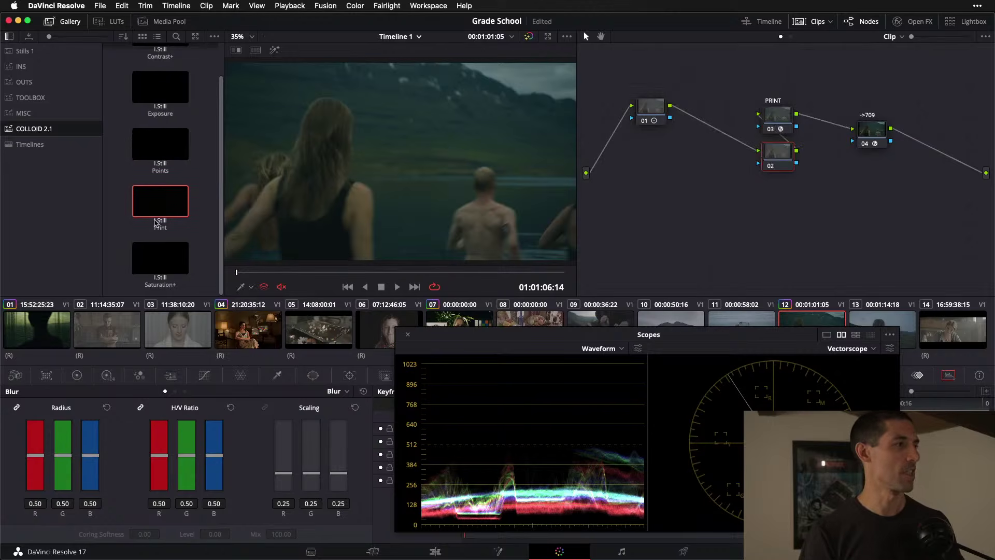
{"action": "scroll", "coordinate": [171, 80], "scroll_direction": "up", "scroll_amount": 2}
{"action": "left_click", "coordinate": [57, 97]}
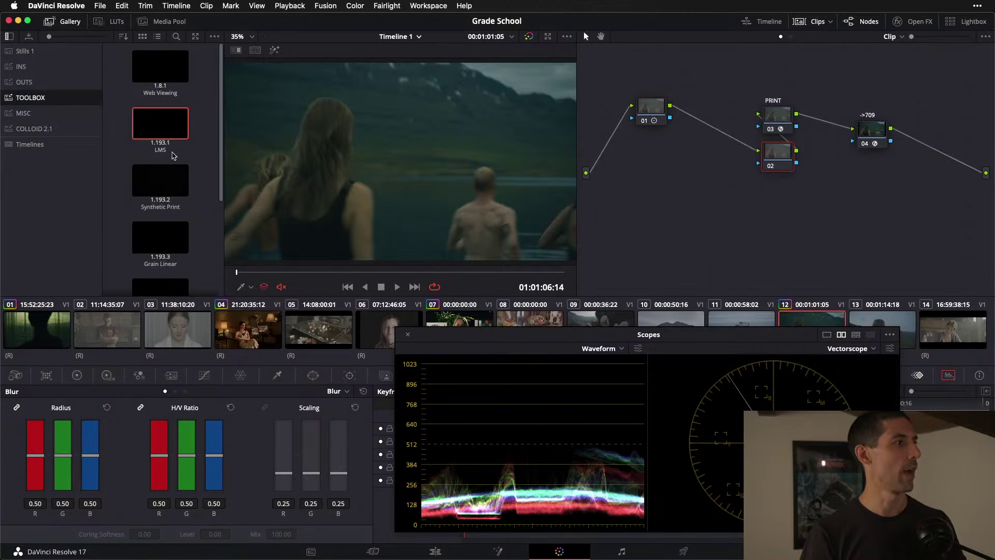
{"action": "scroll", "coordinate": [160, 207], "scroll_direction": "down", "scroll_amount": 5}
{"action": "left_click_drag", "start_coordinate": [160, 203], "coordinate": [779, 154]}
- Dock the floating scopes and copy clip 12's grade onto clip 04
{"action": "double_click", "coordinate": [503, 335]}
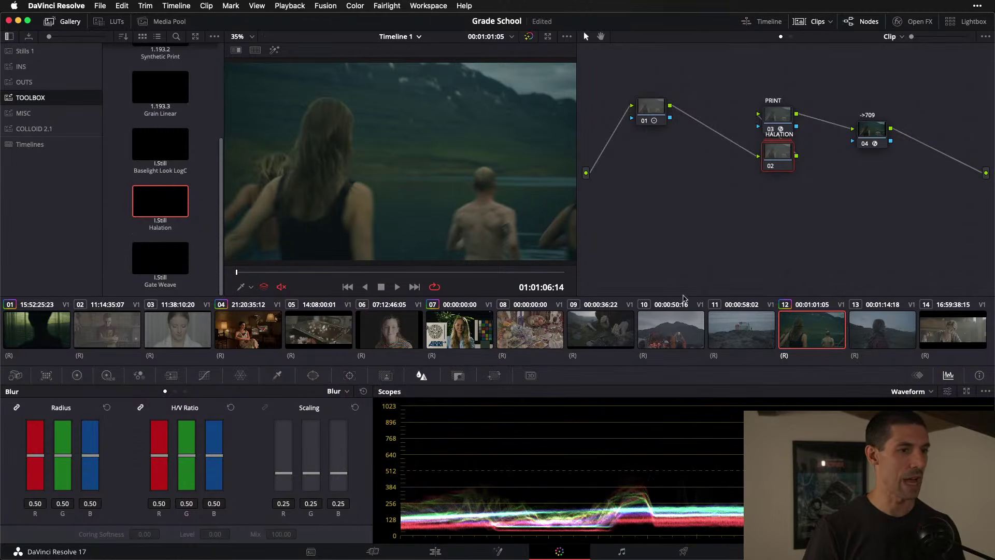
{"action": "left_click", "coordinate": [220, 335]}
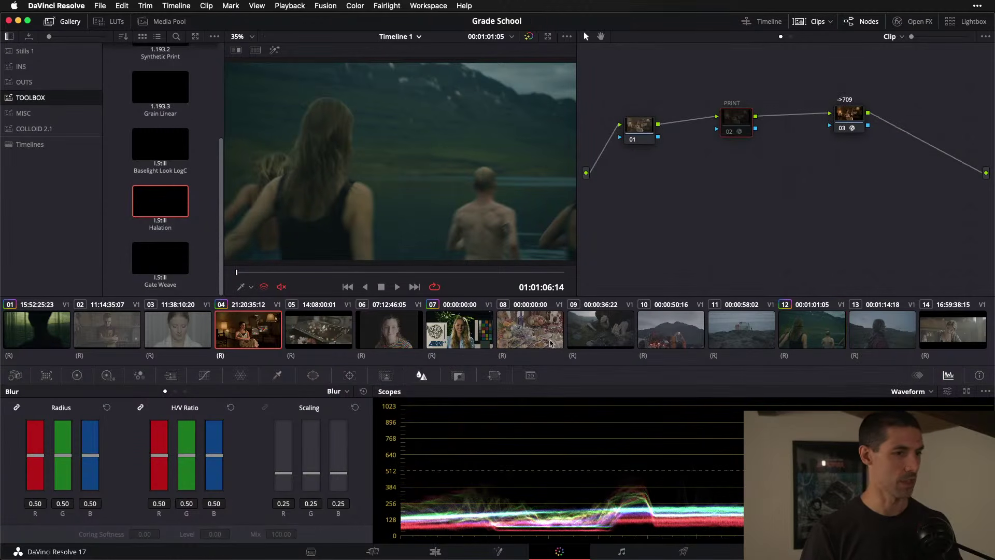
{"action": "middle_click", "coordinate": [801, 333]}
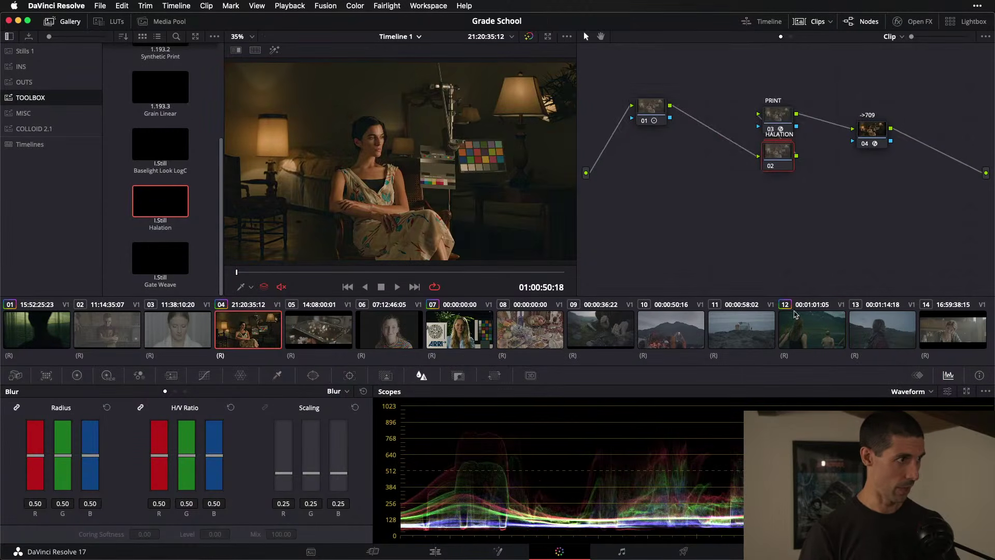
- Delete node 01 from clip 04 and move the HALATION node into line ahead of PRINT
{"action": "left_click", "coordinate": [651, 108]}
{"action": "key", "text": "Delete"}
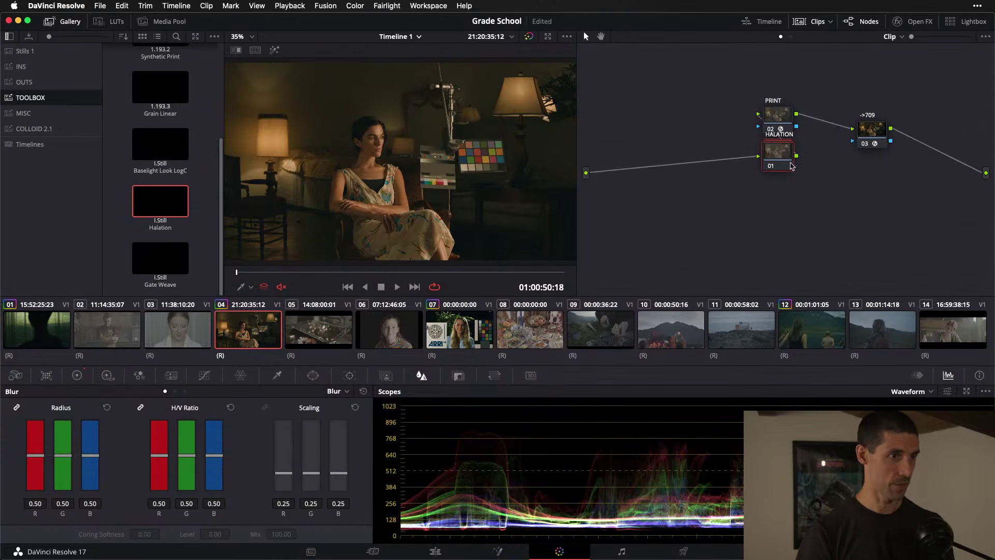
{"action": "left_click_drag", "start_coordinate": [767, 148], "coordinate": [680, 120]}
- Compare clip 04 with the HALATION node disabled and enabled
{"action": "key", "text": "ctrl+d"}
{"action": "key", "text": "ctrl+d"}
{"action": "key", "text": "ctrl+d"}
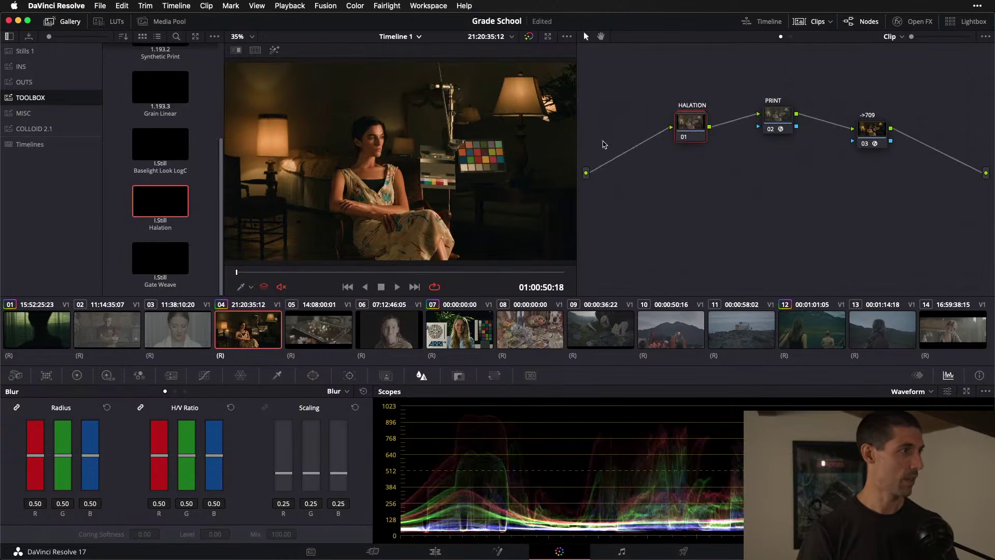
{"action": "key", "text": "ctrl+d"}
- Copy clip 04's grade onto clip 05 and compare the whole frame with HALATION disabled and enabled
{"action": "left_click", "coordinate": [326, 337]}
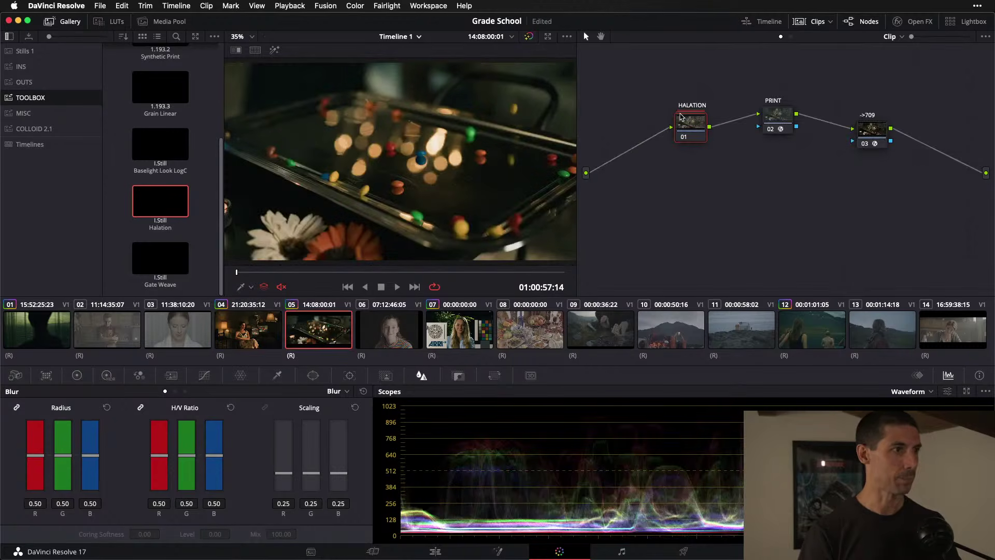
{"action": "key", "text": "ctrl+d"}
{"action": "key", "text": "ctrl+d"}
{"action": "key", "text": "ctrl+d"}
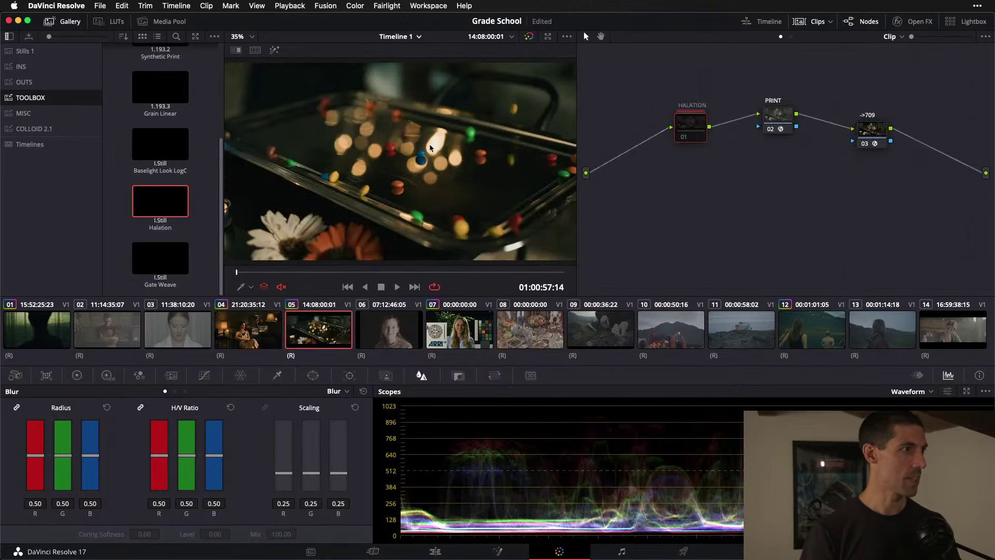
{"action": "key", "text": "ctrl+d"}
- Examine clip 05's bright bokeh highlights at 108% with HALATION disabled and enabled
{"action": "scroll", "coordinate": [430, 137], "scroll_direction": "up", "scroll_amount": 5}
{"action": "key", "text": "ctrl+d"}
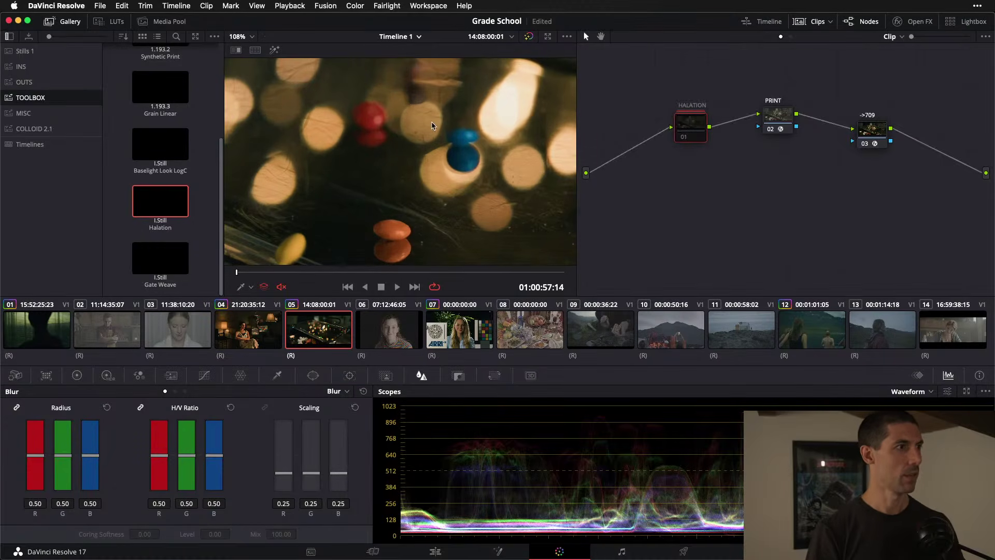
{"action": "key", "text": "ctrl+d"}
{"action": "left_click_drag", "start_coordinate": [432, 130], "coordinate": [390, 152]}
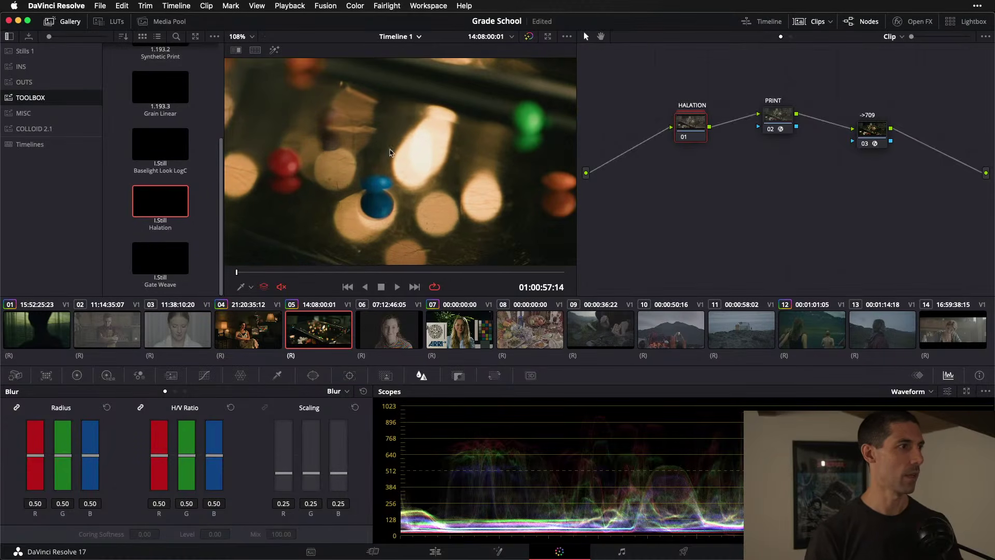
{"action": "key", "text": "ctrl+d"}
{"action": "key", "text": "ctrl+d"}
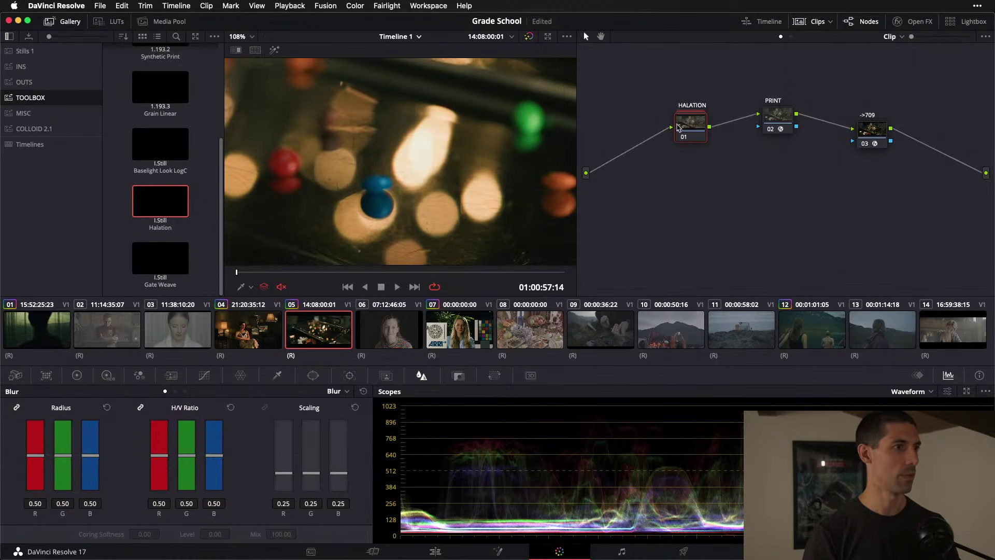
- Grab a still of clip 05 into the Stills 1 album
{"action": "left_click", "coordinate": [28, 51]}
{"action": "right_click", "coordinate": [455, 120]}
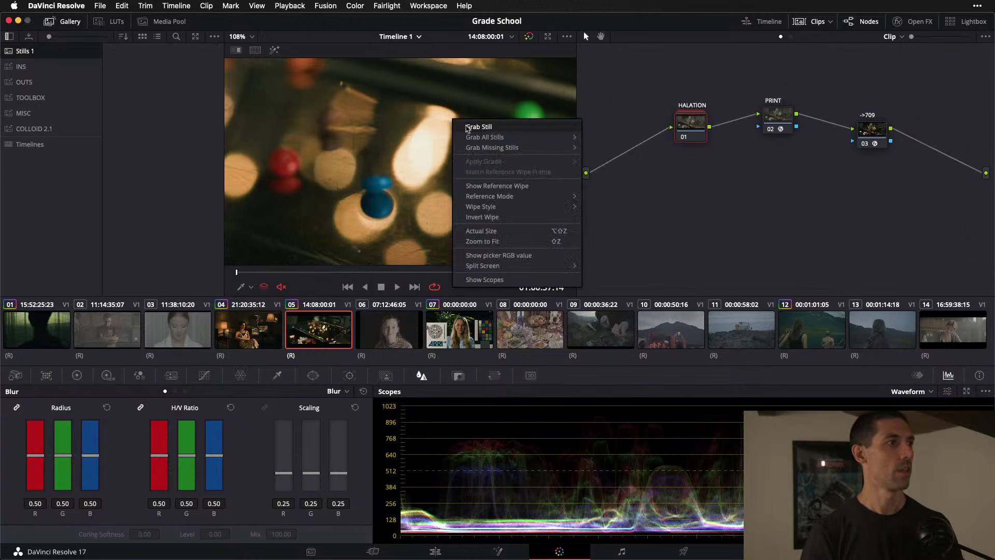
{"action": "key", "text": "ctrl+alt+g"}
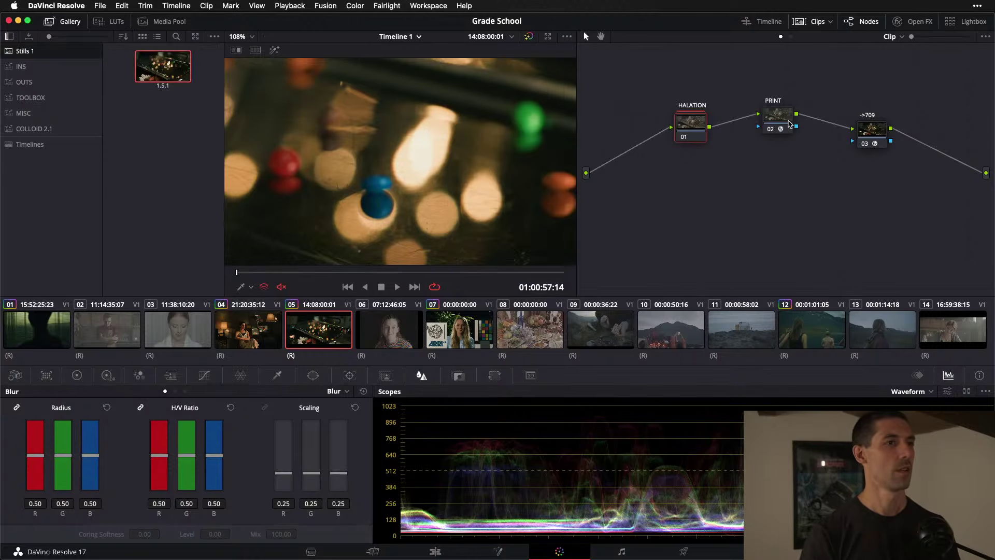
- Check clip 05 with PRINT disabled, clean up its node graph and re-enable PRINT
{"action": "left_click", "coordinate": [788, 121]}
{"action": "key", "text": "super+d"}
{"action": "left_click_drag", "start_coordinate": [691, 128], "coordinate": [682, 143]}
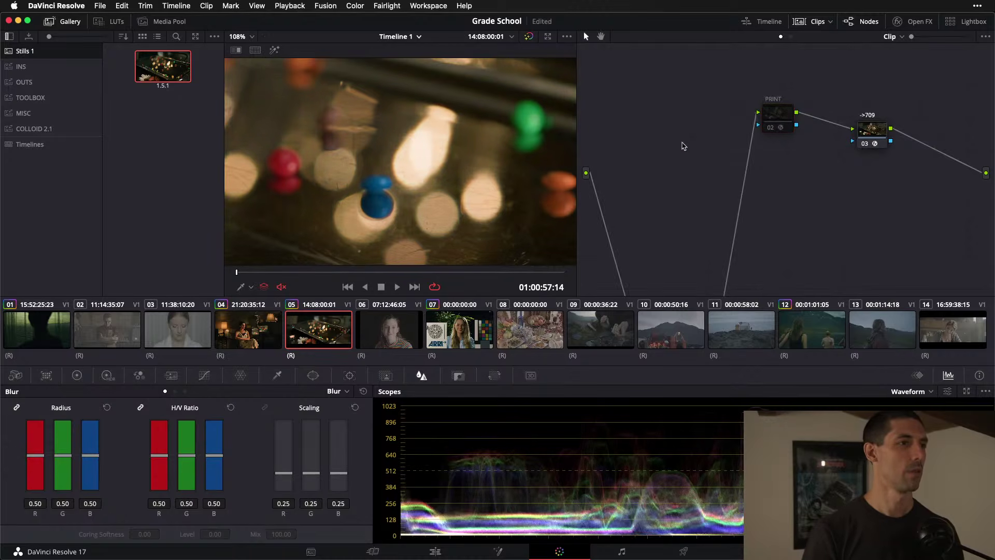
{"action": "right_click", "coordinate": [625, 81]}
{"action": "right_click", "coordinate": [624, 112]}
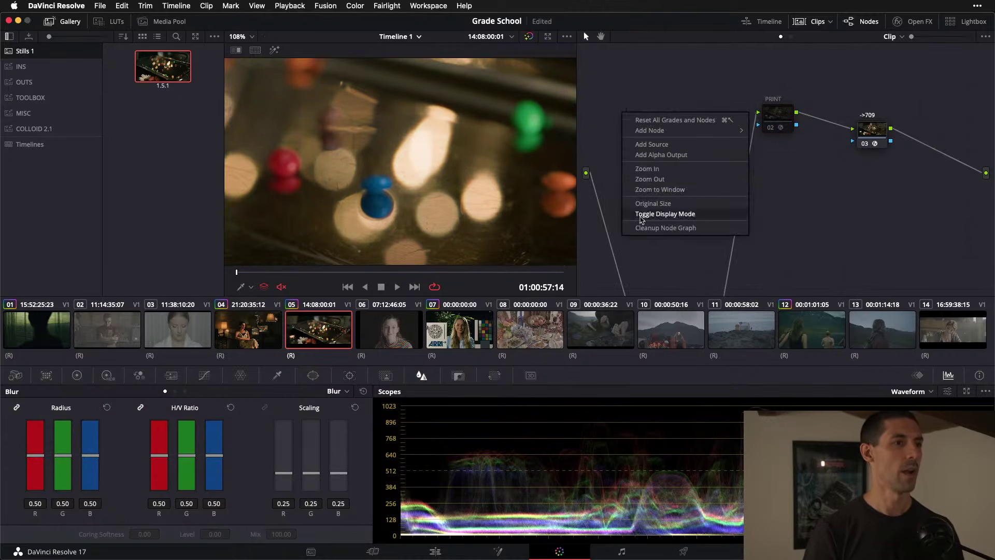
{"action": "left_click", "coordinate": [645, 228]}
{"action": "key", "text": "super+d"}
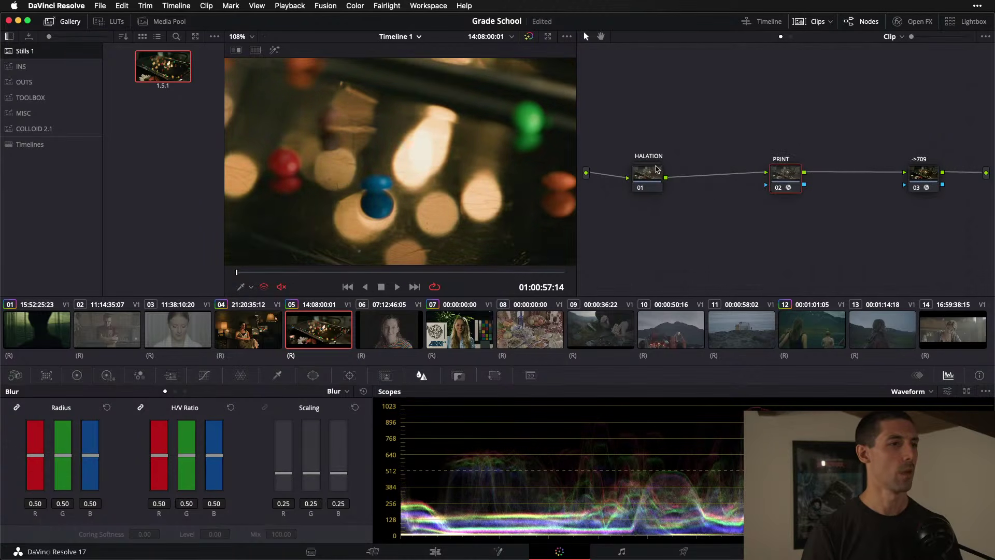
- Add a node between HALATION and PRINT on clip 05 and apply the Grain Linear still from the TOOLBOX album to it
{"action": "left_click", "coordinate": [64, 101]}
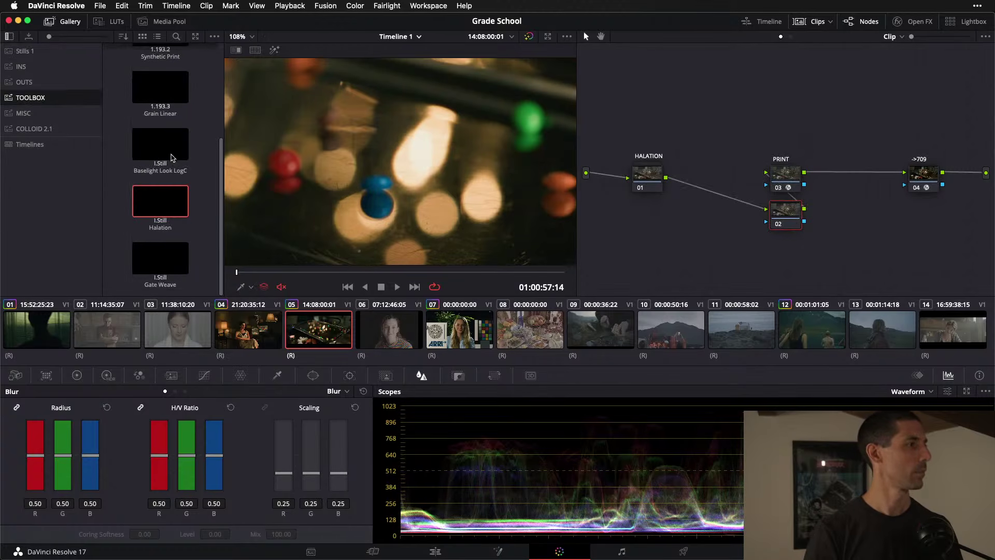
{"action": "left_click_drag", "start_coordinate": [178, 102], "coordinate": [782, 221]}
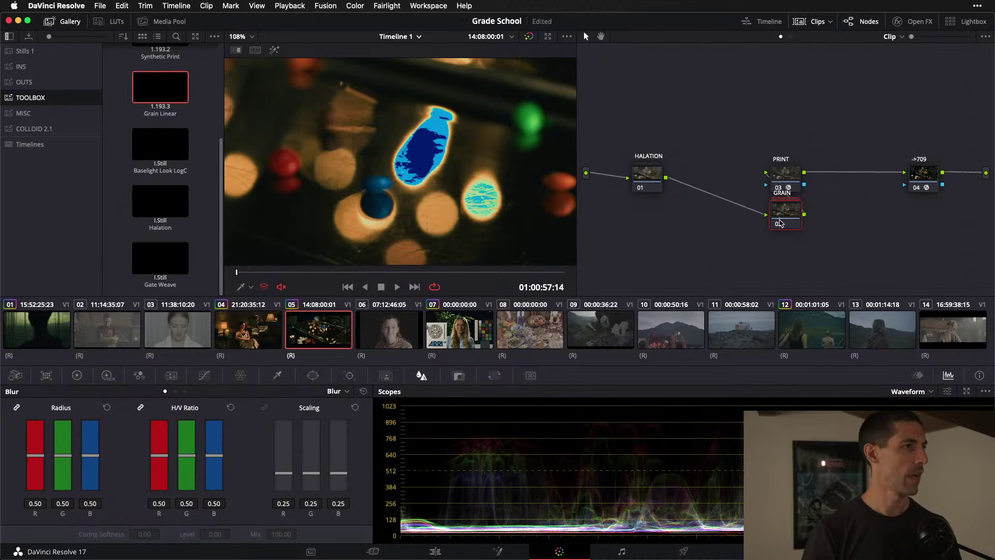
- Inspect the nodes inside the GRAIN compound node and the PLATE node's matte selection, and return to the main node graph
{"action": "right_click", "coordinate": [781, 215]}
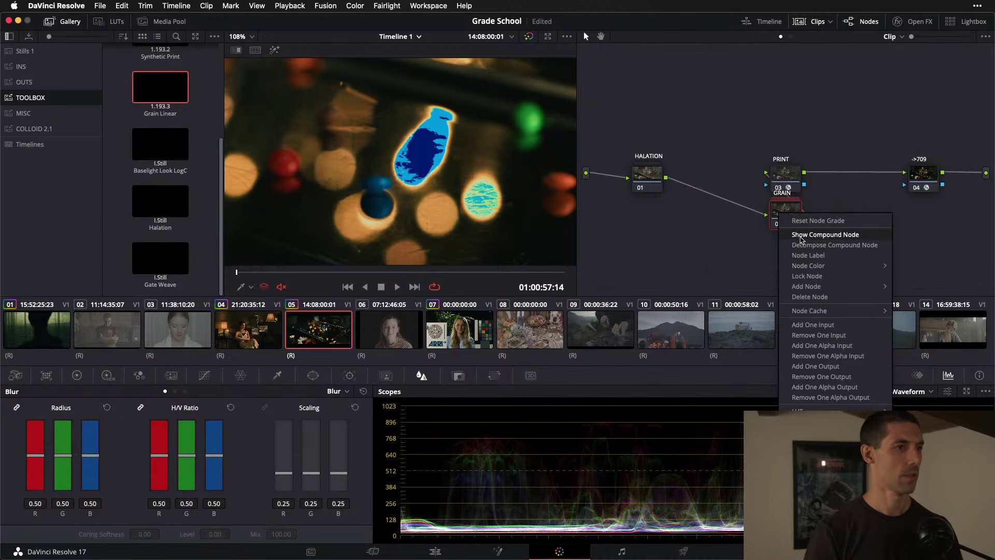
{"action": "left_click", "coordinate": [807, 233]}
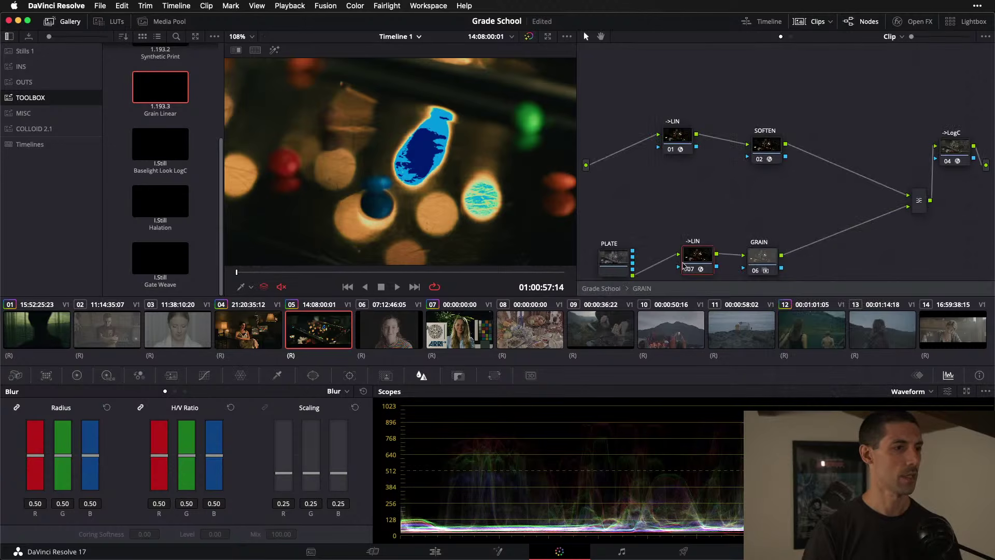
{"action": "right_click", "coordinate": [608, 256]}
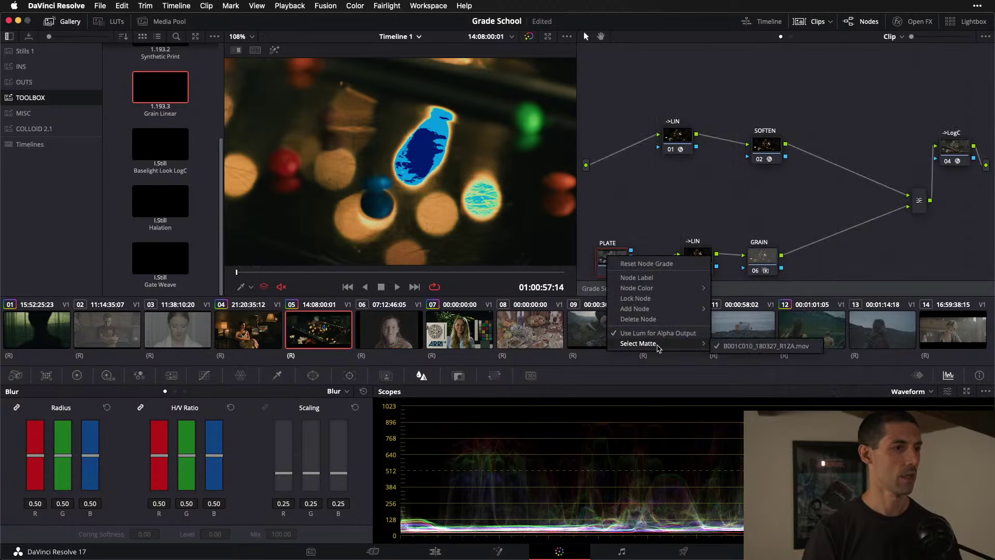
{"action": "left_click", "coordinate": [742, 182]}
{"action": "left_click_drag", "start_coordinate": [780, 275], "coordinate": [756, 345]}
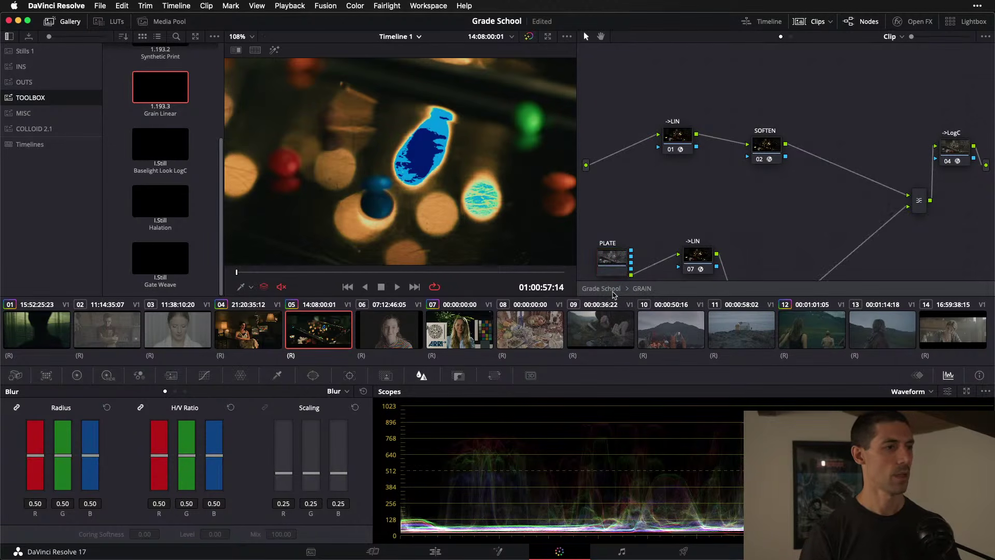
{"action": "left_click", "coordinate": [607, 289]}
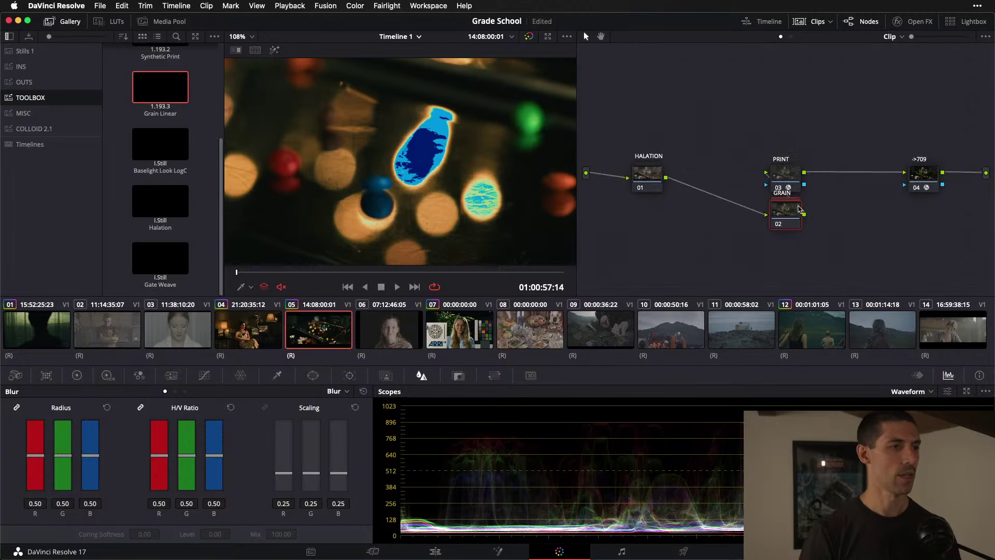
- Add a serial node after GRAIN and apply the Film Grain effect to it with the 35mm preset
{"action": "key", "text": "alt+s"}
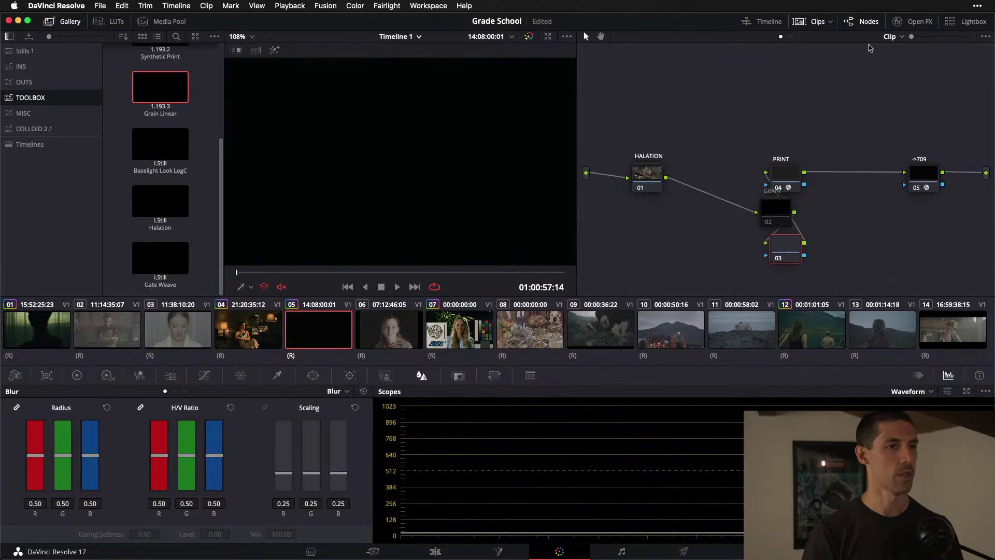
{"action": "left_click", "coordinate": [905, 21]}
{"action": "double_click", "coordinate": [925, 54]}
{"action": "type", "text": "gra"}
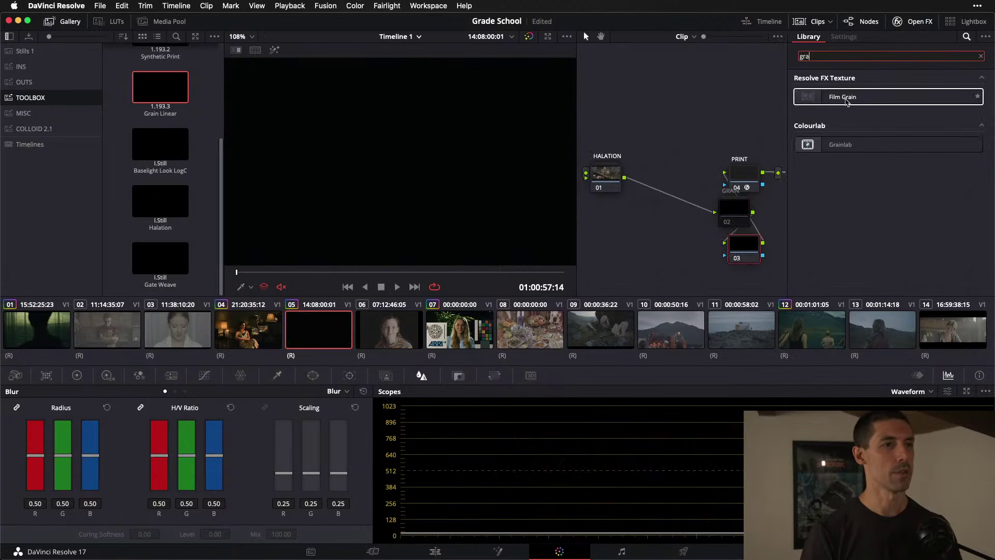
{"action": "left_click_drag", "start_coordinate": [843, 97], "coordinate": [749, 243]}
{"action": "left_click", "coordinate": [901, 93]}
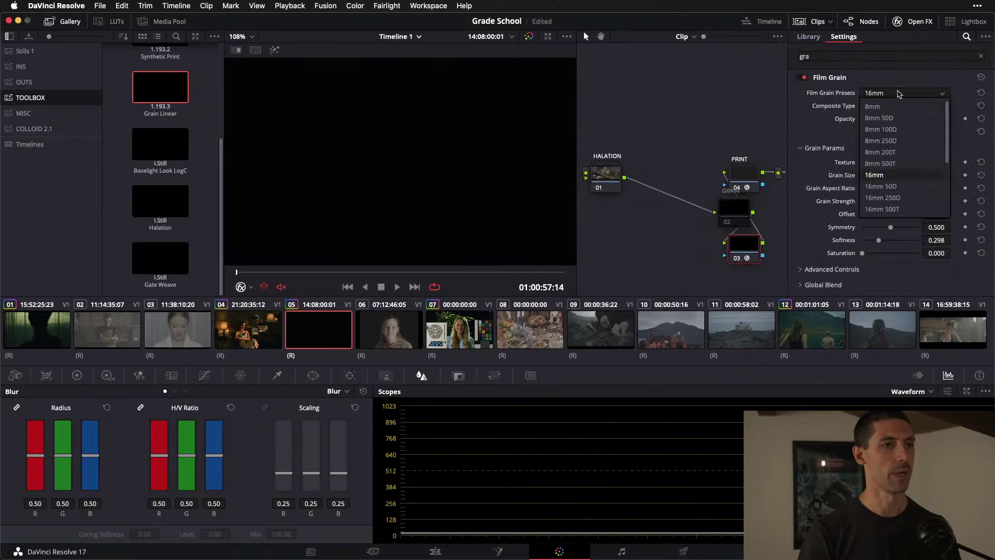
{"action": "scroll", "coordinate": [904, 178], "scroll_direction": "down", "scroll_amount": 5}
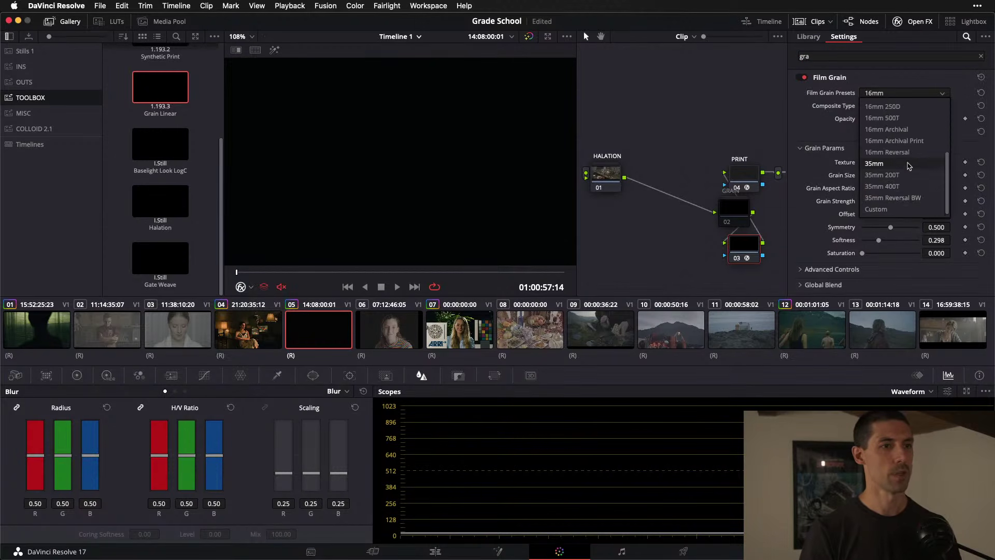
{"action": "left_click", "coordinate": [909, 166]}
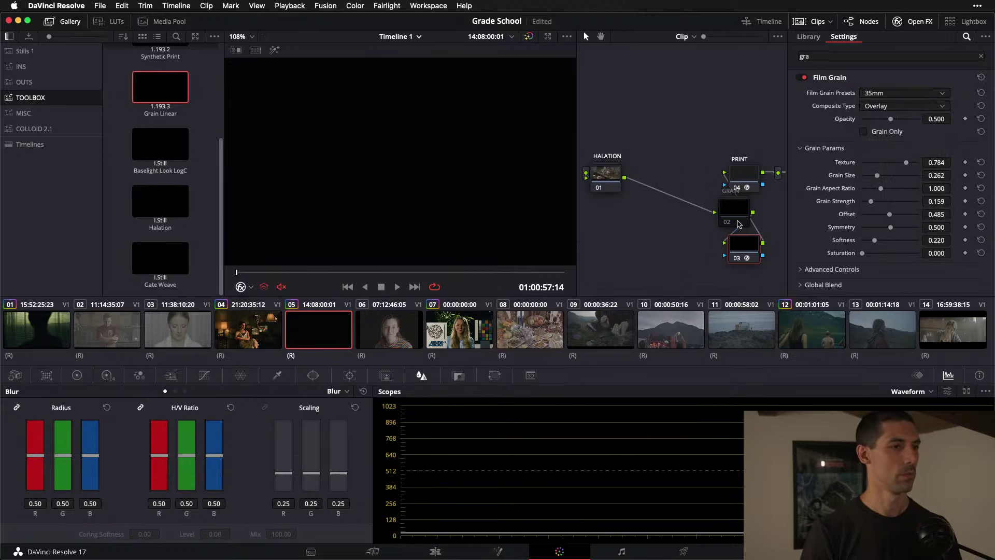
- Delete the GRAIN compound node and set the Film Grain effect's opacity to 1.000
{"action": "left_click", "coordinate": [739, 224]}
{"action": "key", "text": "Delete"}
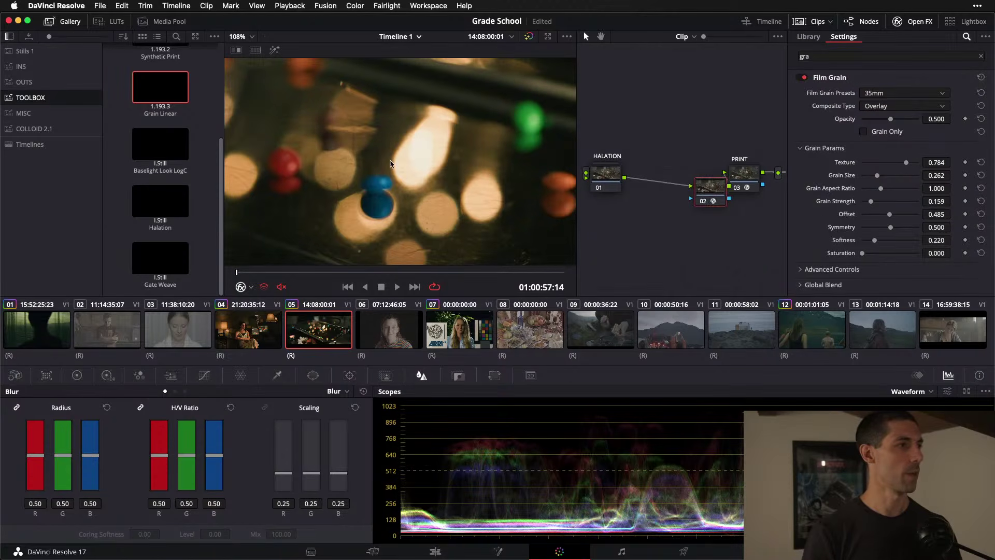
{"action": "left_click_drag", "start_coordinate": [891, 120], "coordinate": [919, 119]}
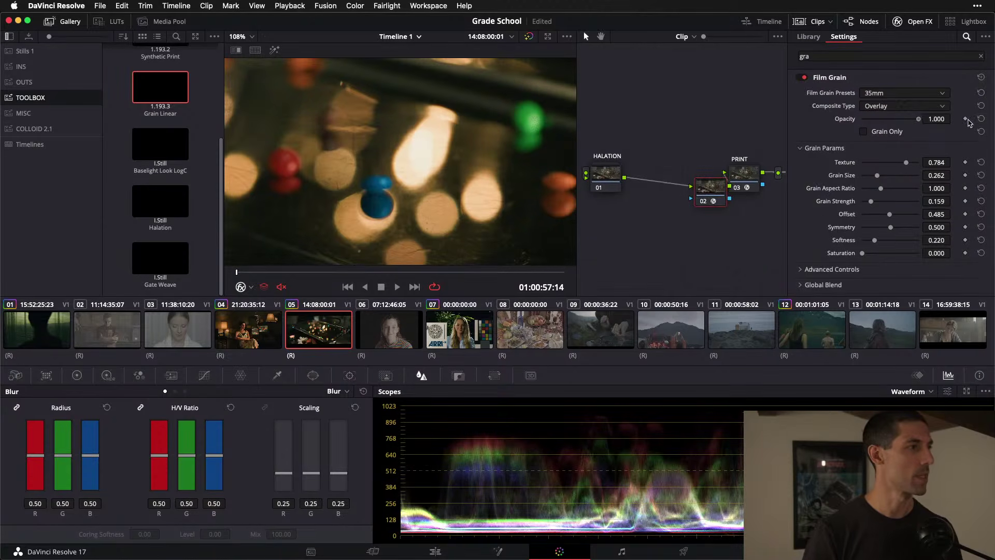
- Grab a still of clip 05 with the 35mm film grain into the Stills 1 album
{"action": "left_click", "coordinate": [62, 49]}
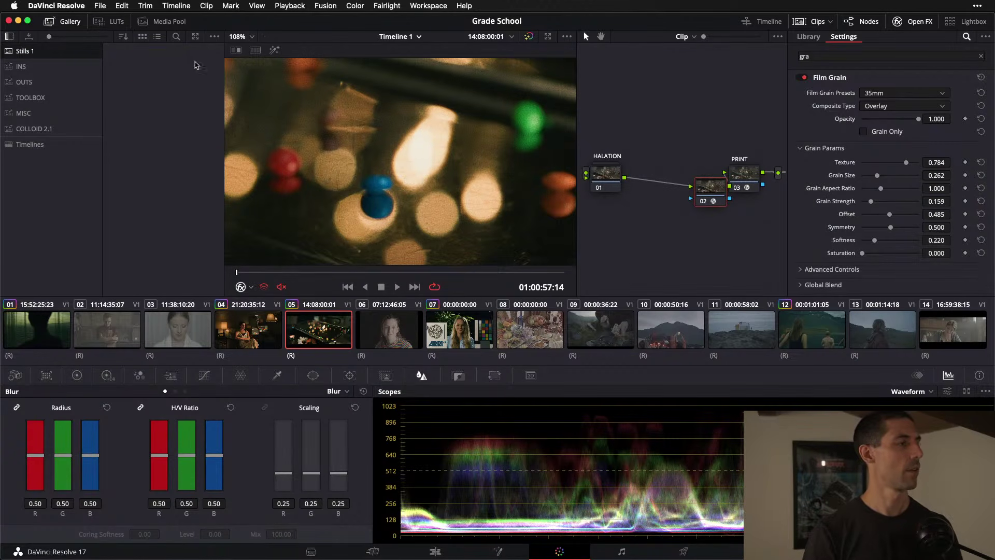
{"action": "right_click", "coordinate": [372, 102]}
{"action": "left_click", "coordinate": [684, 238]}
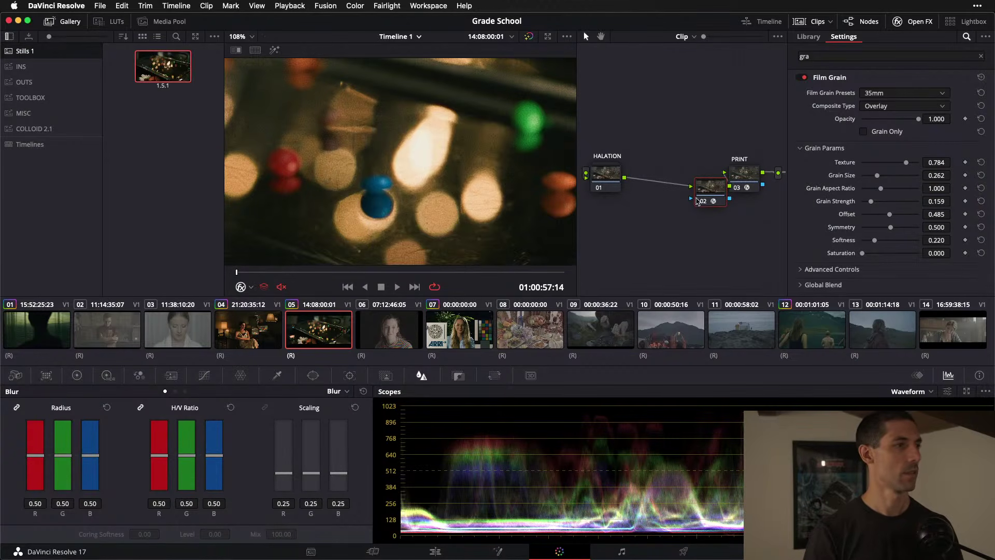
- Disable the film grain node after HALATION and copy its grain onto a new node placed ahead of HALATION
{"action": "left_click_drag", "start_coordinate": [697, 201], "coordinate": [674, 196]}
{"action": "left_click_drag", "start_coordinate": [605, 179], "coordinate": [632, 181]}
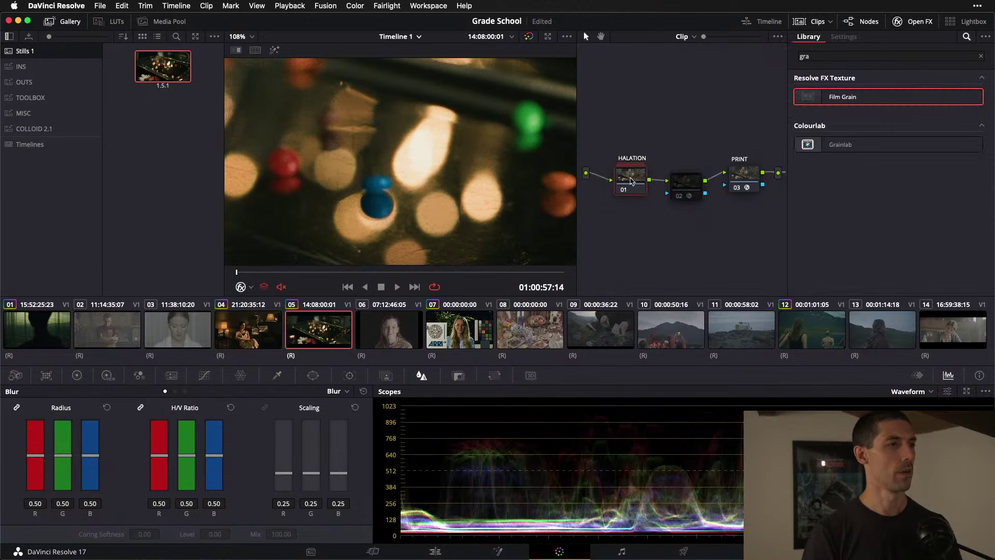
{"action": "key", "text": "ctrl+v"}
{"action": "left_click", "coordinate": [622, 227]}
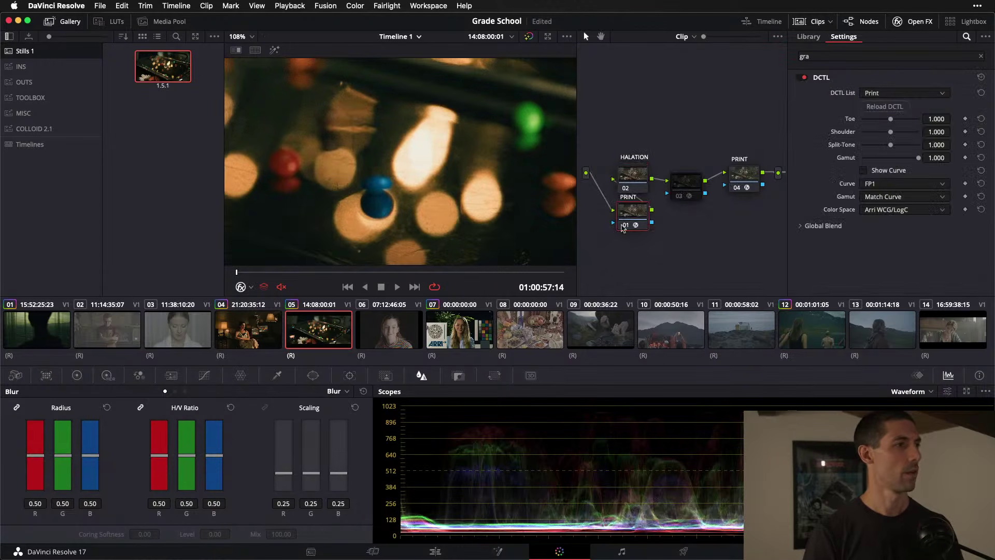
{"action": "key", "text": "ctrl+z"}
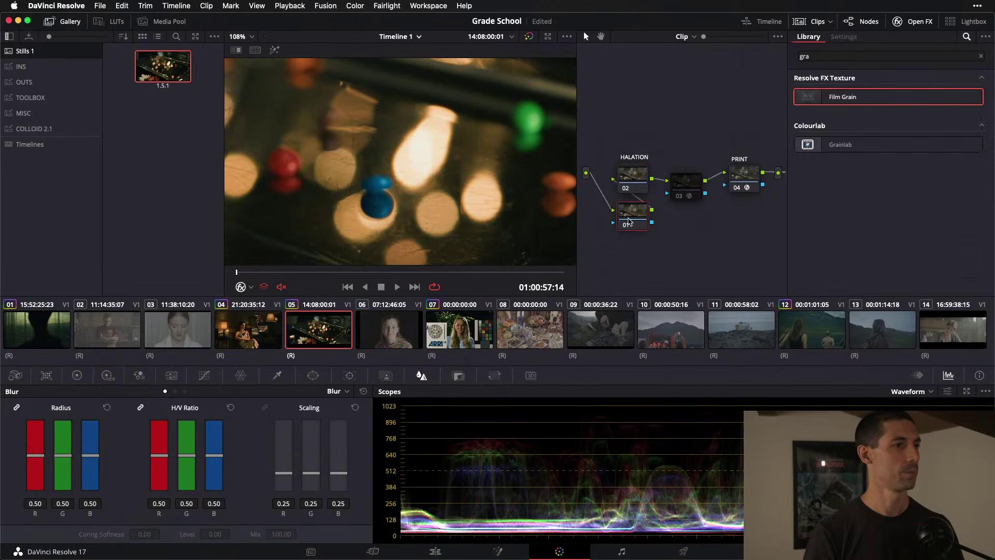
{"action": "left_click_drag", "start_coordinate": [629, 222], "coordinate": [629, 222]}
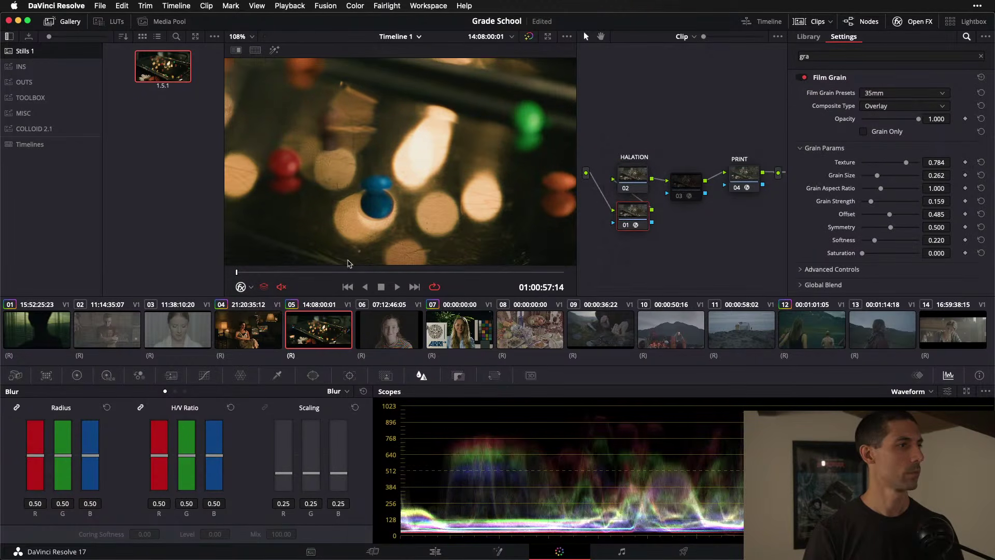
- Compare the grain ahead of HALATION with the grabbed still at 211%, and move the new grain node clear of HALATION
{"action": "key", "text": "ctrl+w"}
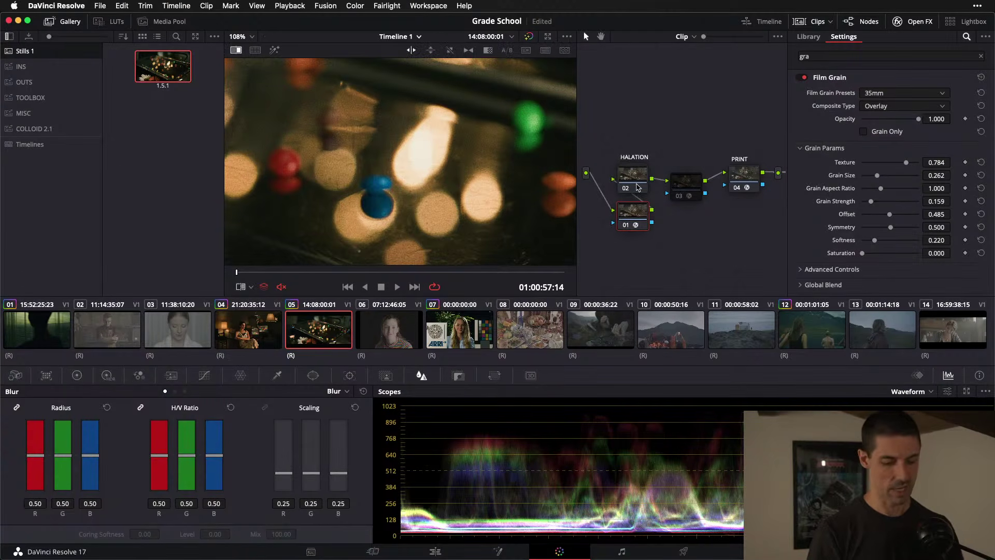
{"action": "key", "text": "super+equal"}
{"action": "key", "text": "super+equal"}
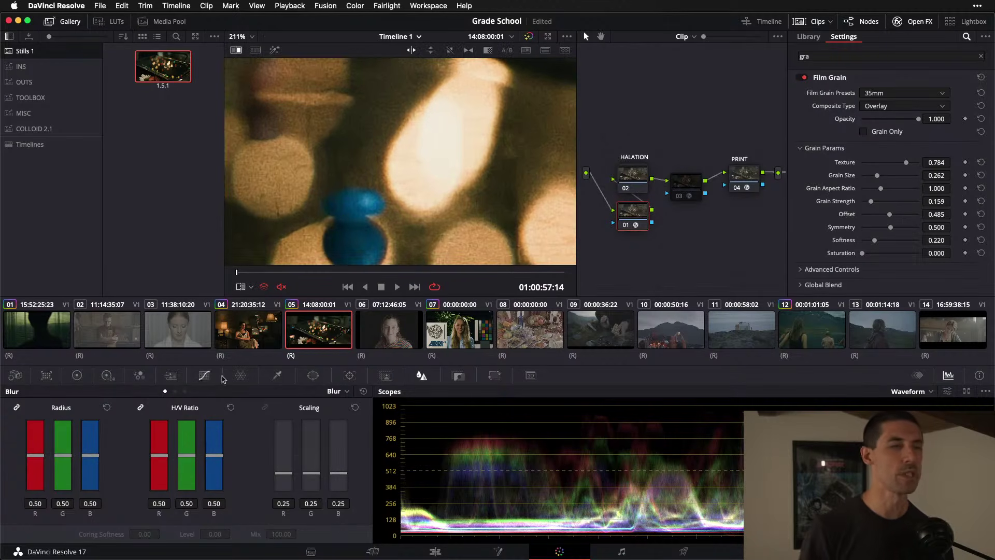
{"action": "left_click_drag", "start_coordinate": [634, 223], "coordinate": [668, 224]}
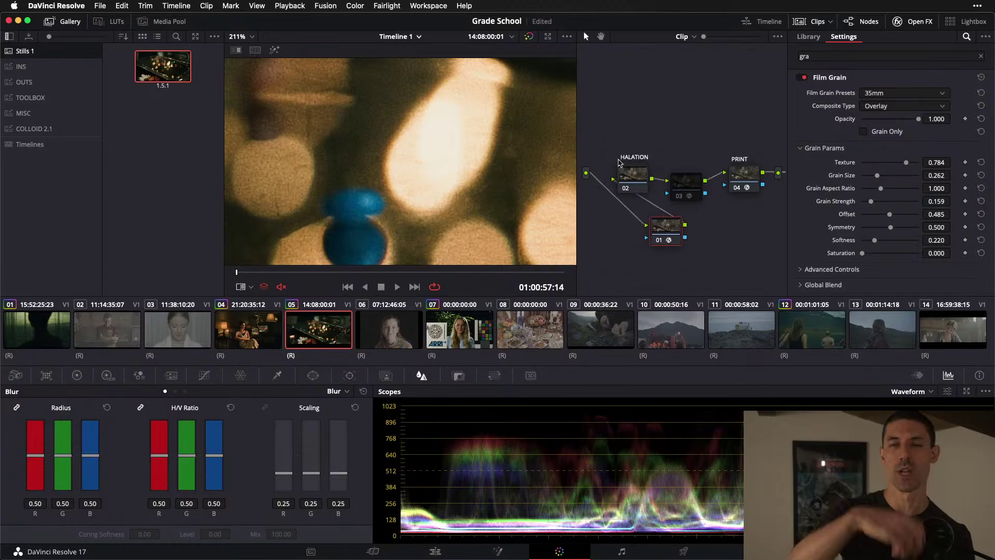